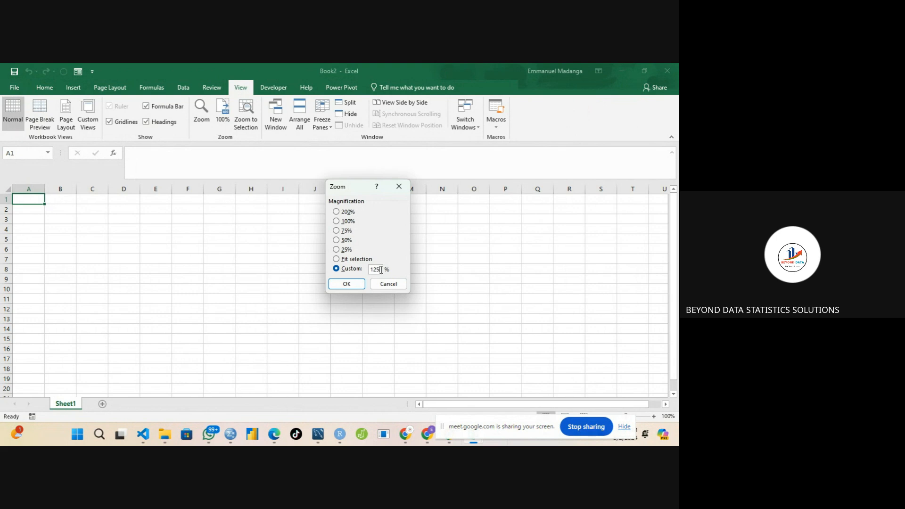
Apply the 125% zoom and enter the header EmpId in cell A1.
click(347, 284)
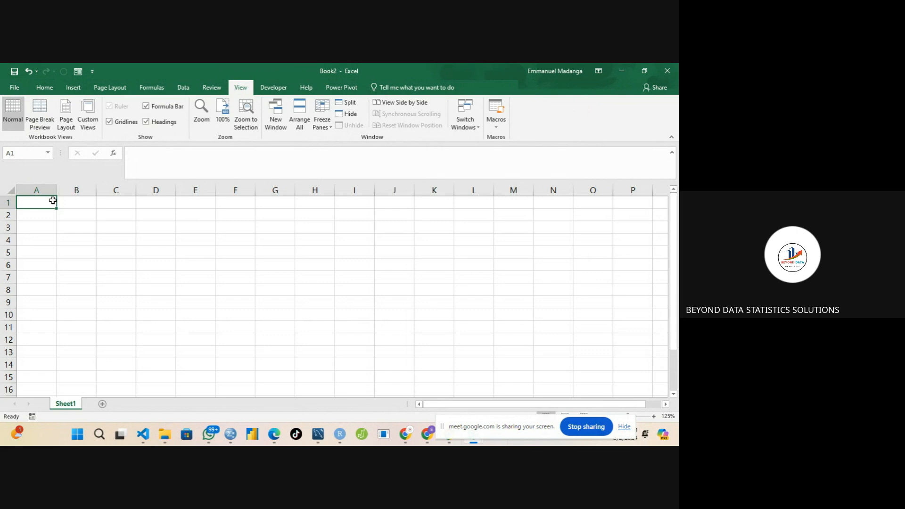
text(Em)
key(BackSpace)
key(BackSpace)
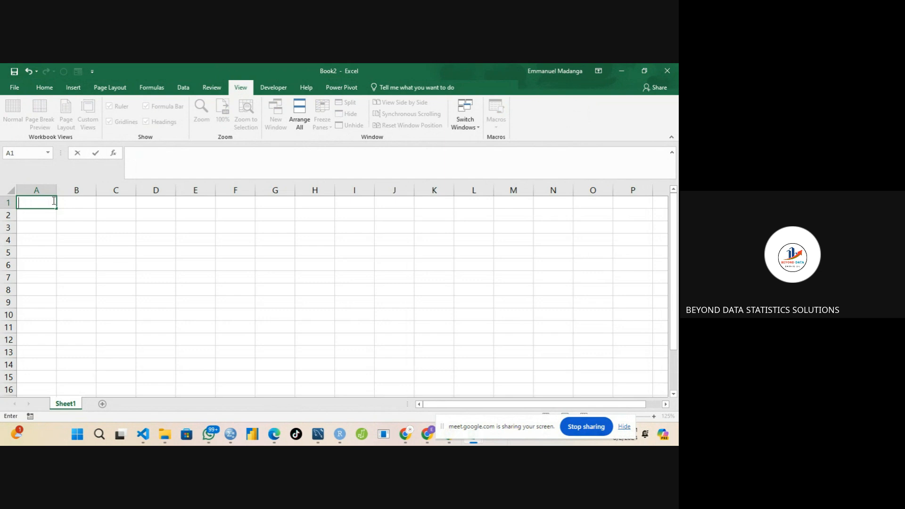
text(EmpId)
key(Tab)
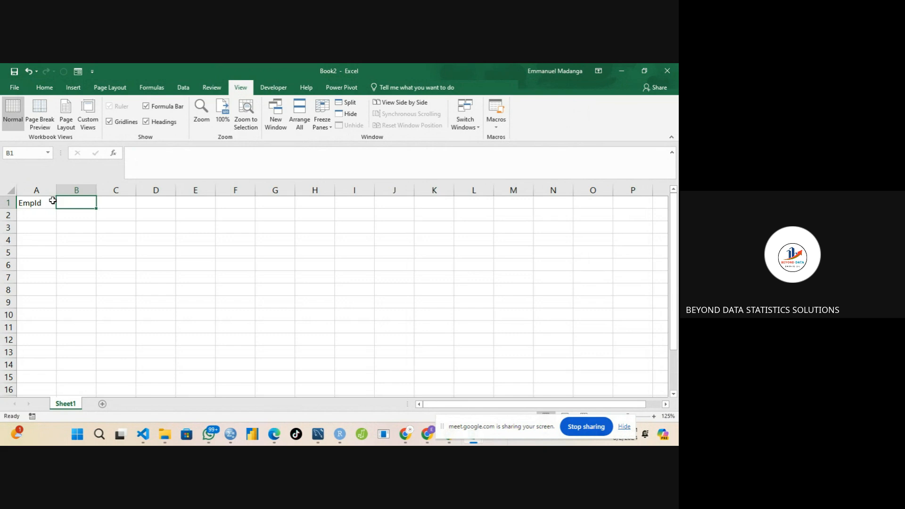
Correct the A1 header to read EmpID.
click(44, 202)
double_click(44, 202)
key(BackSpace)
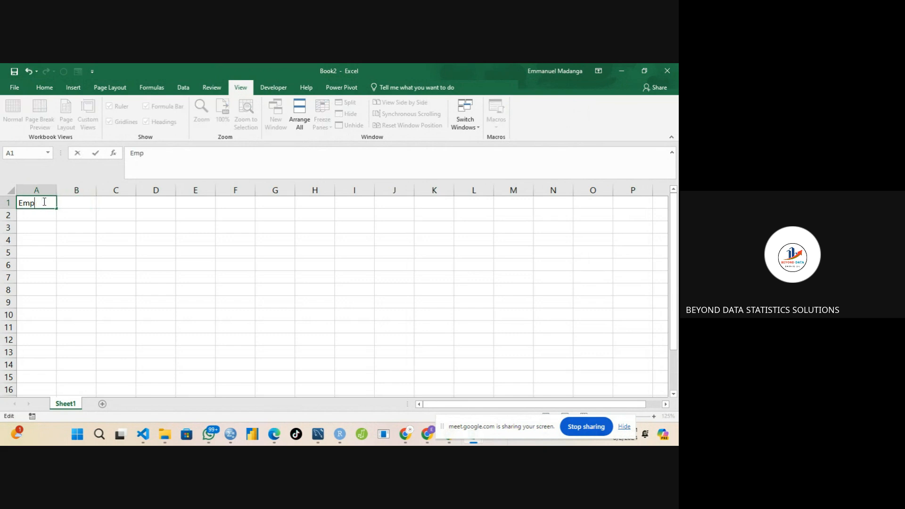
text(ID)
key(Tab)
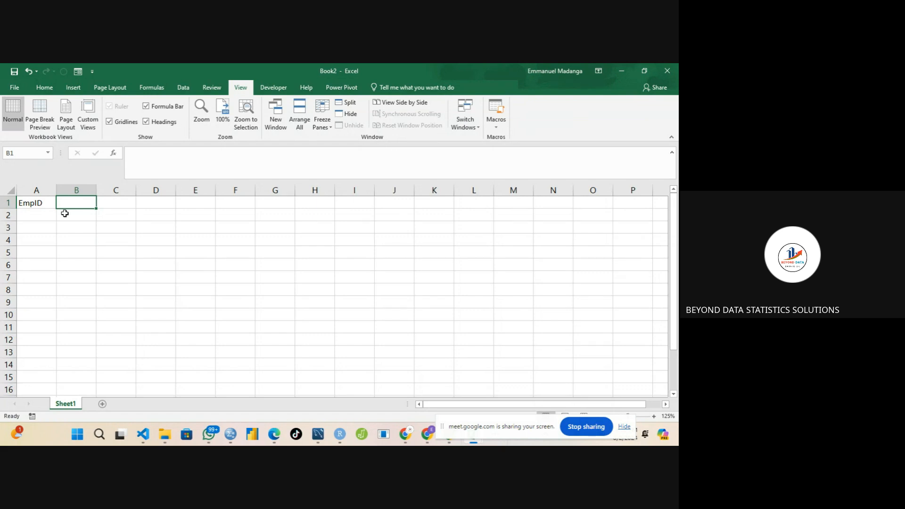
Enter the header First Name in B1 and begin the C1 header with Last.
text(First)
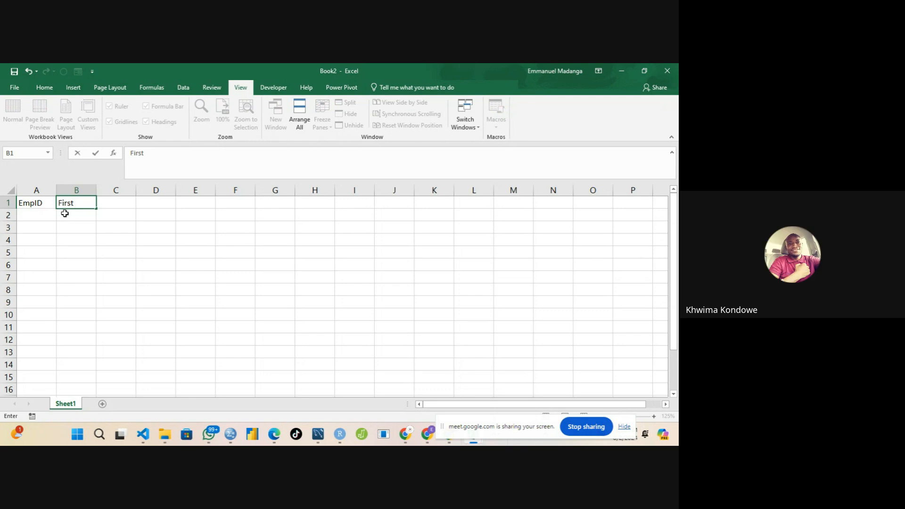
text( Name)
key(Tab)
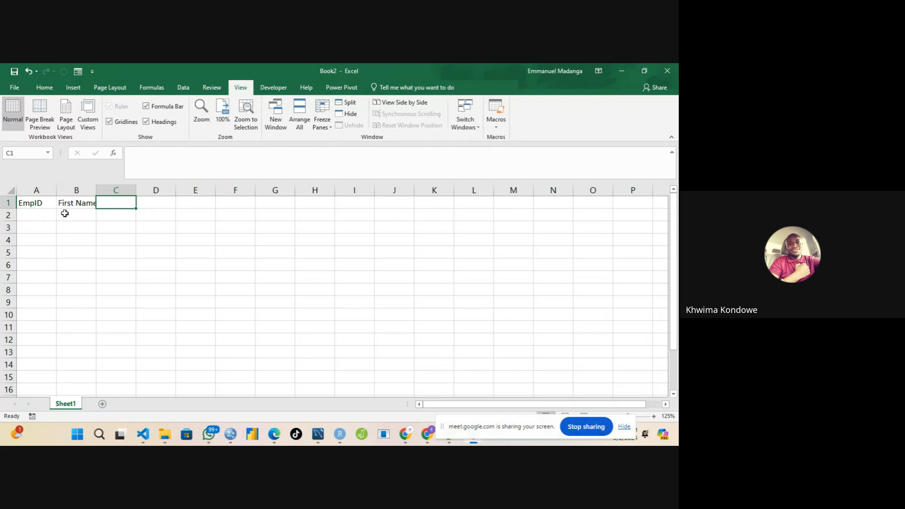
text(Last)
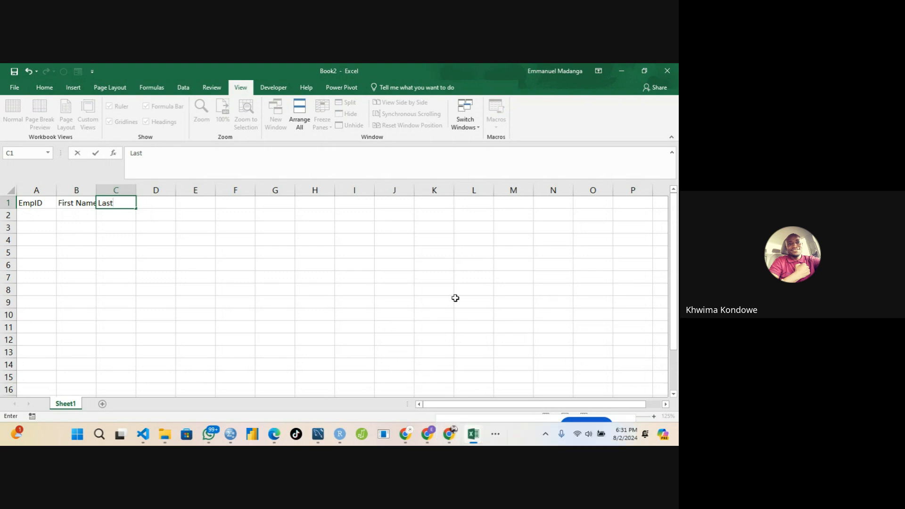
click(498, 435)
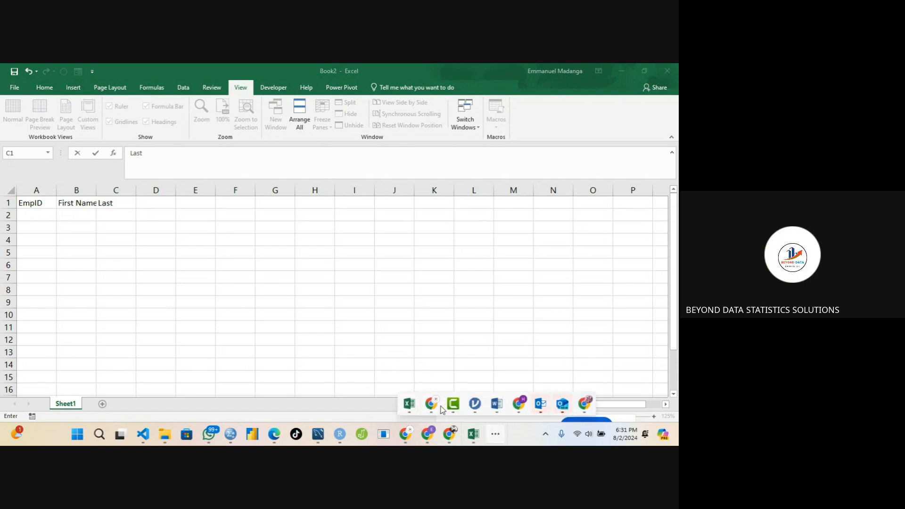
click(400, 353)
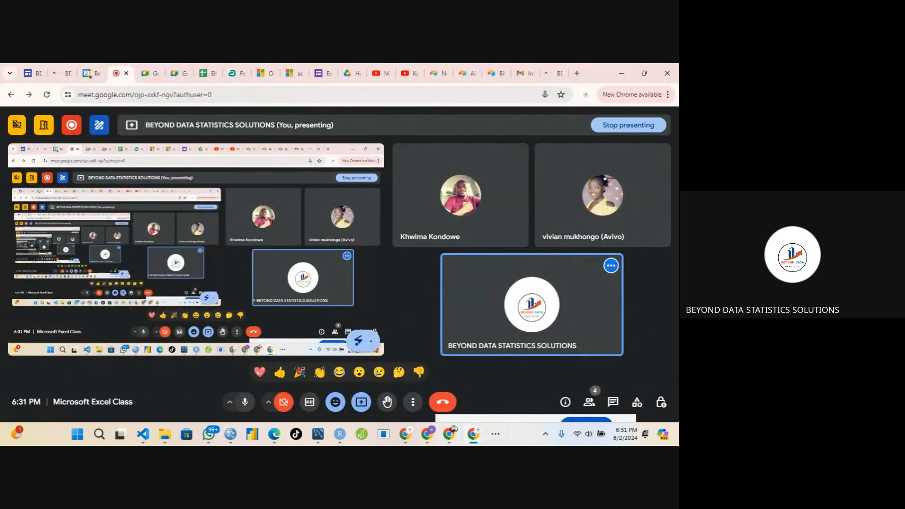
click(496, 434)
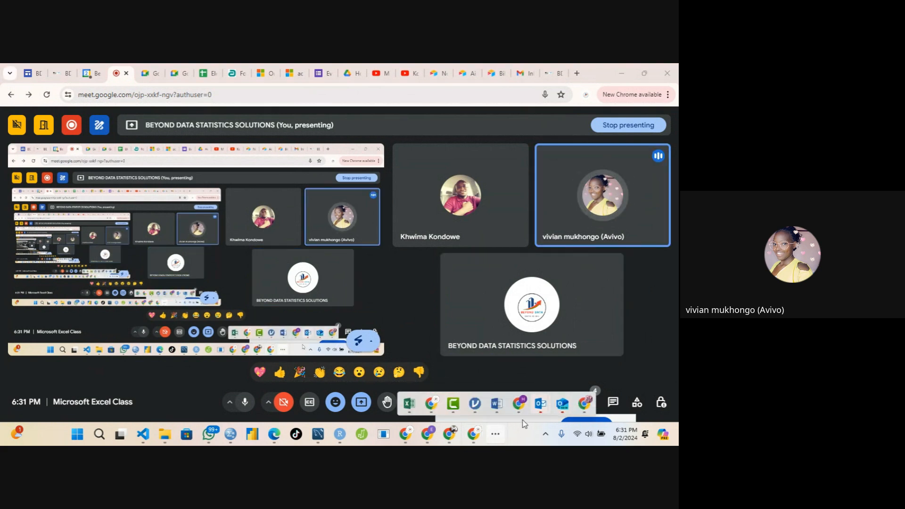
mouse_move(410, 404)
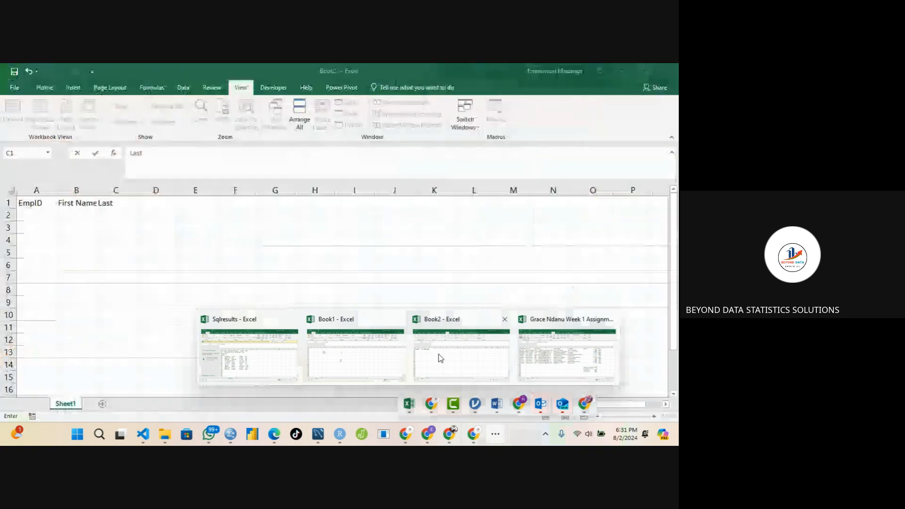
click(439, 358)
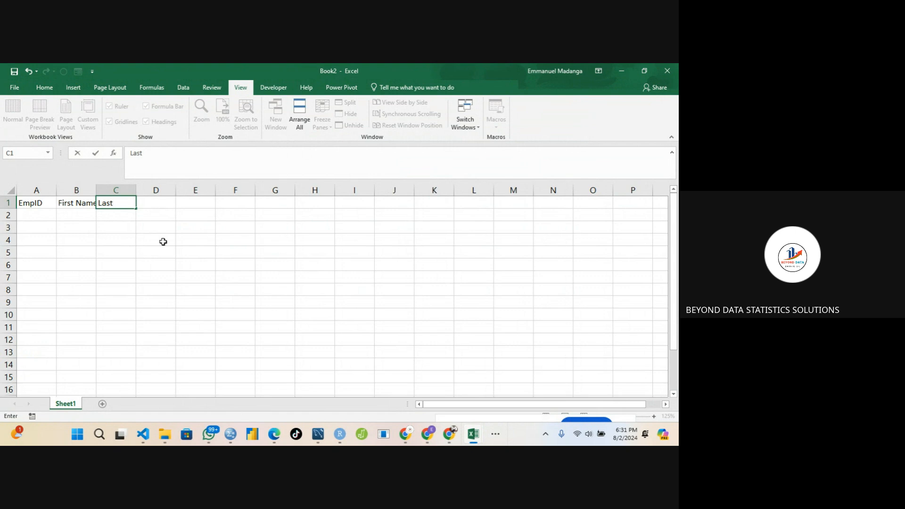
Complete the C1 header to read Last Name.
text(Name)
key(Tab)
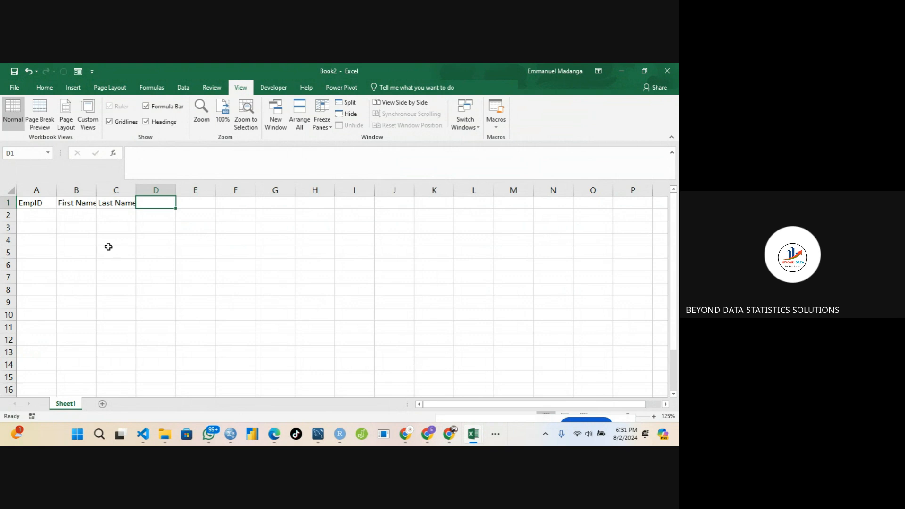
click(33, 191)
click(36, 202)
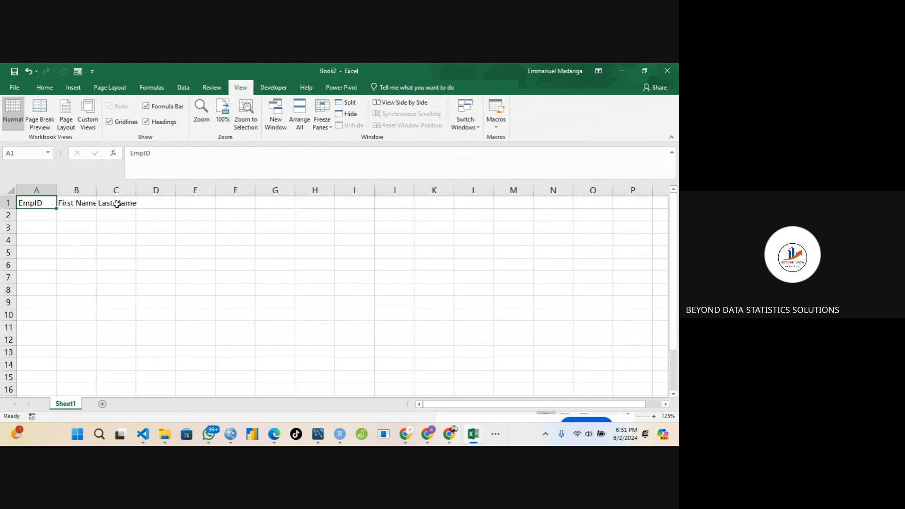
click(118, 203)
drag(42, 203, 136, 204)
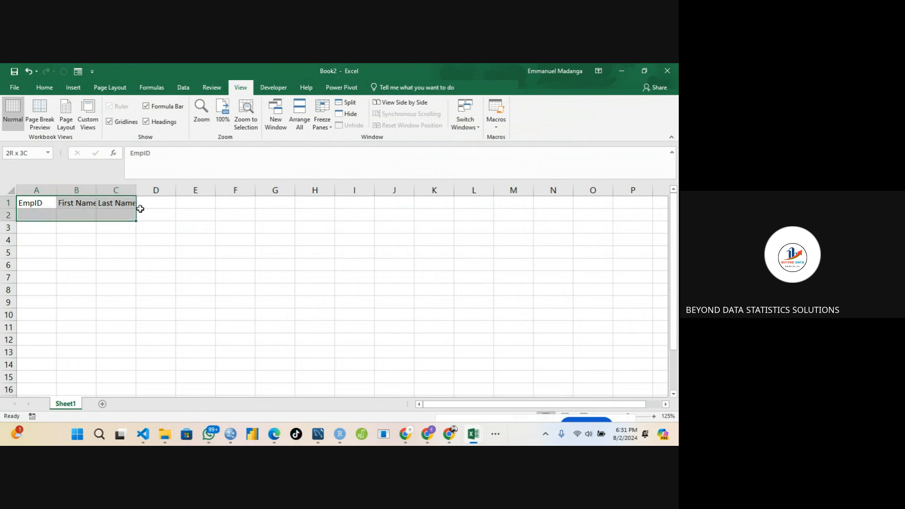
click(147, 203)
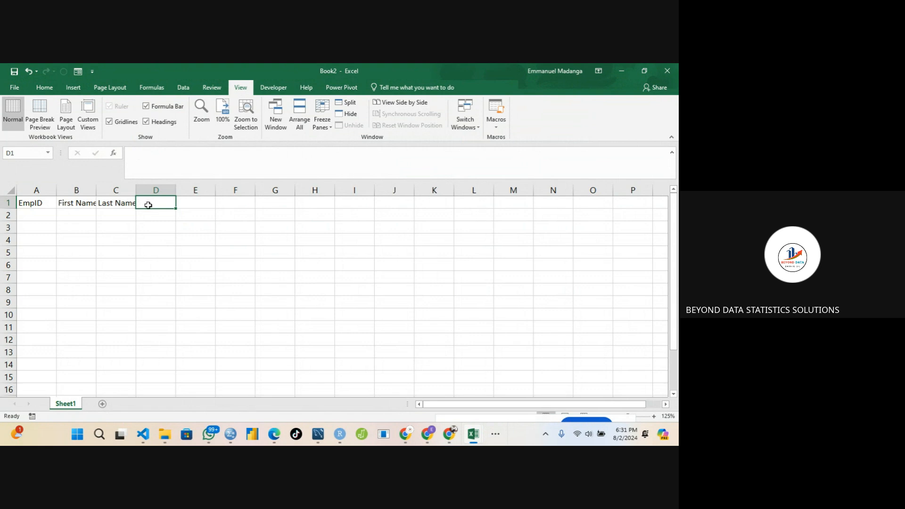
Add the headers Gender in D1 and DOB in E1.
click(76, 203)
click(143, 203)
text(Gender)
key(Tab)
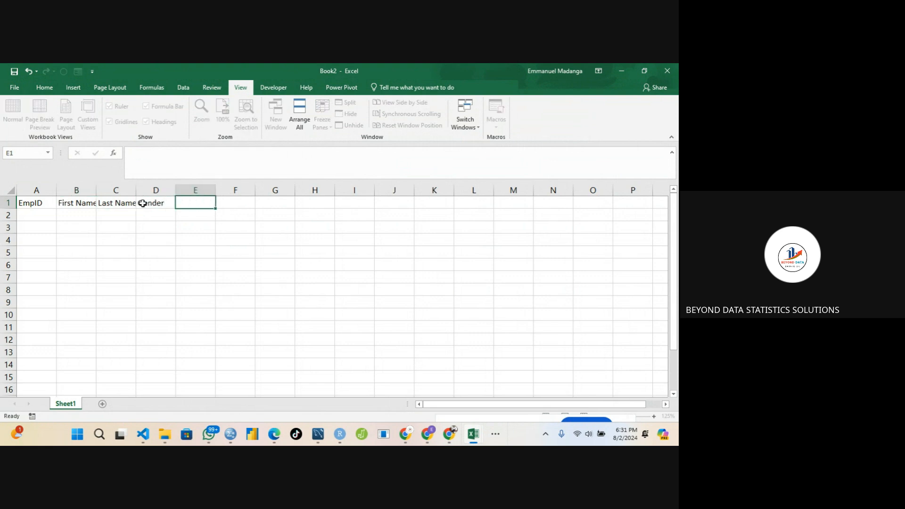
text(DOB)
key(Tab)
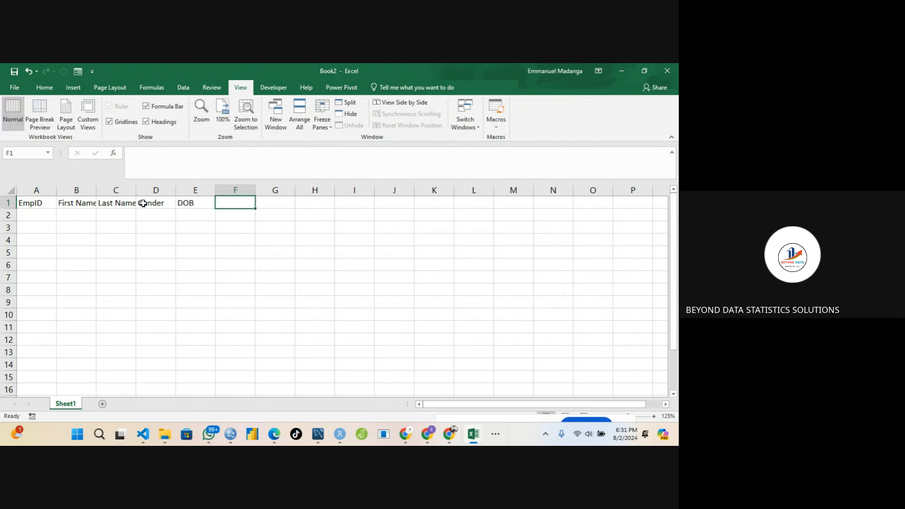
Add the header Salary in F1 and move to cell A2.
text(Sal)
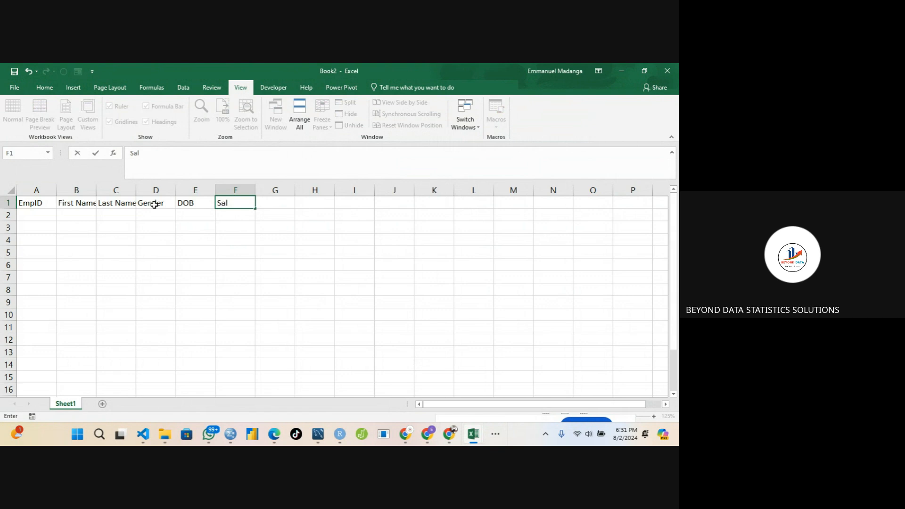
text(ary)
click(40, 220)
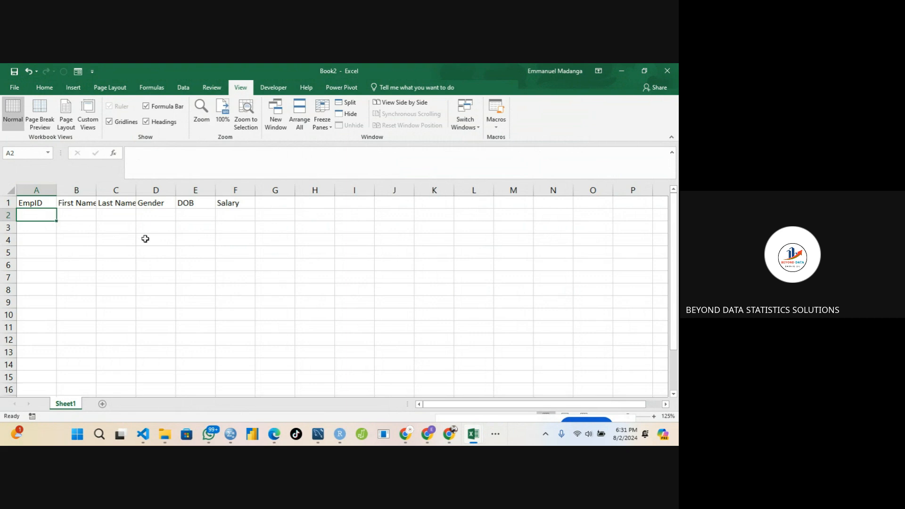
Enter the first record's EmpID 101, the employee's first and last names, and Gender Female.
text(101)
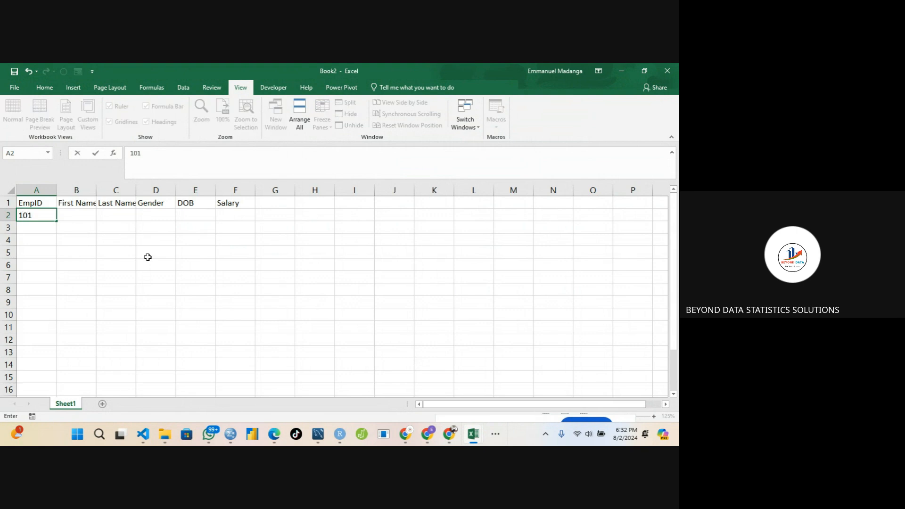
key(Tab)
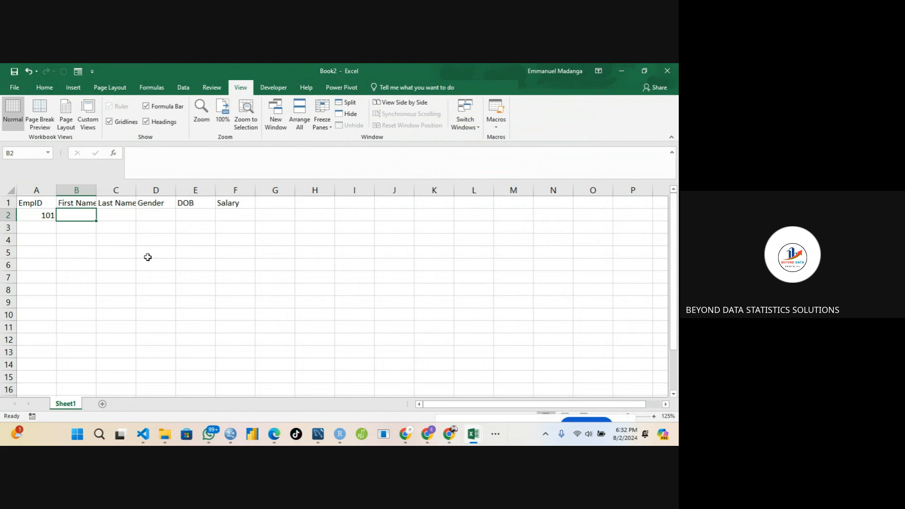
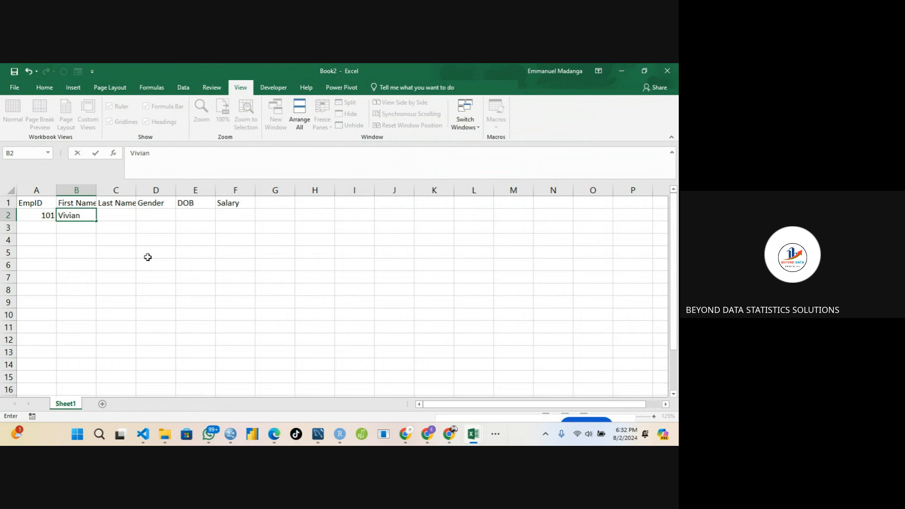
key(Tab)
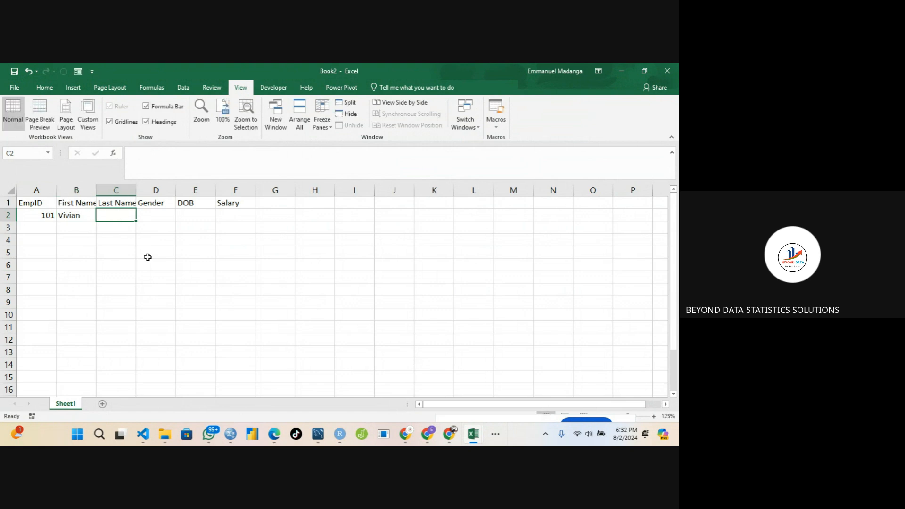
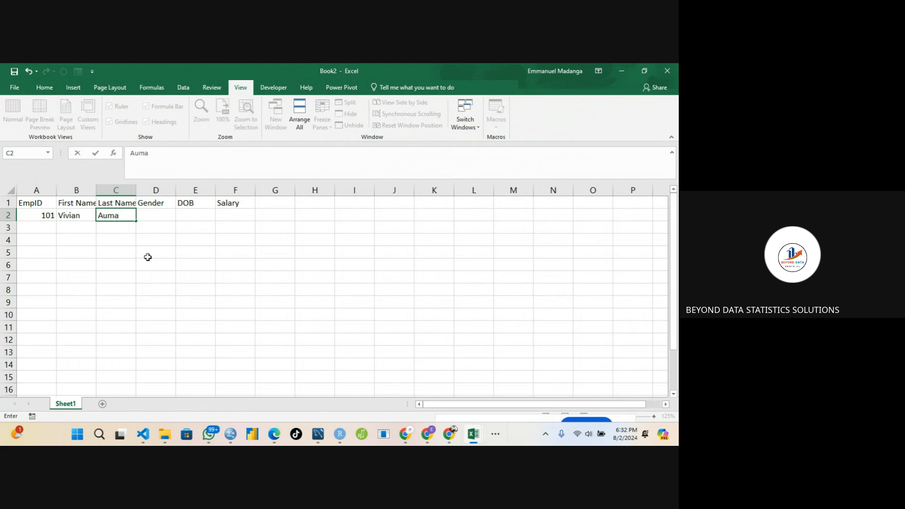
key(Tab)
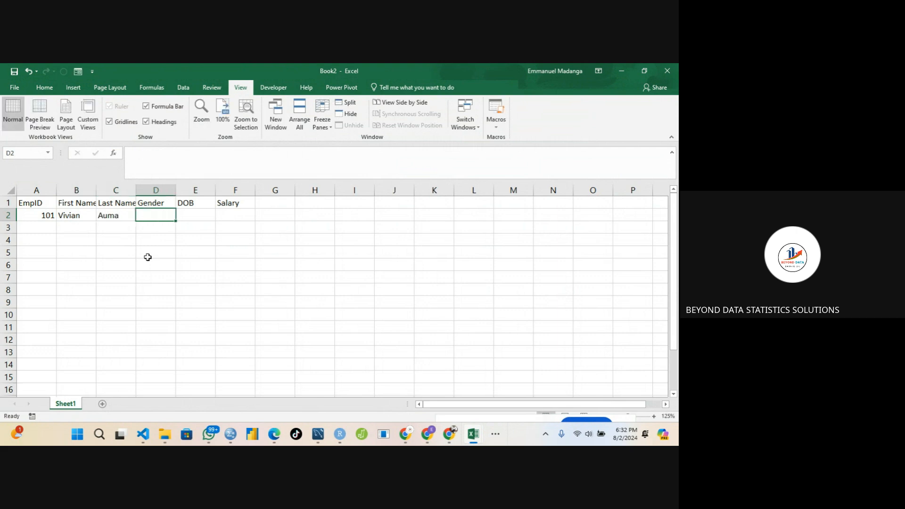
text(Female)
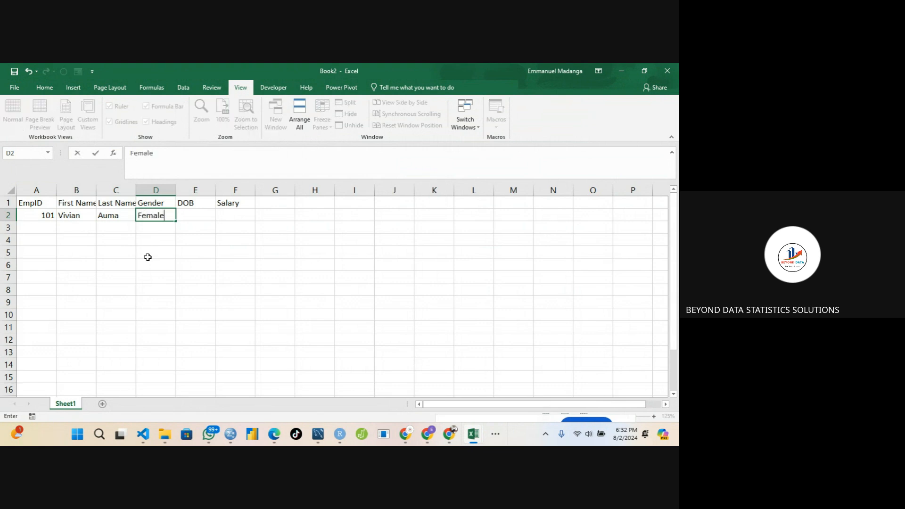
key(Tab)
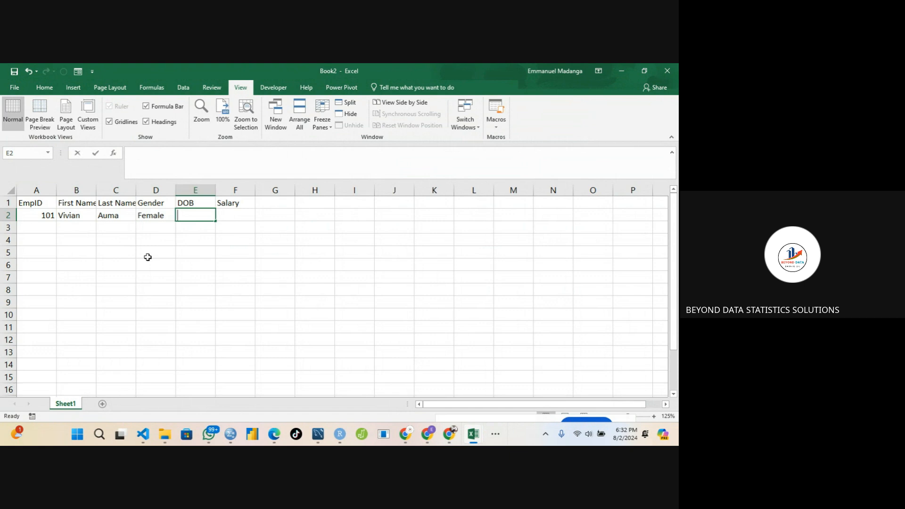
Enter the employee's full date of birth in E2 in day/month/year form.
text(19)
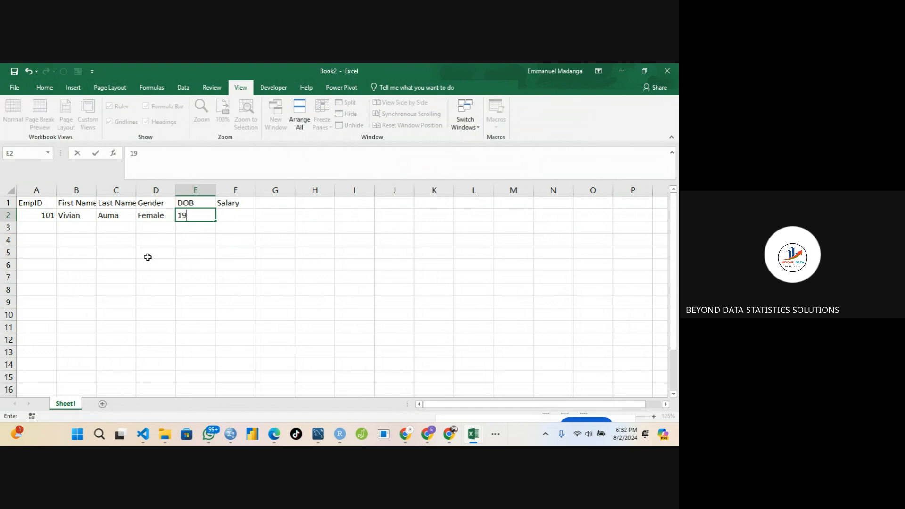
text(89)
key(Left)
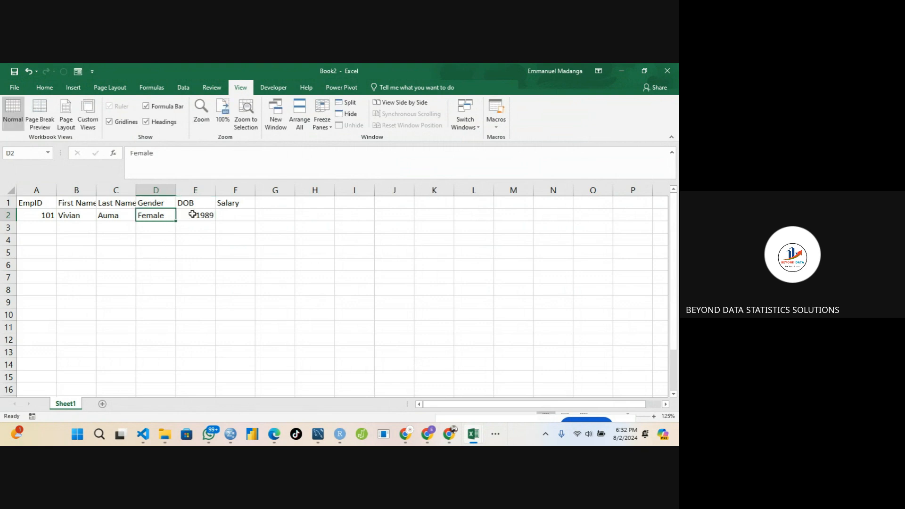
click(193, 214)
double_click(194, 214)
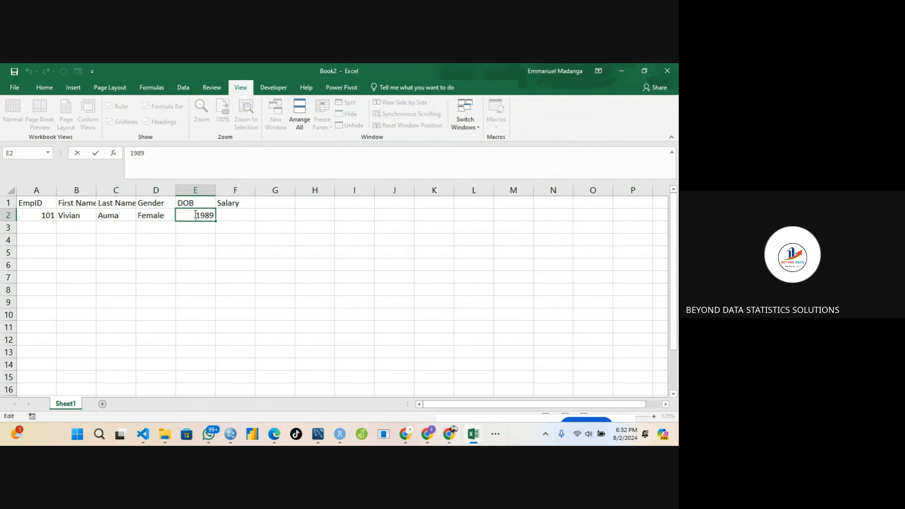
text(06/09/)
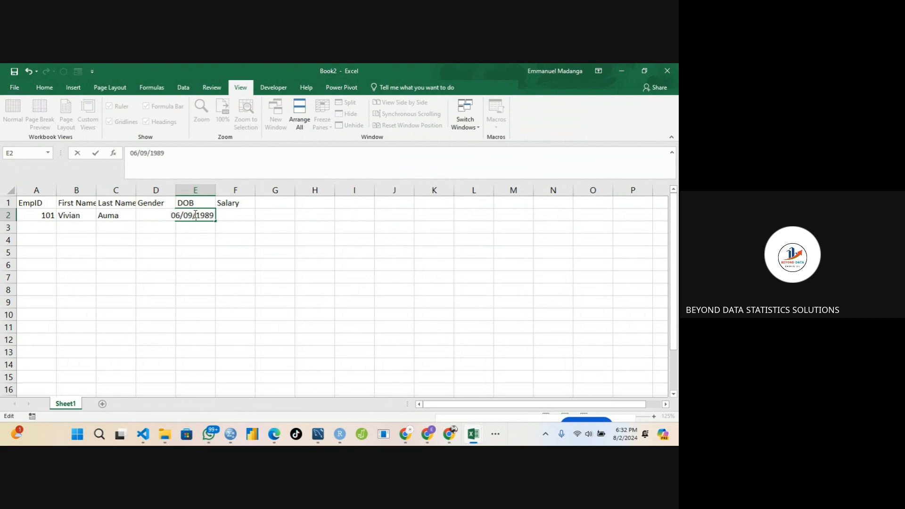
key(Tab)
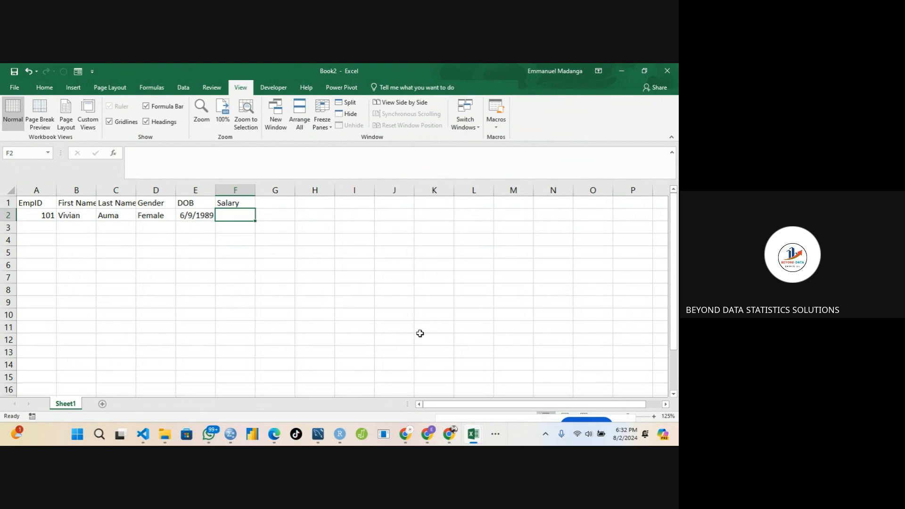
click(495, 435)
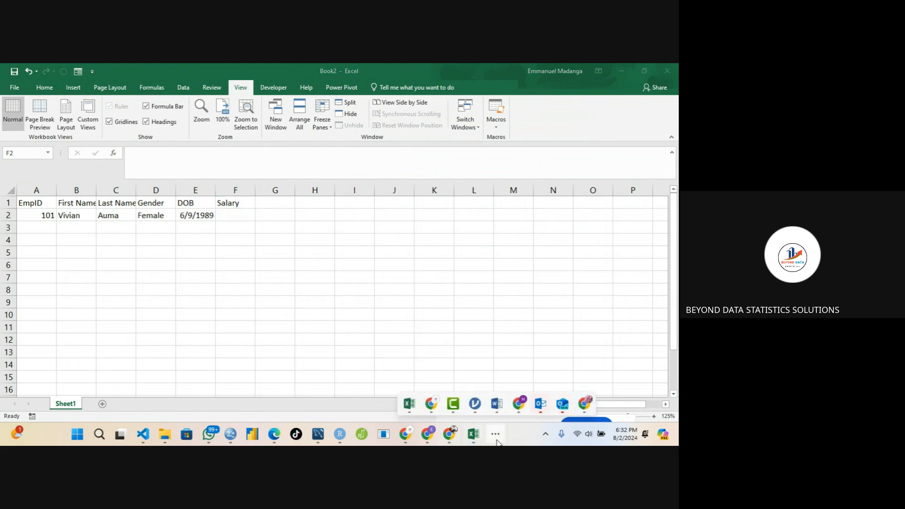
mouse_move(432, 404)
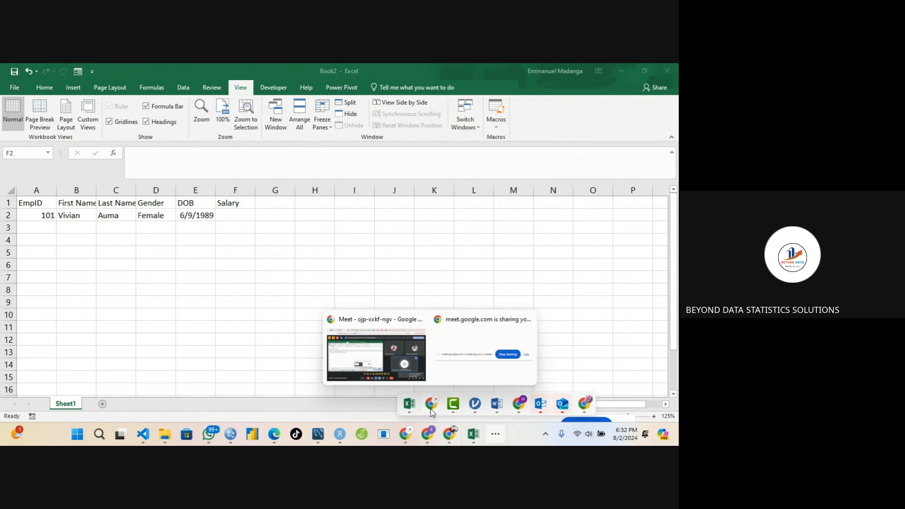
click(407, 365)
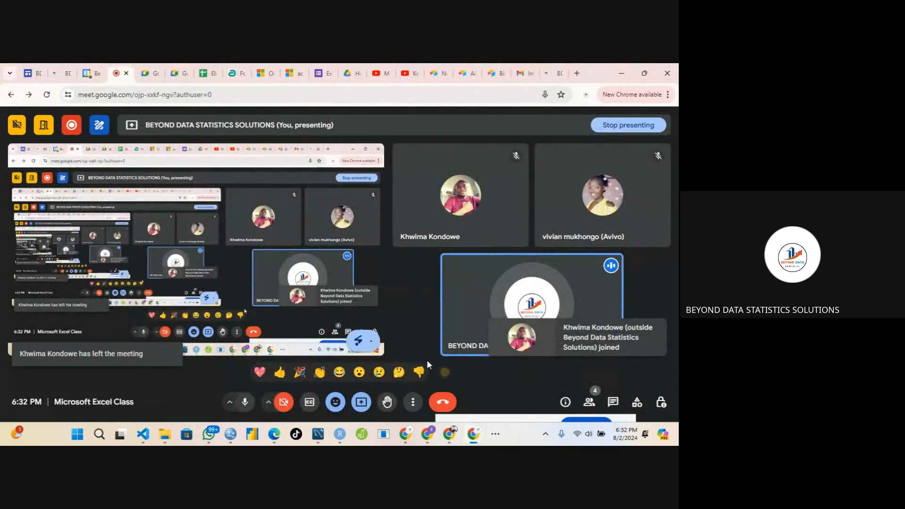
click(495, 433)
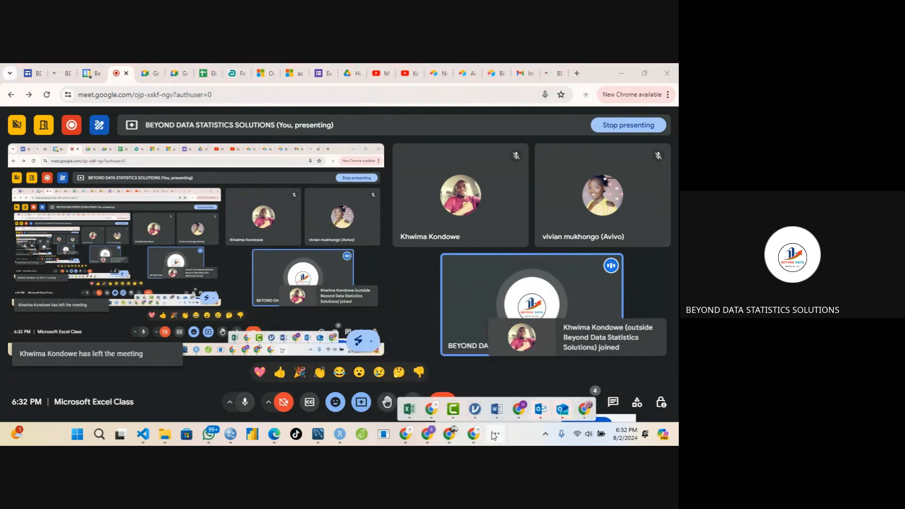
mouse_move(409, 404)
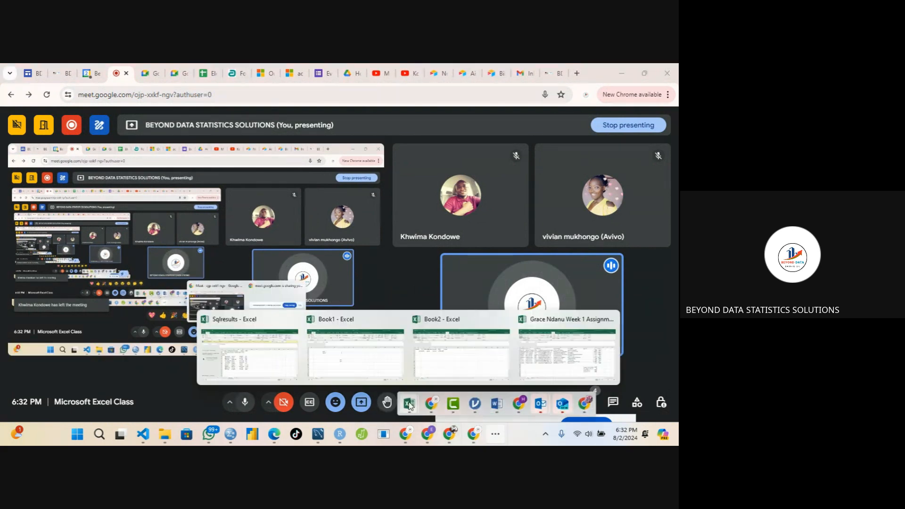
Return to the workbook and enter the first record's Salary 5000 in F2.
click(462, 361)
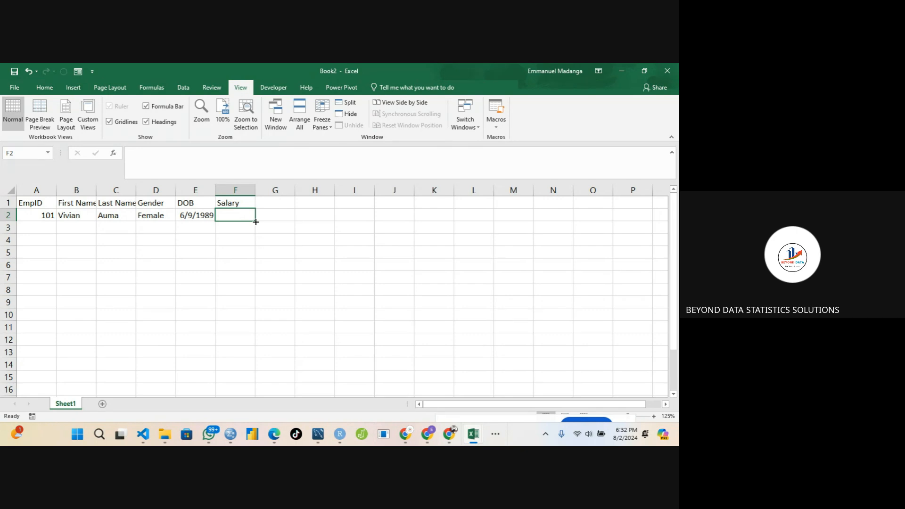
text(5000)
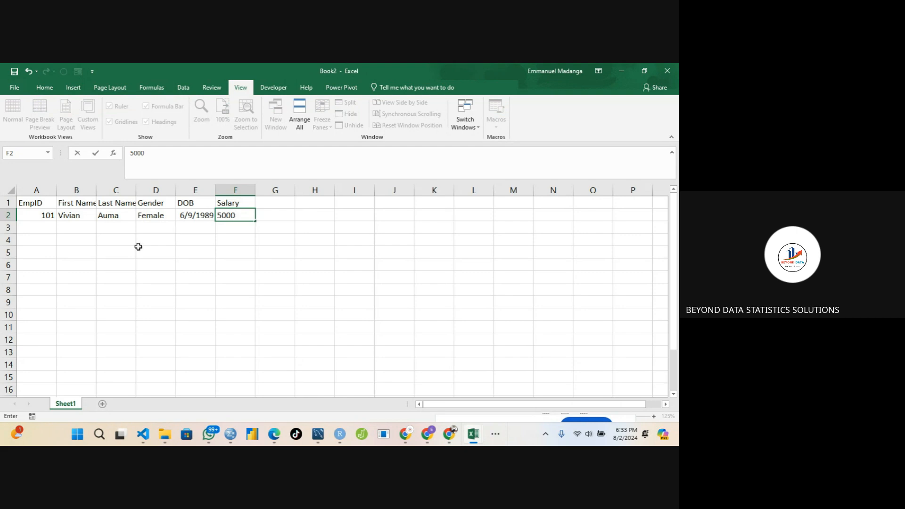
click(46, 226)
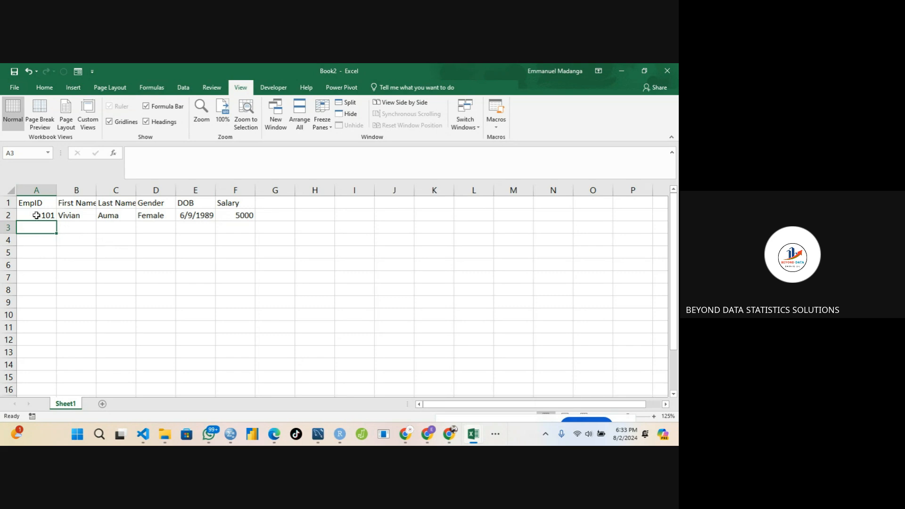
Copy the header row A1:F1 onto a new sheet, Sheet2, and select A2 there.
drag(45, 203, 228, 202)
key(ctrl+c)
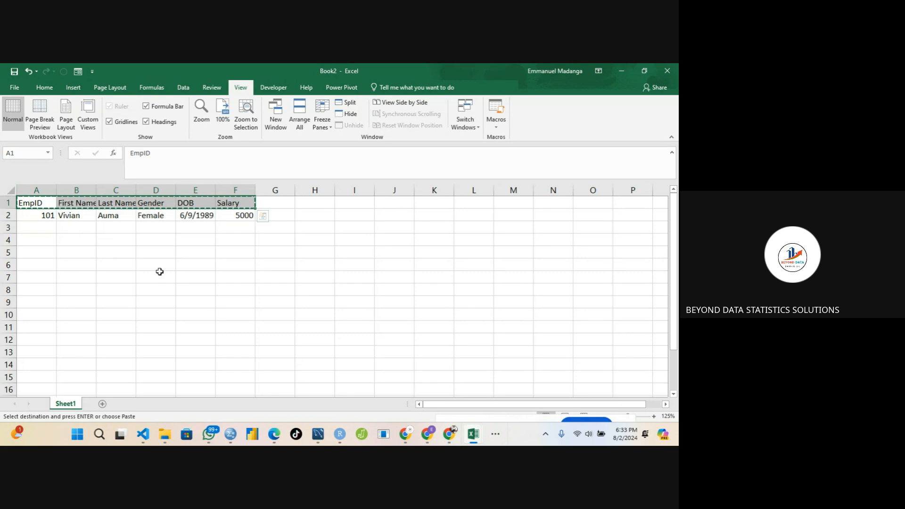
click(103, 404)
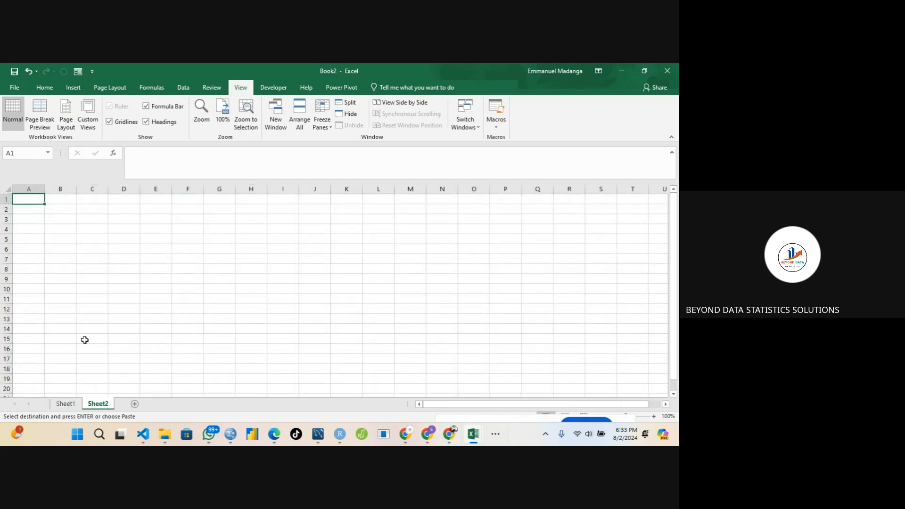
key(ctrl+v)
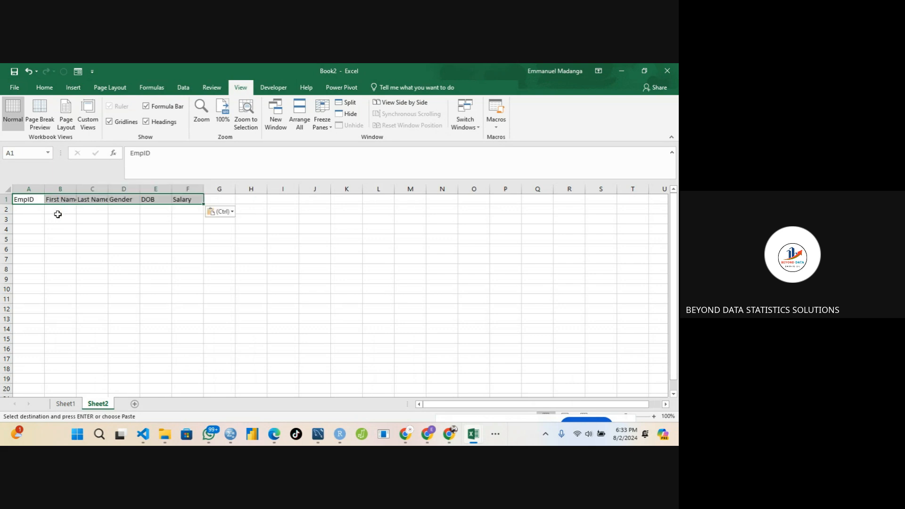
click(33, 212)
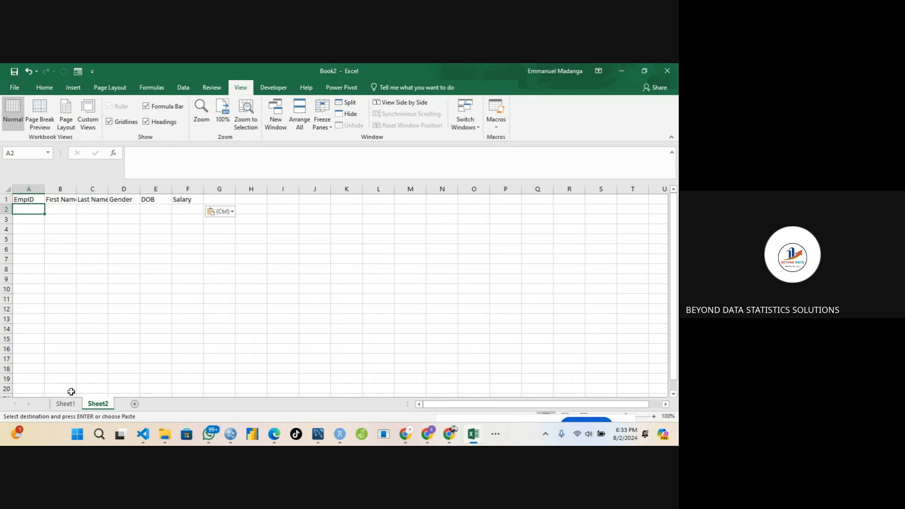
Inspect the first record's cells on Sheet1, then return to Sheet2.
click(66, 405)
click(50, 229)
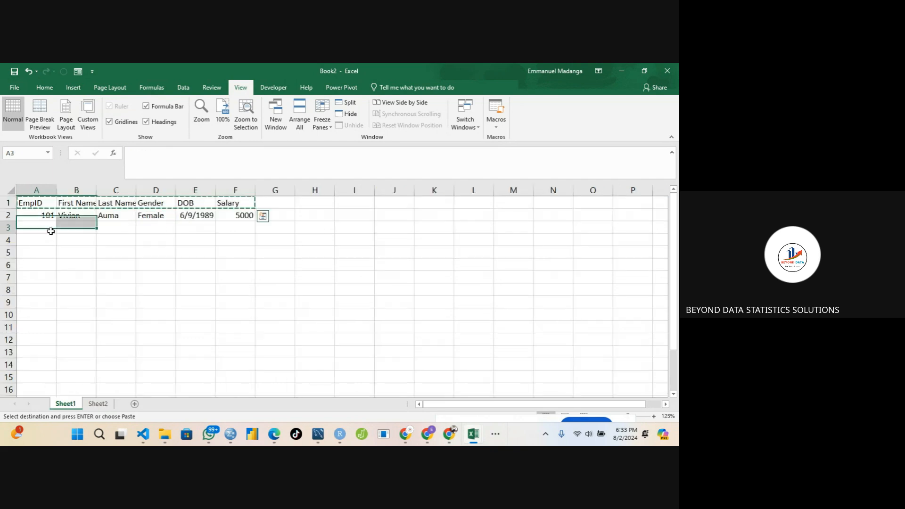
click(90, 219)
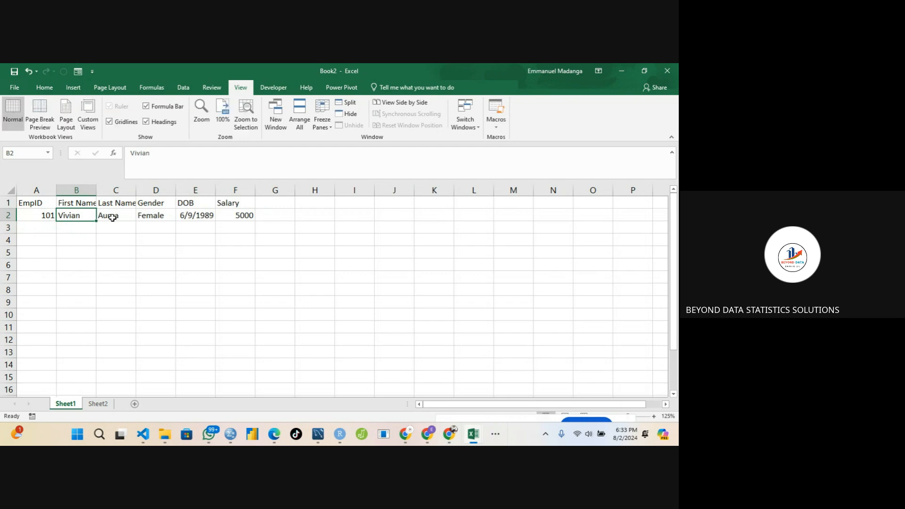
click(148, 213)
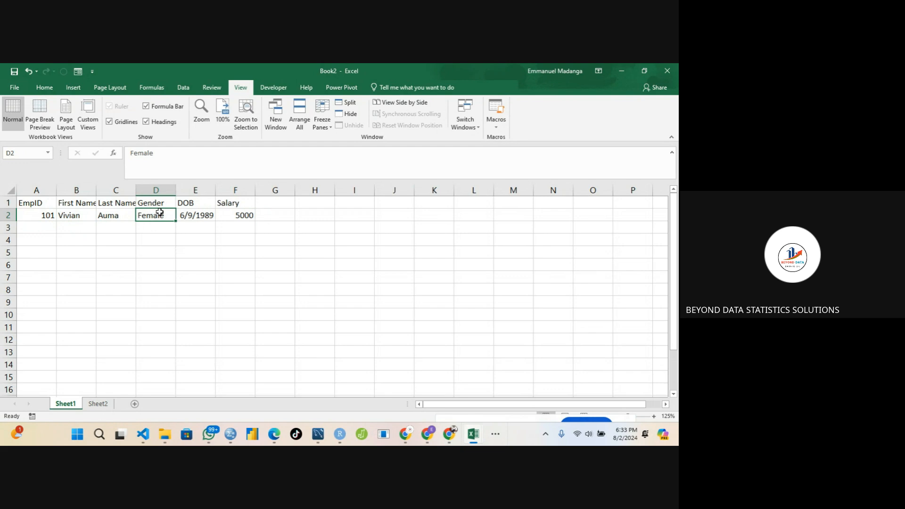
click(88, 404)
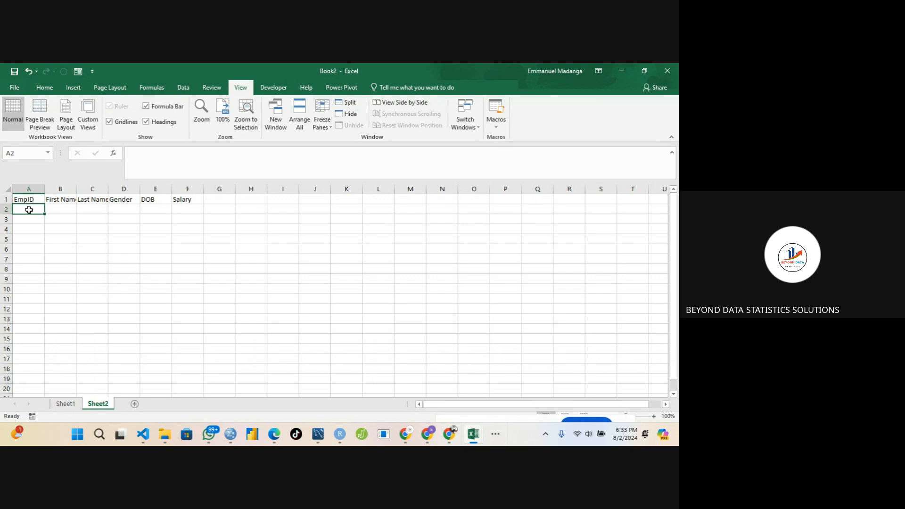
Add a List data validation to D2 on Sheet2 with the source Male, Female.
click(125, 208)
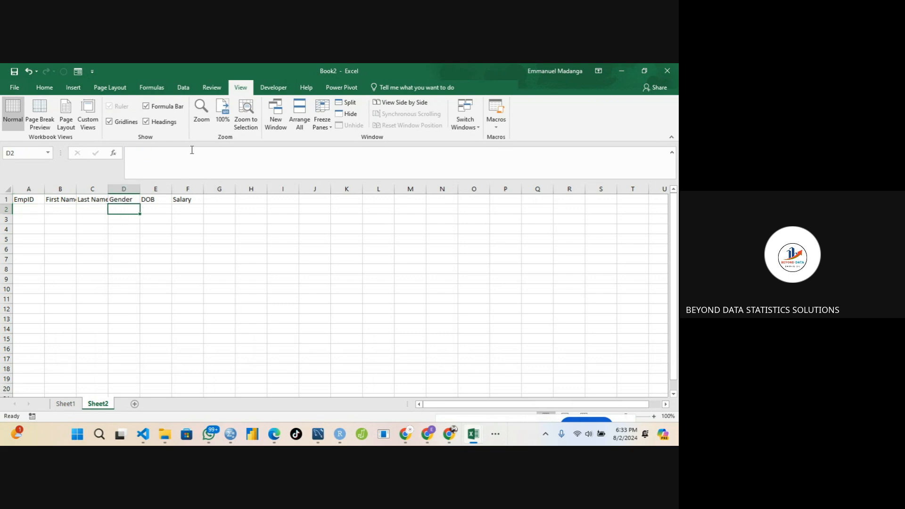
click(50, 89)
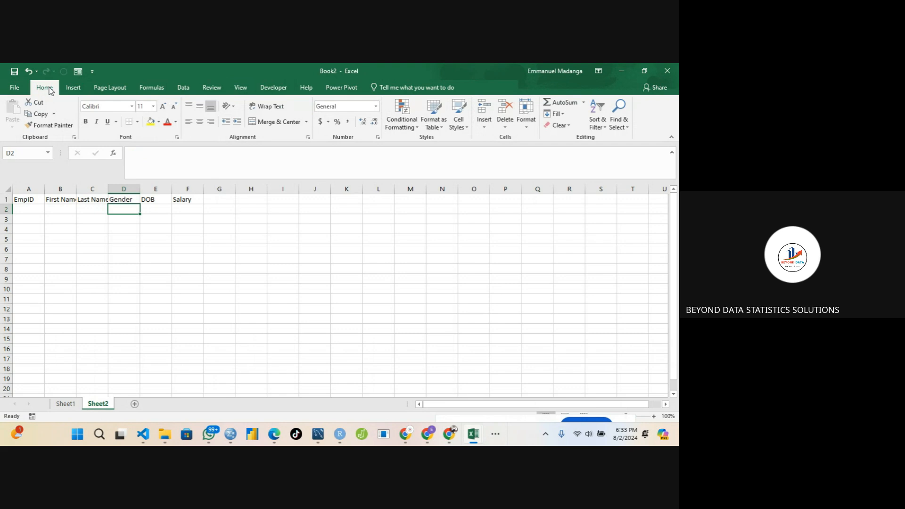
click(183, 88)
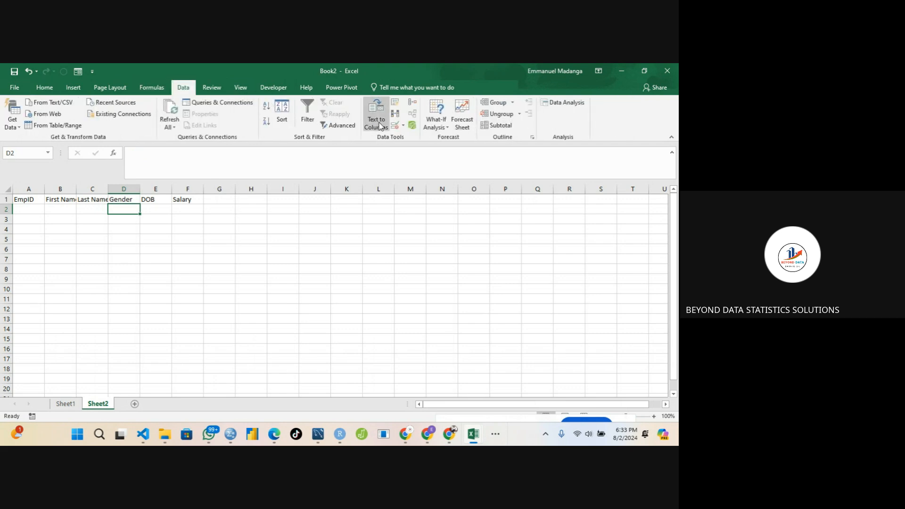
click(397, 126)
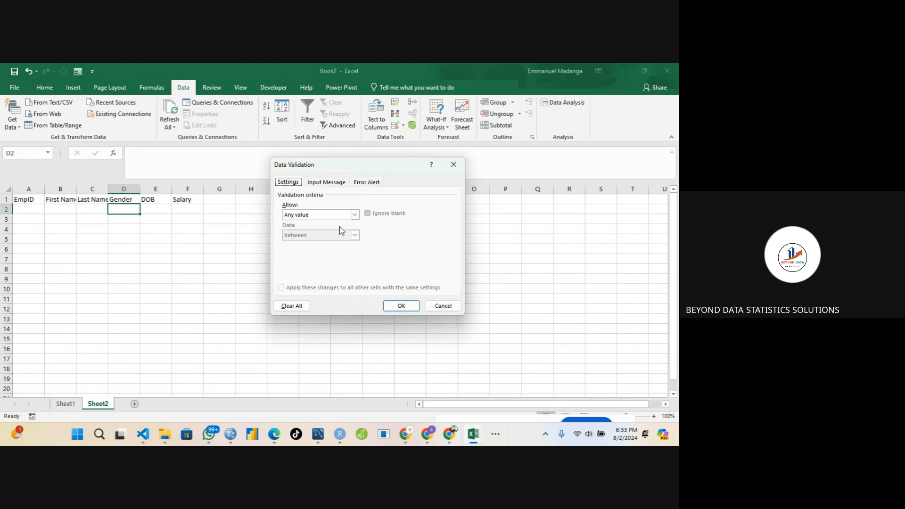
click(354, 215)
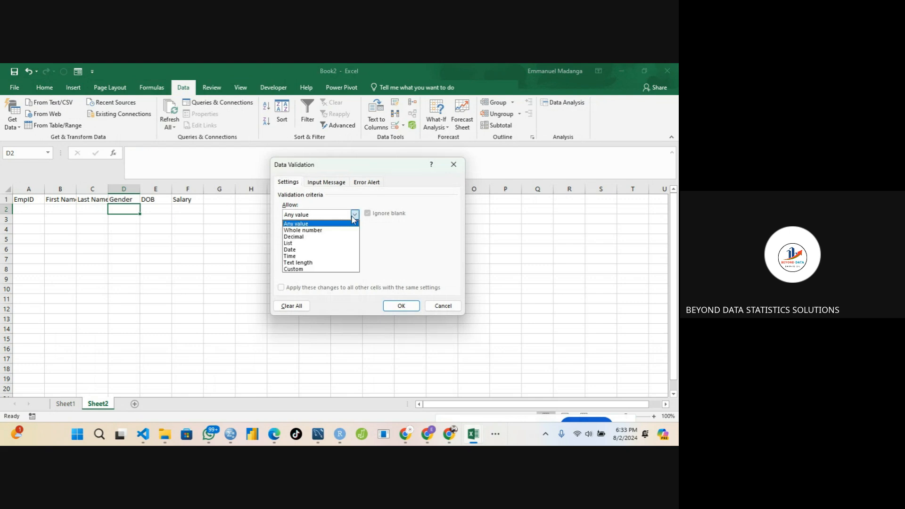
click(327, 243)
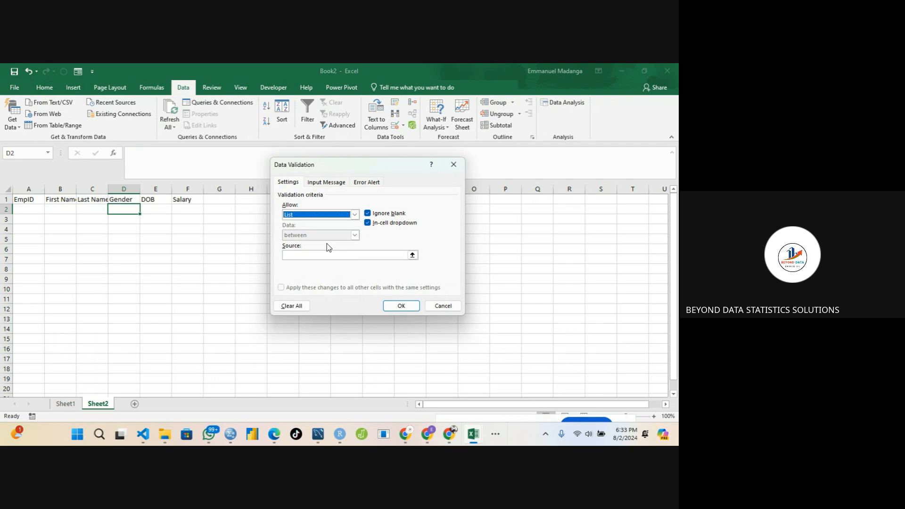
click(312, 253)
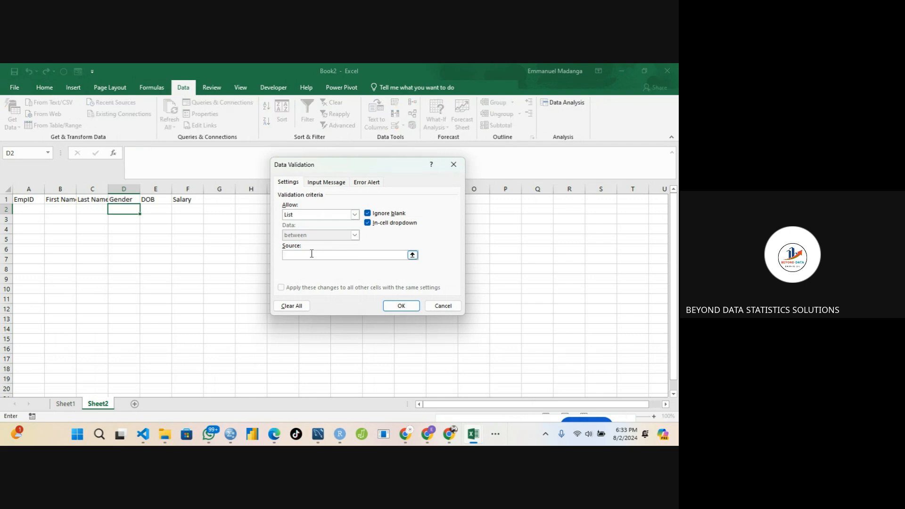
text(Male, Female)
click(400, 305)
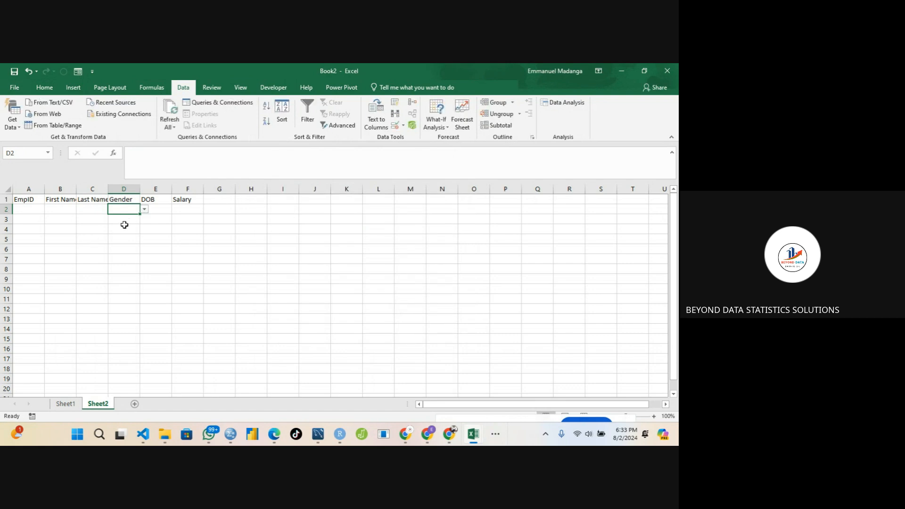
Use D2's dropdown to choose Female as the gender.
click(144, 209)
click(123, 217)
click(144, 209)
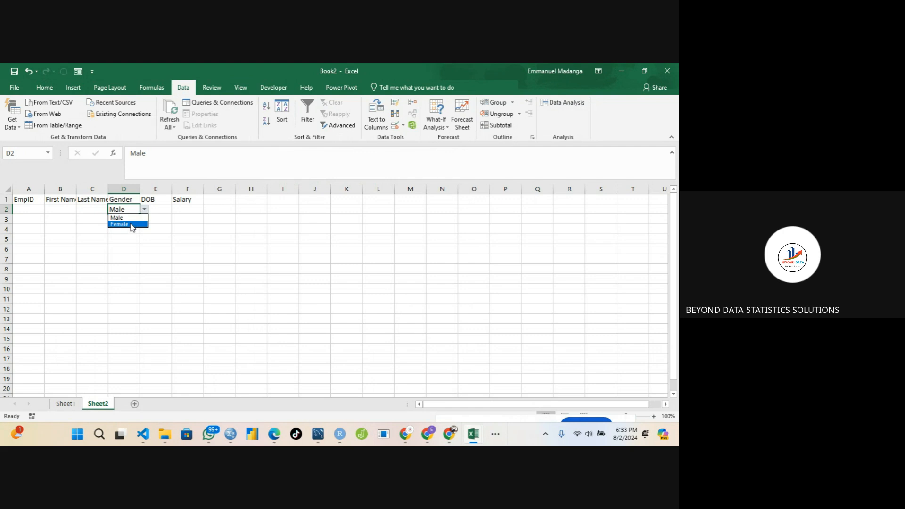
click(123, 224)
click(161, 210)
Restrict F2 with data validation to whole numbers between 1000 and 10000.
click(188, 208)
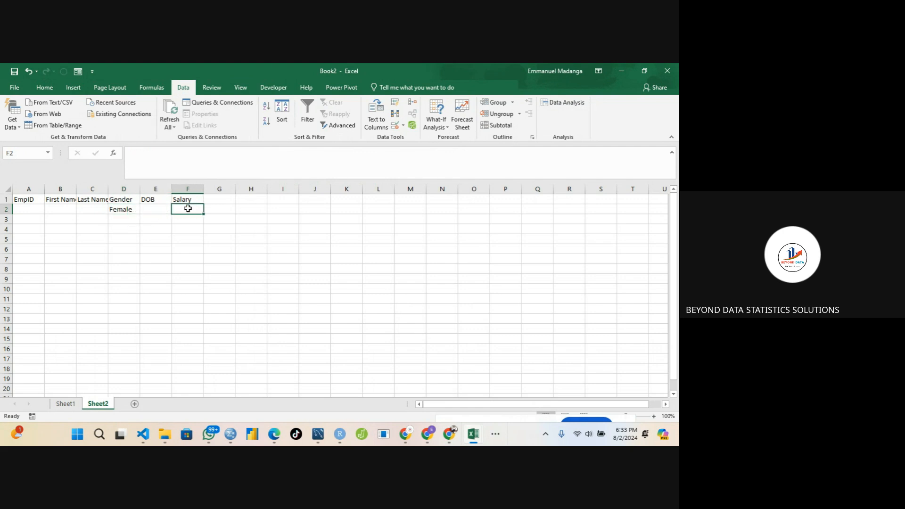
click(395, 126)
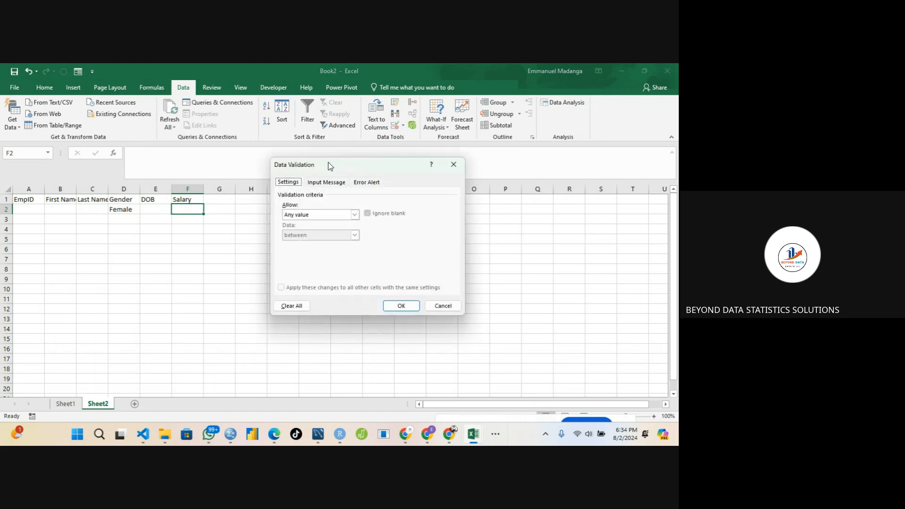
click(330, 215)
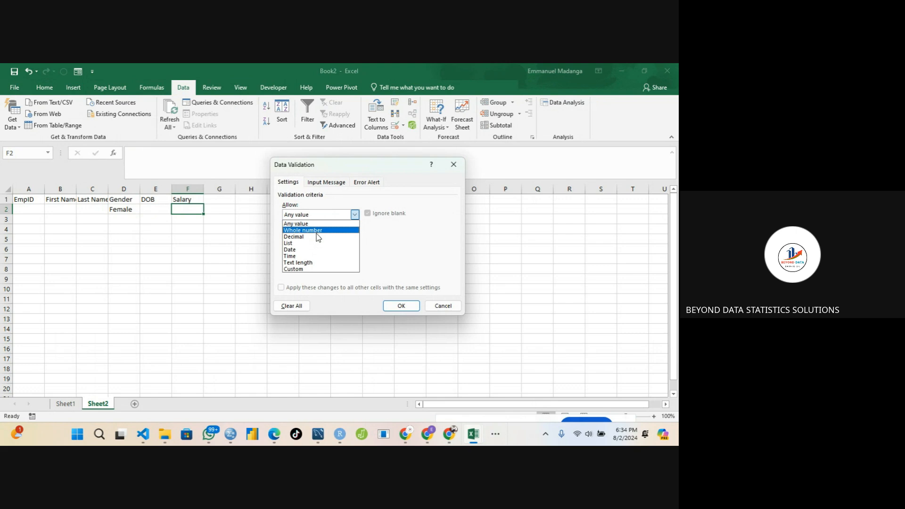
click(320, 231)
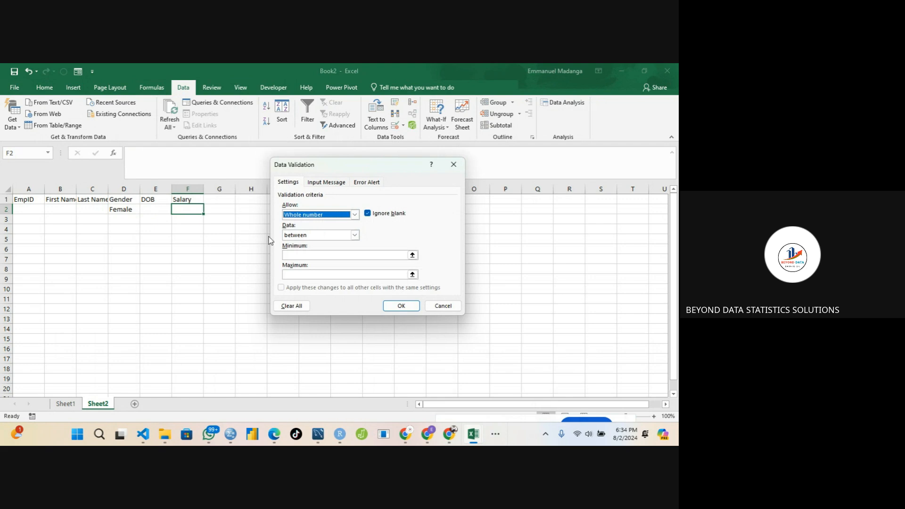
click(310, 256)
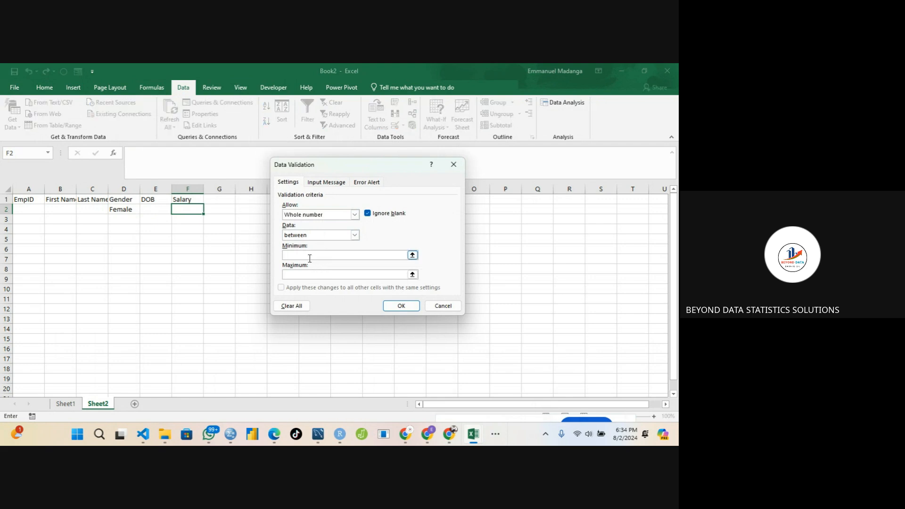
text(100)
key(BackSpace)
text(00)
click(293, 275)
text(10000)
click(401, 306)
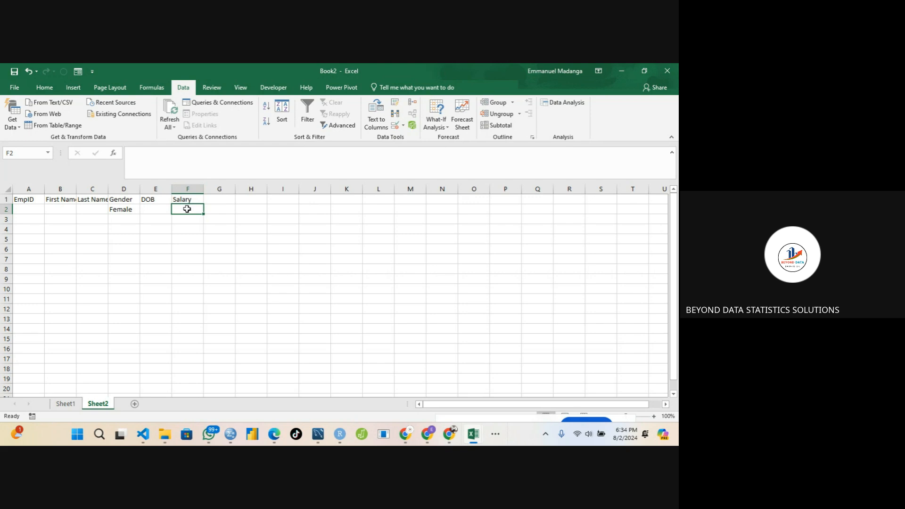
Add an input message to F2's data validation titled Input Message, reading Salary ranges between 1k to 10k.
click(403, 125)
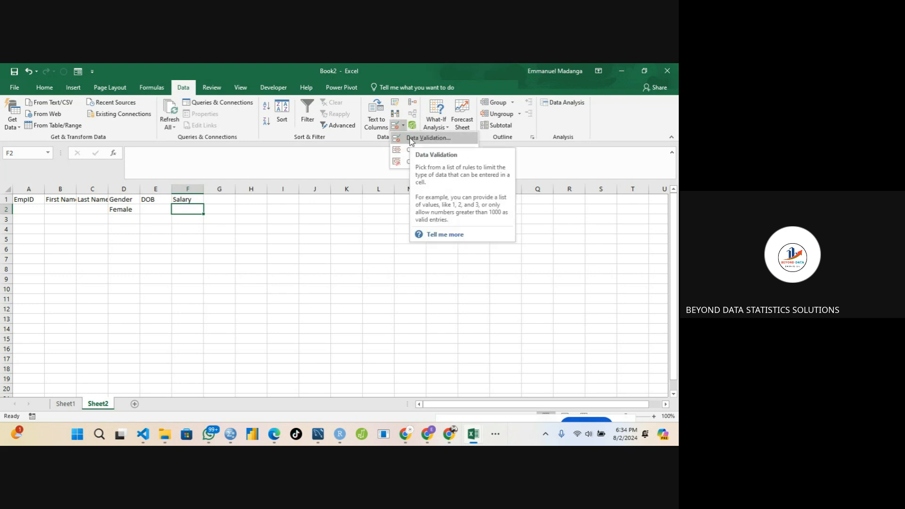
click(409, 138)
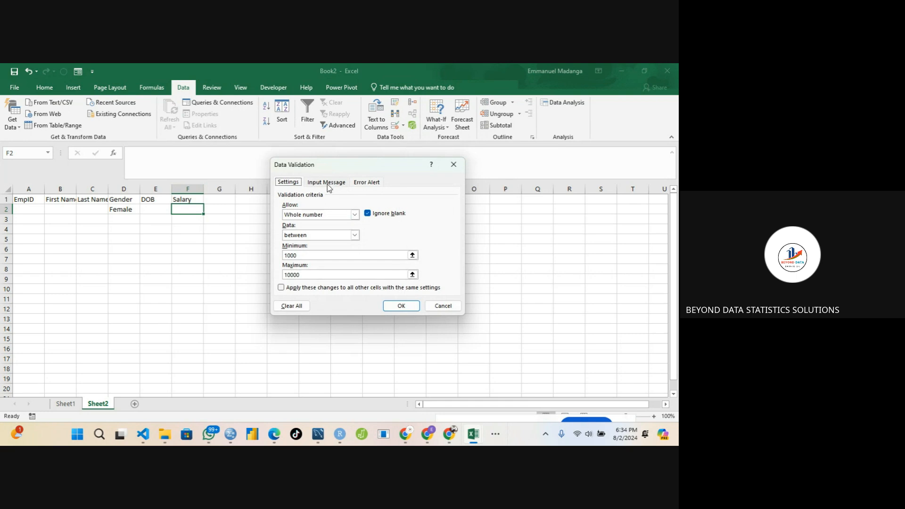
click(327, 183)
click(303, 229)
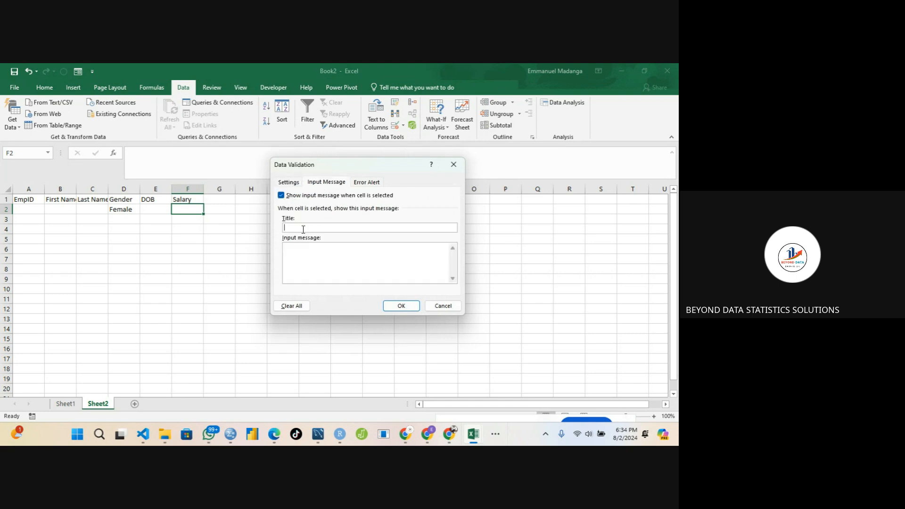
text(Input Message)
click(291, 253)
text(Salary ranges between )
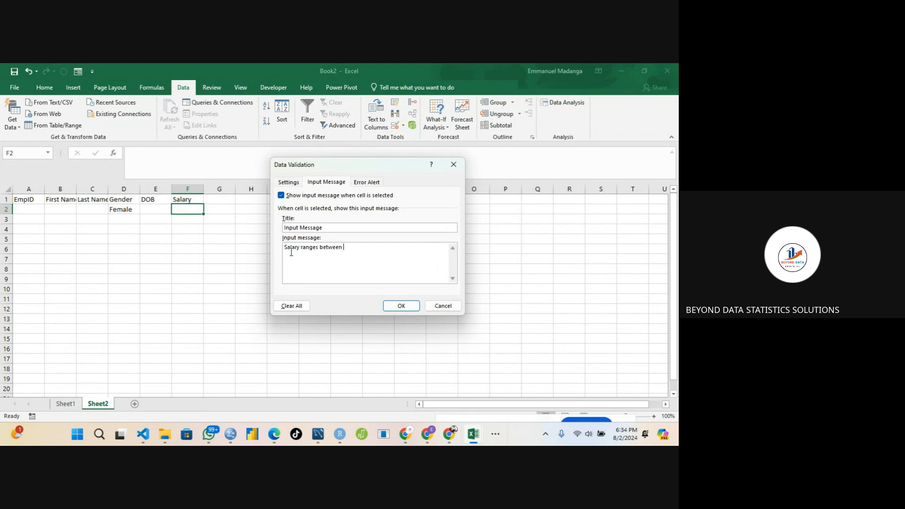
text(1k to 10k)
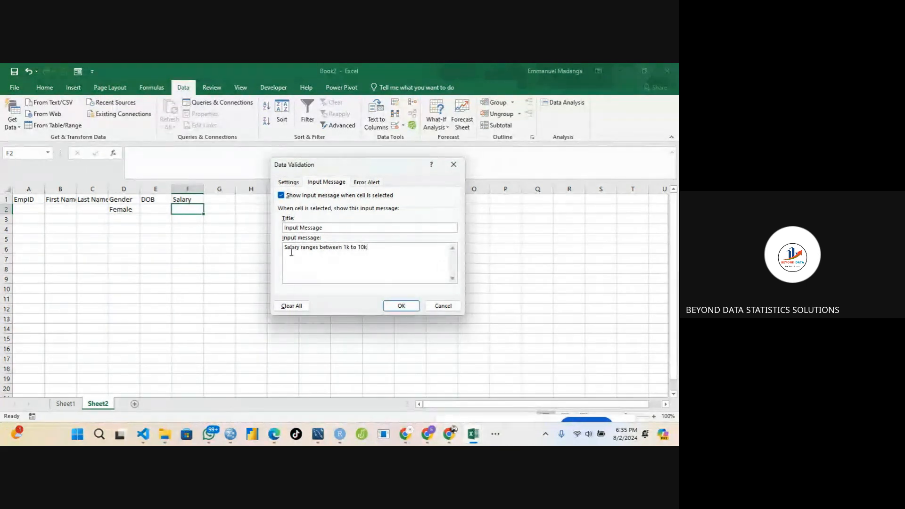
click(400, 307)
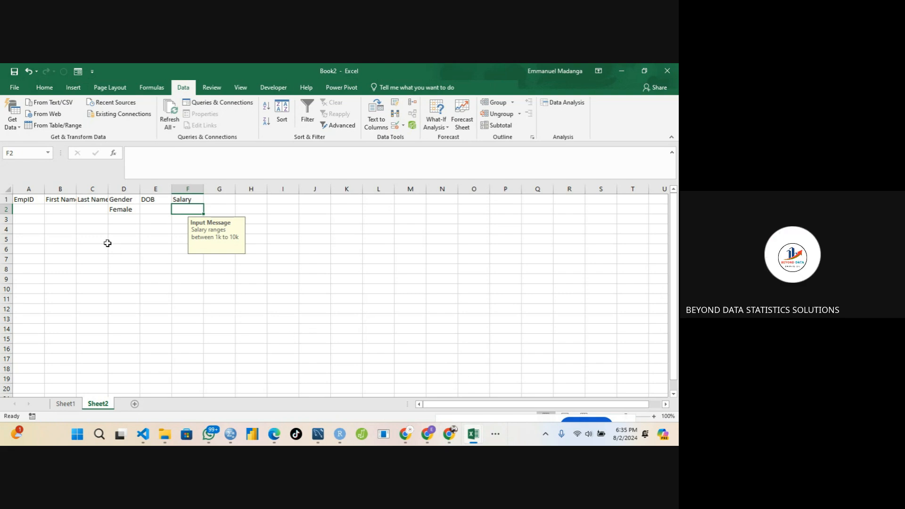
Enter 101 as the EmpID in A2.
click(65, 210)
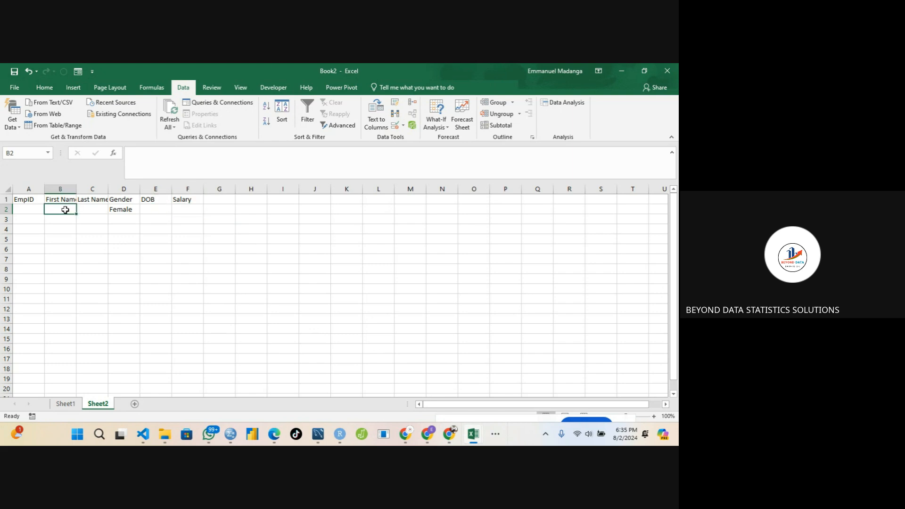
click(83, 209)
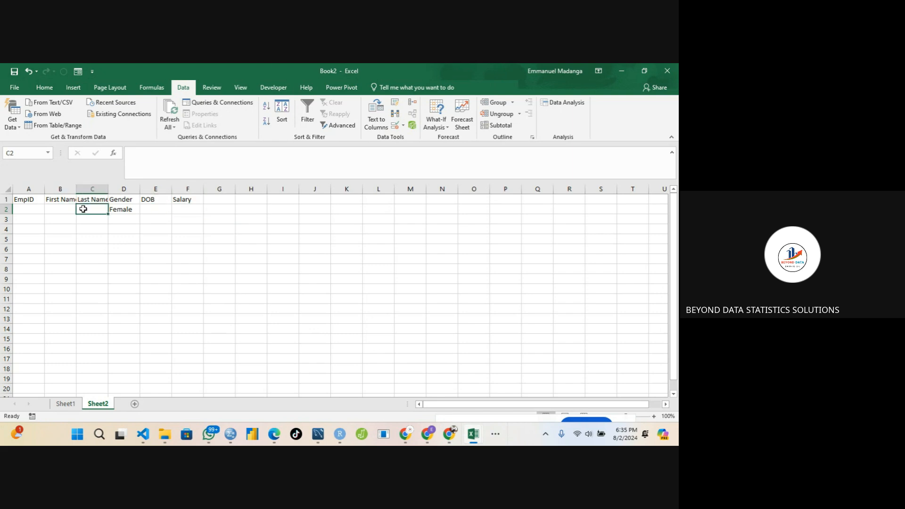
click(178, 214)
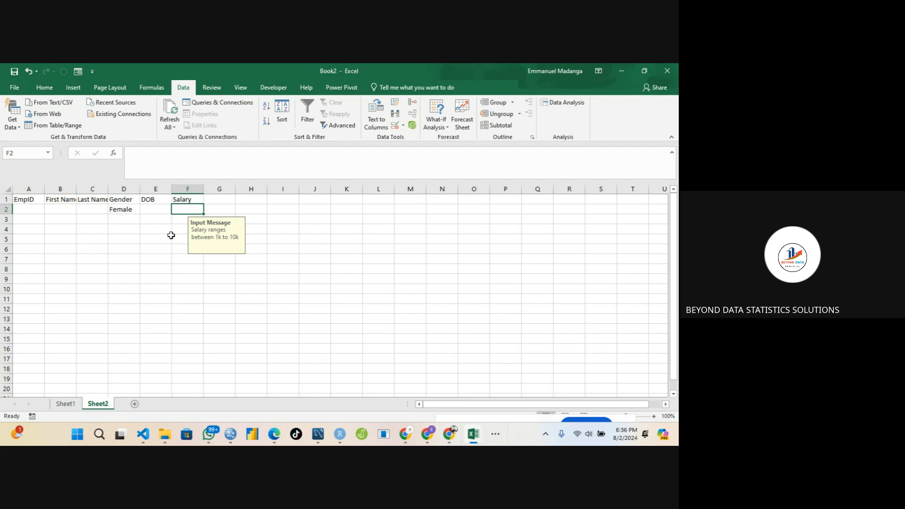
click(36, 209)
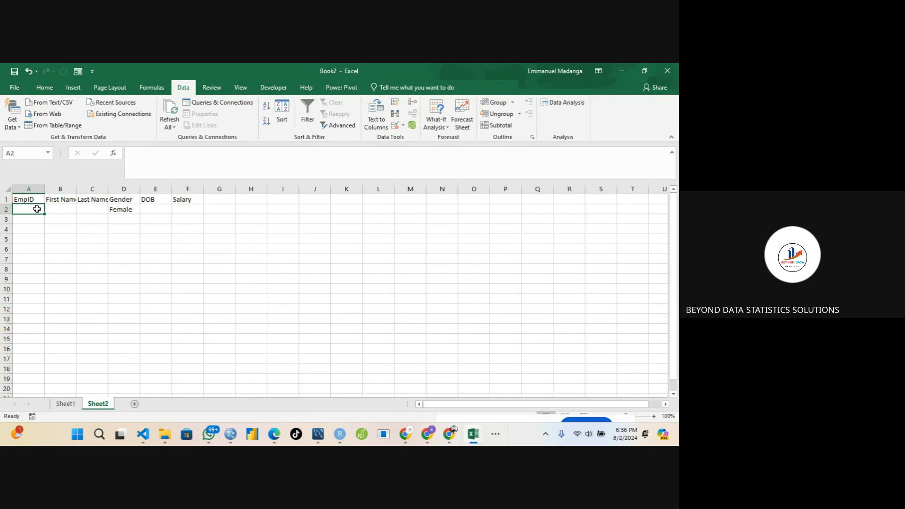
text(101)
key(Tab)
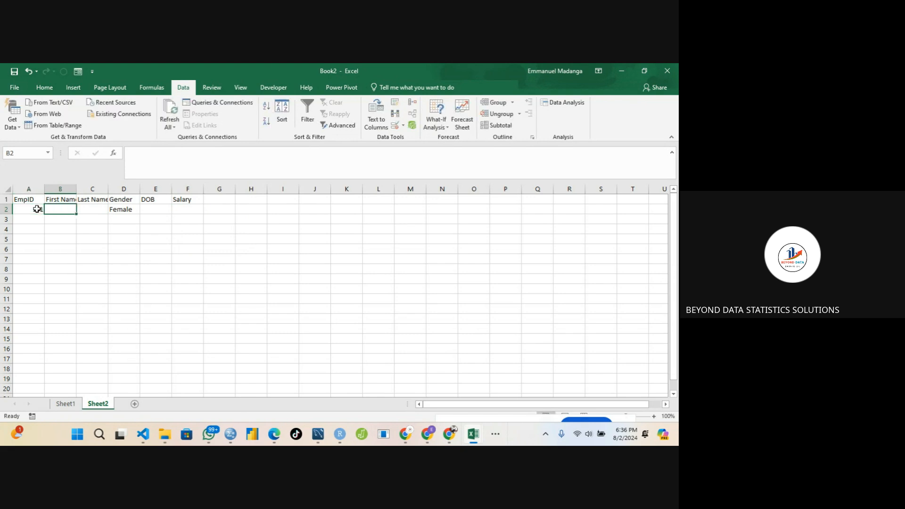
Examine the cells of the first record and the column headers on Sheet2.
click(33, 209)
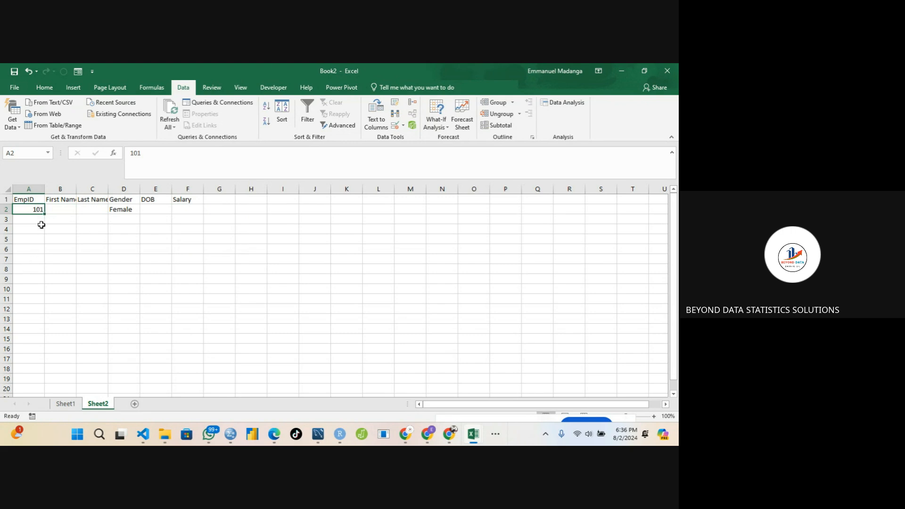
click(68, 210)
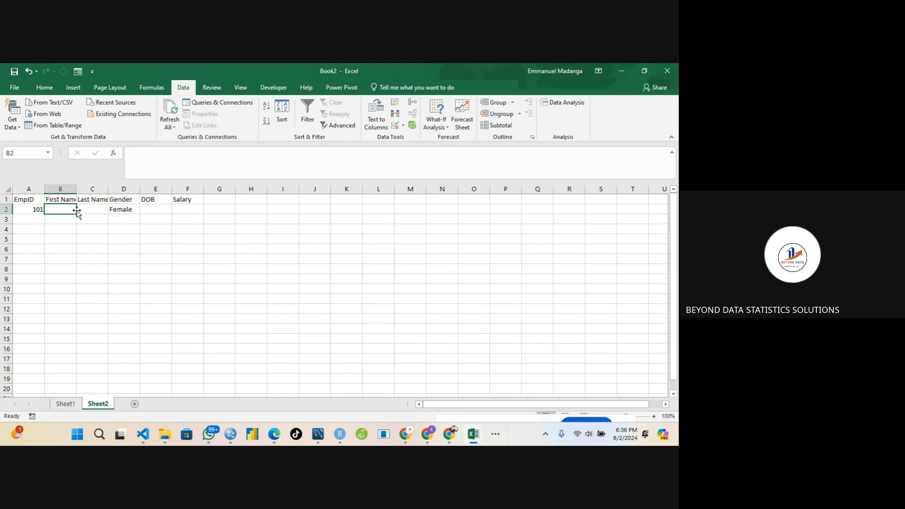
click(80, 211)
click(63, 210)
click(85, 210)
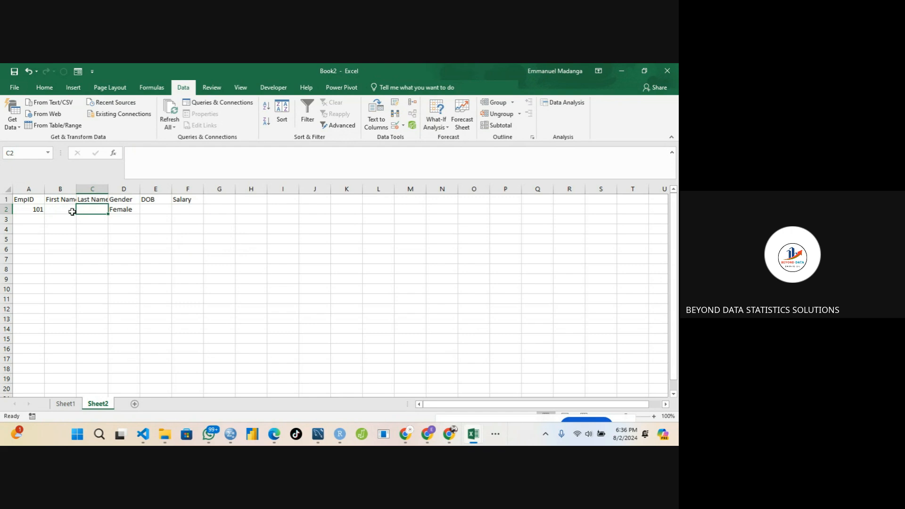
click(118, 187)
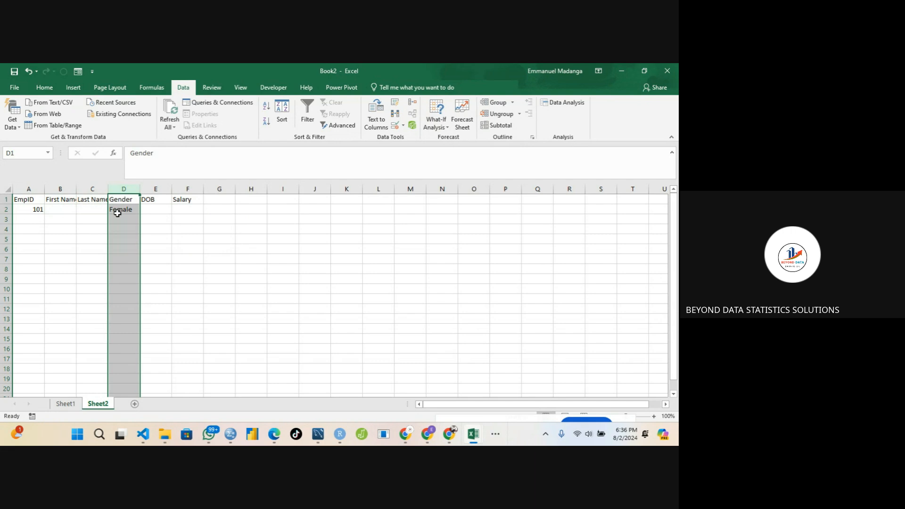
click(85, 204)
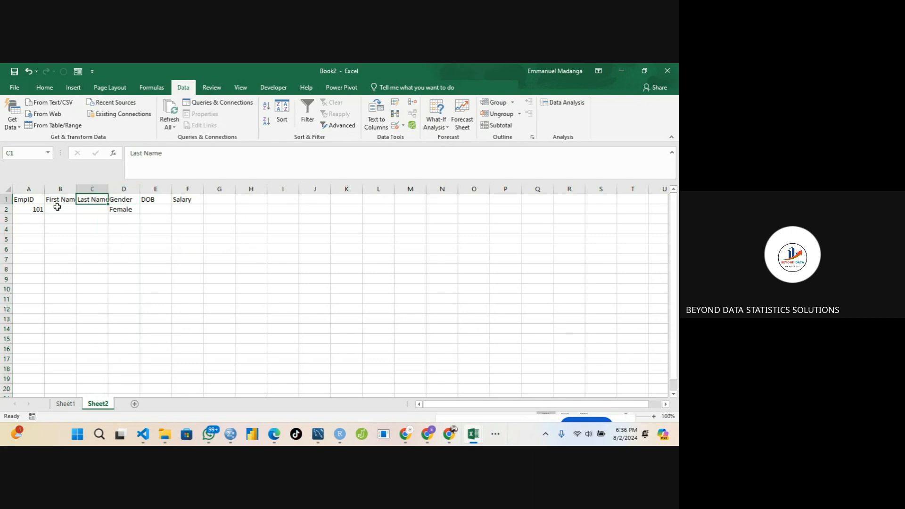
click(70, 209)
click(88, 210)
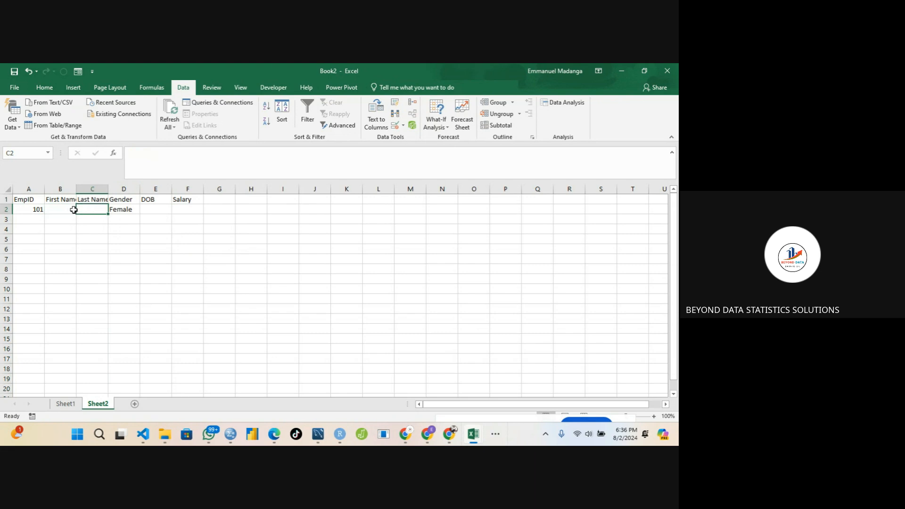
click(71, 211)
click(96, 208)
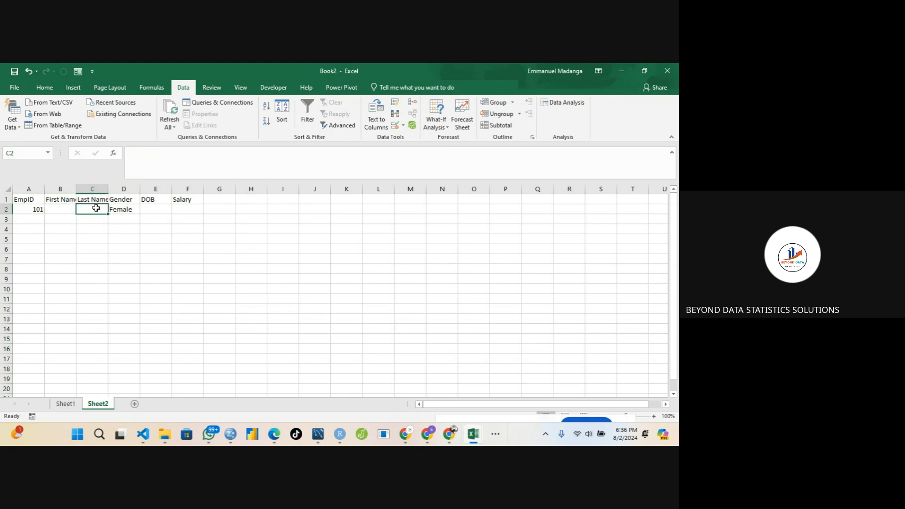
click(65, 207)
click(81, 208)
click(66, 210)
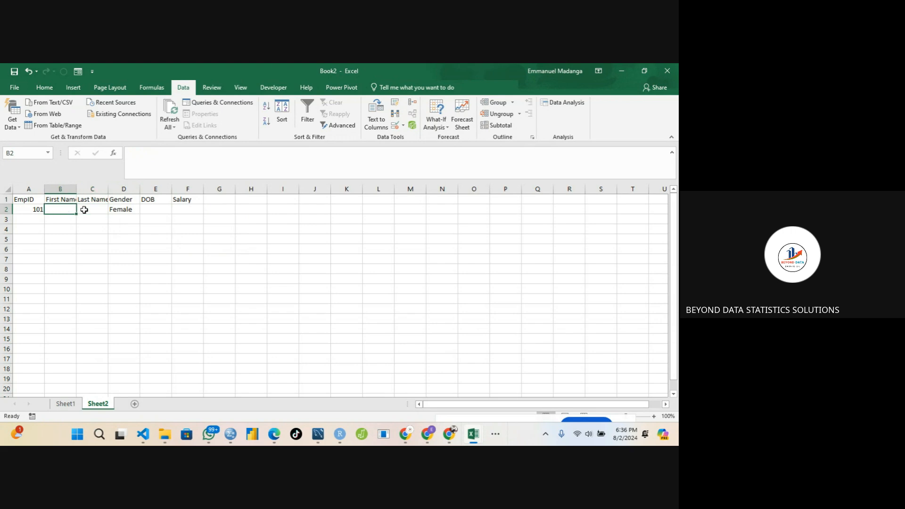
click(86, 210)
click(65, 210)
Try entering 500 as the salary in F2 to test the validation rule, then dismiss the alert.
click(189, 208)
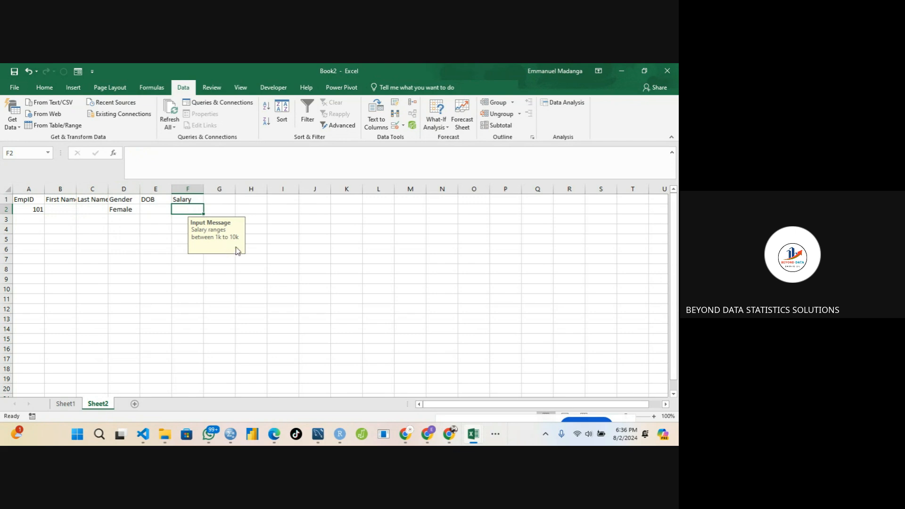
text(500)
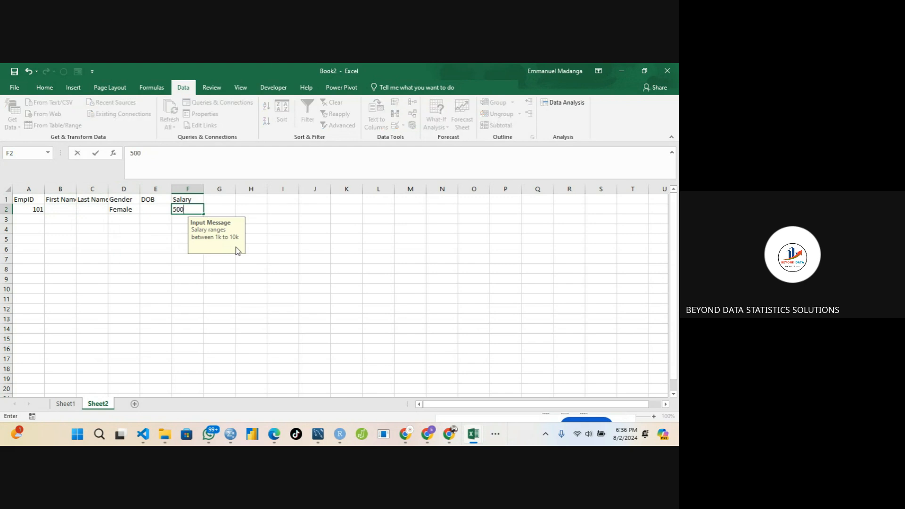
key(Return)
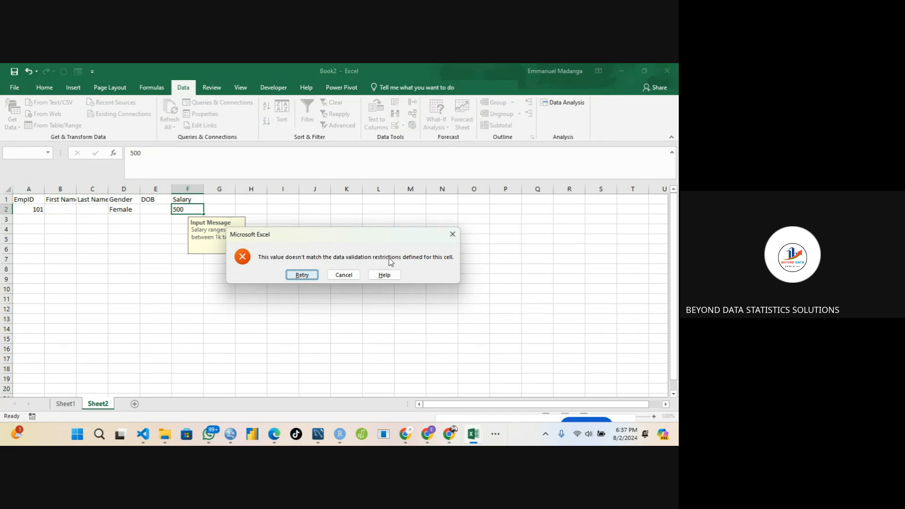
click(452, 236)
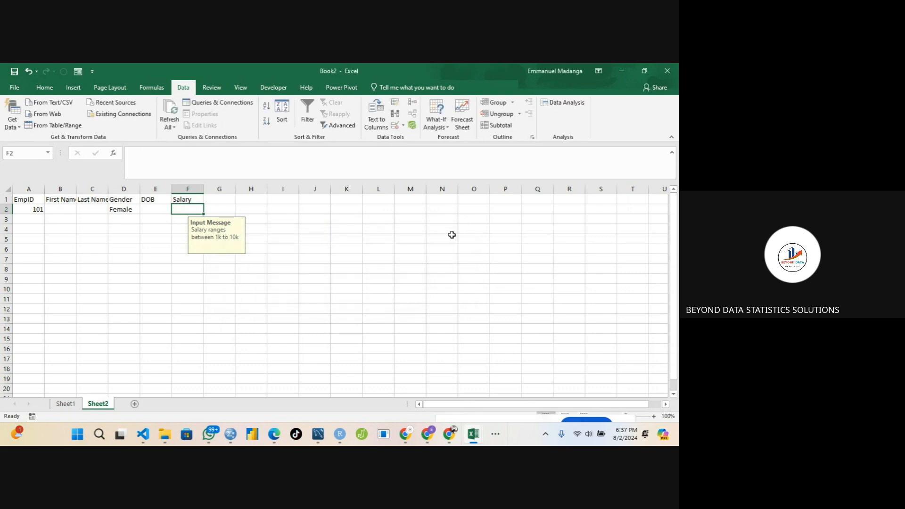
Use the data Form to complete record 101 with the employee's first and last name, DOB 8/7/1900 and salary 4000.
click(101, 240)
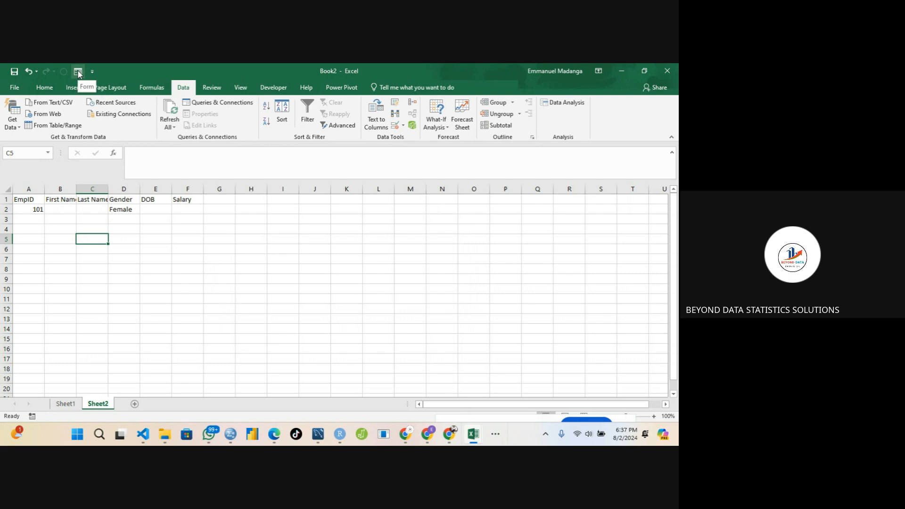
click(64, 209)
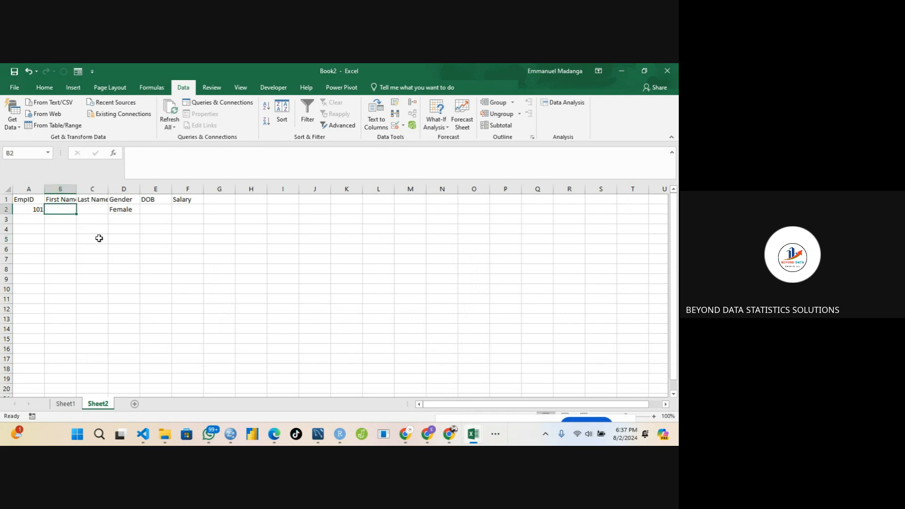
click(78, 71)
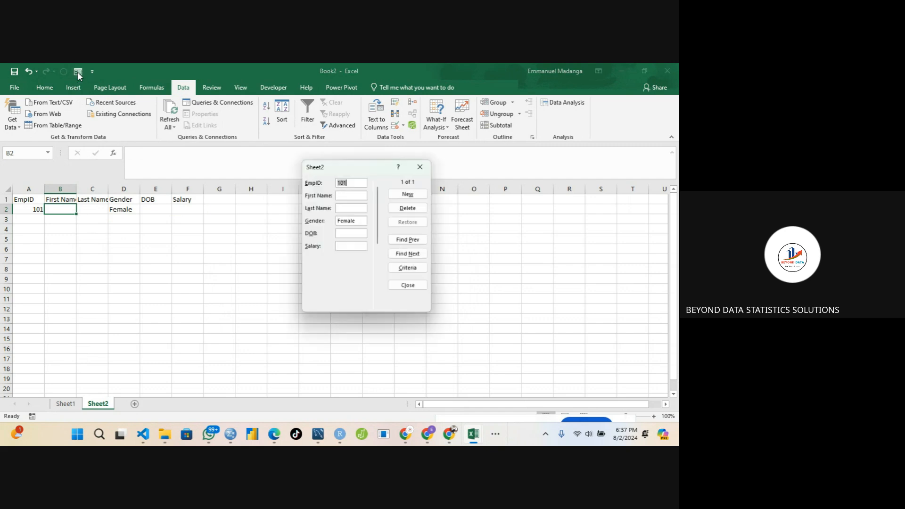
click(344, 197)
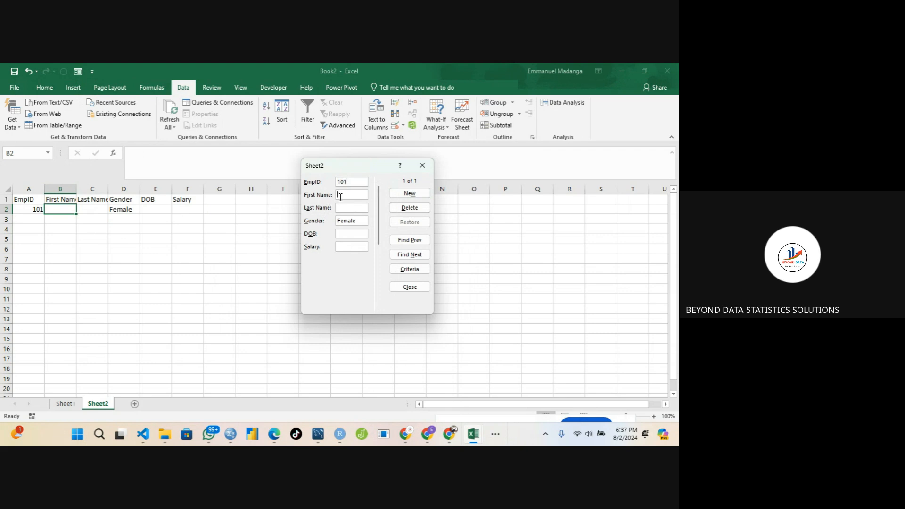
click(339, 208)
click(353, 234)
text(8/7/1900)
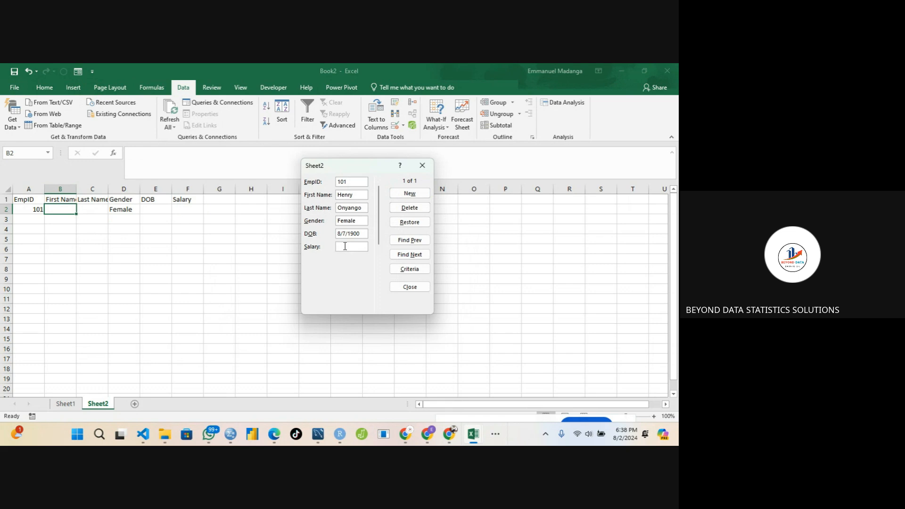
click(346, 246)
text(4000)
key(Return)
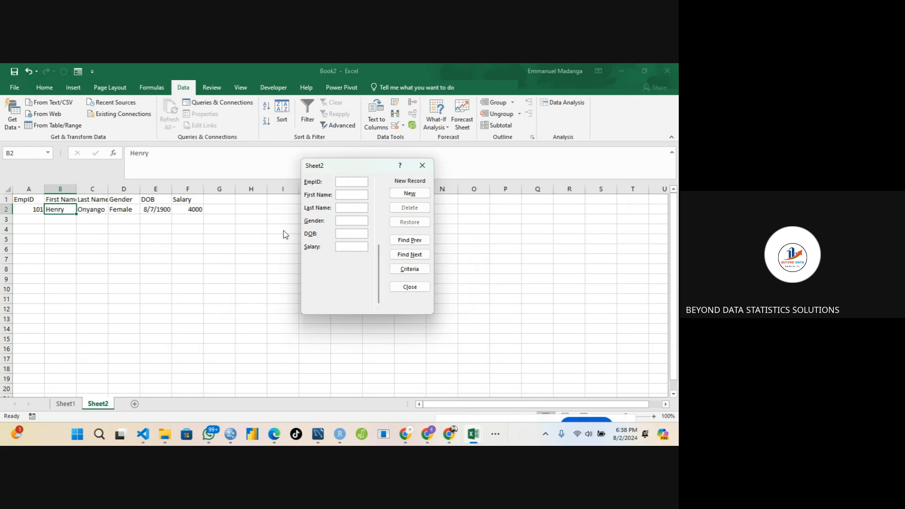
Browse the records in the data form, then close the form.
click(410, 241)
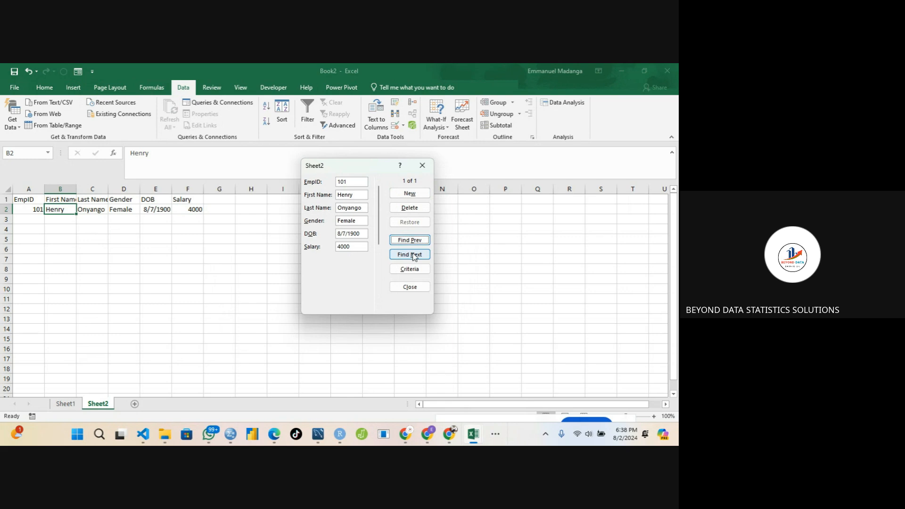
click(414, 255)
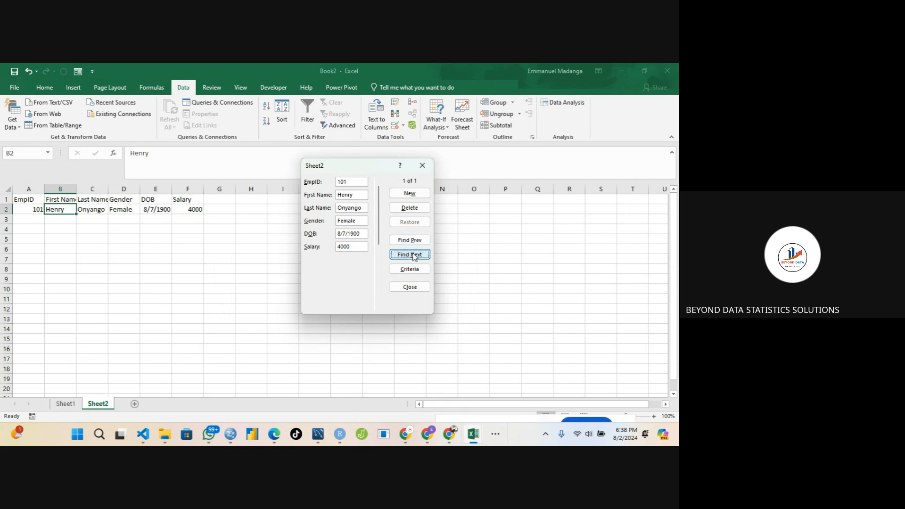
click(409, 195)
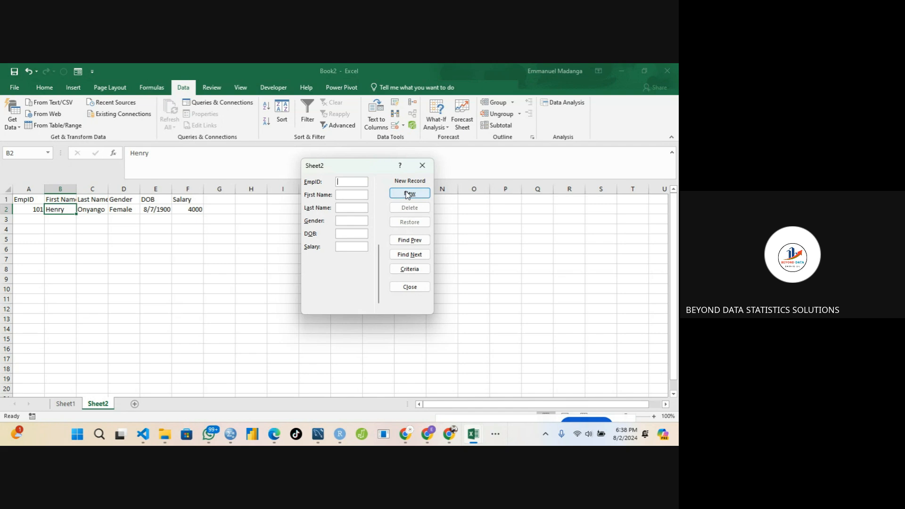
click(423, 167)
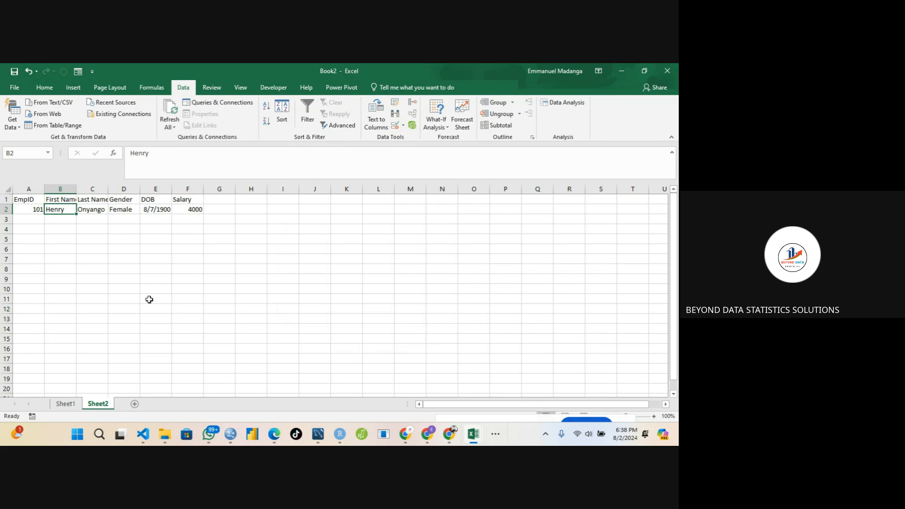
Switch to the Google Meet window and stop presenting the screen.
click(95, 297)
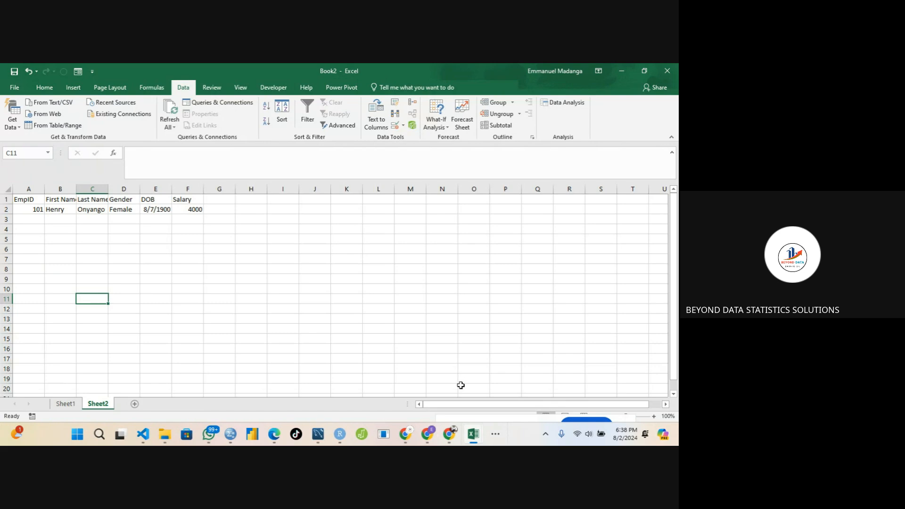
click(495, 434)
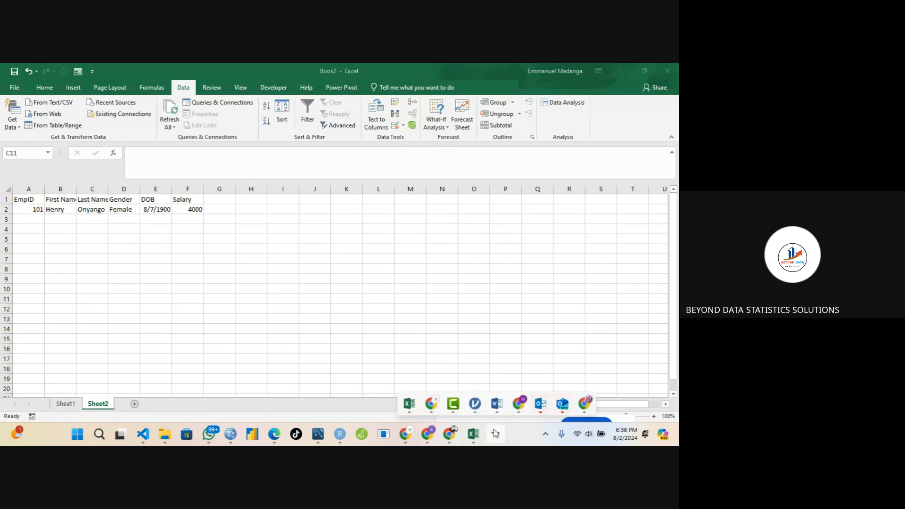
mouse_move(431, 404)
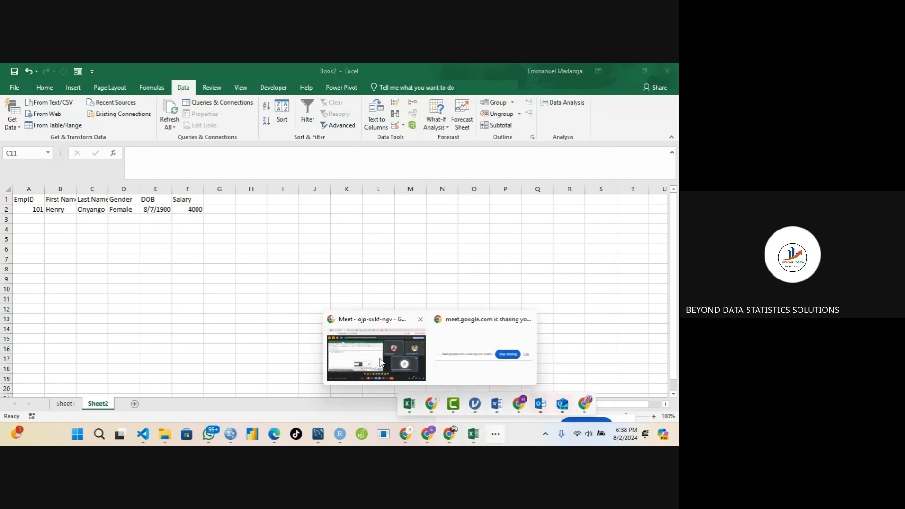
click(360, 364)
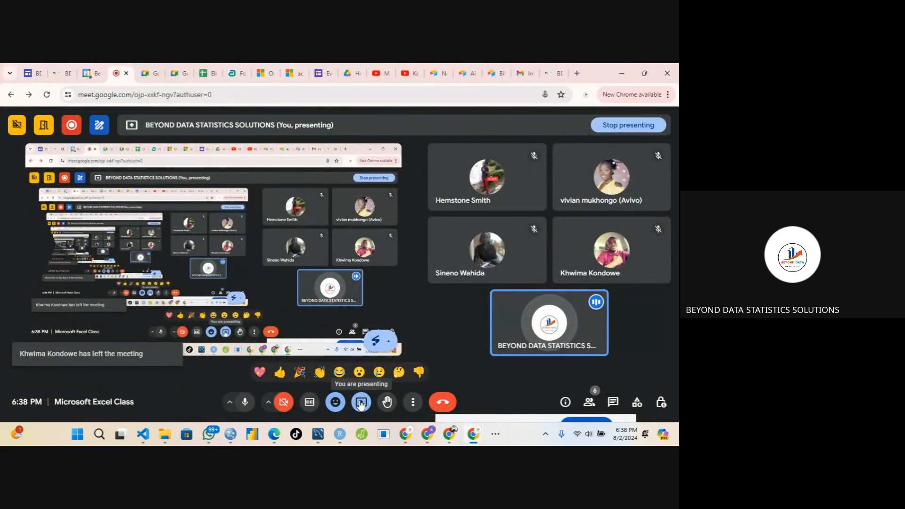
click(360, 404)
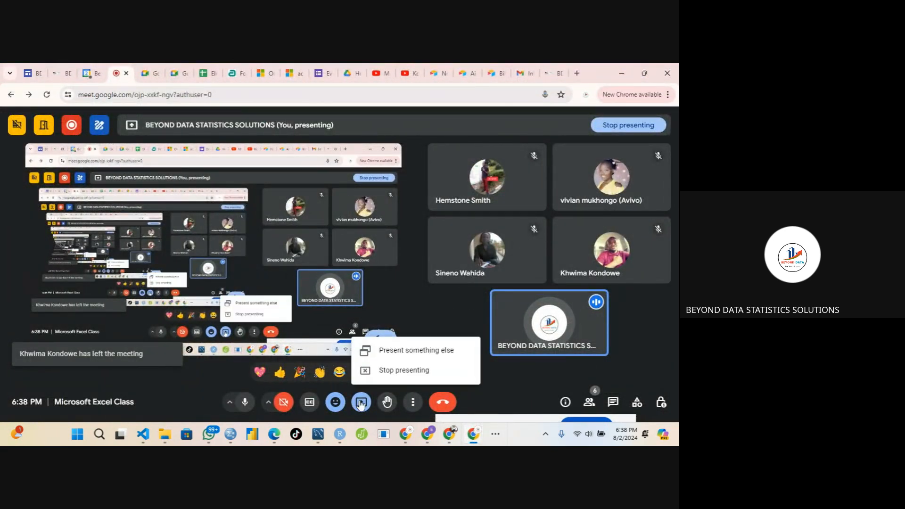
click(376, 371)
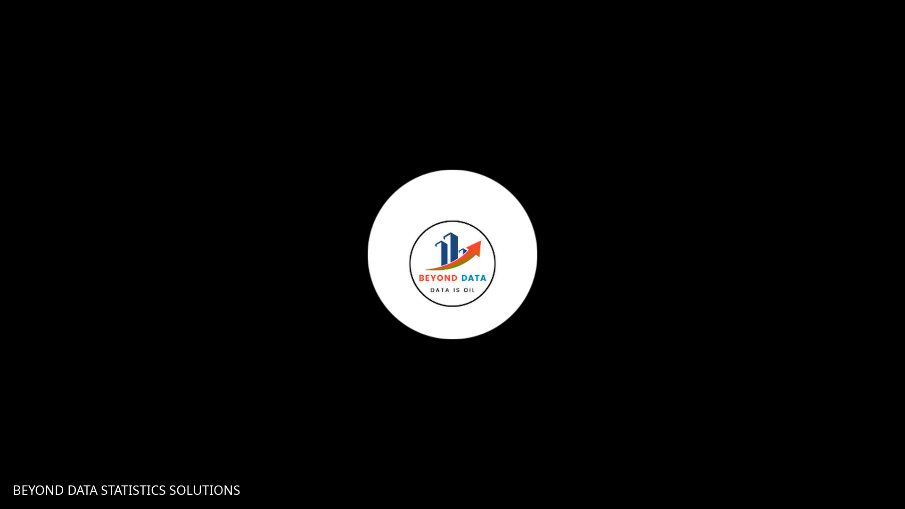
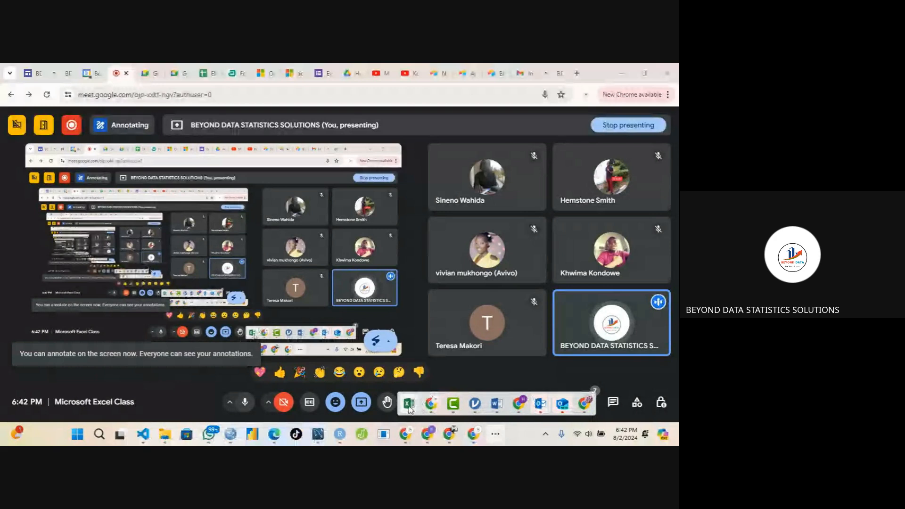
click(445, 360)
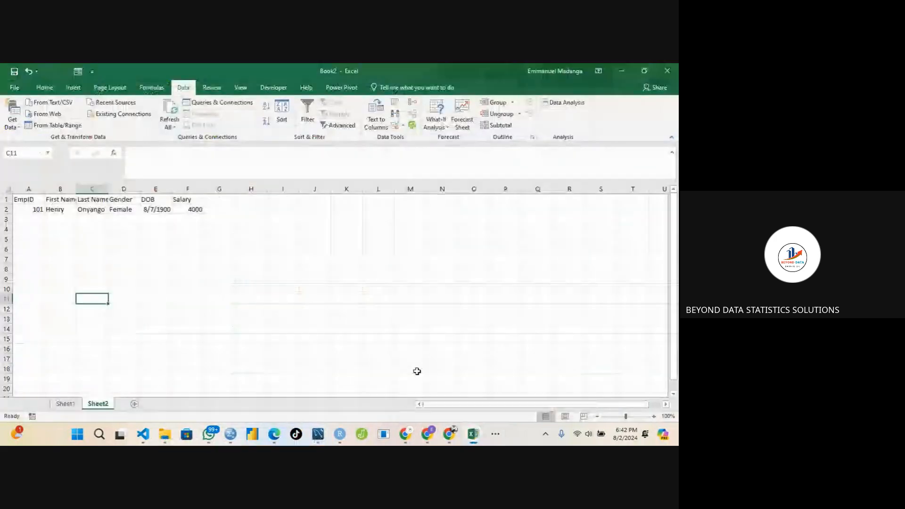
mouse_move(474, 434)
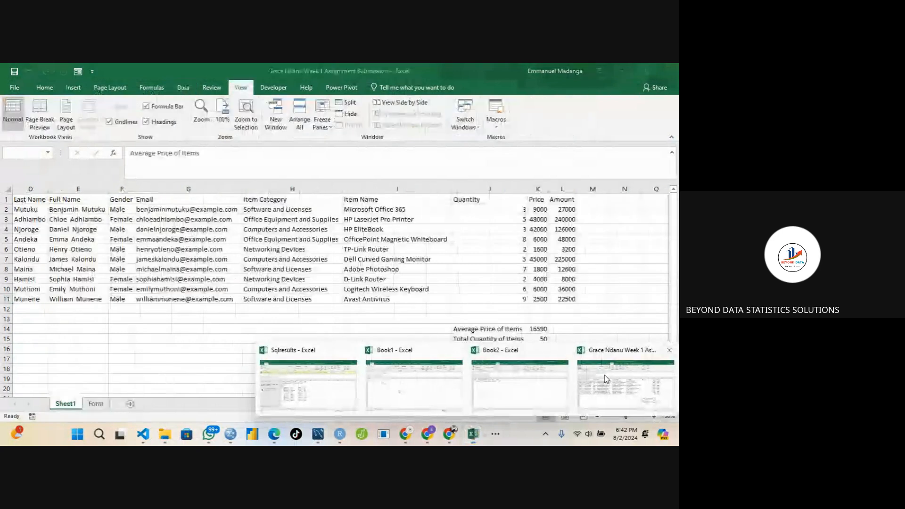
click(604, 375)
click(231, 329)
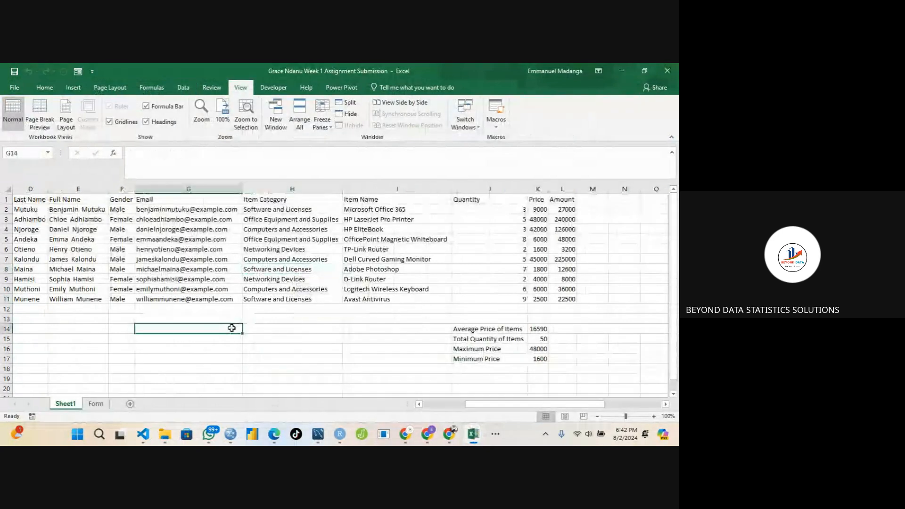
Check the Item Category cells and set H2's category to Office Equipment and Supplies from its dropdown list.
click(280, 265)
click(272, 239)
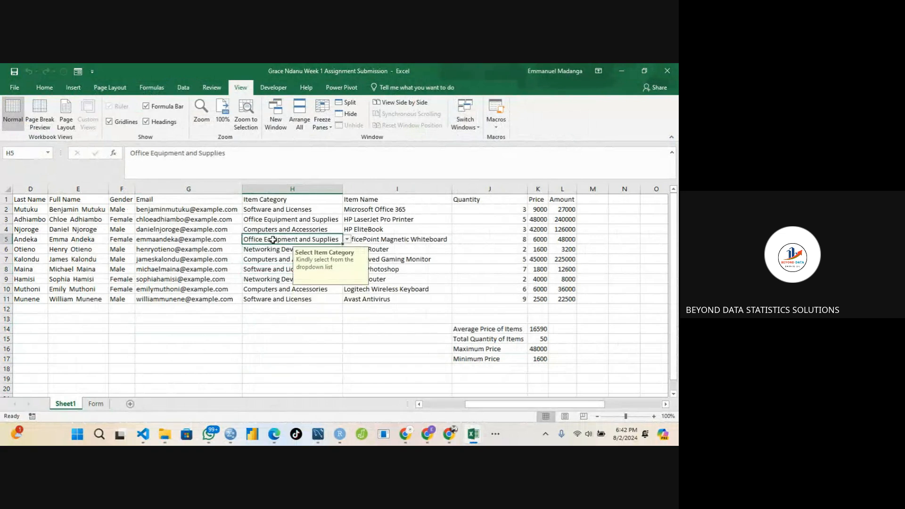
click(289, 220)
click(313, 210)
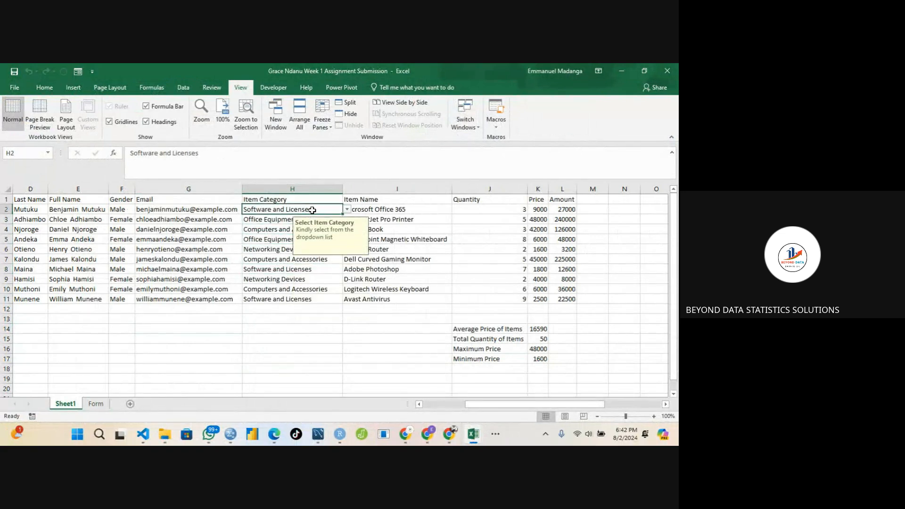
click(263, 232)
click(253, 259)
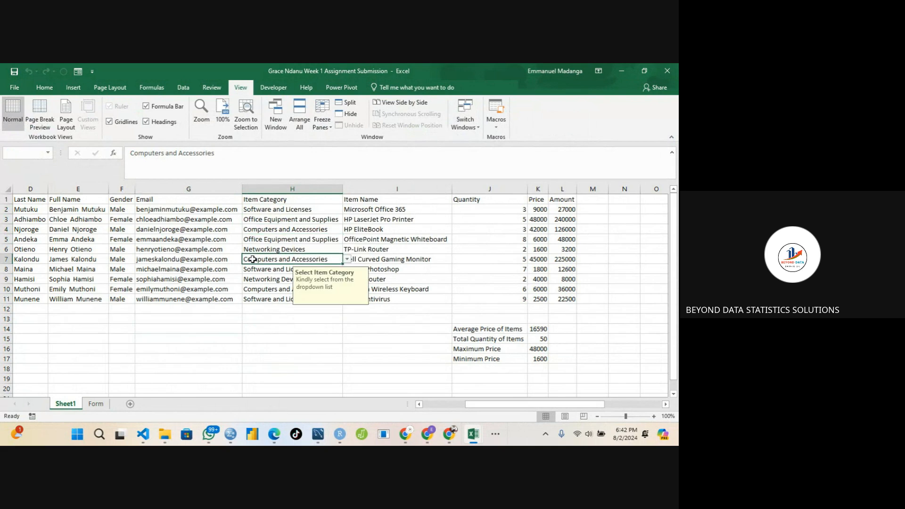
click(333, 211)
click(348, 210)
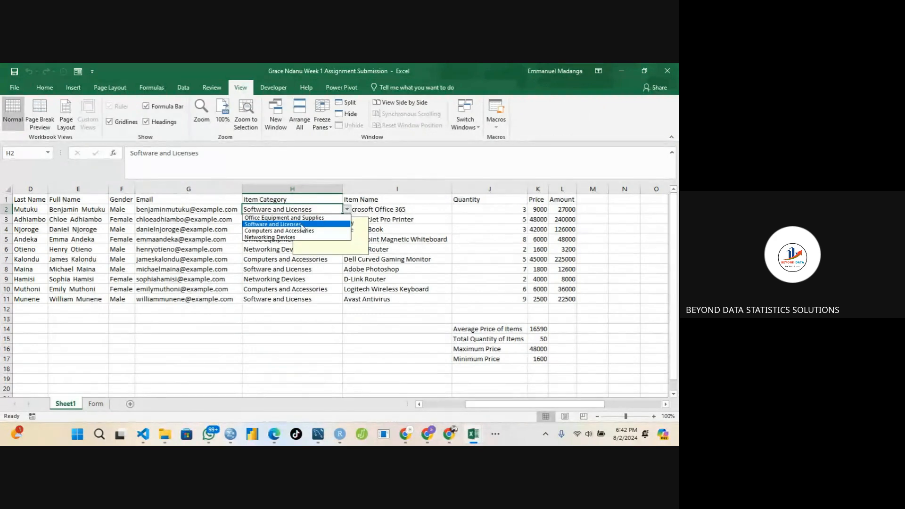
click(283, 218)
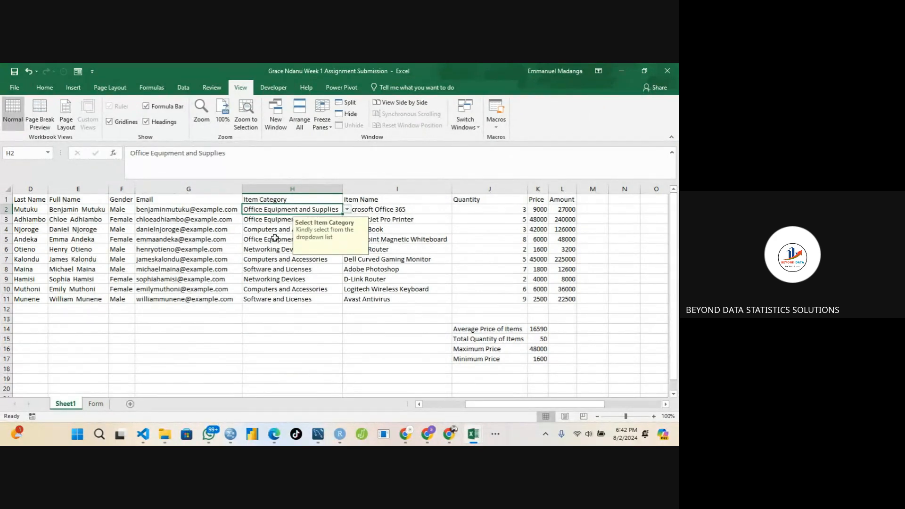
Set H6's Item Category to Computers and Accessories from its dropdown list.
click(286, 222)
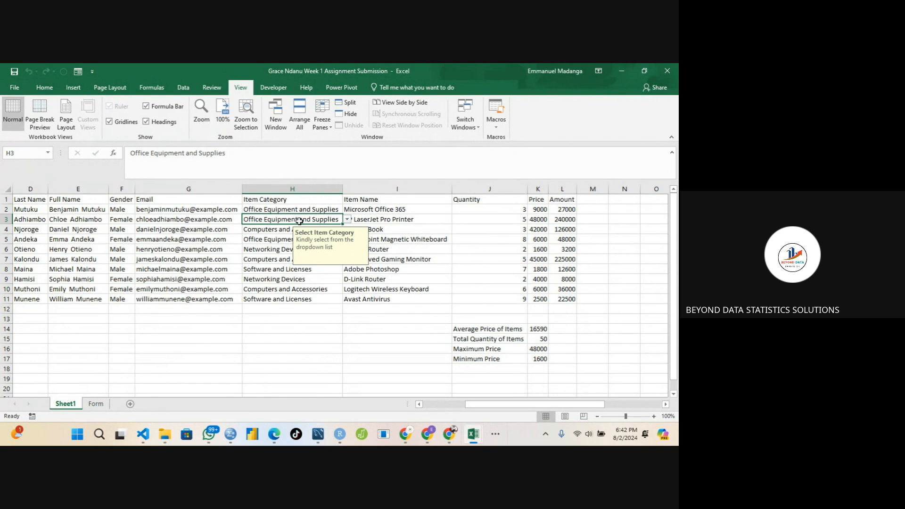
click(272, 241)
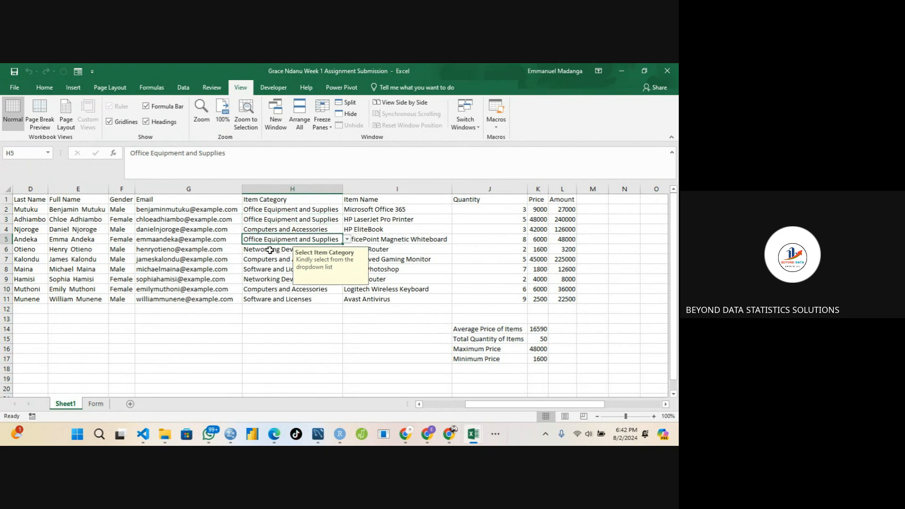
click(270, 250)
click(346, 250)
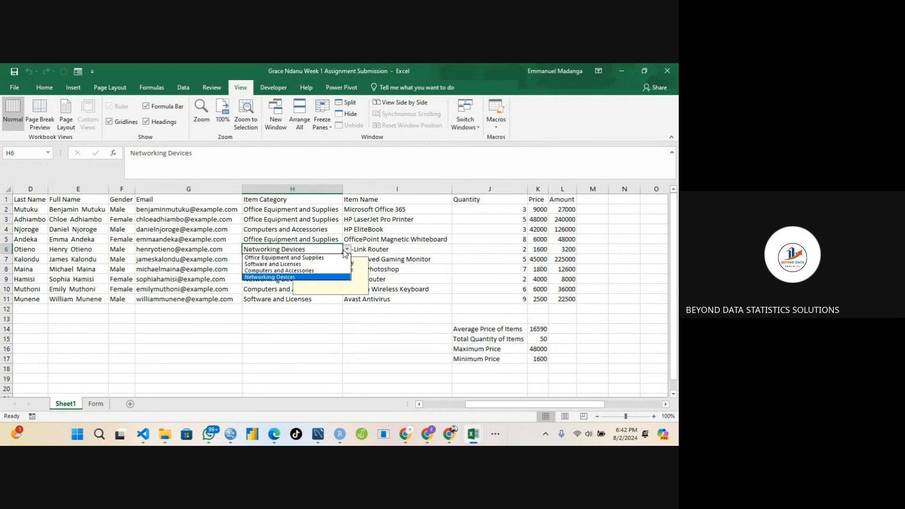
click(309, 271)
click(280, 270)
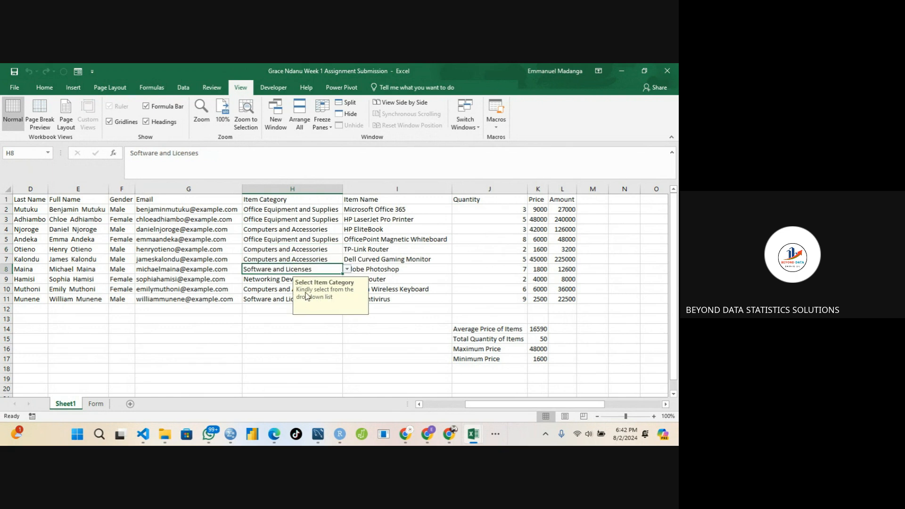
Delete the summary statistics block in J14:K17 below the table.
click(121, 228)
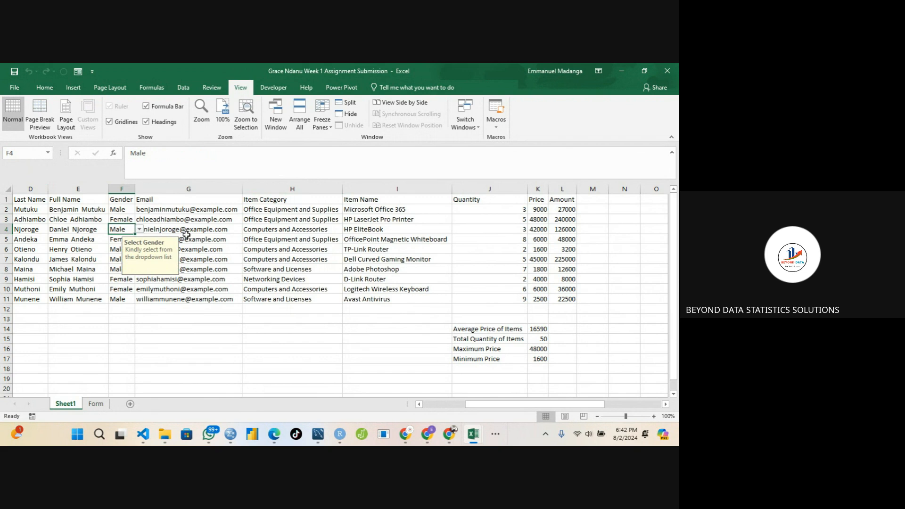
click(378, 232)
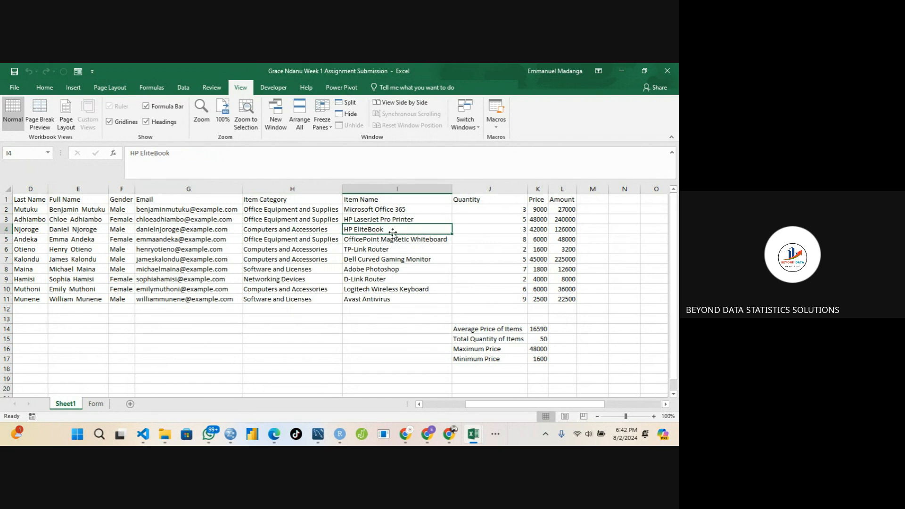
click(523, 229)
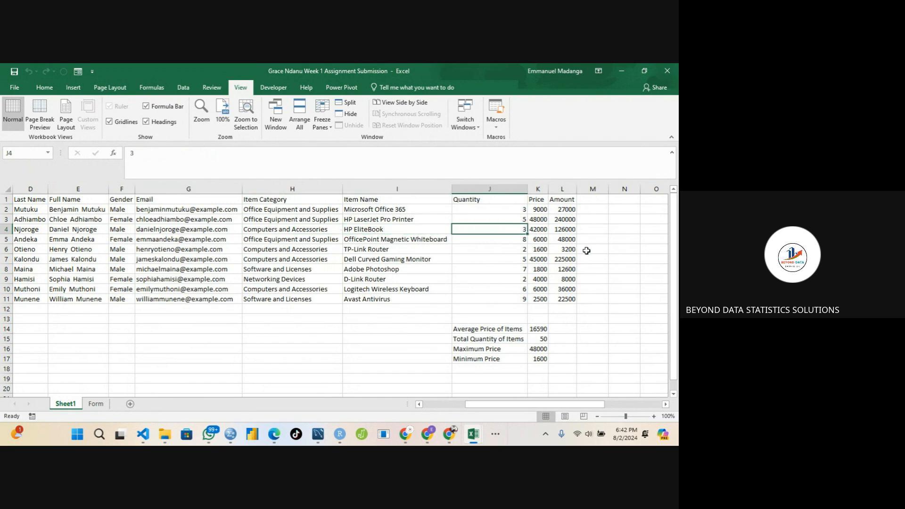
click(469, 329)
drag(468, 328, 537, 354)
right_click(512, 345)
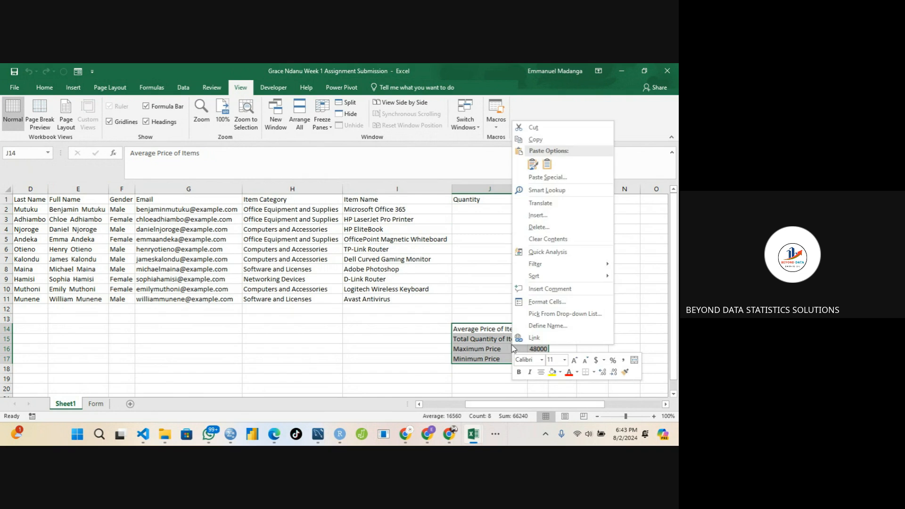
click(537, 228)
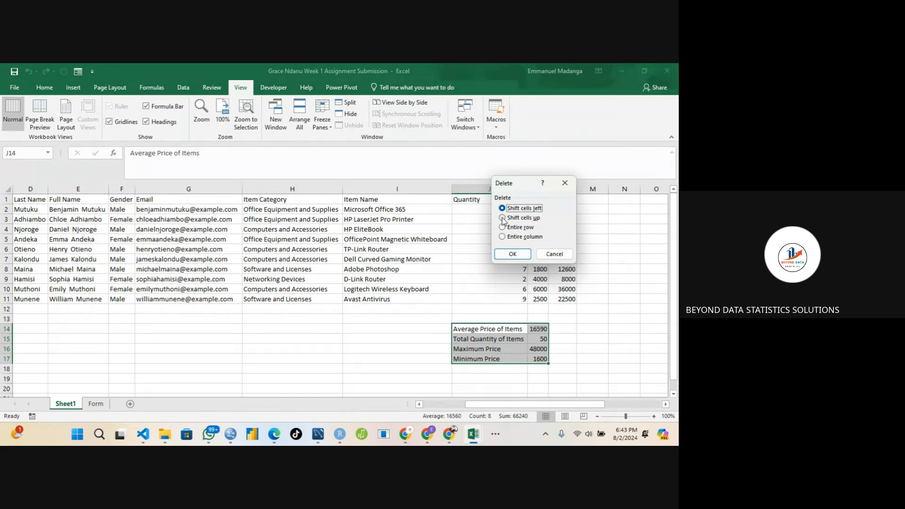
click(504, 254)
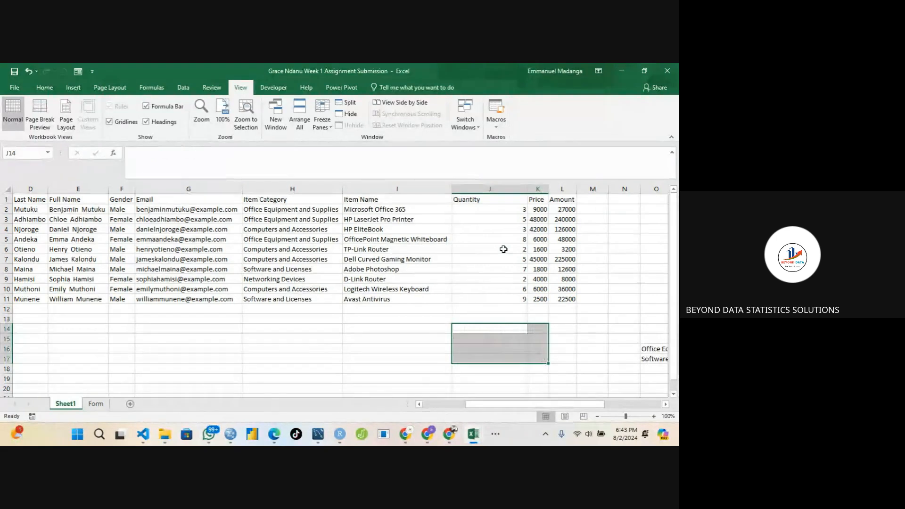
Examine the category list cells to the right of the table, then return to column A.
drag(479, 409, 522, 410)
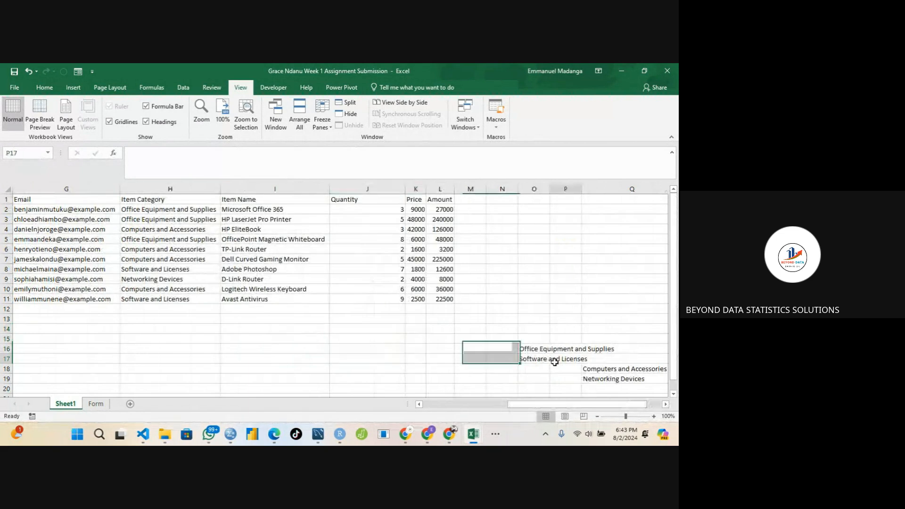
click(528, 351)
click(504, 362)
click(625, 377)
click(632, 370)
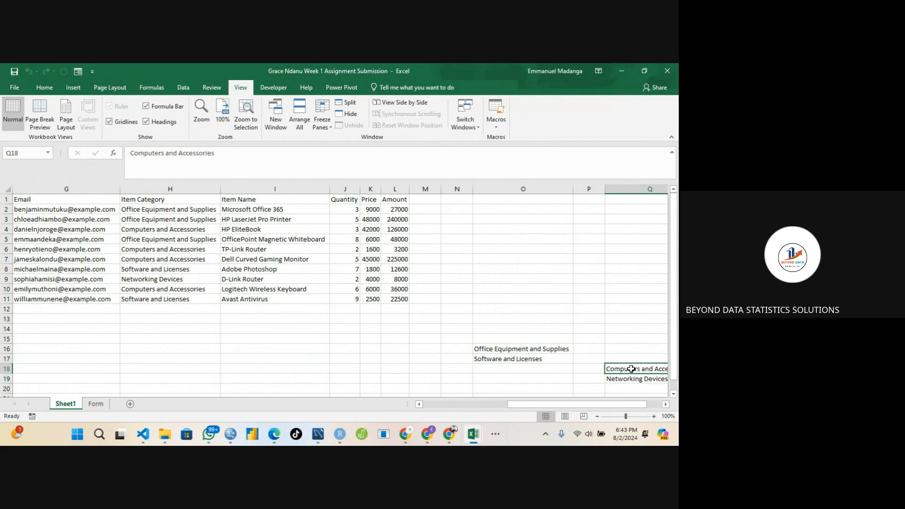
click(256, 345)
key(Left)
key(Left)
key(Left)
key(Left)
key(Left)
key(Left)
key(Left)
key(Left)
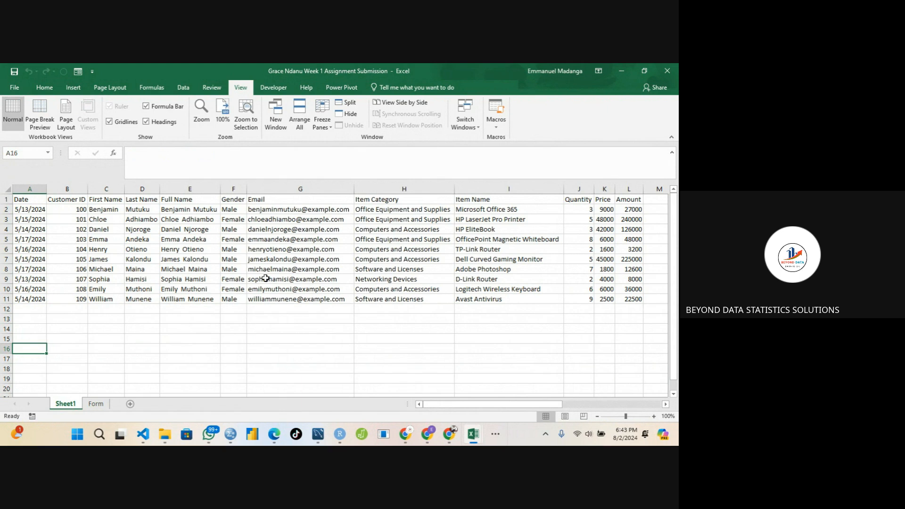
Edit G4's email formula, cutting the LOWER function on C4 down to L(C4).
click(270, 229)
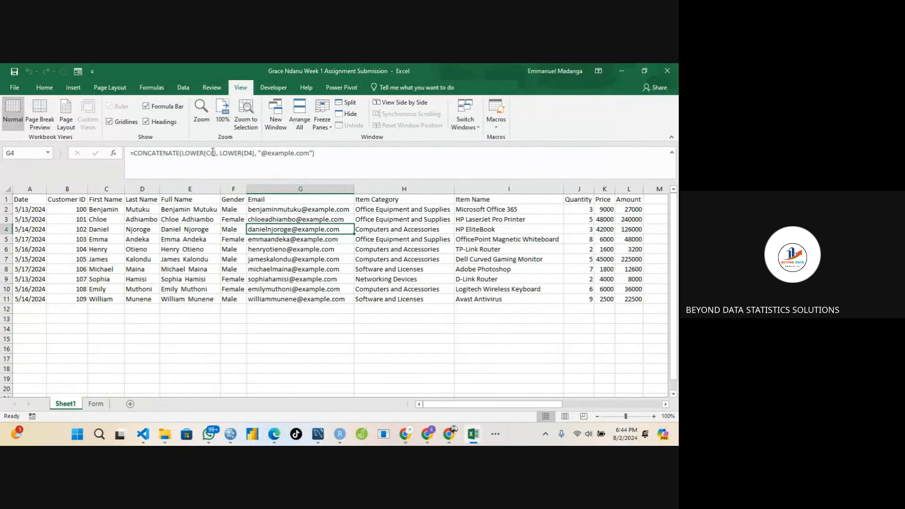
click(214, 162)
click(240, 154)
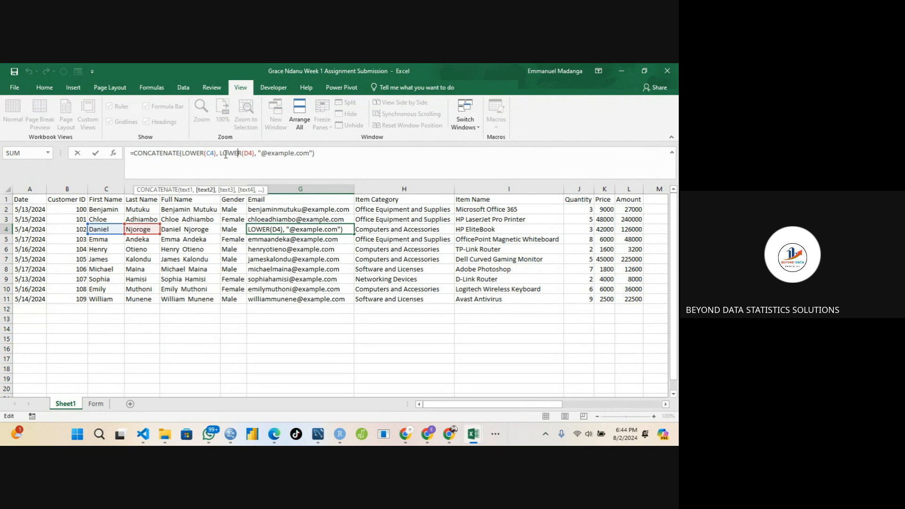
click(203, 154)
click(228, 152)
click(201, 151)
click(229, 152)
click(205, 153)
key(BackSpace)
key(BackSpace)
key(BackSpace)
key(BackSpace)
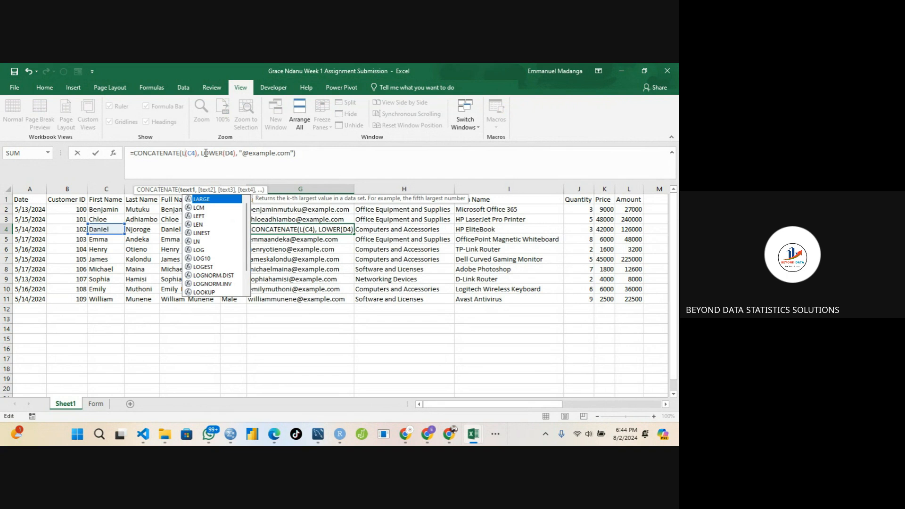
key(Escape)
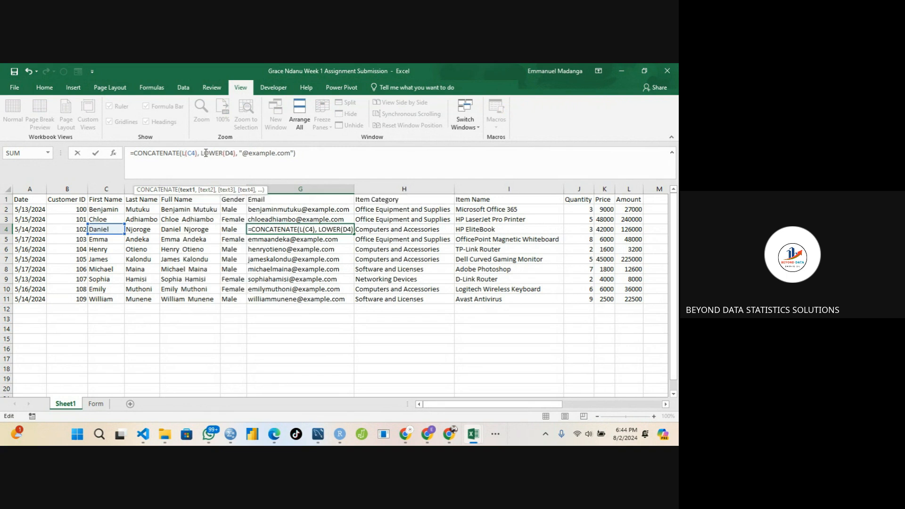
key(Tab)
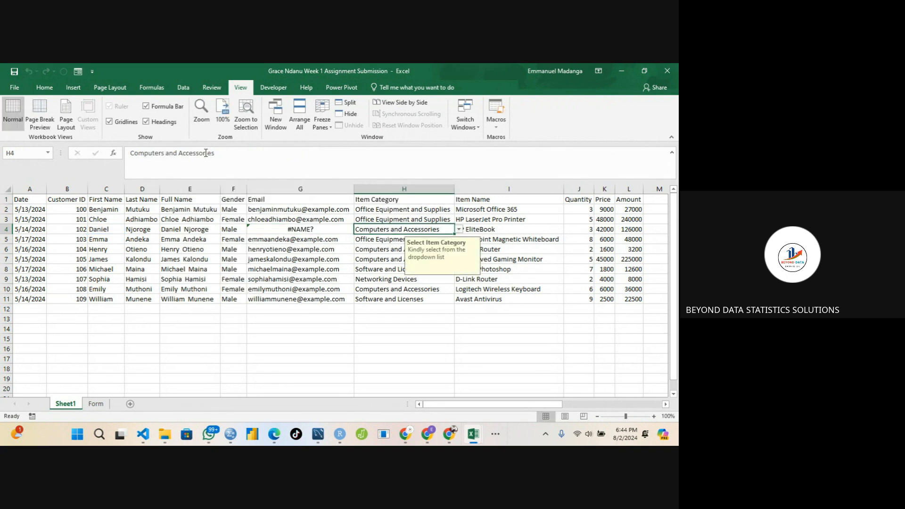
Copy G3's email formula down into G4 with the fill handle.
click(273, 233)
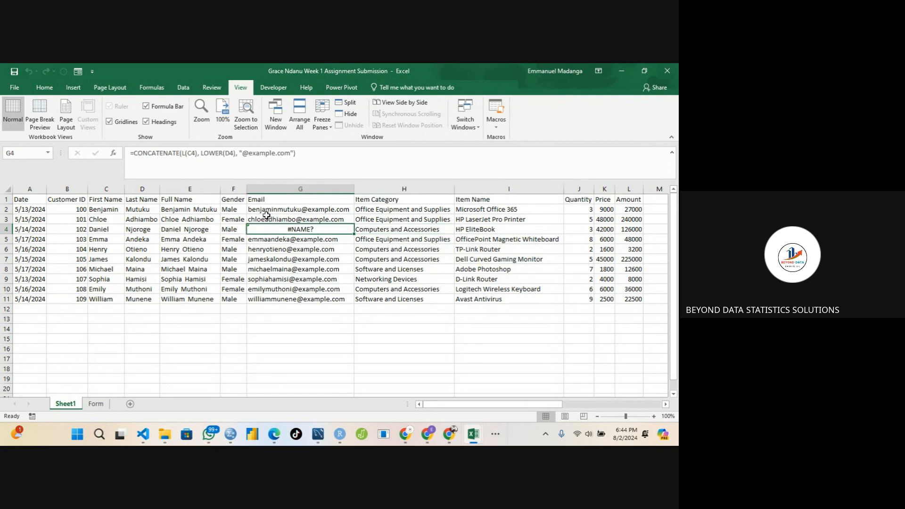
click(266, 215)
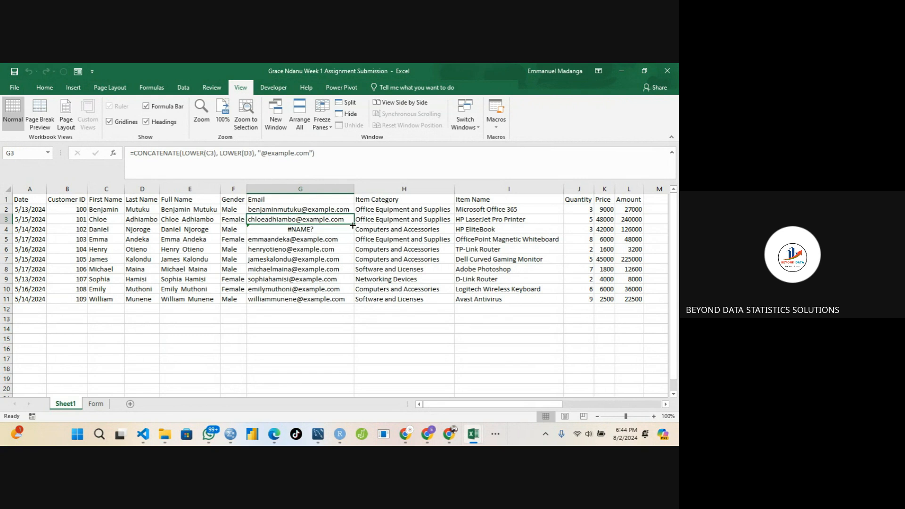
drag(353, 227, 354, 236)
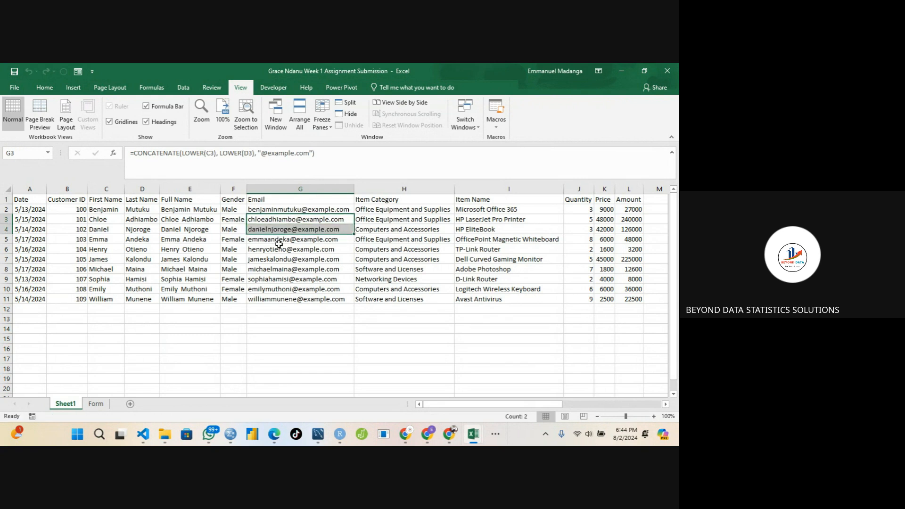
Inspect the CONCATENATE email formulas in G4 and G5.
click(272, 326)
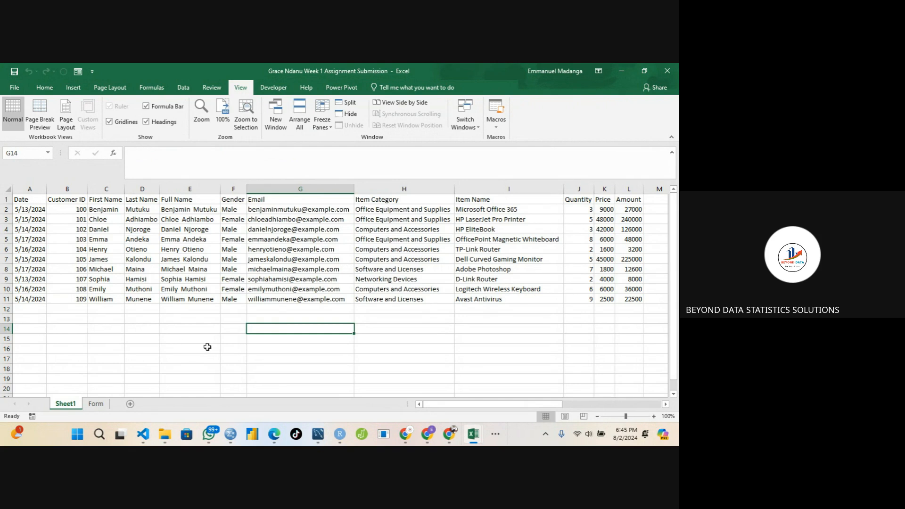
click(256, 230)
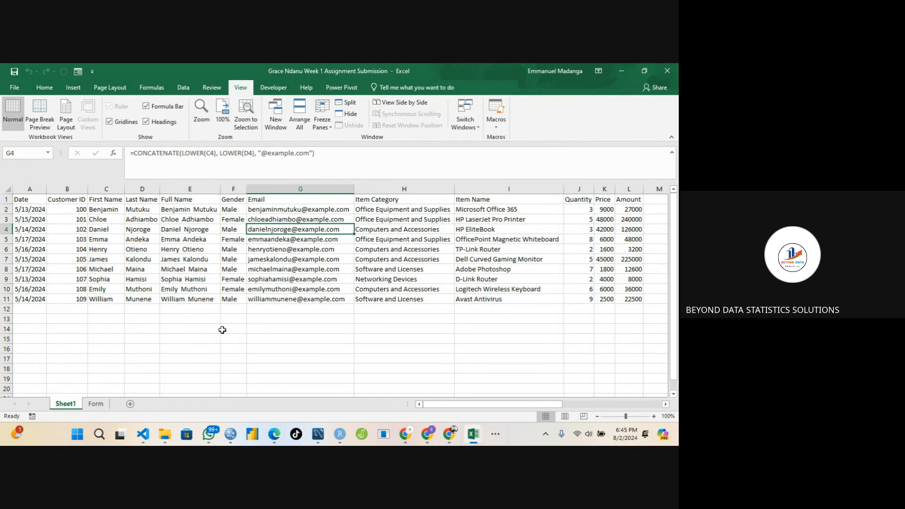
click(258, 325)
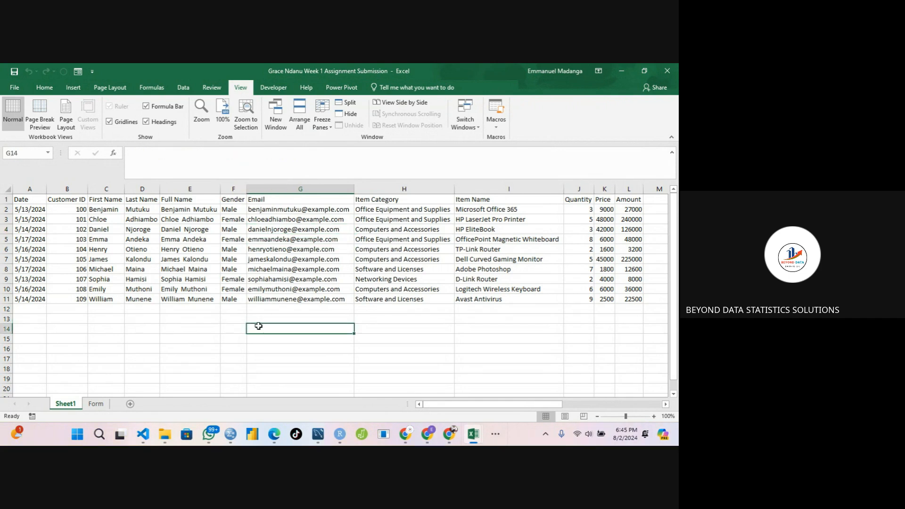
click(260, 239)
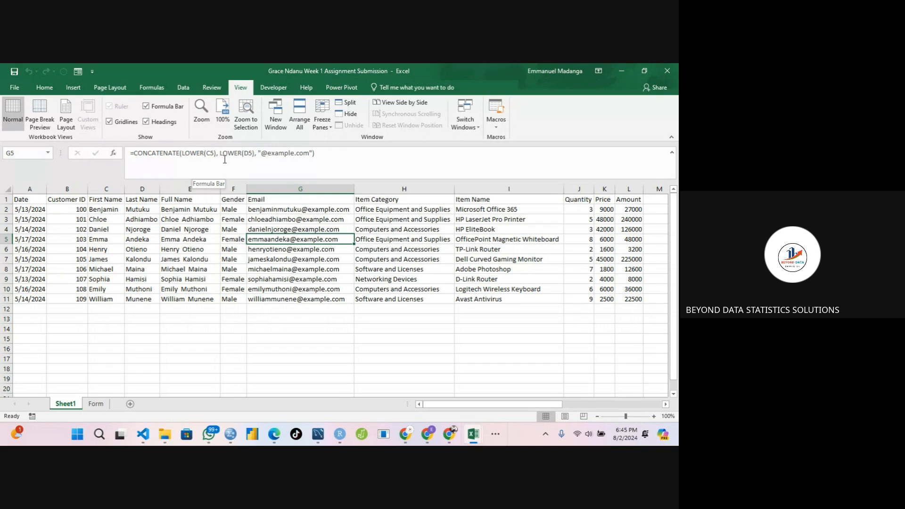
click(197, 151)
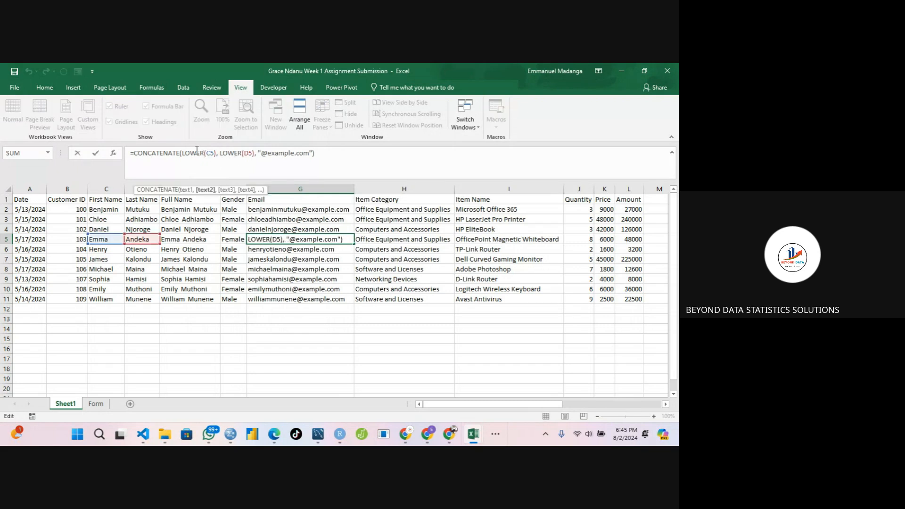
key(Return)
In cell G14, start a formula nesting CONCATENATE inside LOWER.
click(265, 330)
text(=)
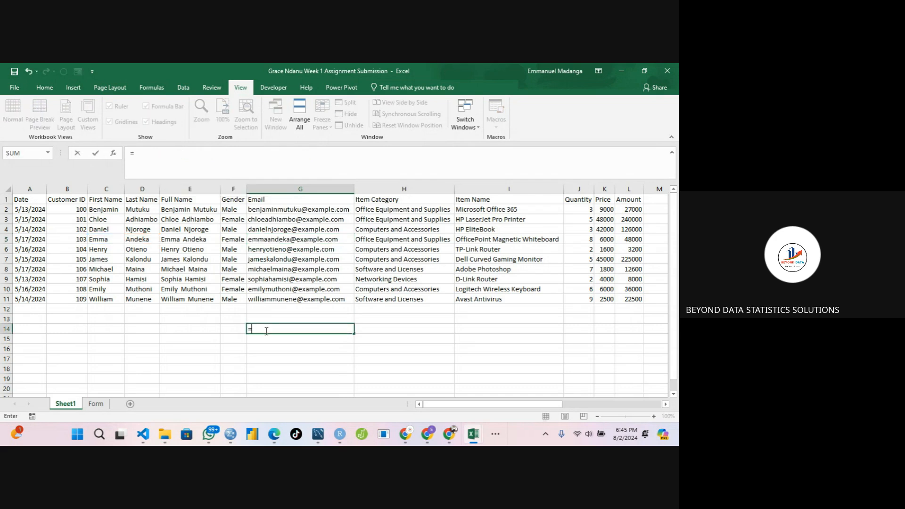
text(L)
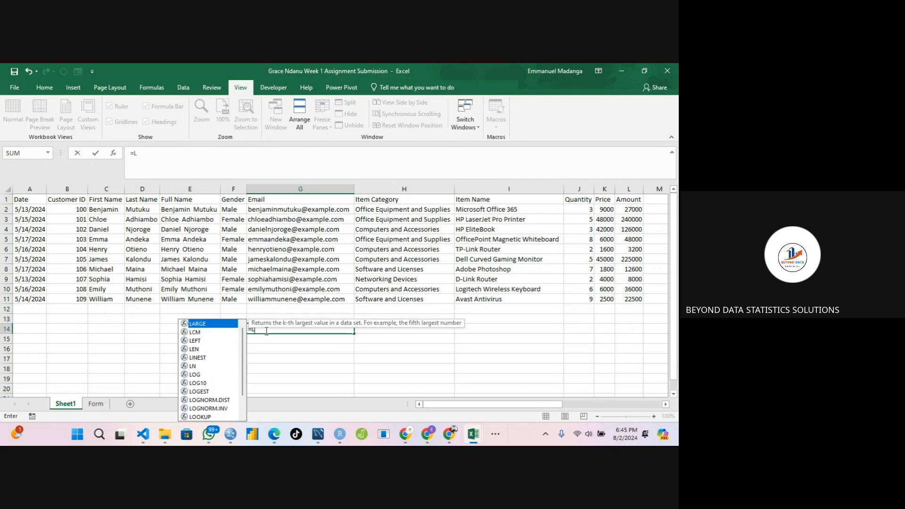
text(over)
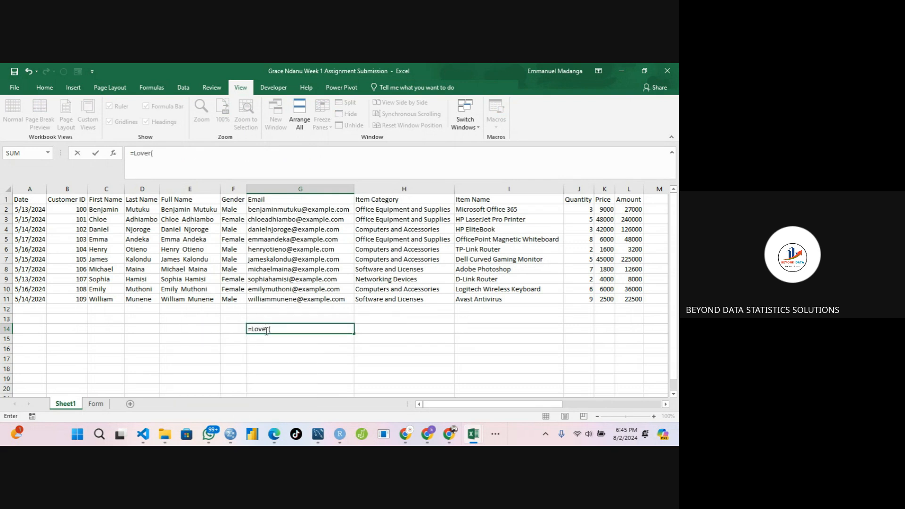
text(()
key(BackSpace)
key(BackSpace)
key(BackSpace)
key(BackSpace)
text(wer)
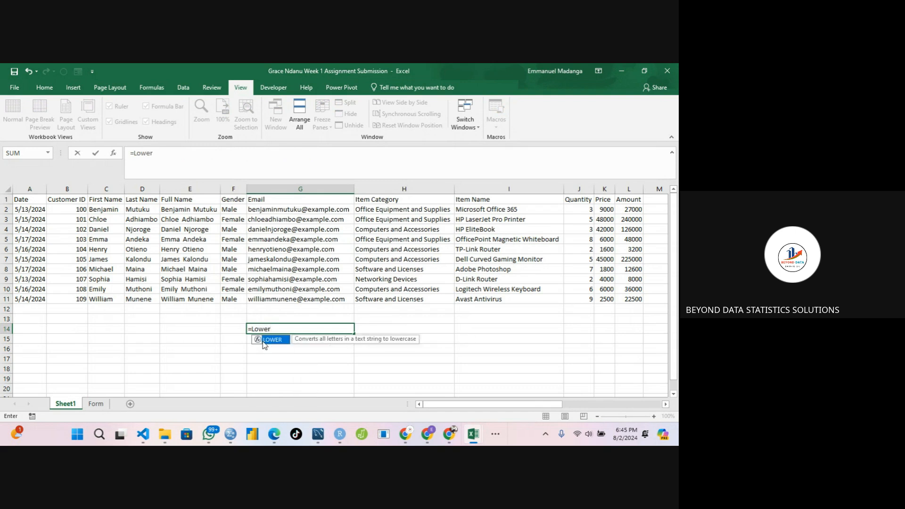
double_click(273, 340)
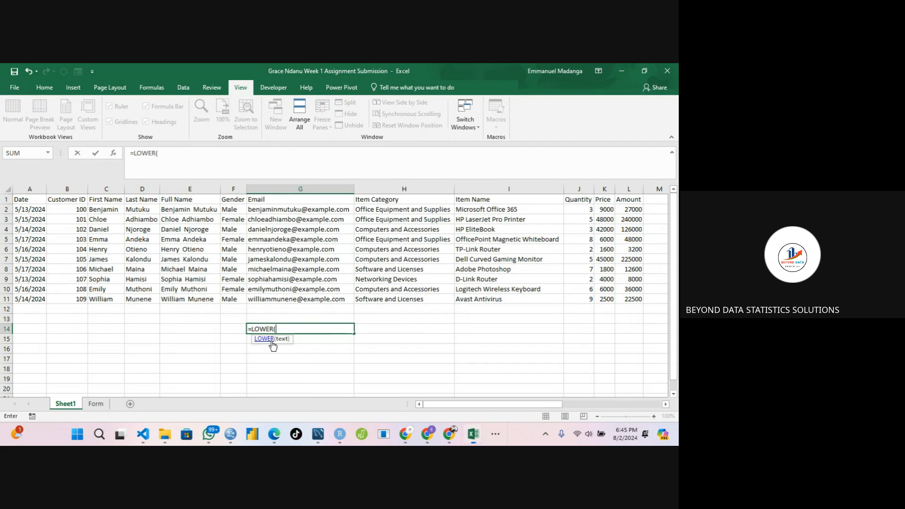
text(Concan)
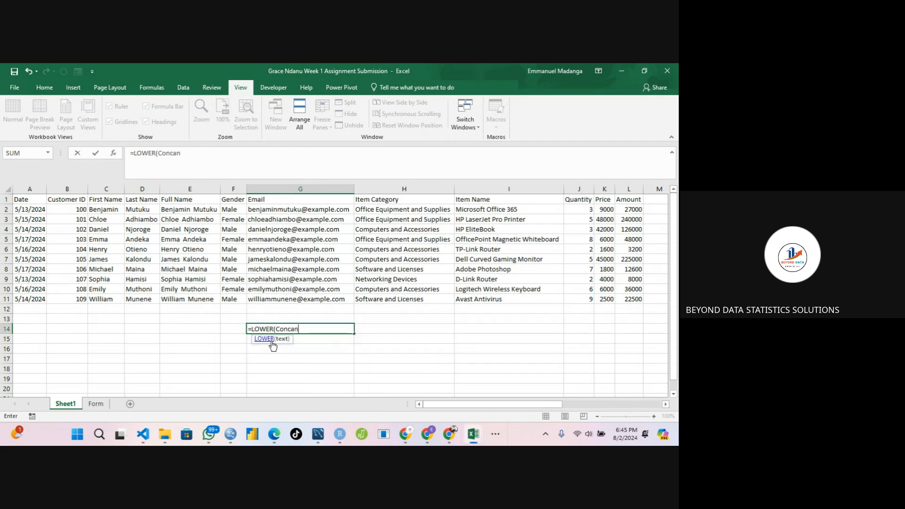
key(BackSpace)
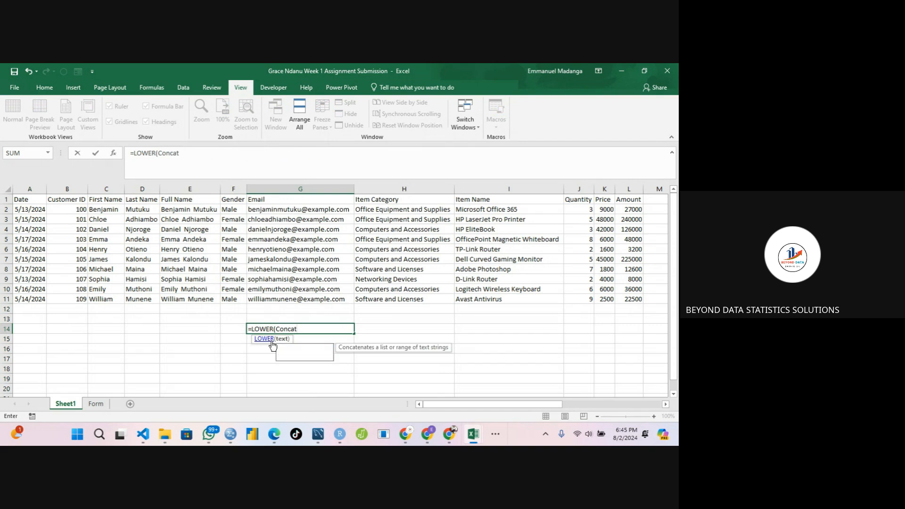
text(t)
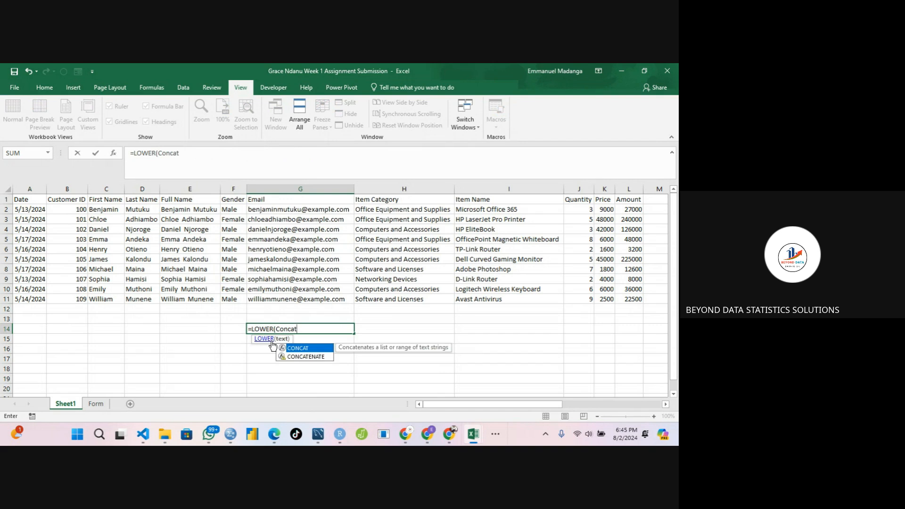
double_click(296, 349)
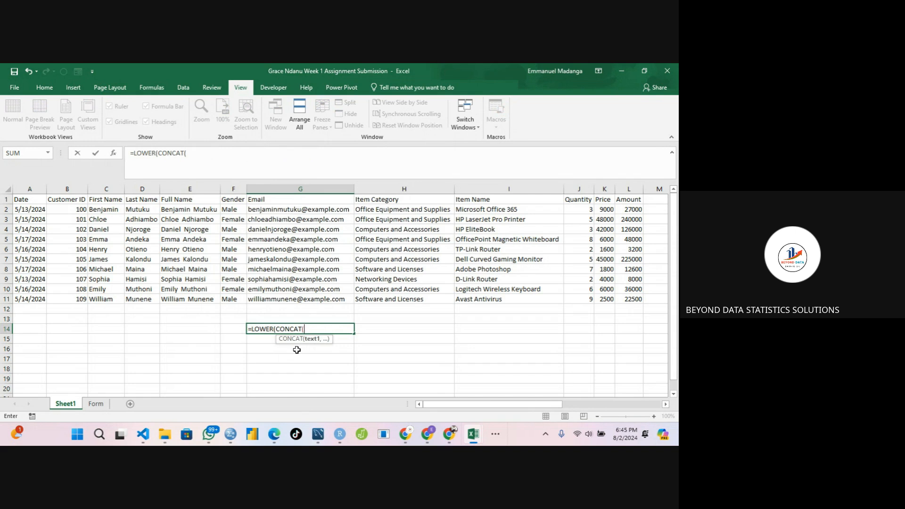
key(BackSpace)
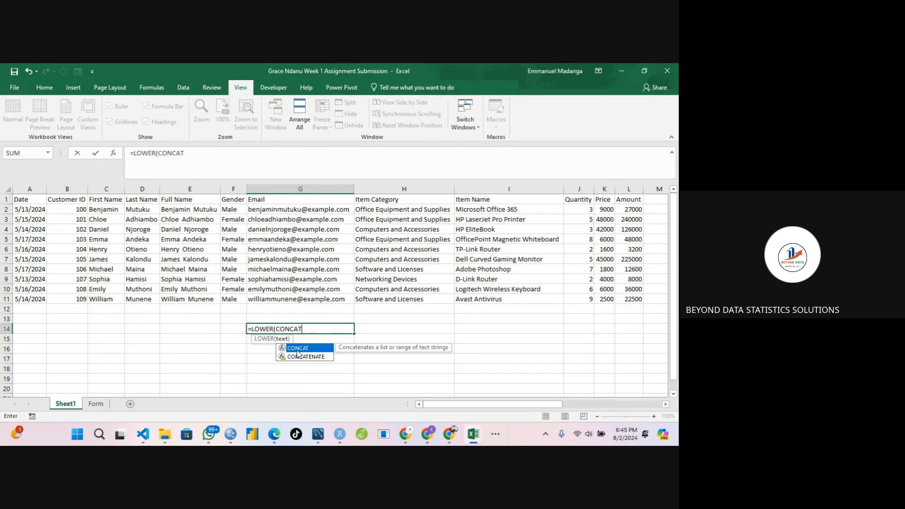
click(301, 357)
double_click(301, 358)
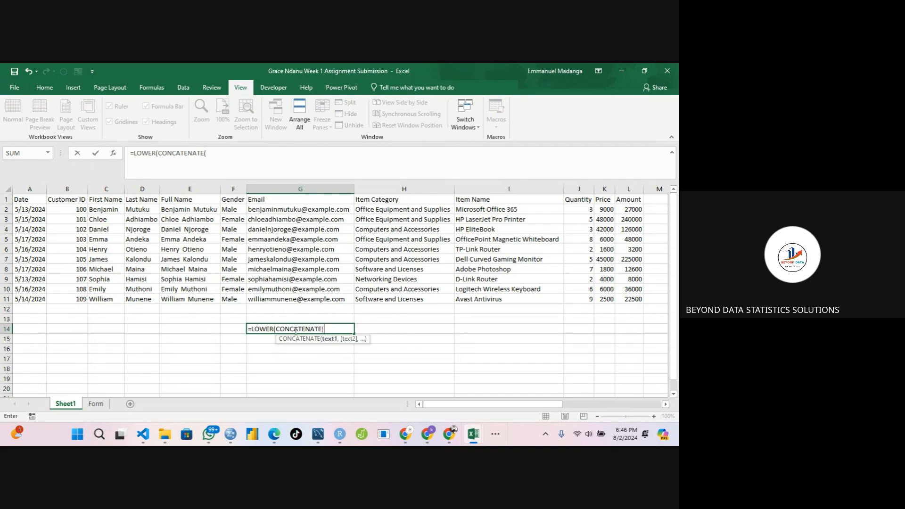
click(108, 229)
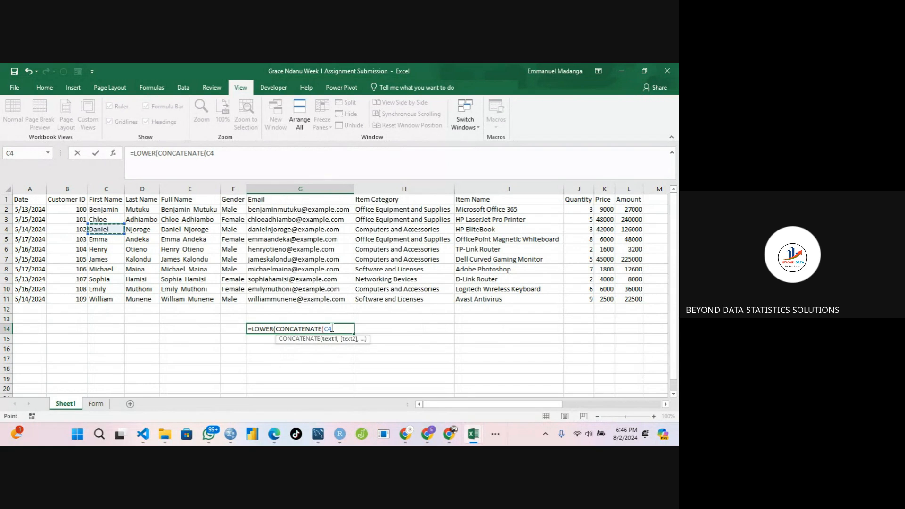
text(,)
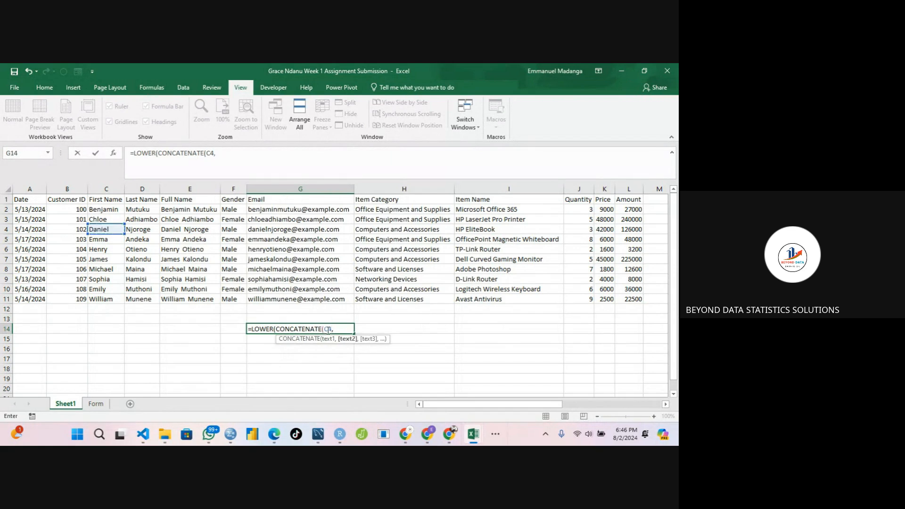
click(137, 229)
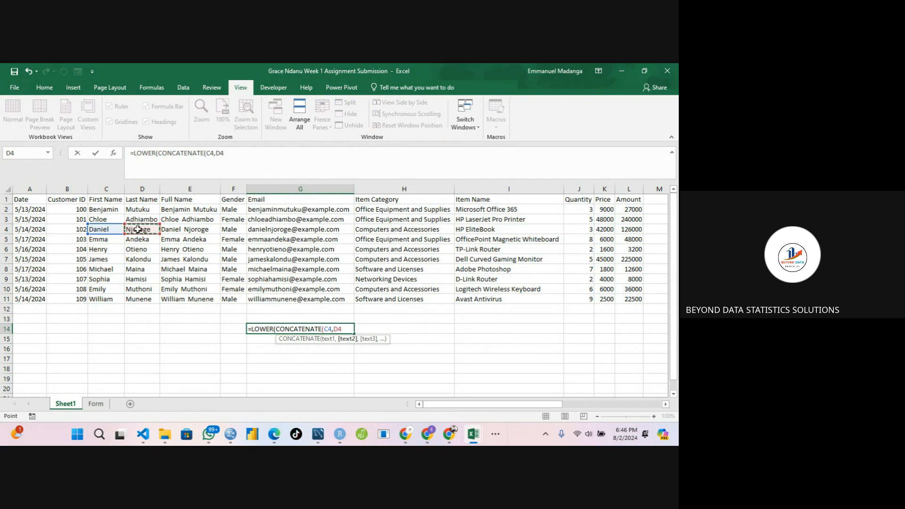
text(,")
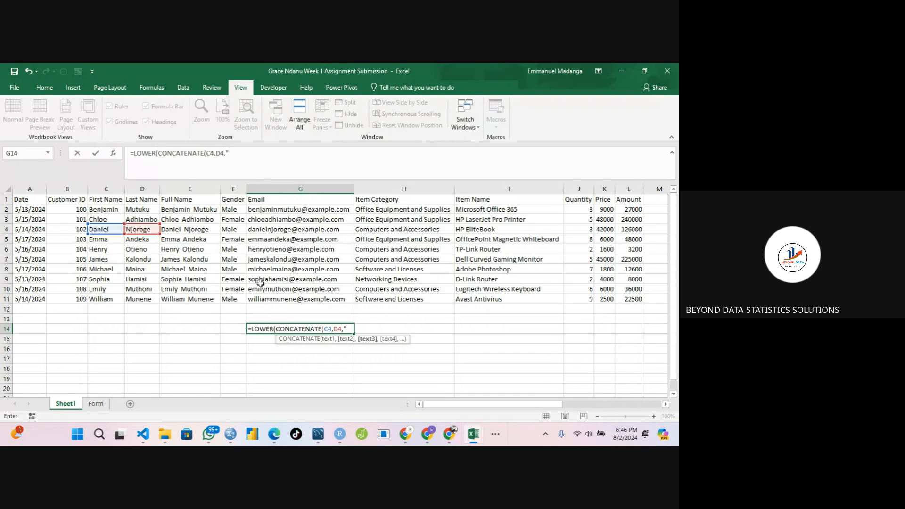
text(@company.com")
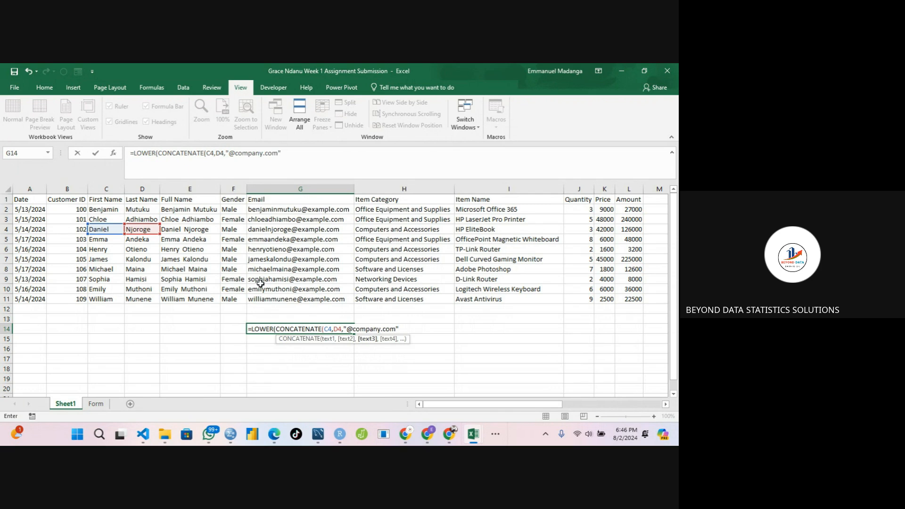
text())
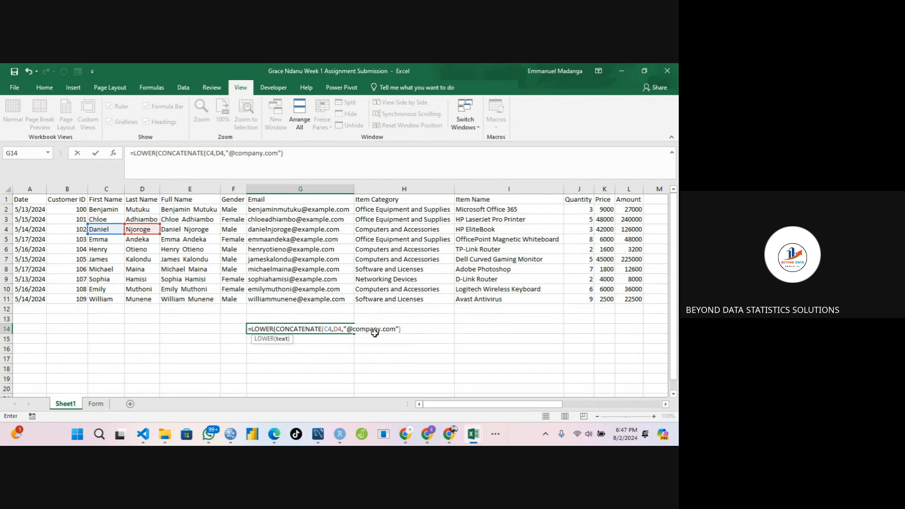
click(274, 330)
double_click(276, 331)
drag(277, 331, 273, 331)
key(BackSpace)
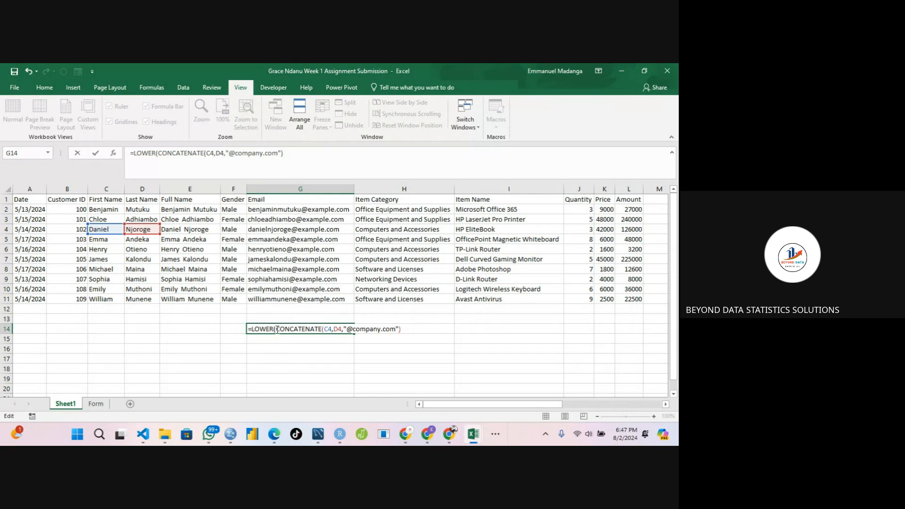
text(CONCATENATE)
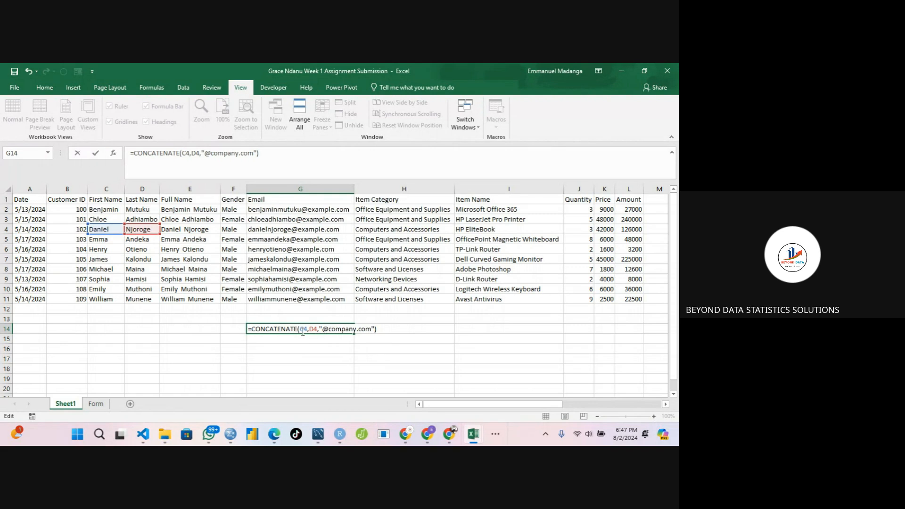
key(Return)
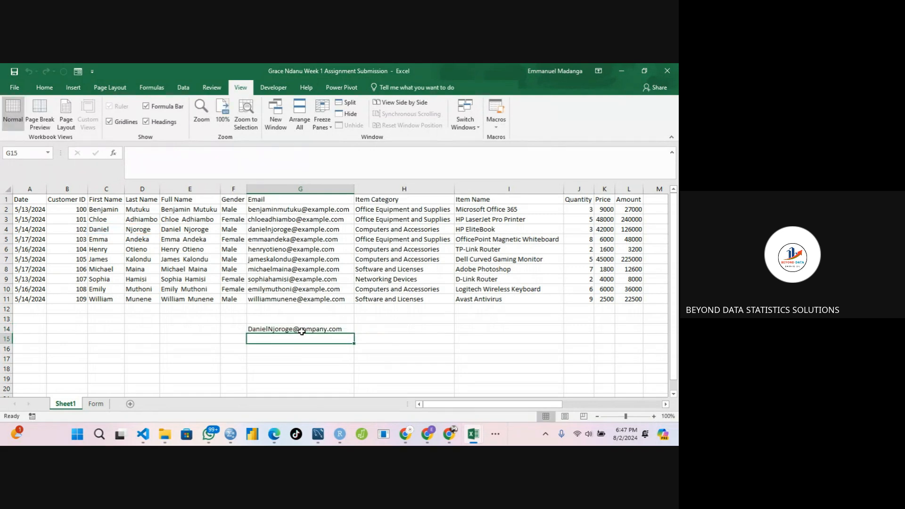
click(273, 328)
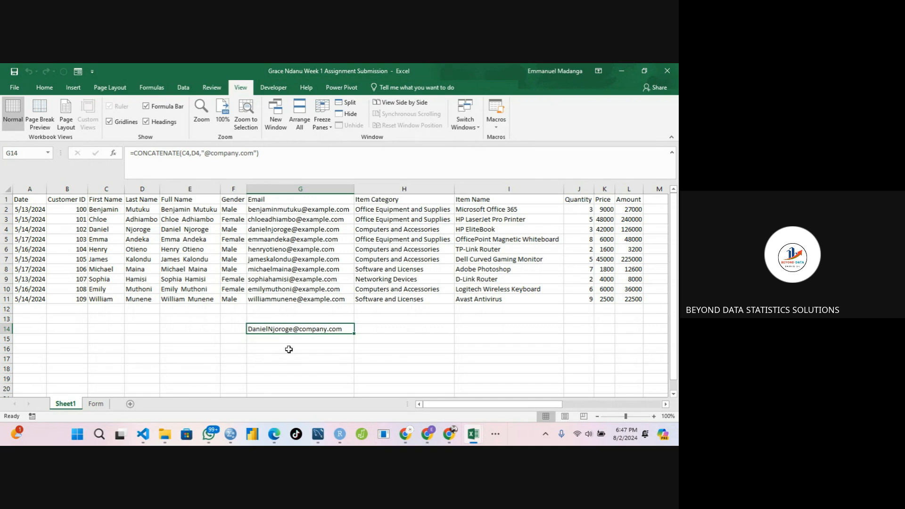
double_click(270, 328)
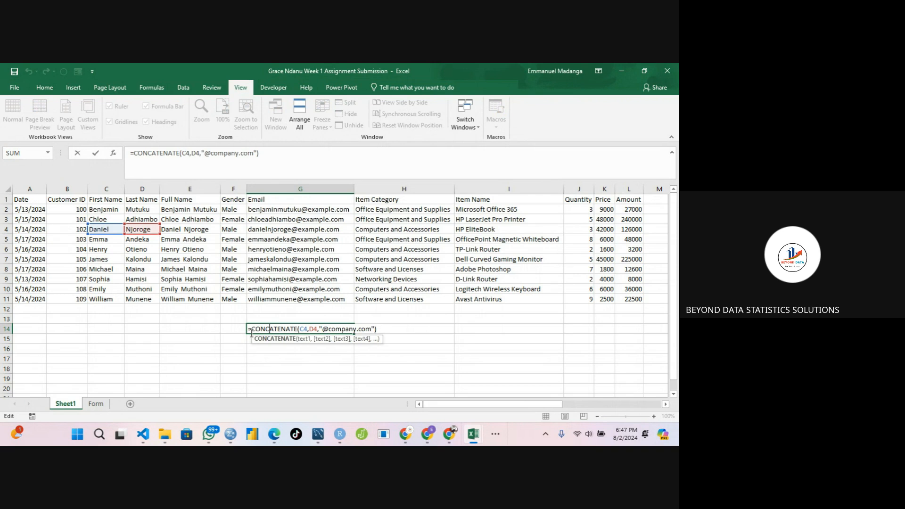
click(251, 333)
text(Lower)
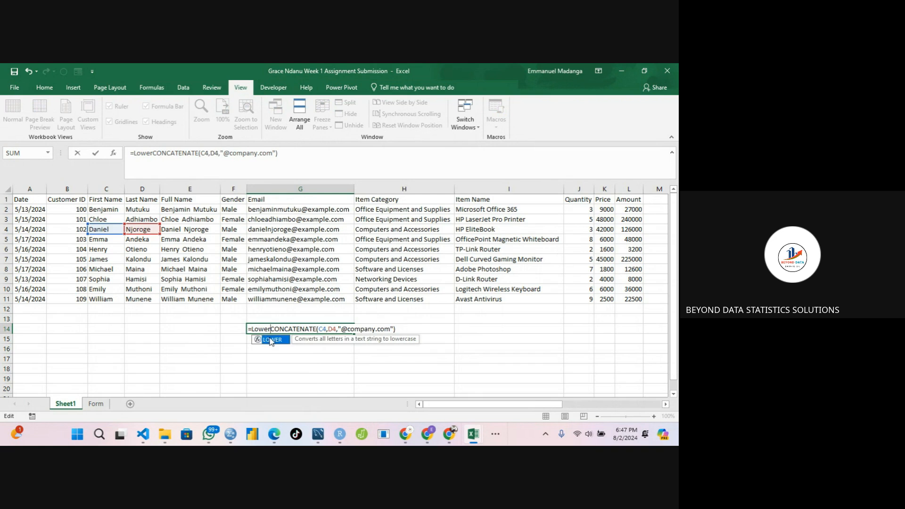
double_click(271, 339)
click(403, 331)
text())
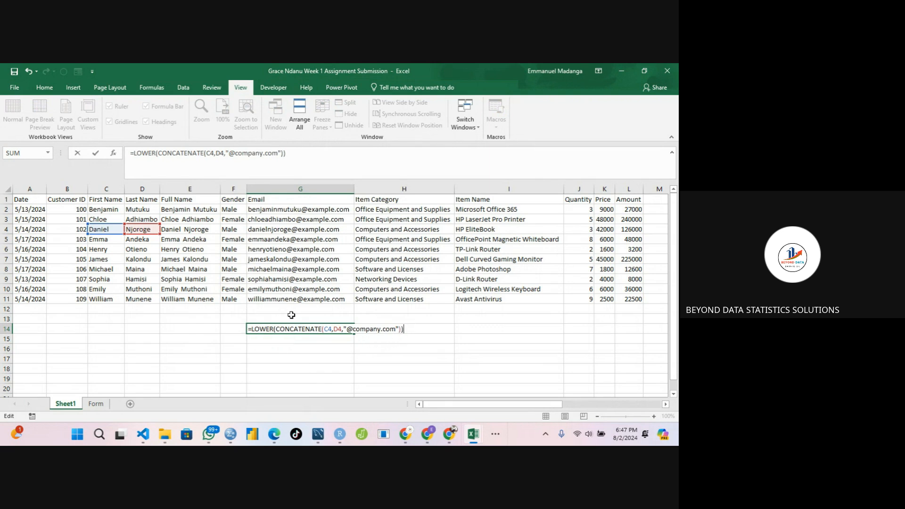
key(ctrl+Return)
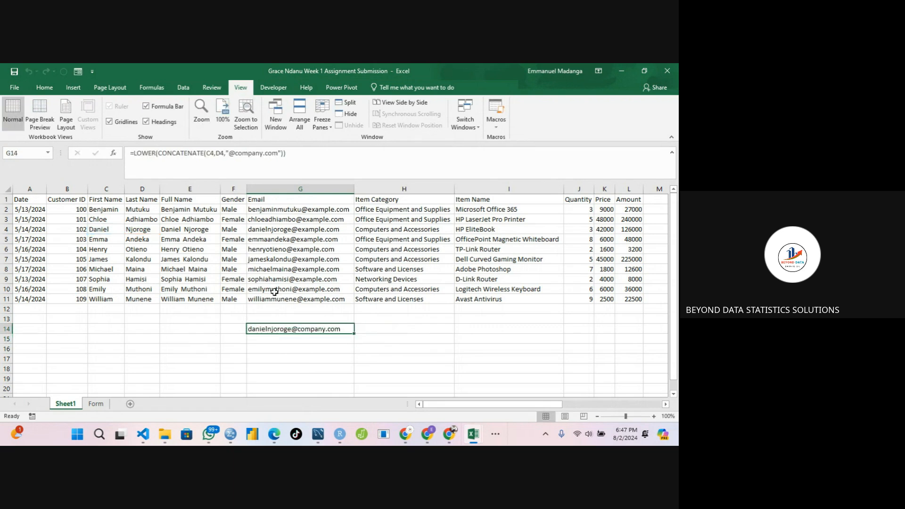
Compare G4's email formula with the new formula in G14.
click(269, 230)
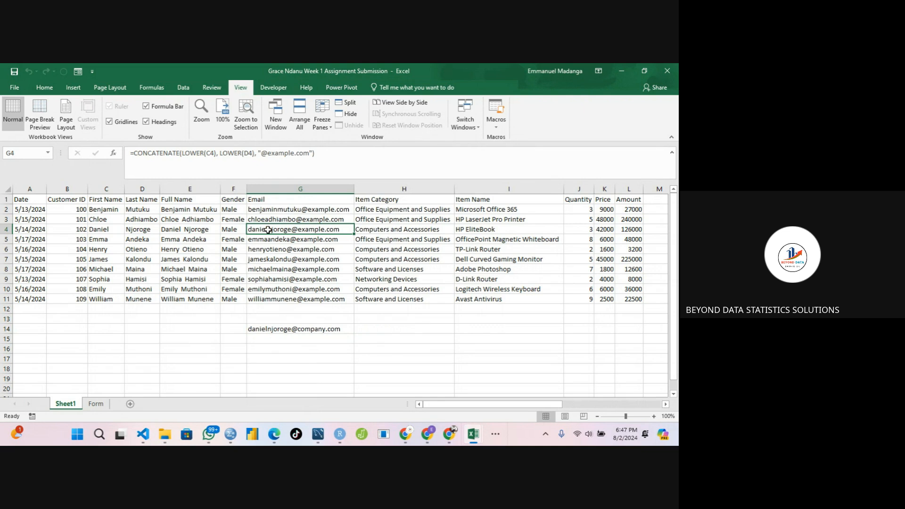
click(266, 330)
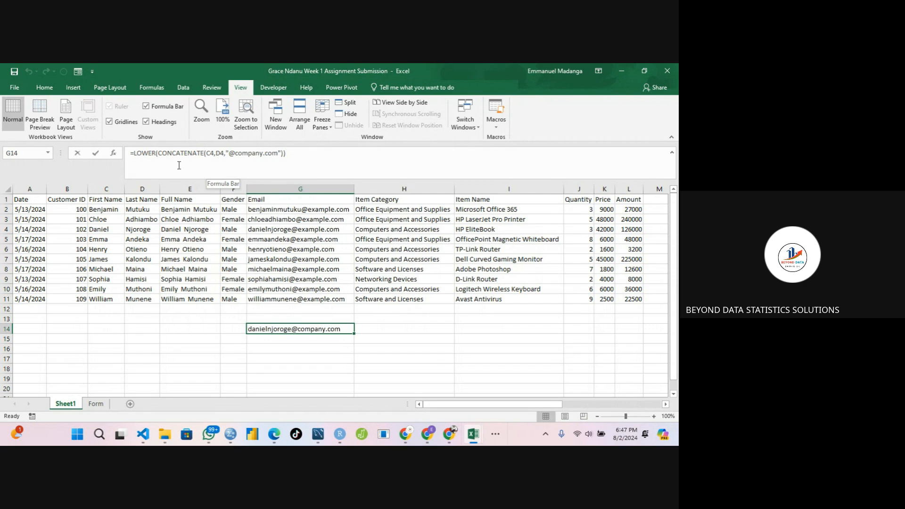
click(179, 166)
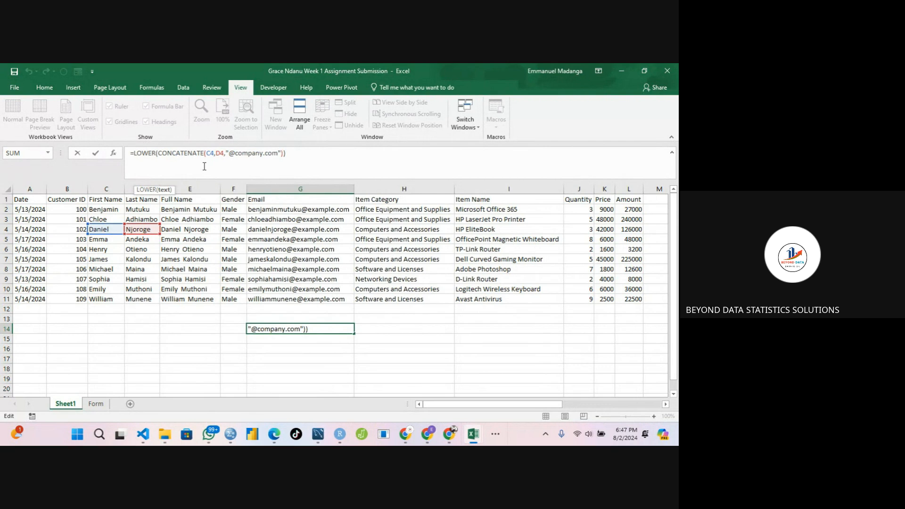
key(Return)
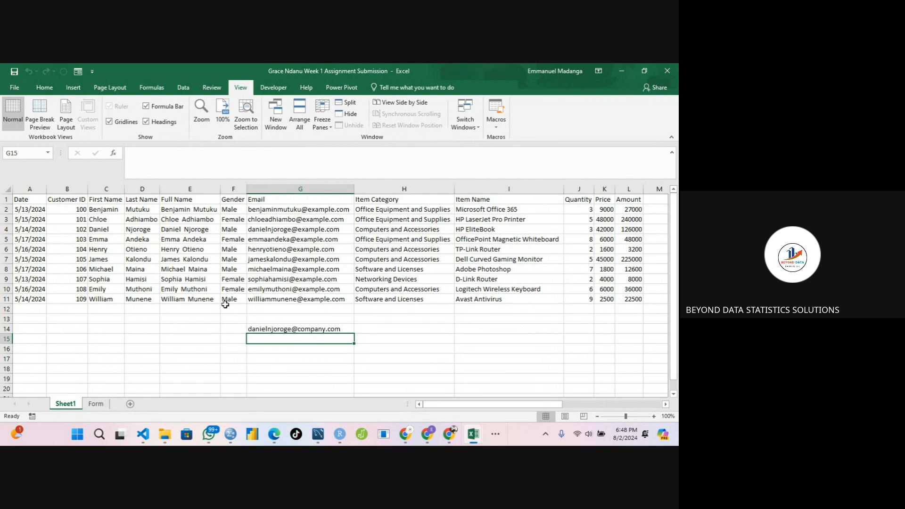
click(263, 329)
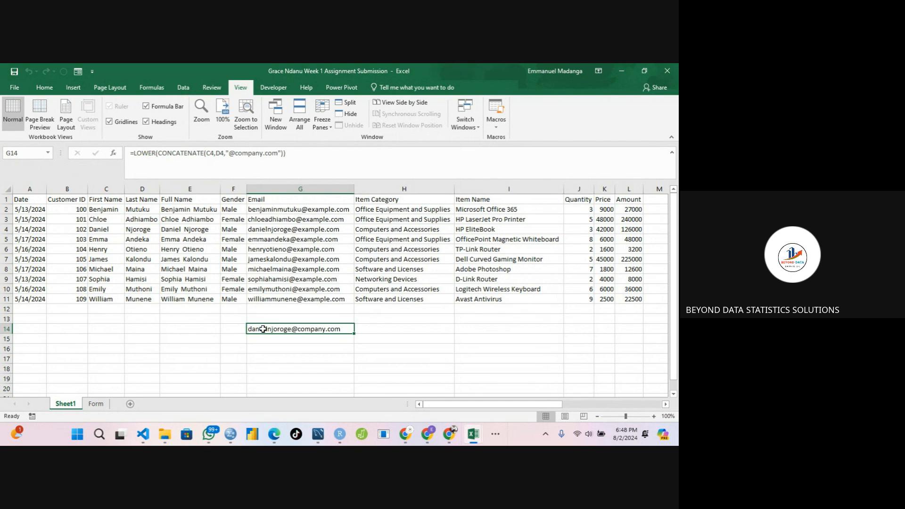
Inspect the formula in G7, the full-name formula in E2 and the first and last name cells it uses.
click(262, 262)
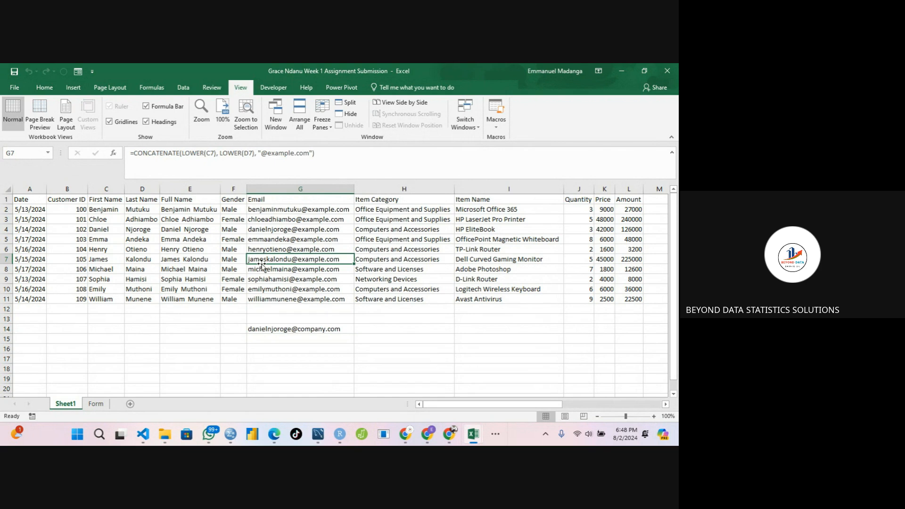
click(182, 211)
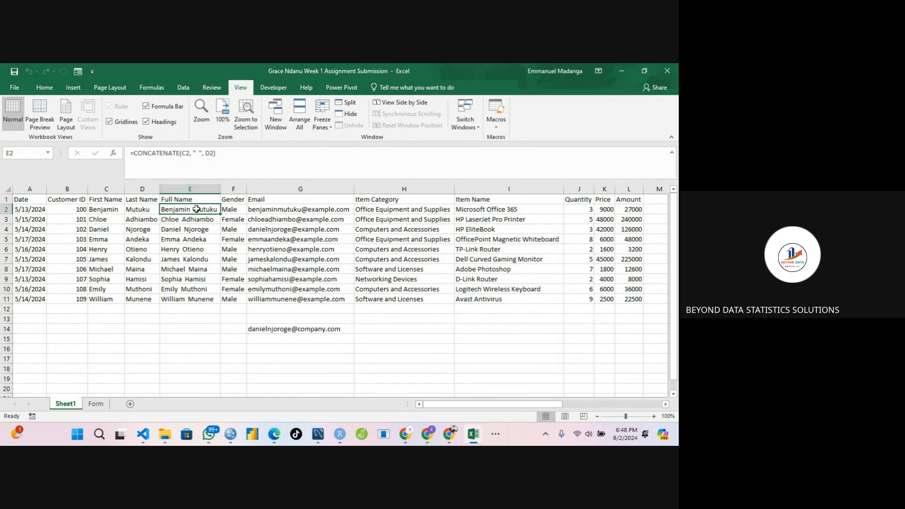
click(121, 209)
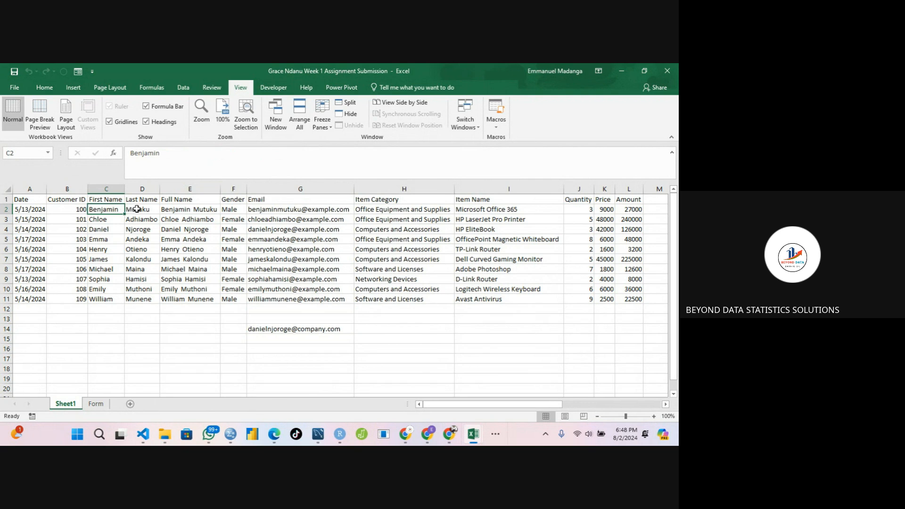
click(137, 209)
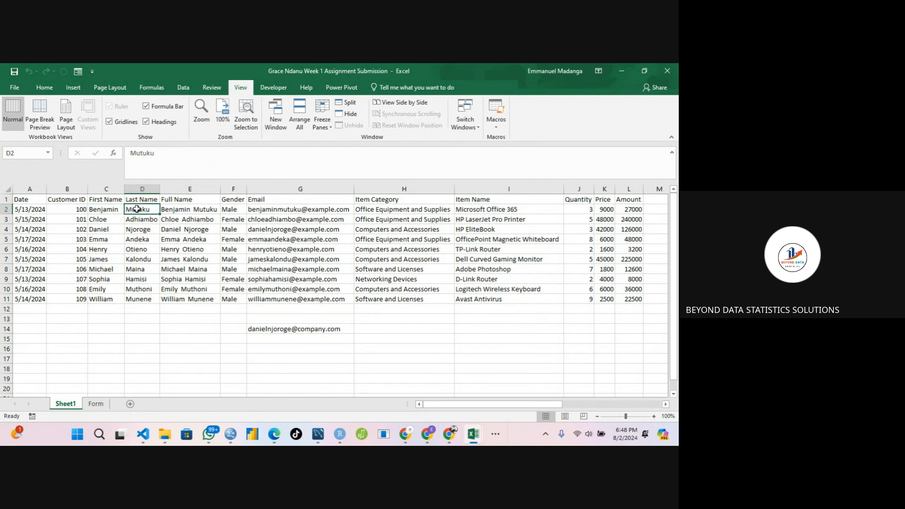
click(173, 210)
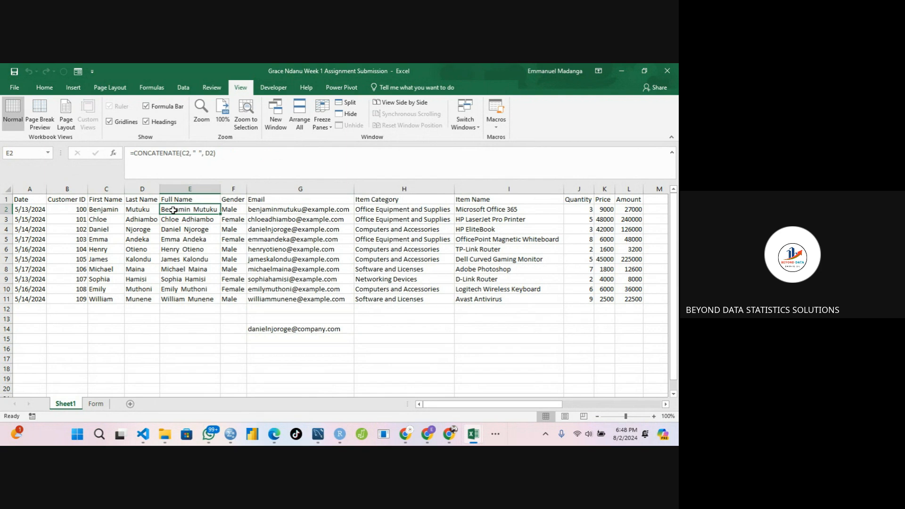
Clear the test email formula from G14 and recheck the email formula in G4.
click(181, 227)
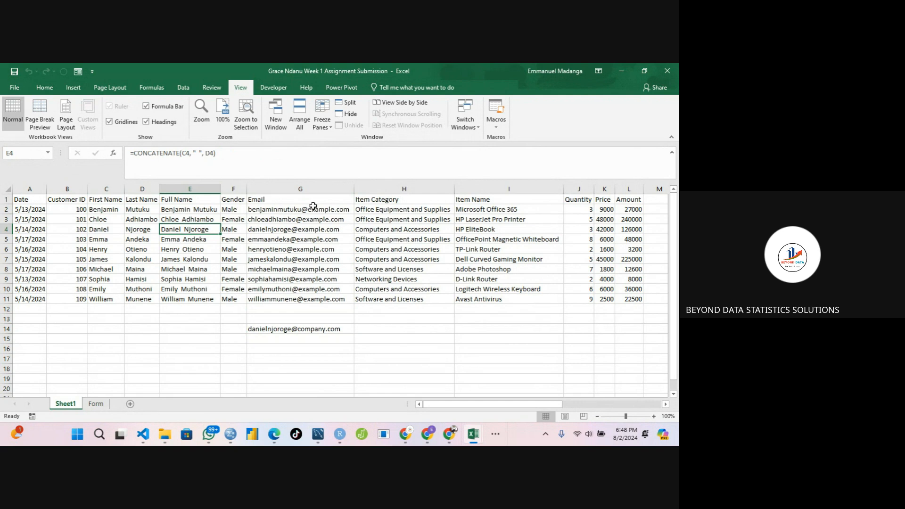
click(257, 329)
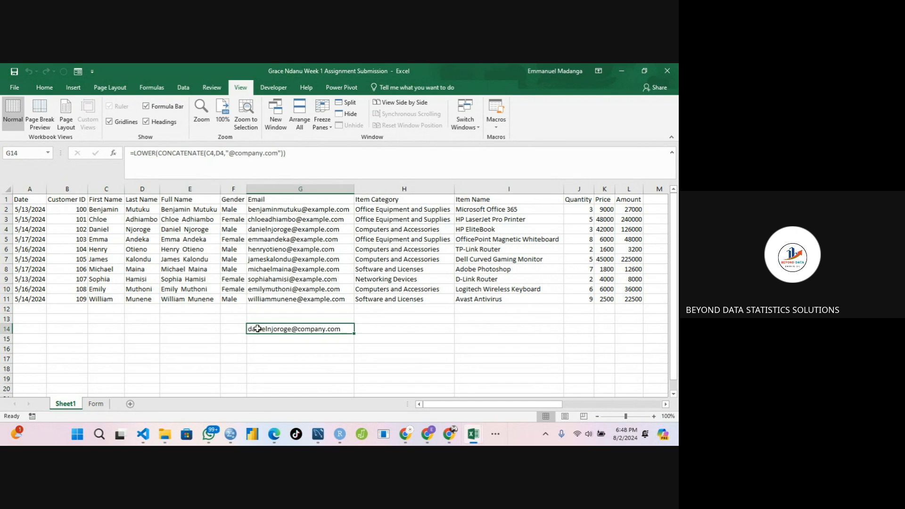
key(BackSpace)
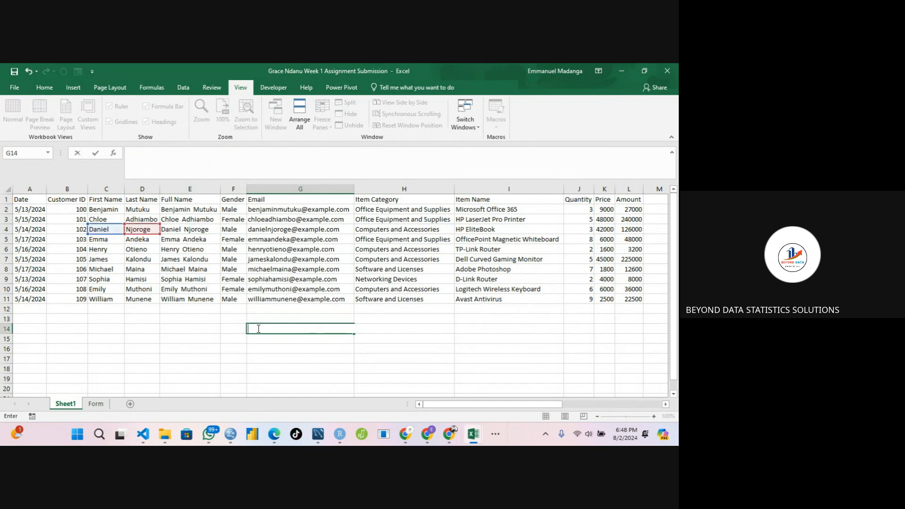
click(441, 337)
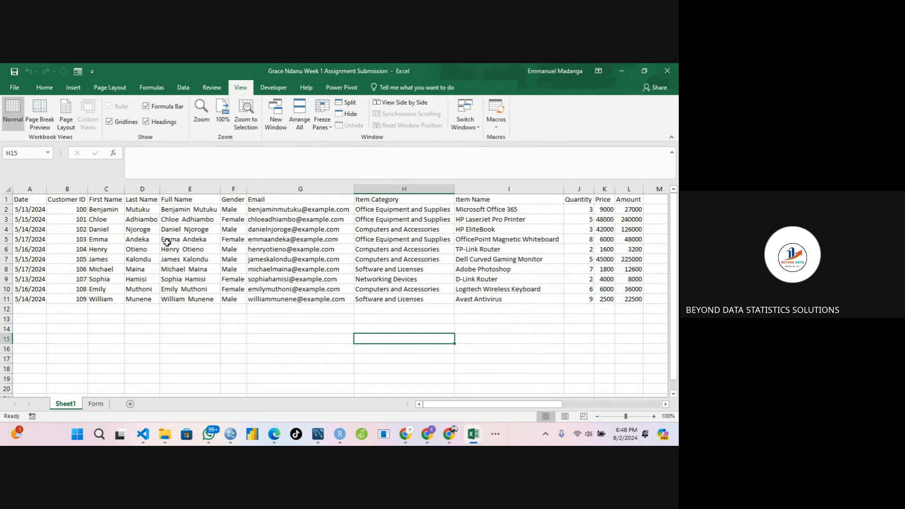
click(188, 228)
click(281, 227)
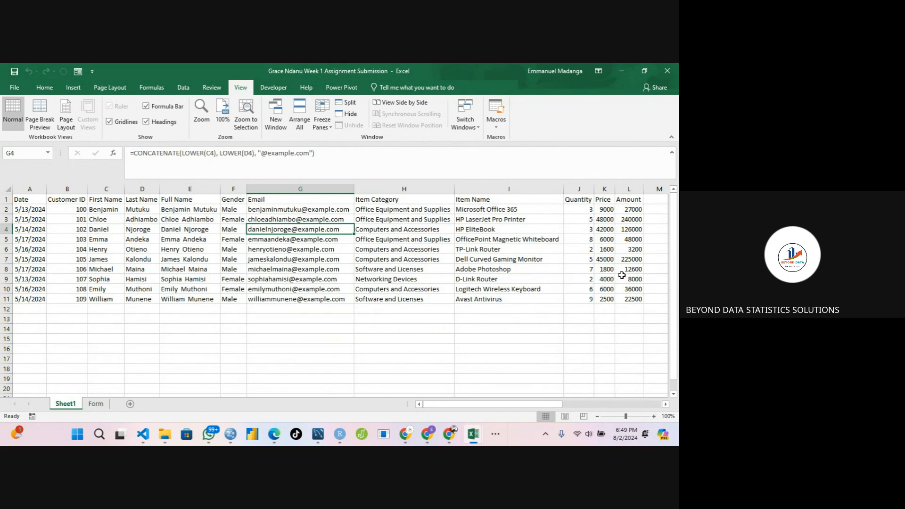
Total the Amount column in L12 with =SUM(L2:L11).
click(622, 311)
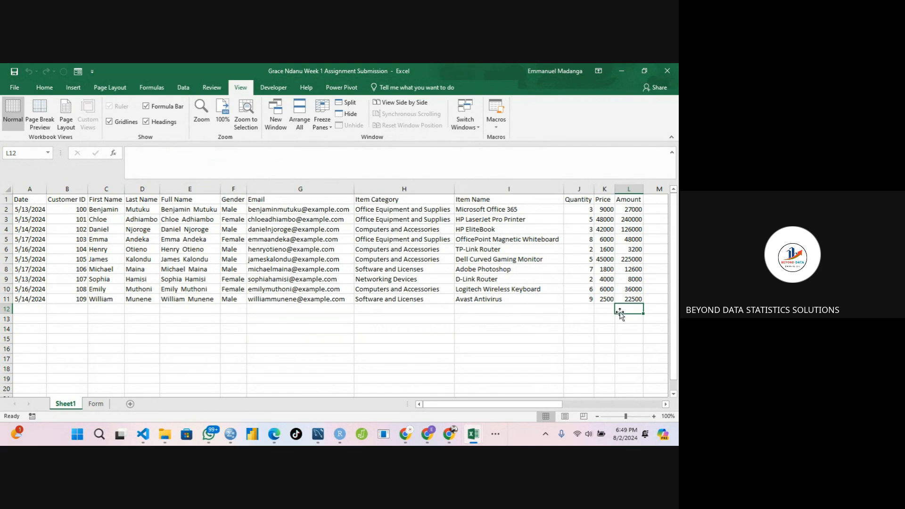
text(=)
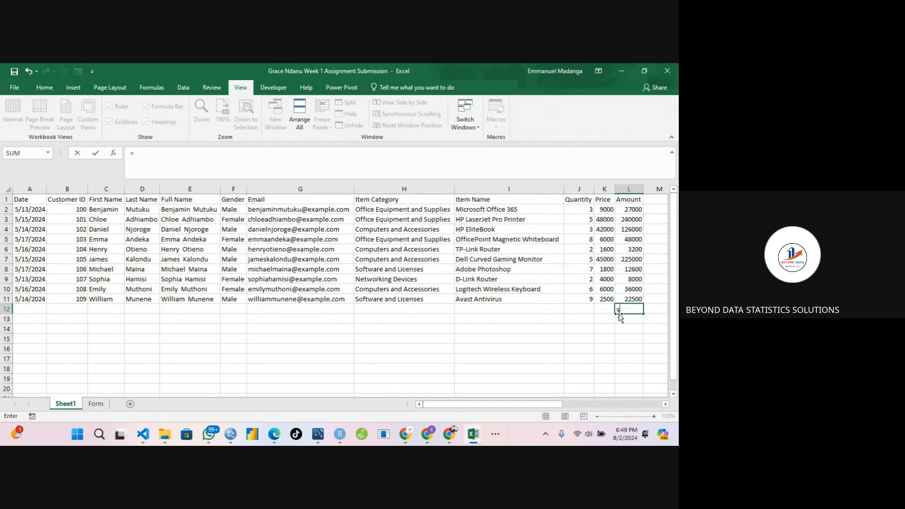
text(sum()
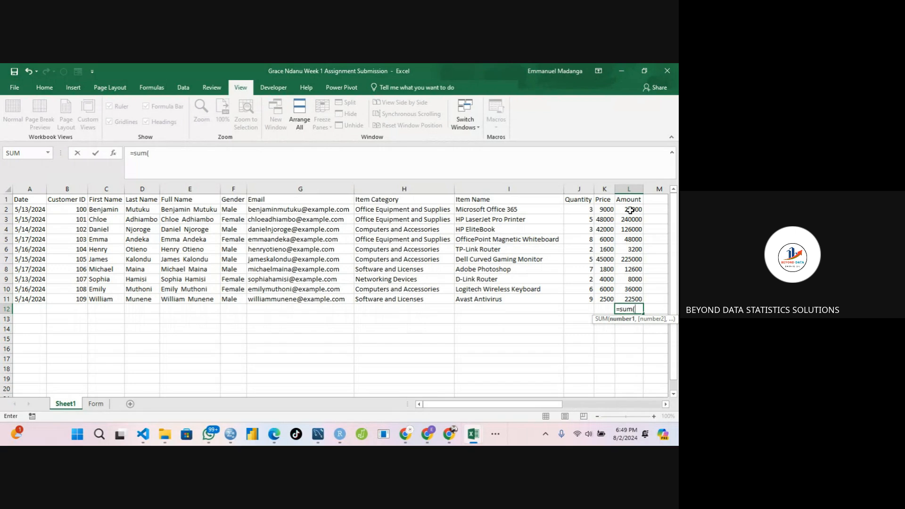
key(BackSpace)
key(BackSpace)
key(BackSpace)
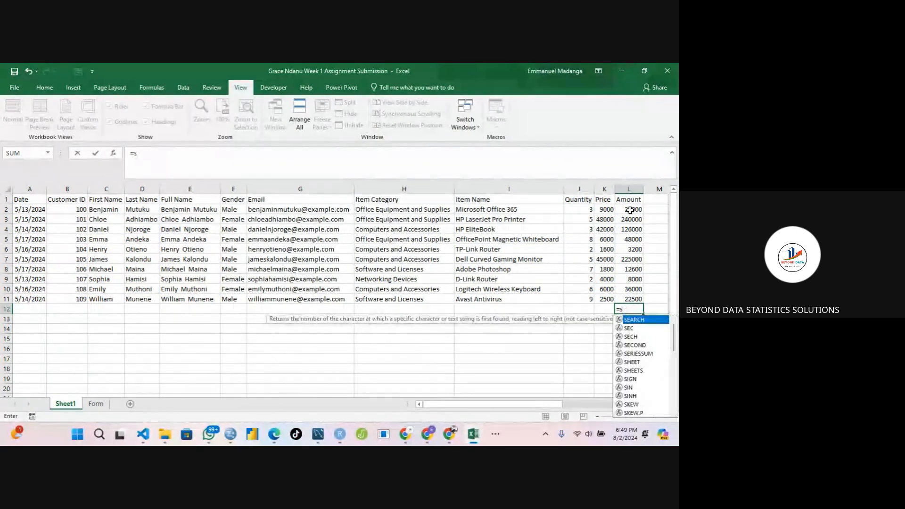
key(BackSpace)
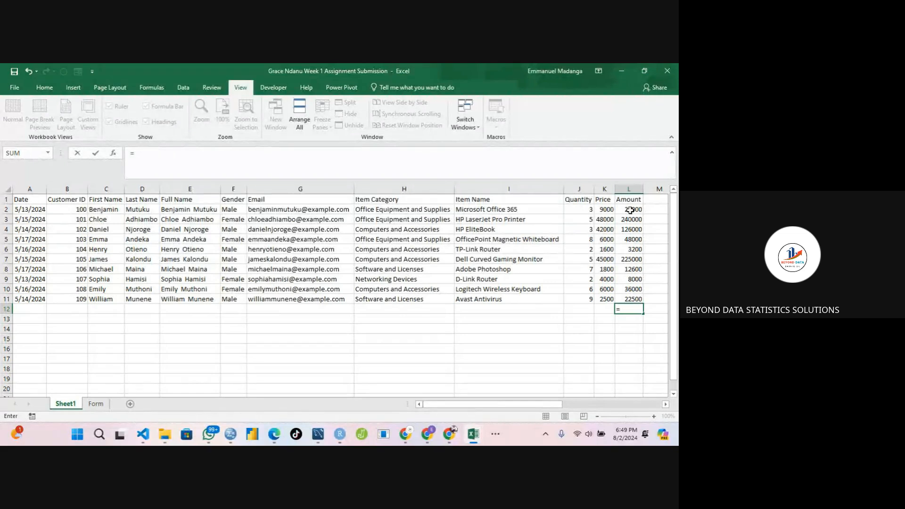
text(sum)
key(Tab)
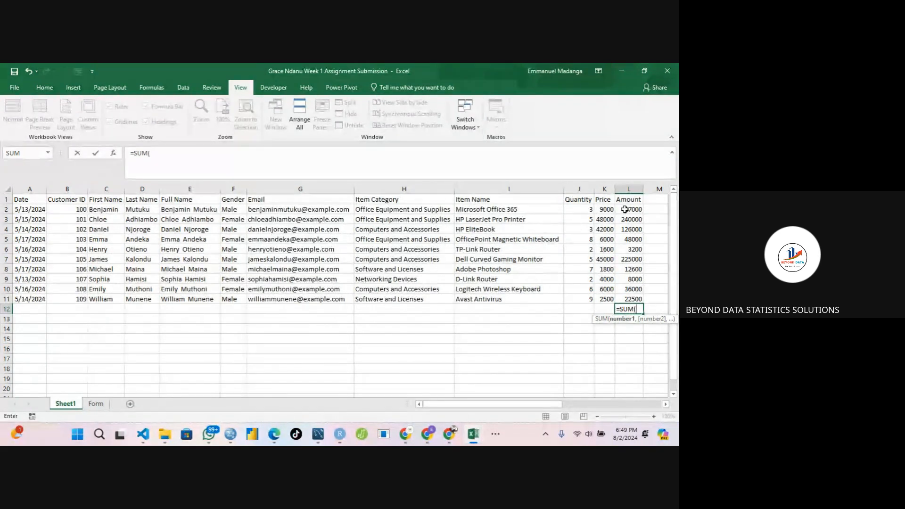
click(625, 209)
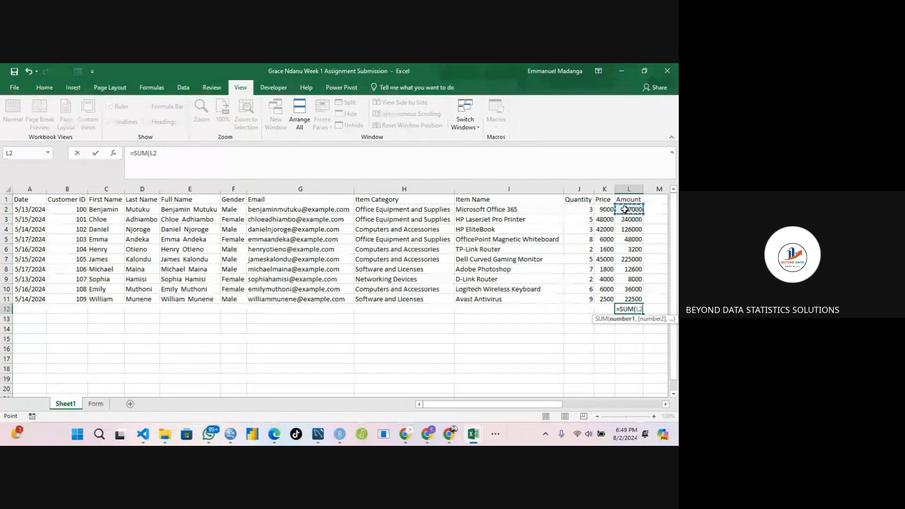
drag(625, 210, 631, 295)
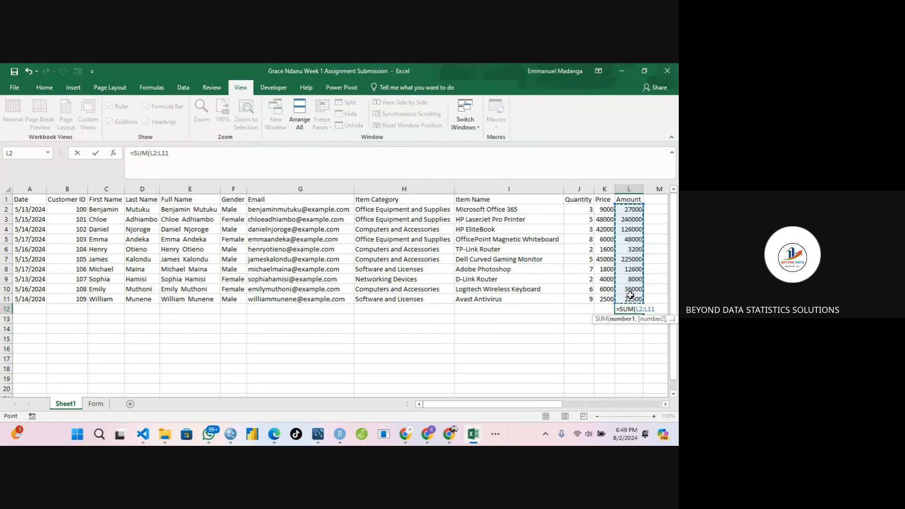
text())
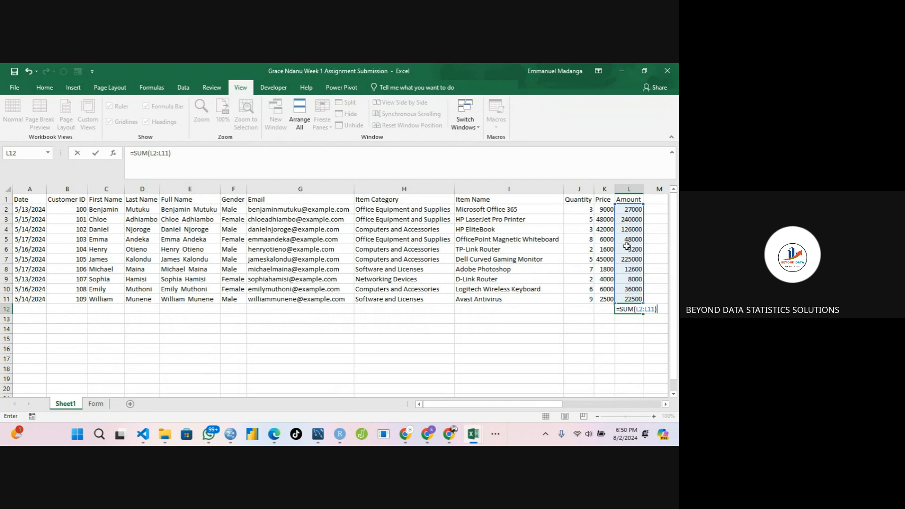
key(Return)
click(626, 310)
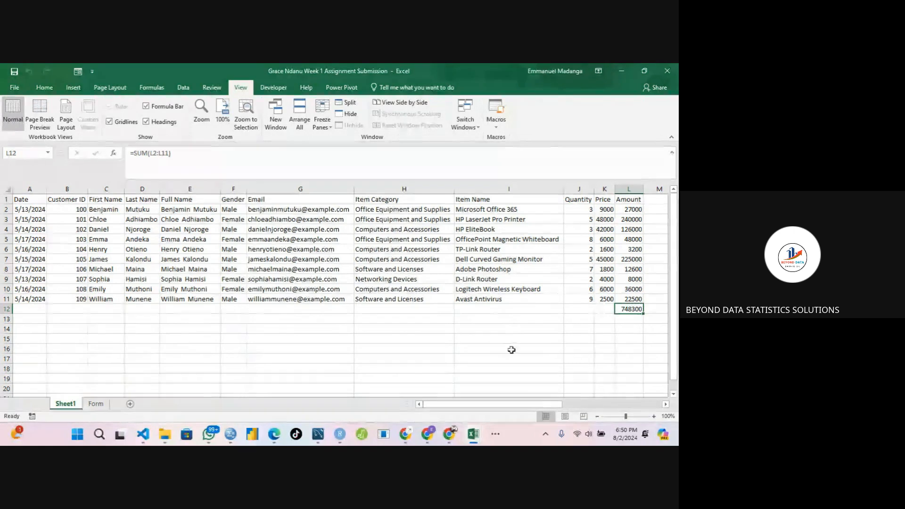
Inspect the Amount formula in L2 against its Quantity and Price cells and the total in L12.
drag(529, 406, 545, 407)
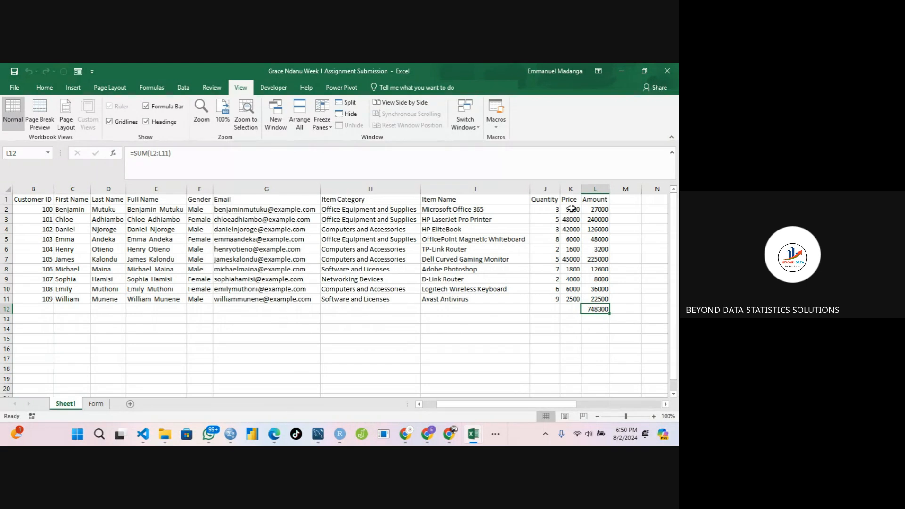
click(553, 208)
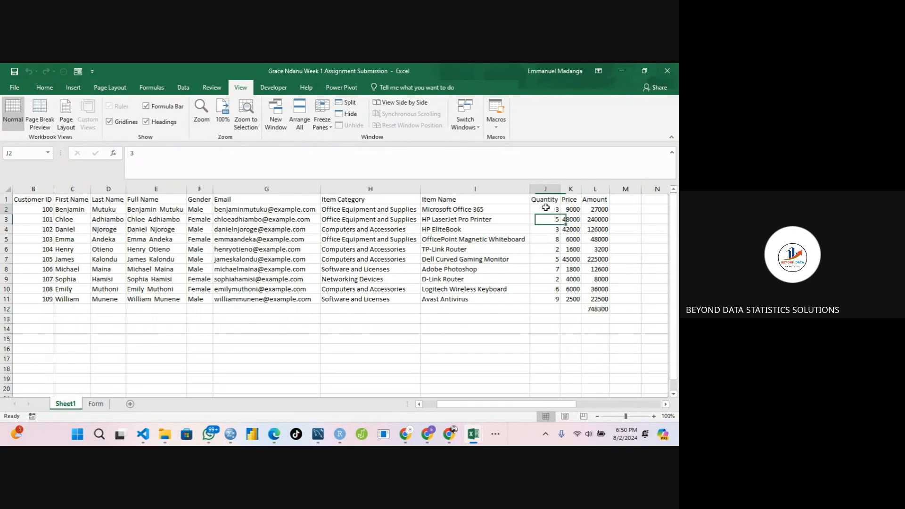
click(572, 211)
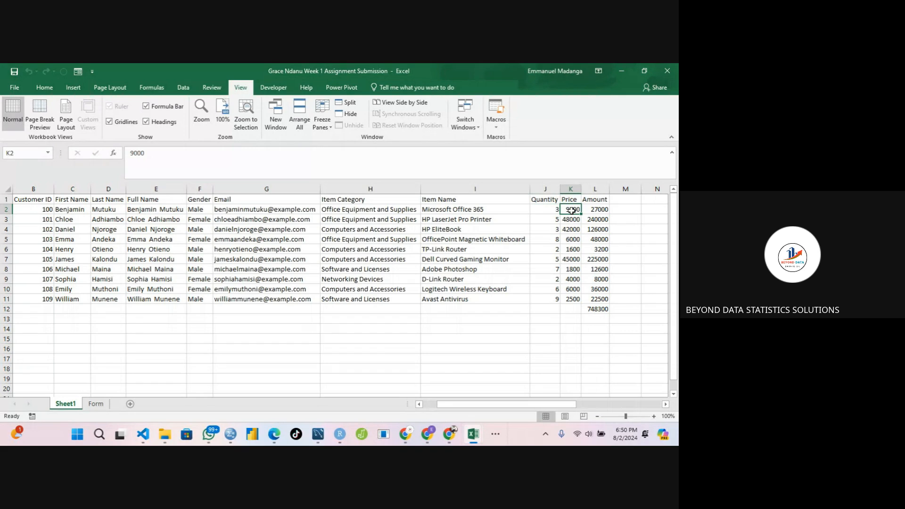
click(598, 212)
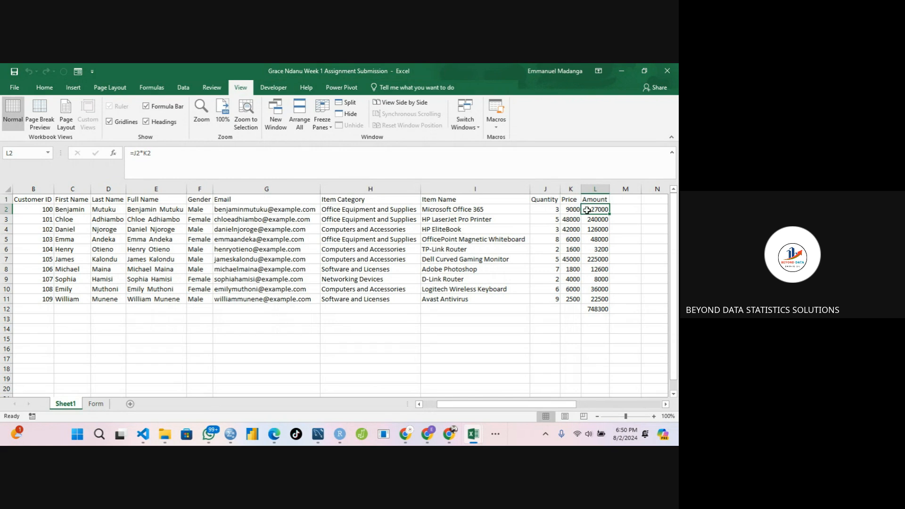
click(556, 210)
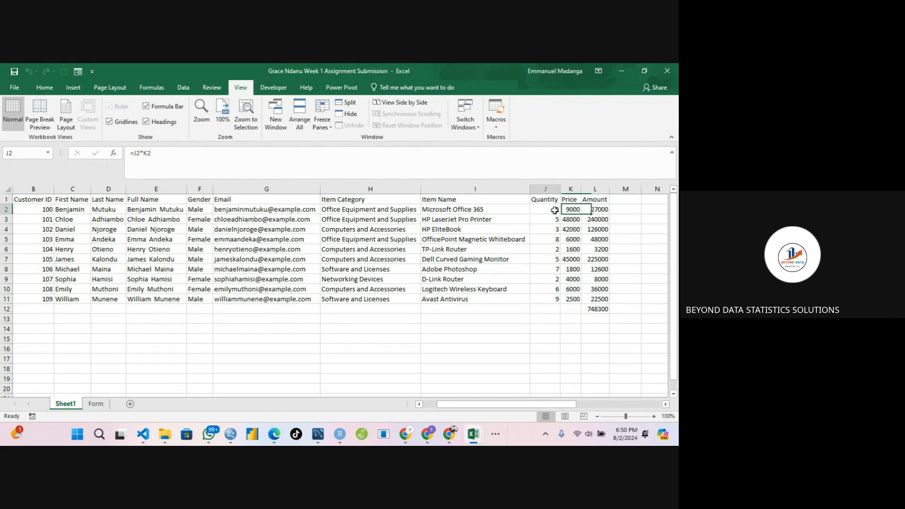
click(572, 211)
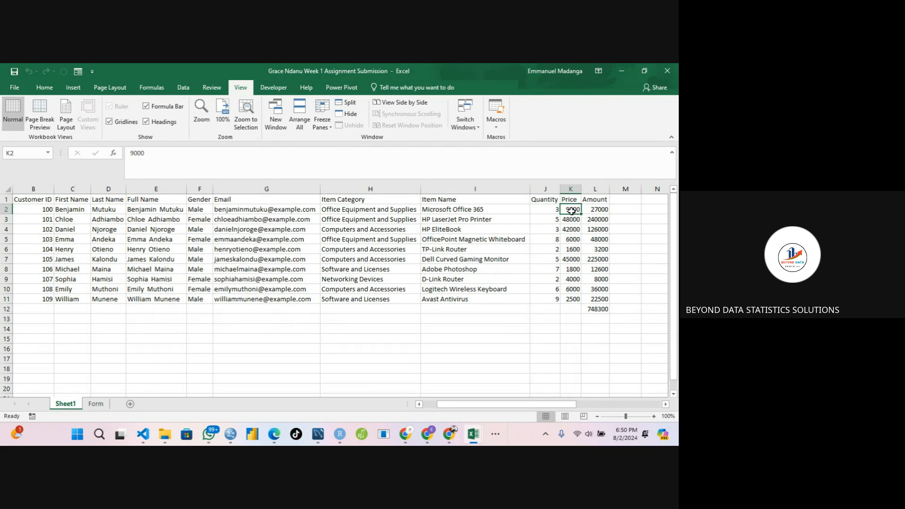
click(600, 209)
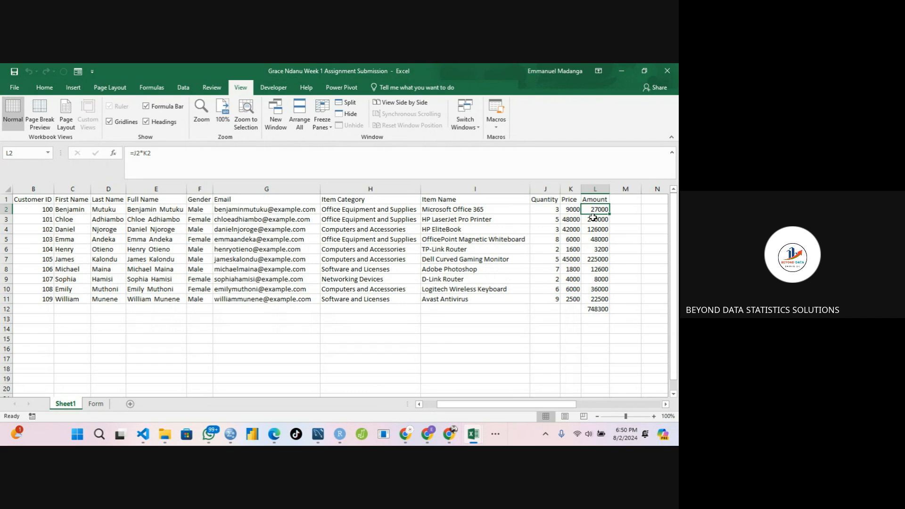
click(143, 154)
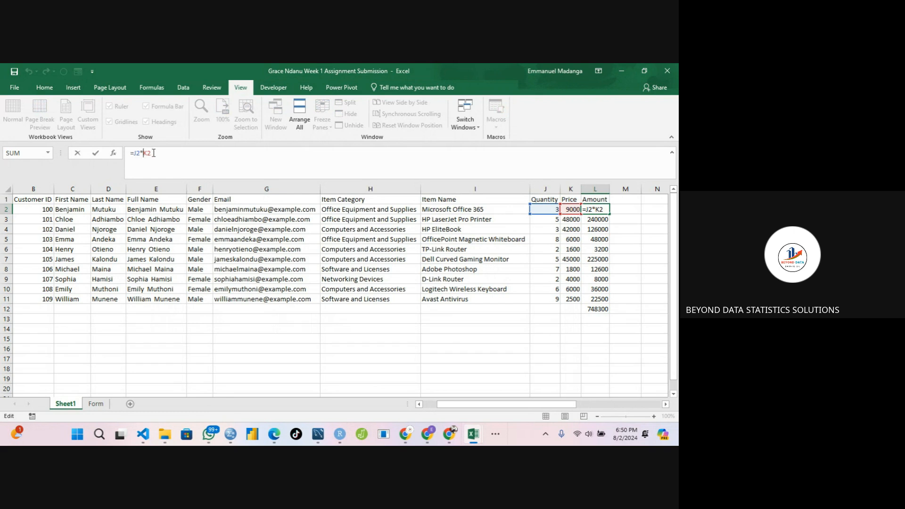
key(Return)
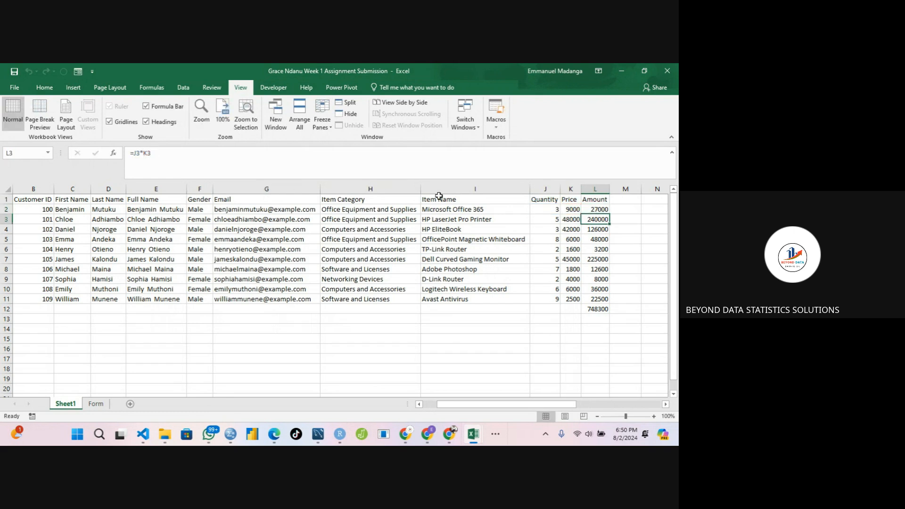
click(589, 209)
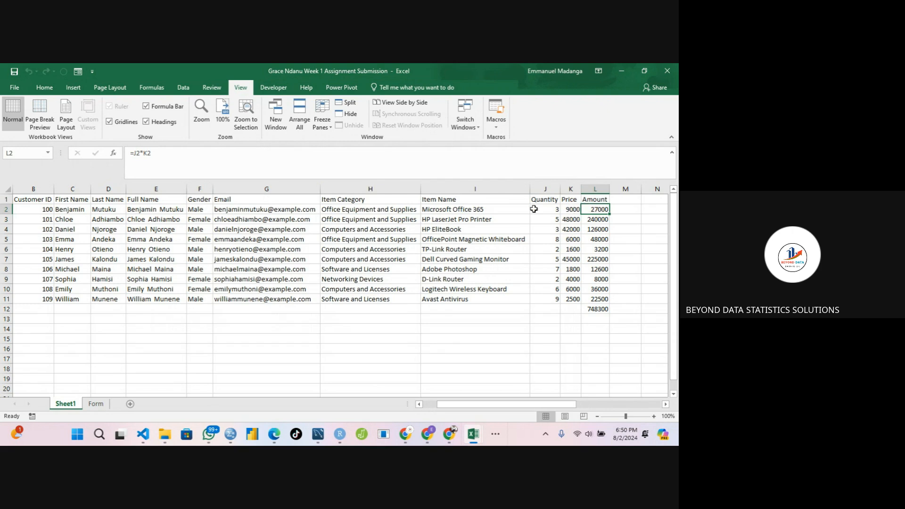
click(551, 211)
click(570, 208)
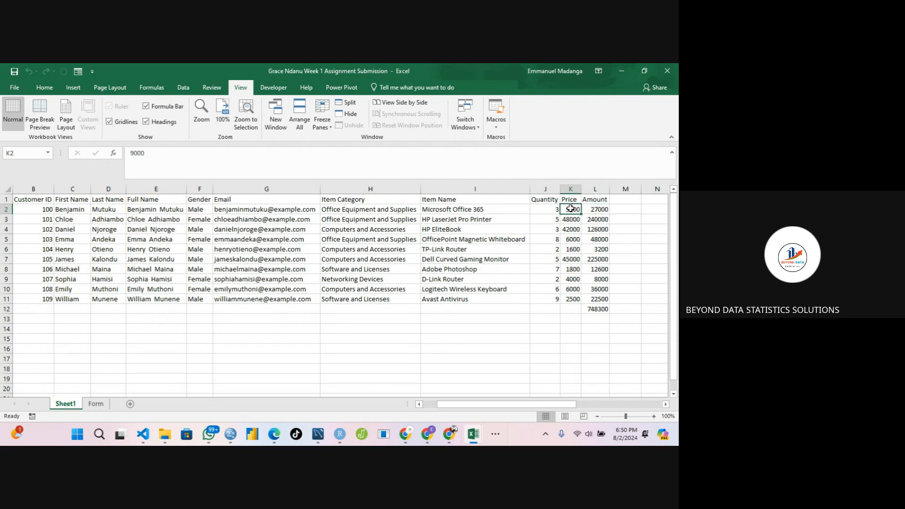
click(619, 308)
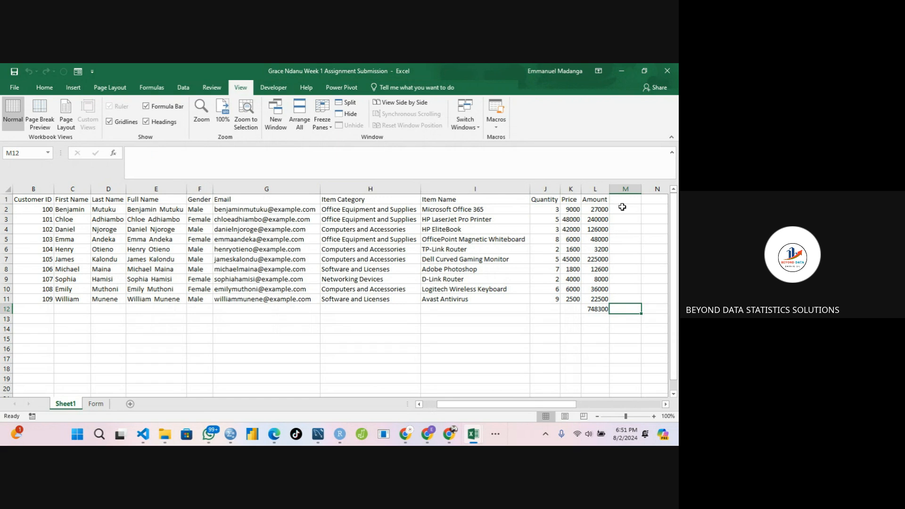
drag(556, 208, 576, 207)
click(576, 208)
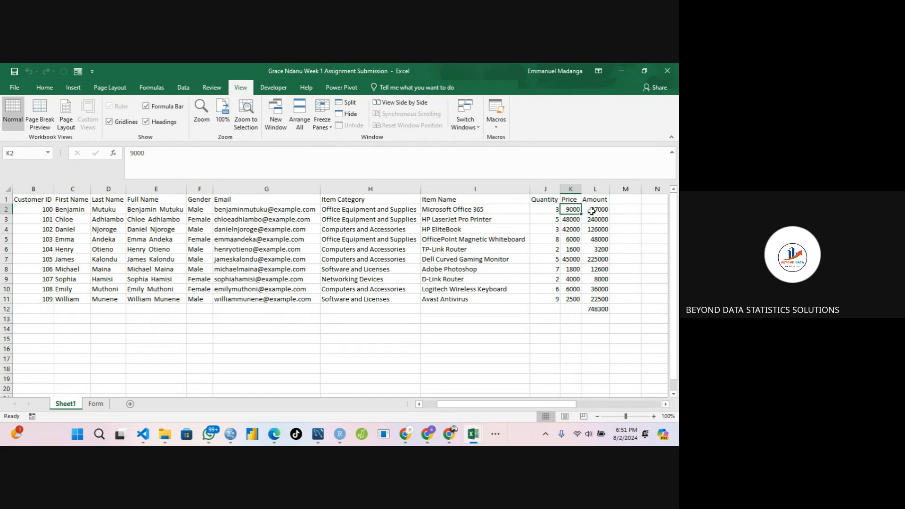
click(596, 309)
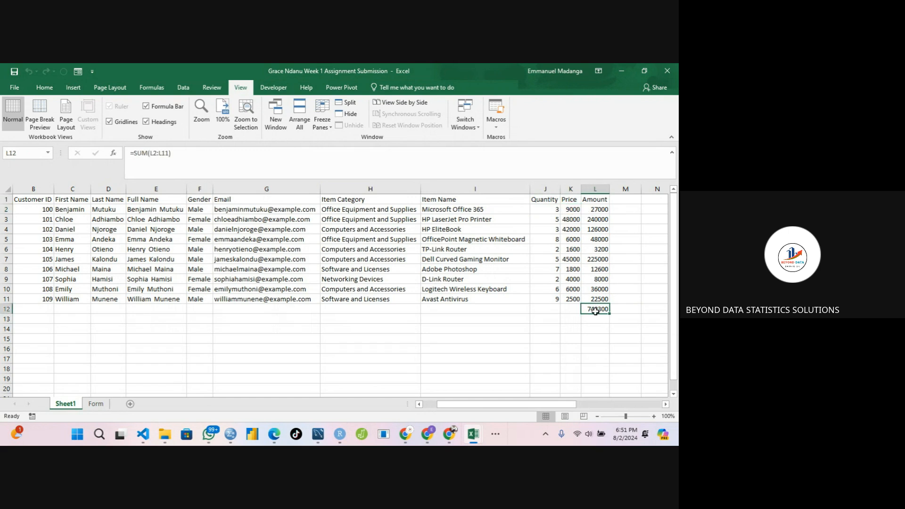
Compute the total amount in L13 with =SUMPRODUCT(J2:J11,K2:K11) using the Quantity and Price columns.
click(594, 319)
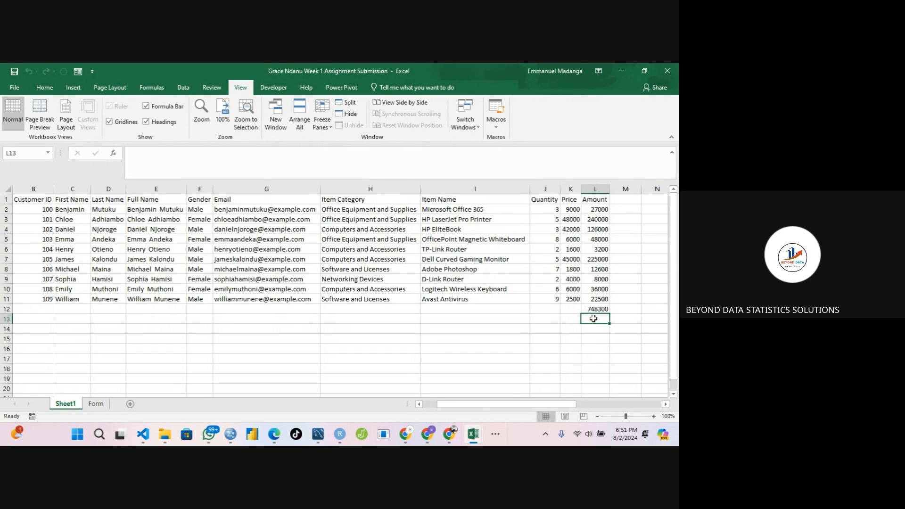
text(=)
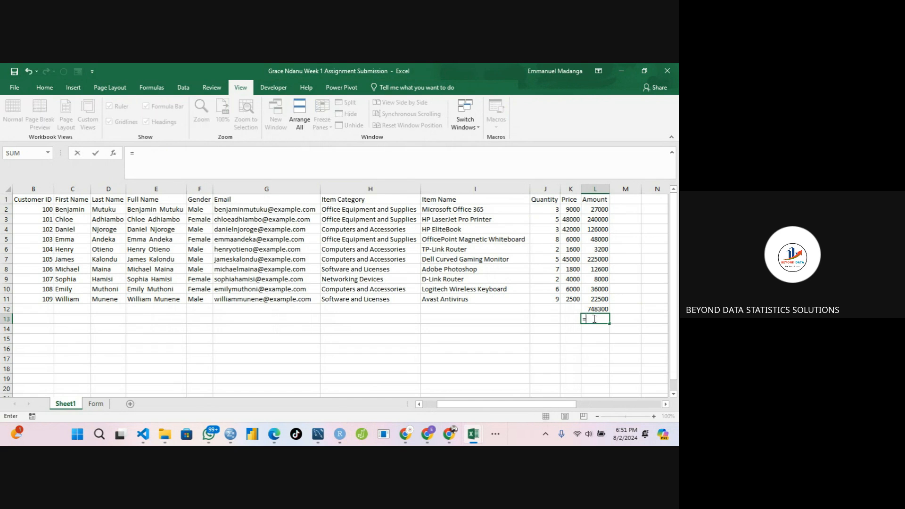
text(sum)
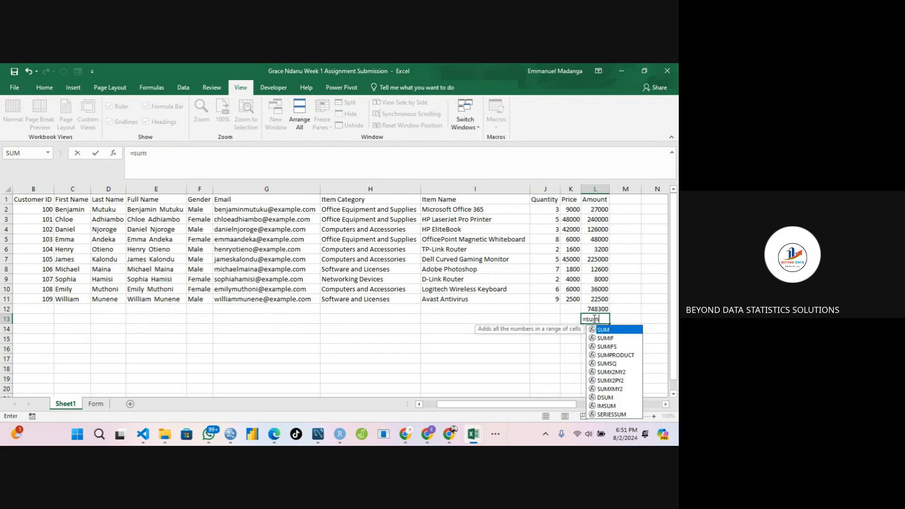
double_click(608, 354)
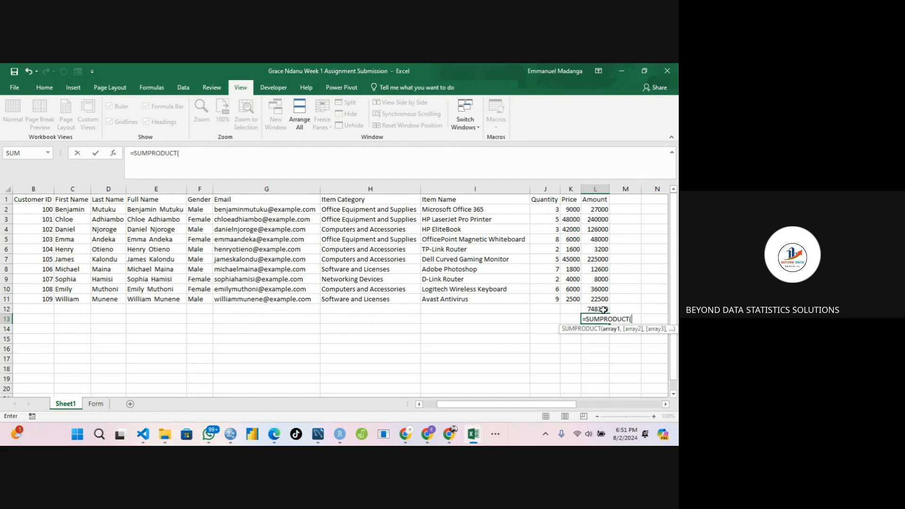
drag(544, 212, 548, 303)
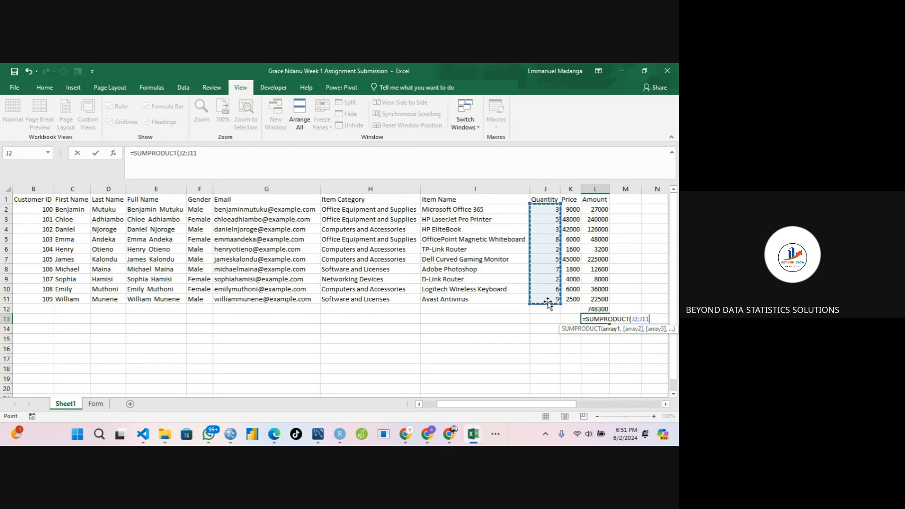
text(,)
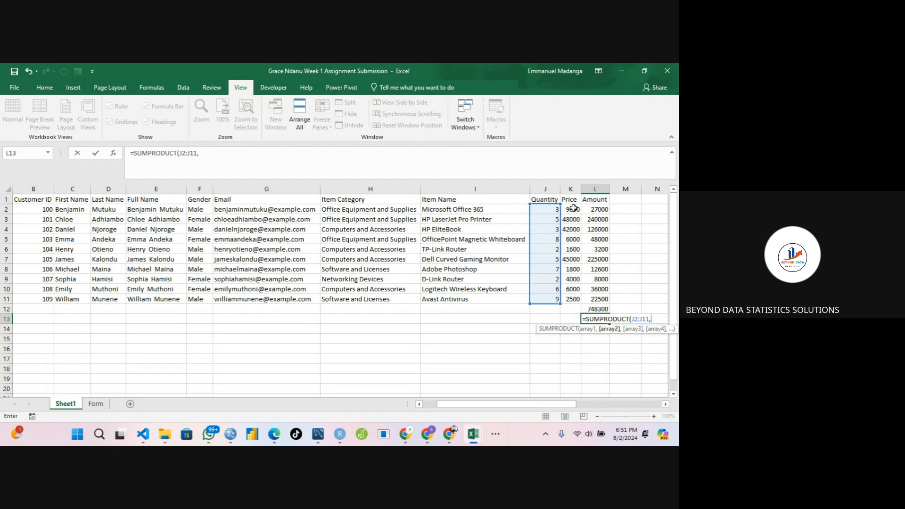
drag(574, 207, 577, 306)
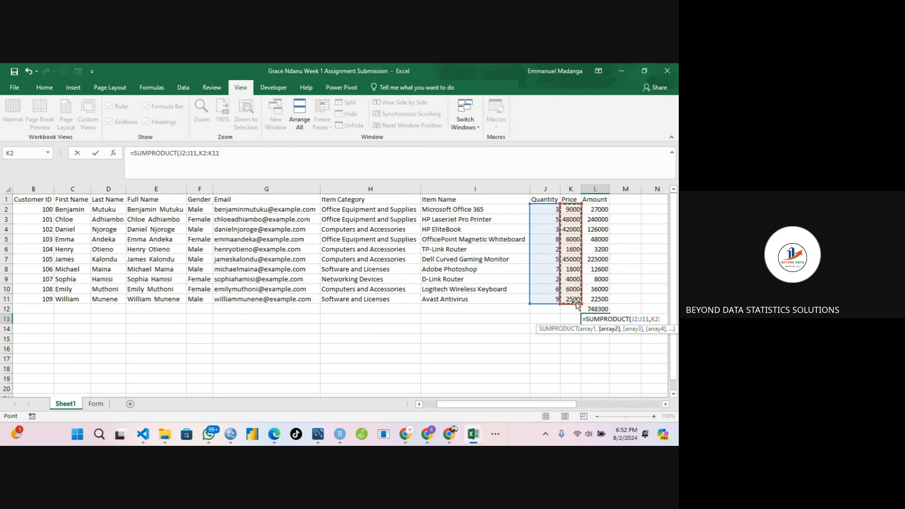
text())
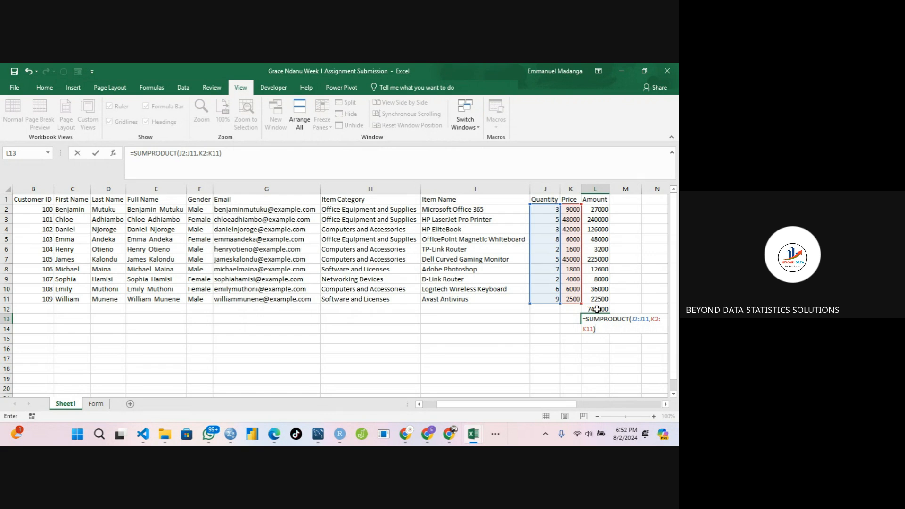
key(Return)
Label the SUM total row by entering Sum Function in K12.
click(584, 310)
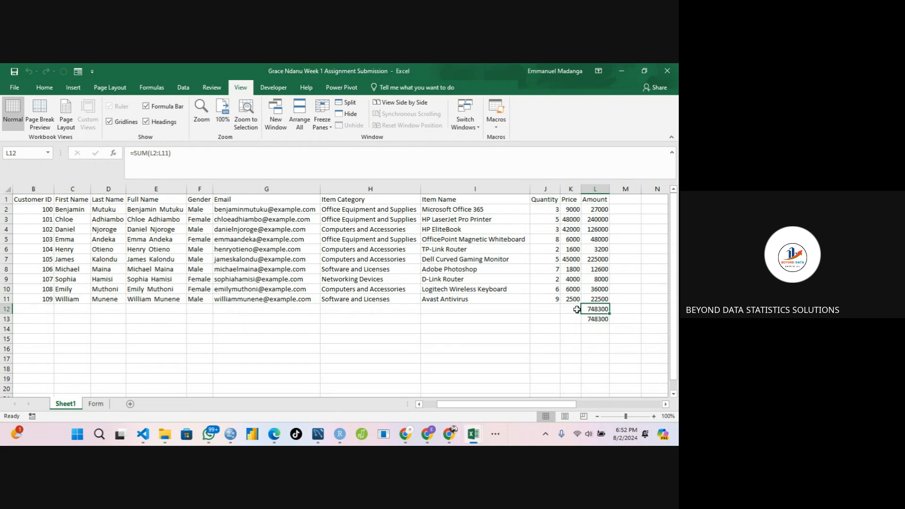
click(566, 310)
text(Su)
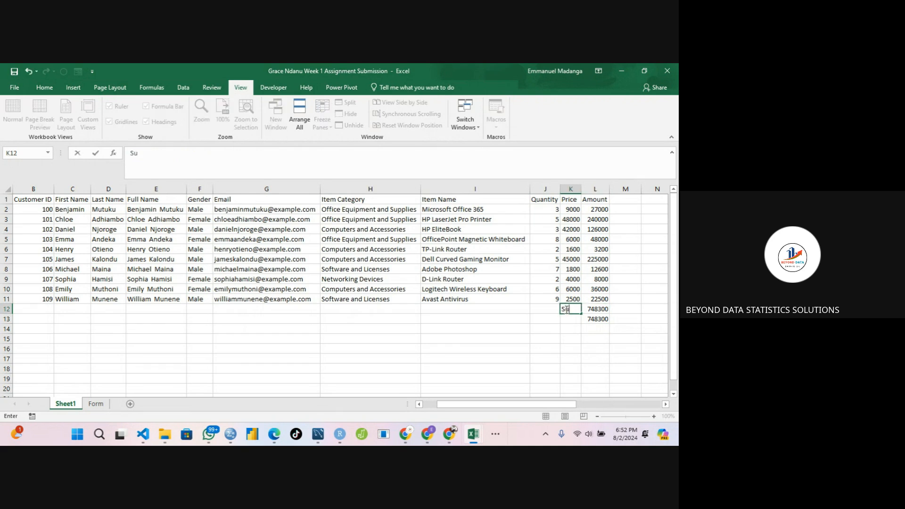
text(m Function)
click(556, 340)
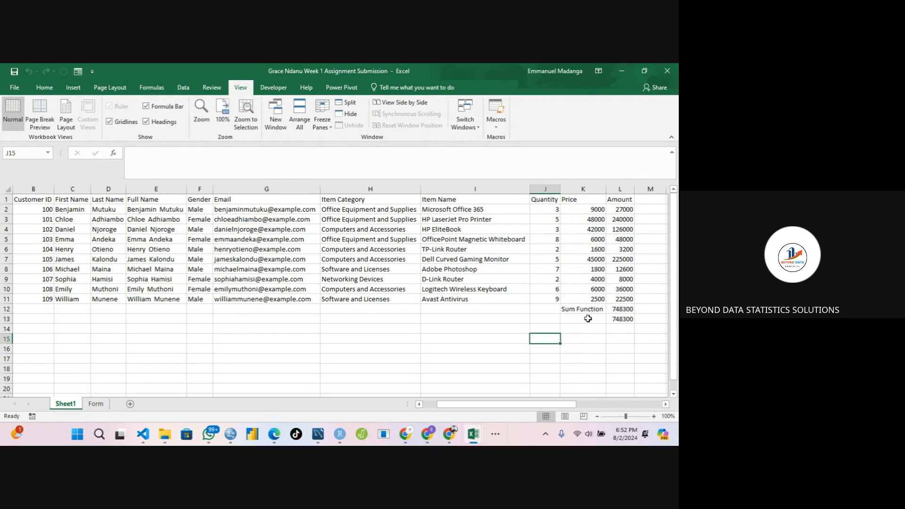
Compare the SUM and SUMPRODUCT totals in L12 and L13 against the Amount formulas in column L.
click(621, 308)
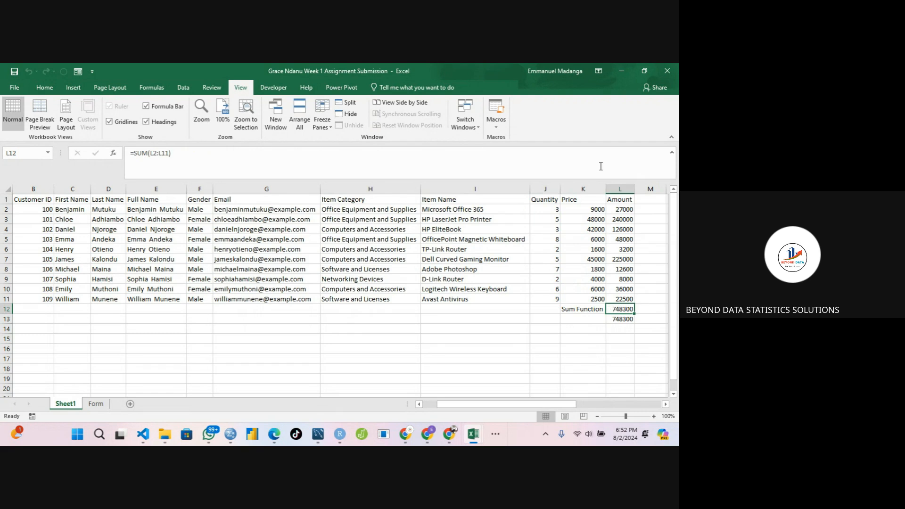
click(613, 319)
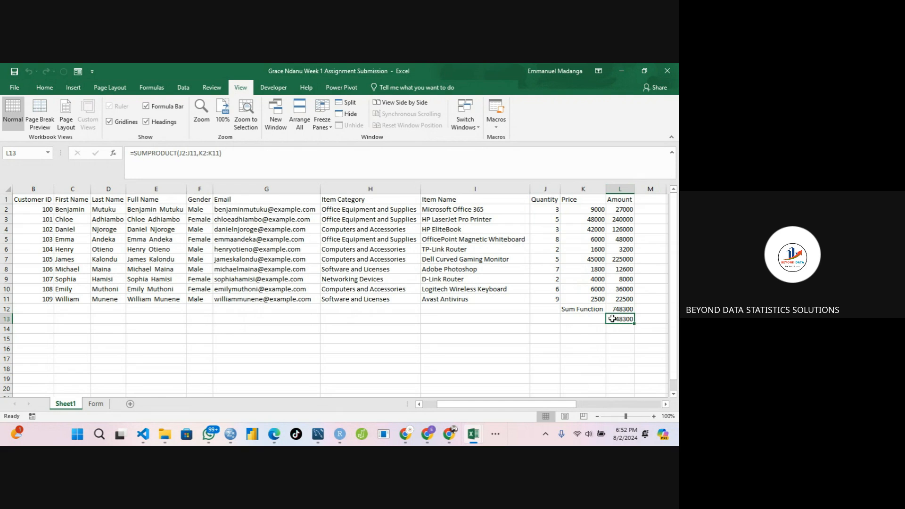
click(551, 199)
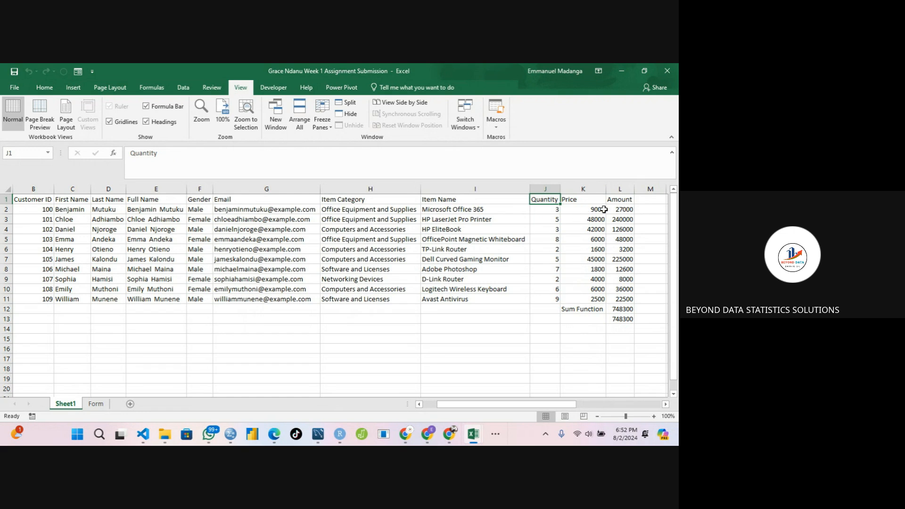
click(621, 209)
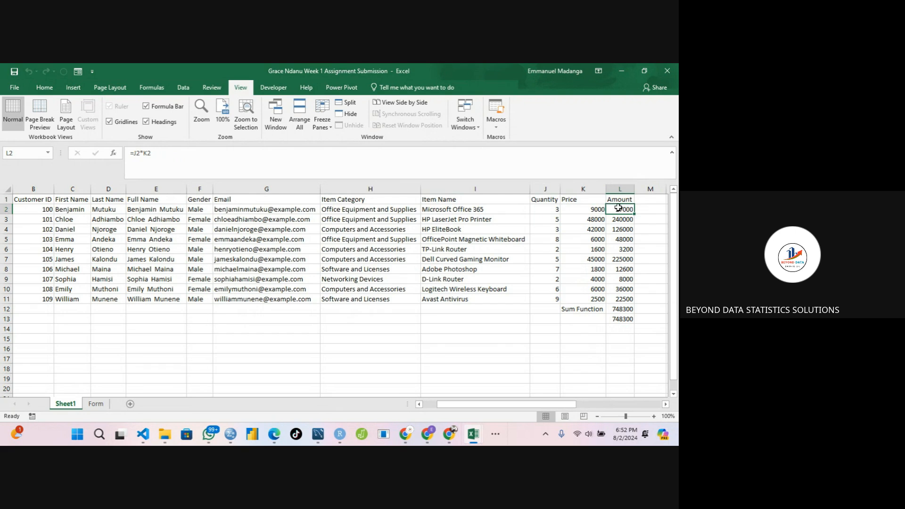
click(622, 220)
click(616, 230)
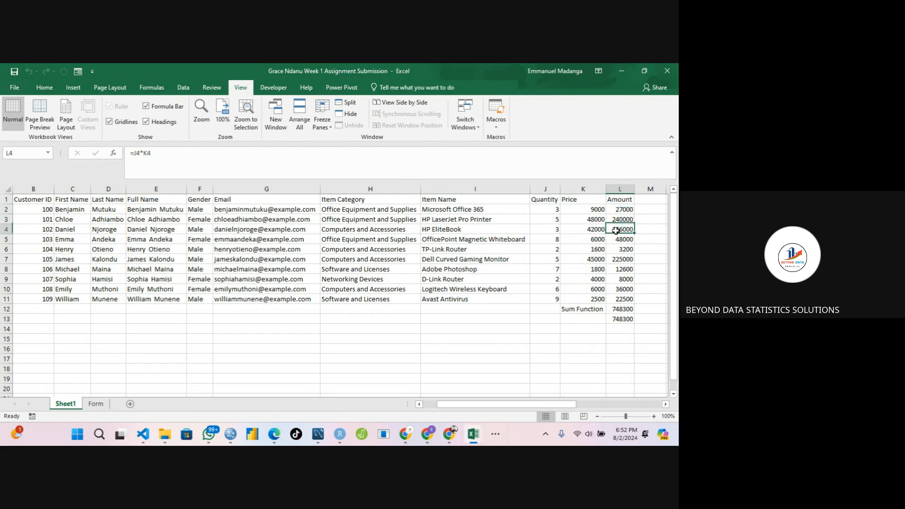
click(616, 241)
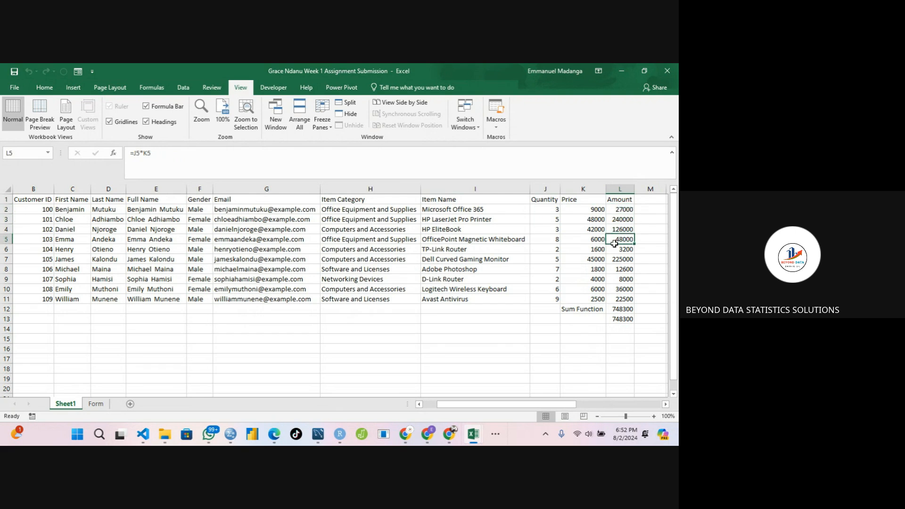
click(617, 307)
click(611, 322)
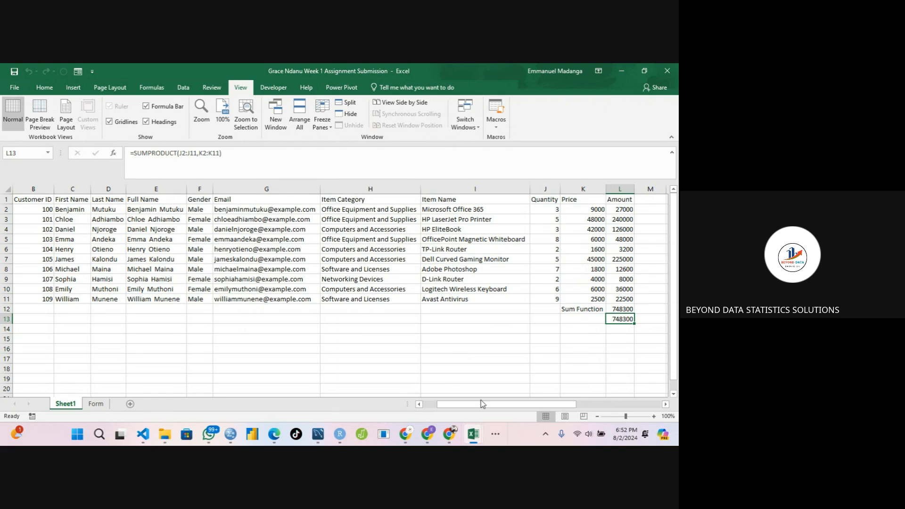
Switch to the Google Meet window and stop presenting the screen.
click(495, 435)
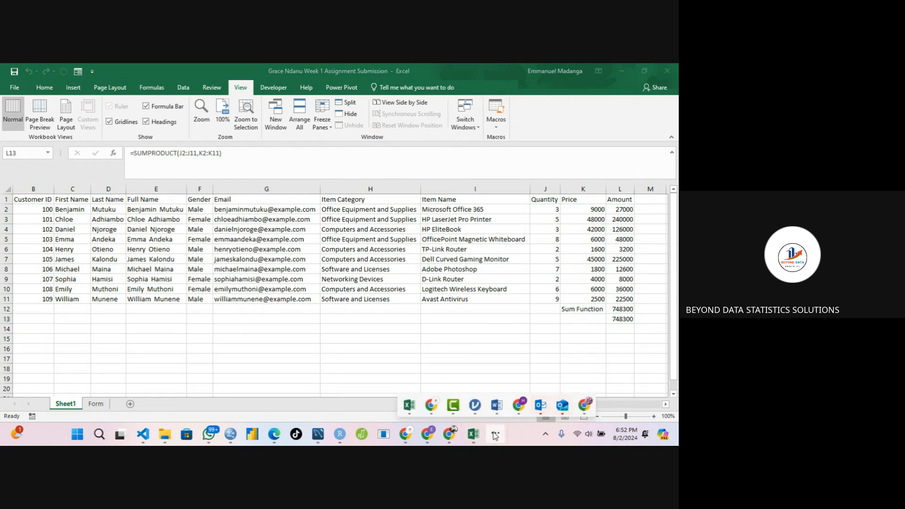
mouse_move(432, 404)
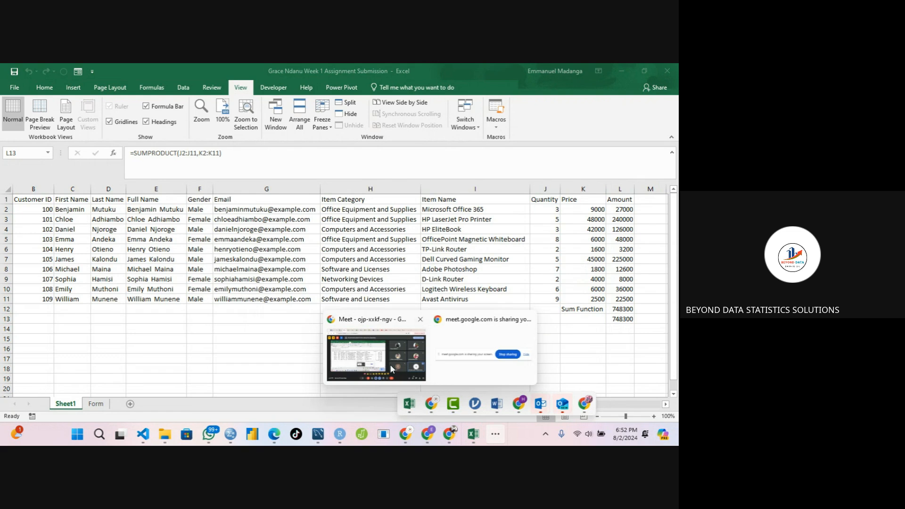
click(373, 358)
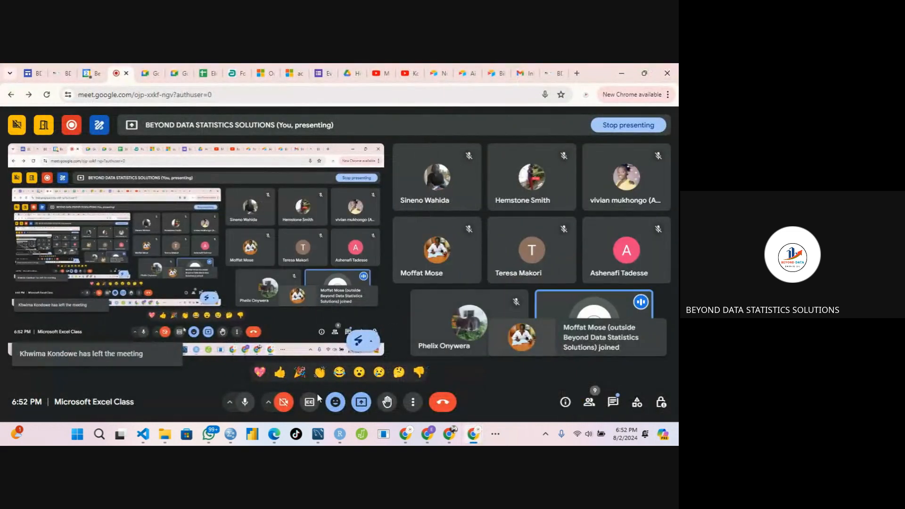
click(362, 402)
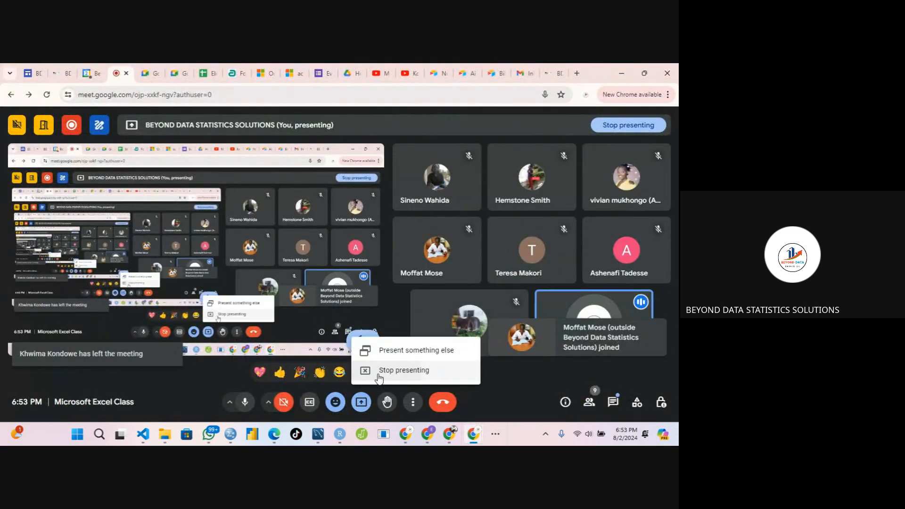
click(401, 369)
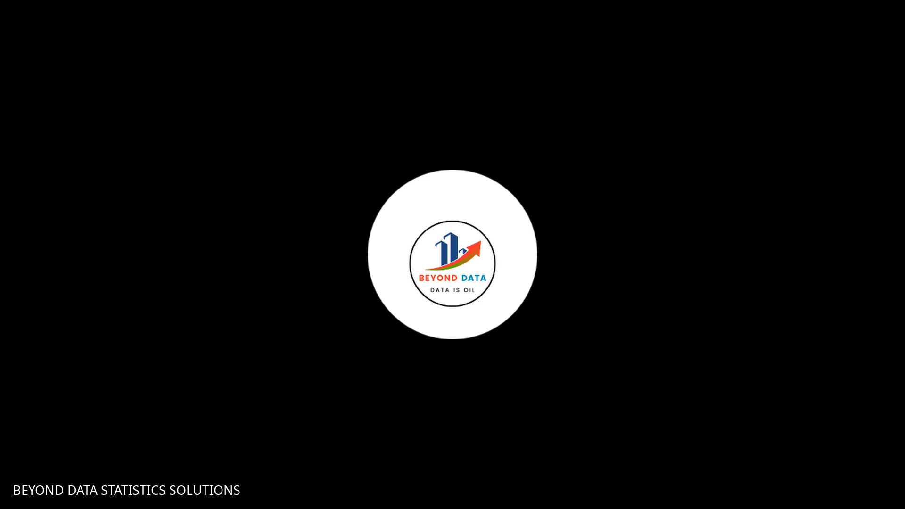
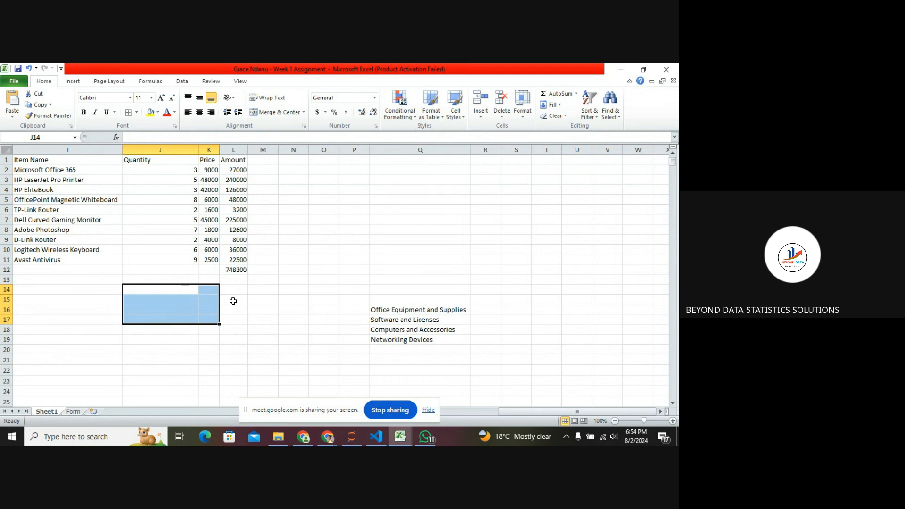
Undo the last change made to the worksheet.
key(ctrl+z)
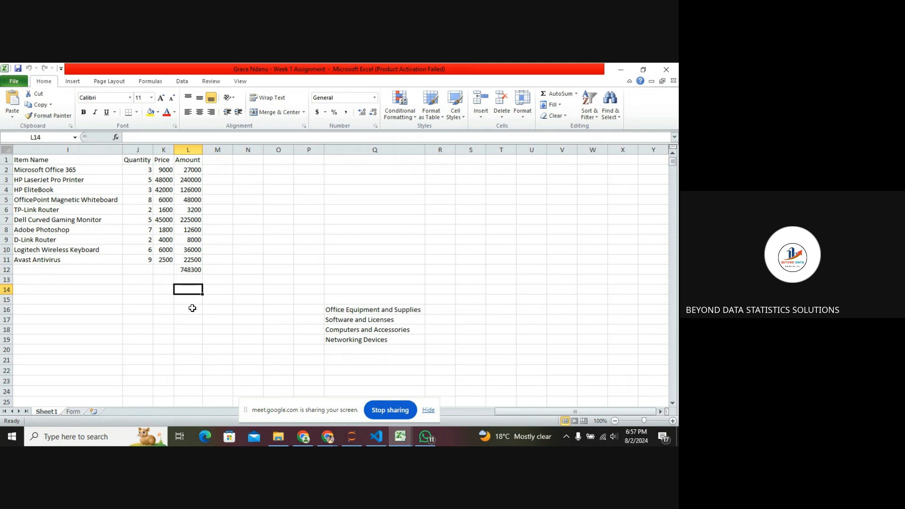
Compute the total amount again in L14 with =SUMPRODUCT(J2:J11,K2:K11) from the Quantity and Price columns.
text(=)
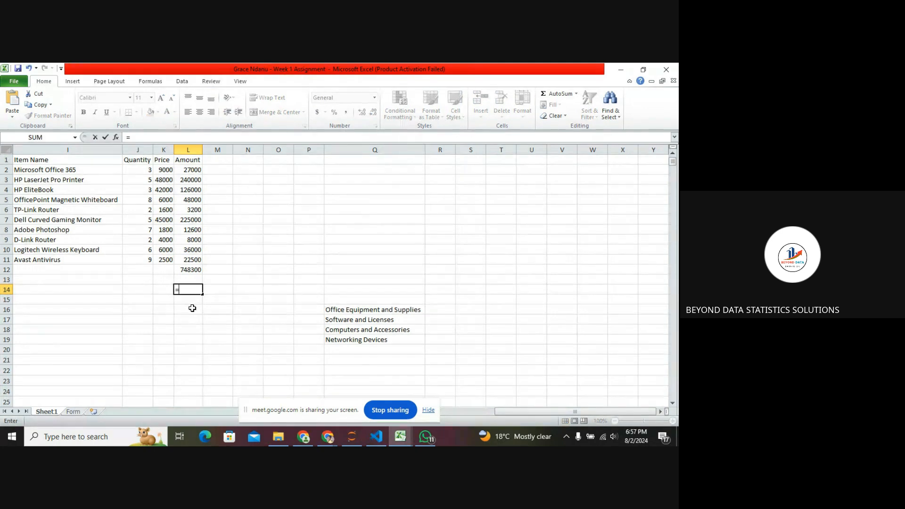
text(SUM)
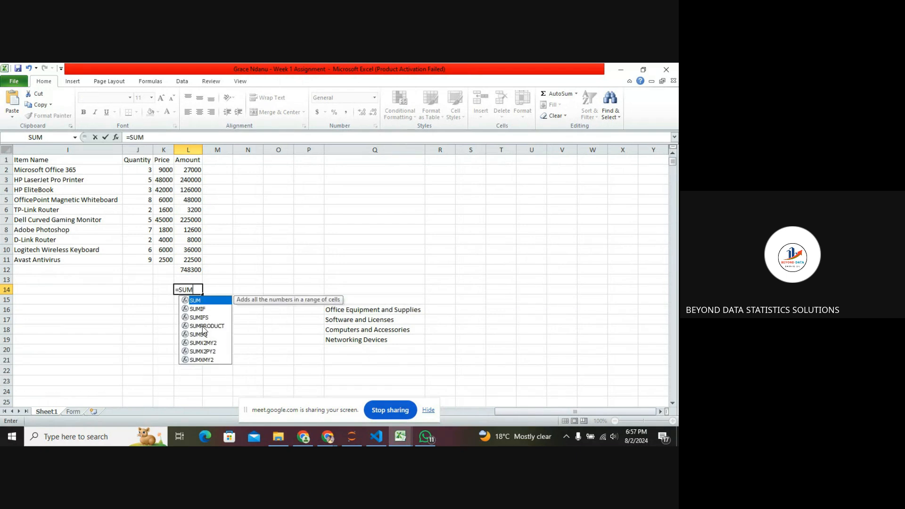
click(203, 327)
double_click(203, 327)
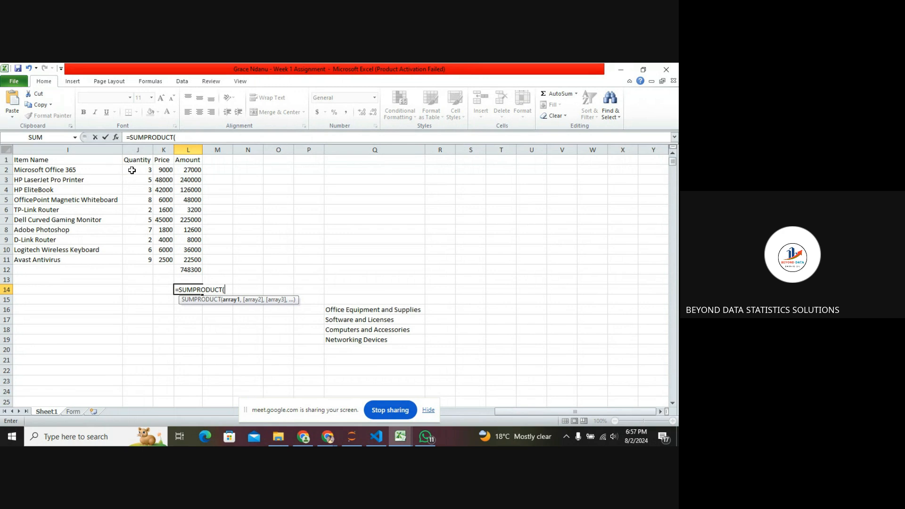
drag(132, 170, 151, 257)
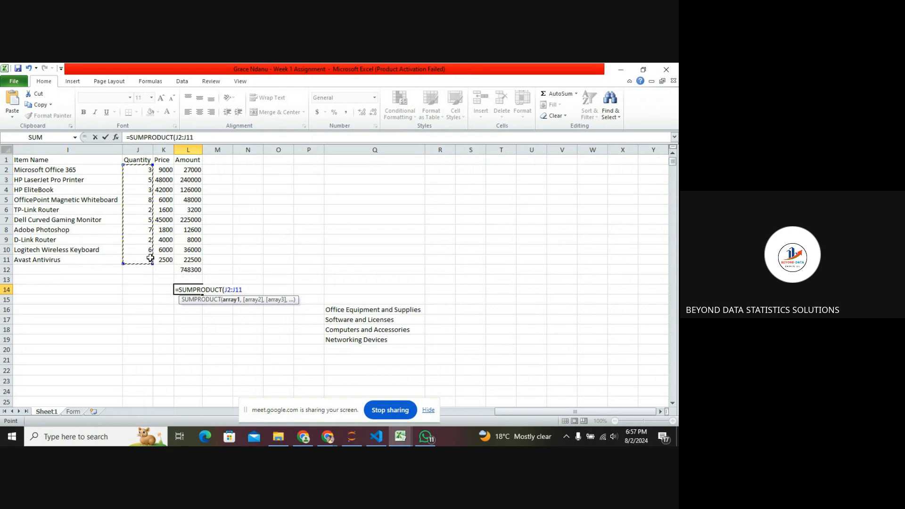
text(,)
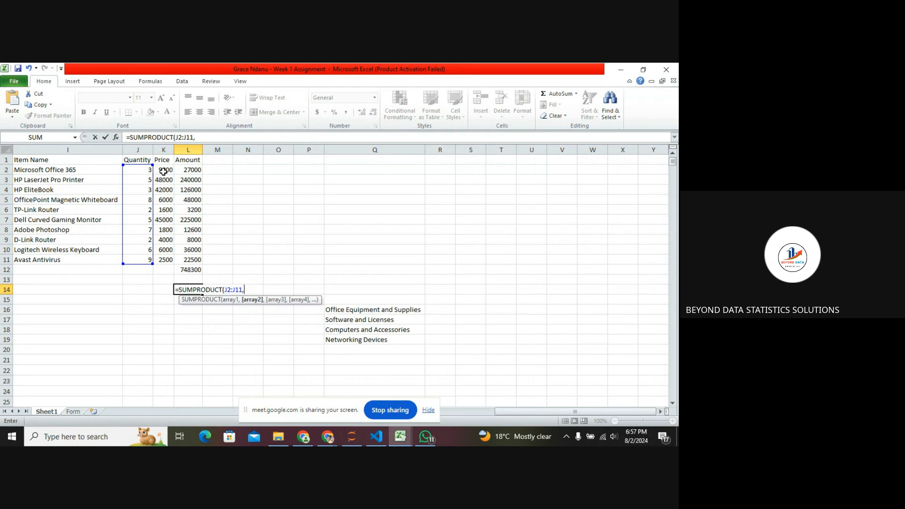
drag(164, 172, 169, 260)
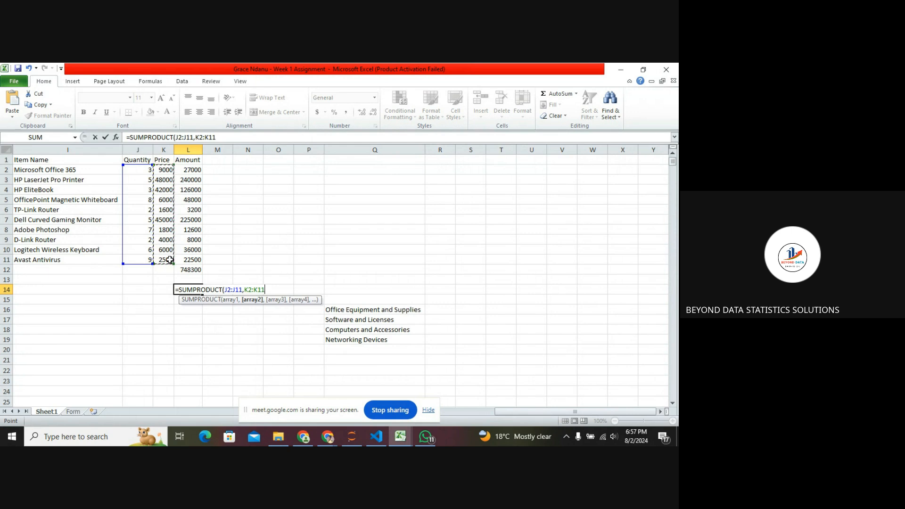
text())
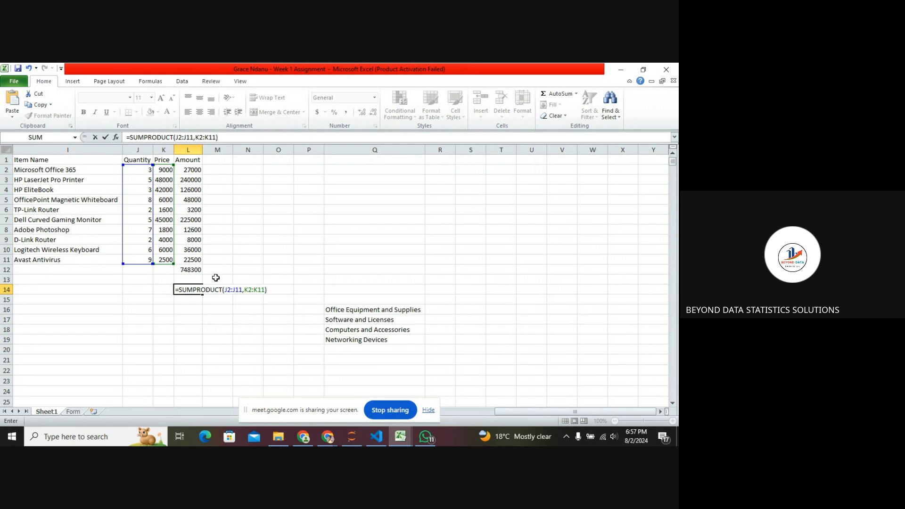
key(Return)
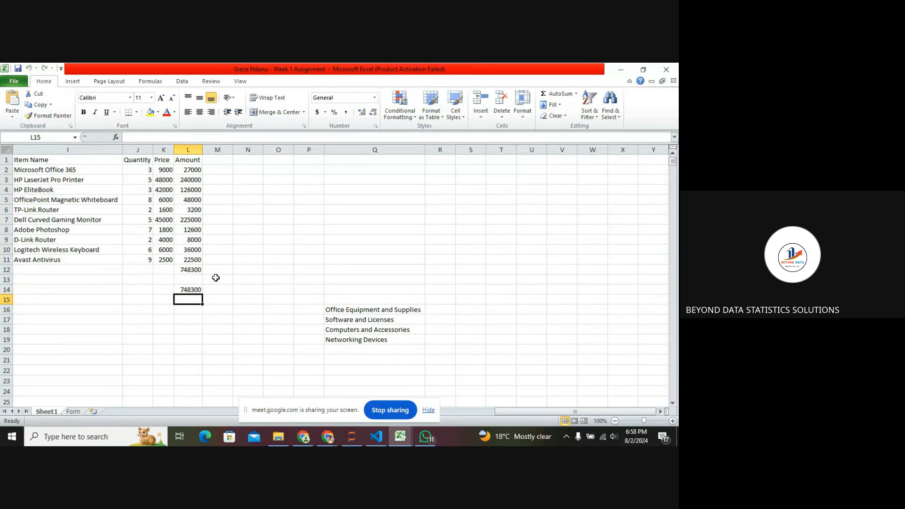
click(195, 290)
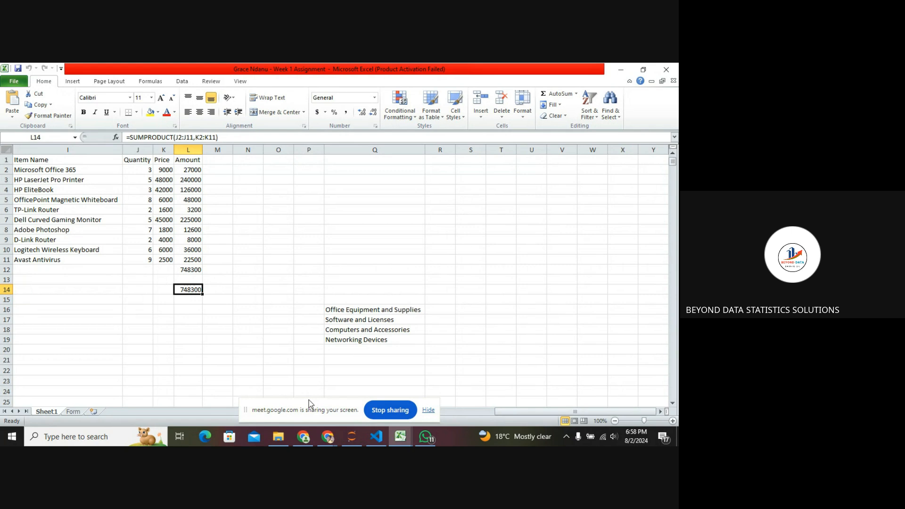
Stop sharing the screen in the Google Meet call.
click(389, 410)
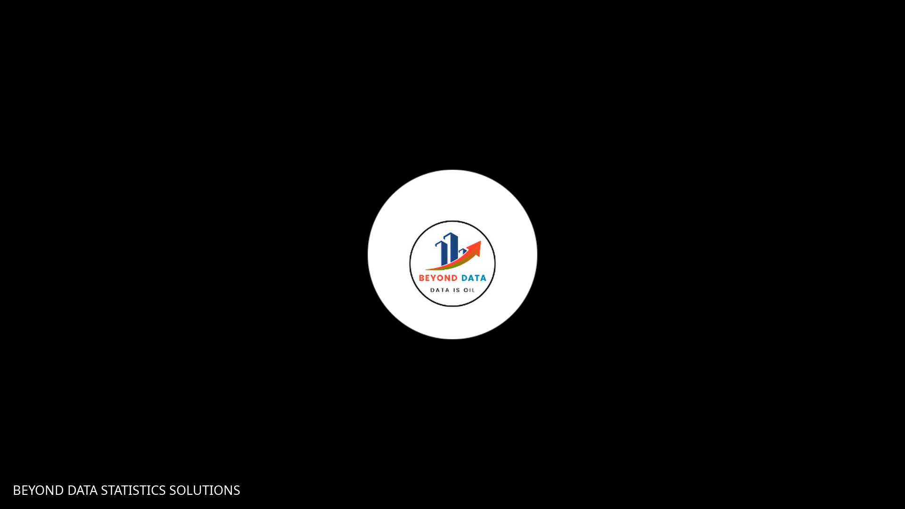
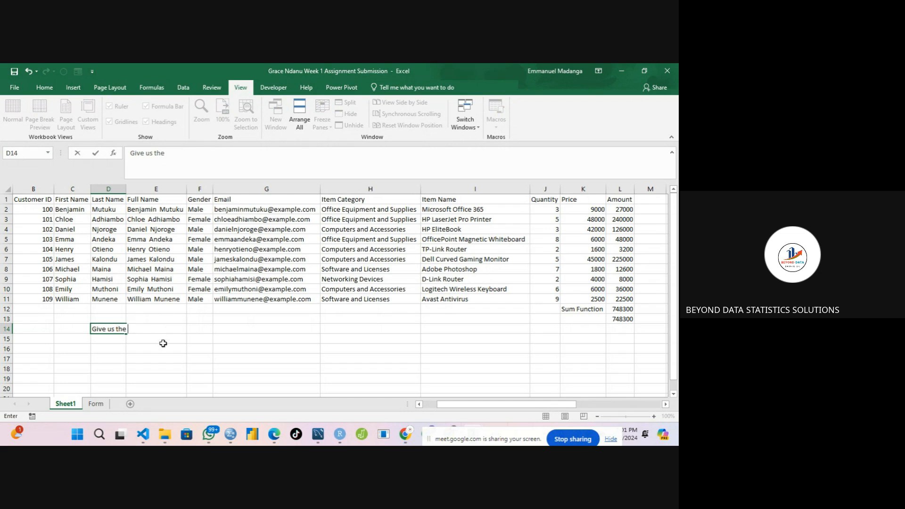
Enter the question "Give us the Full Name and the Amount of the CustomerID 105" in D14.
text(Salar)
key(BackSpace)
key(BackSpace)
key(BackSpace)
key(BackSpace)
key(BackSpace)
text(Full Name and the )
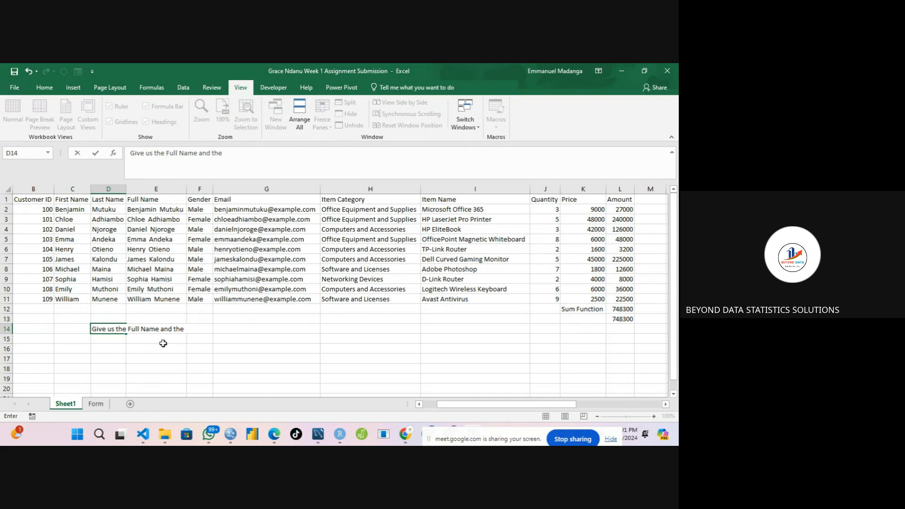
text(Amout)
key(BackSpace)
key(BackSpace)
text(nt)
text(of the)
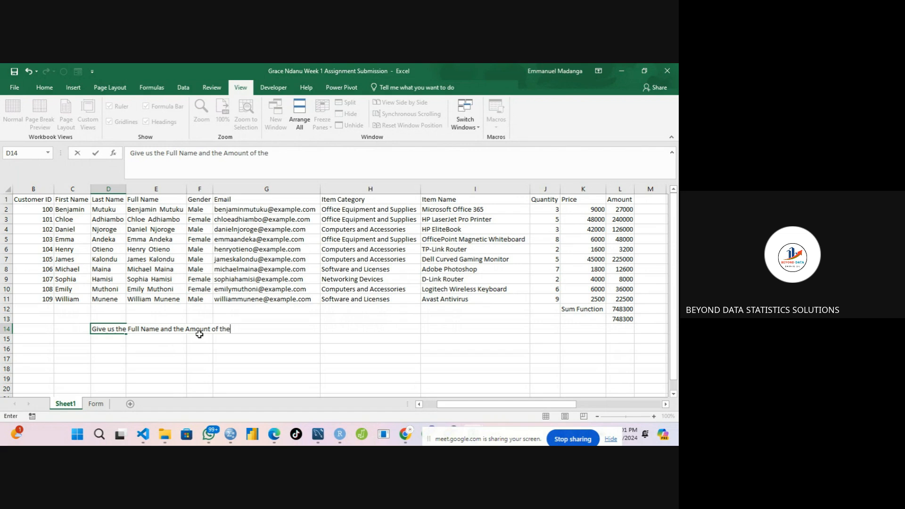
text( ltem)
key(BackSpace)
key(BackSpace)
key(BackSpace)
key(BackSpace)
text(CustomerID)
text(10)
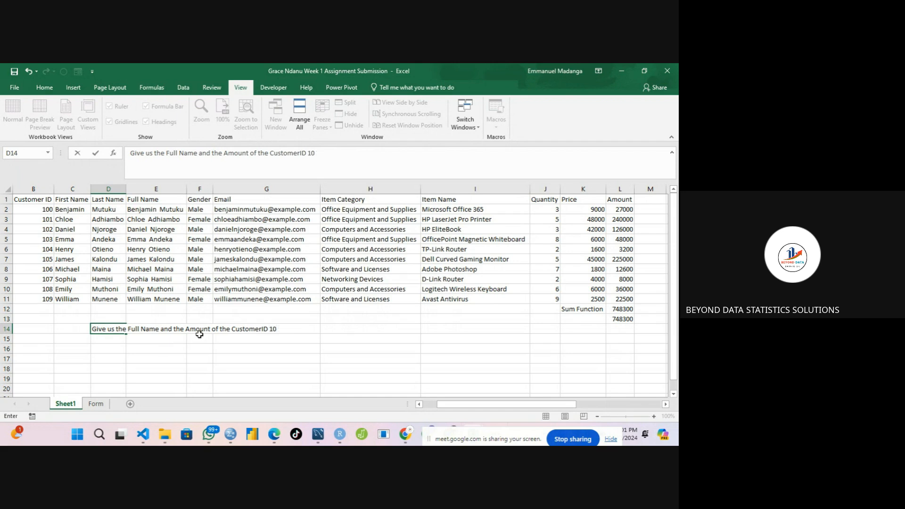
text(5)
key(Return)
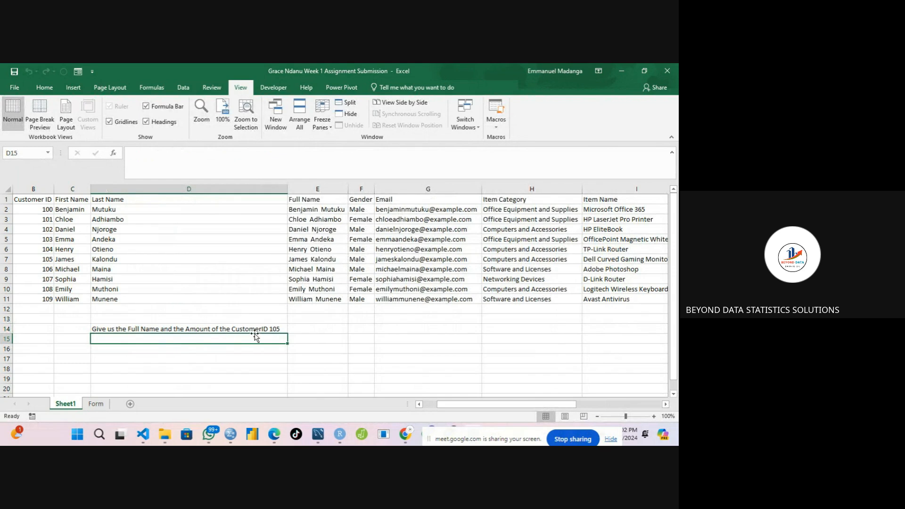
Add the header "CustomerID" in G15 below the question.
click(273, 330)
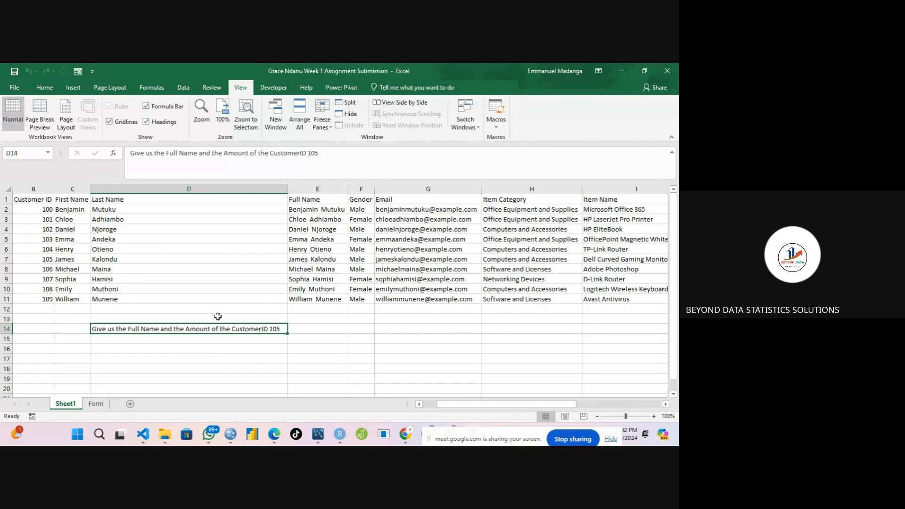
click(269, 338)
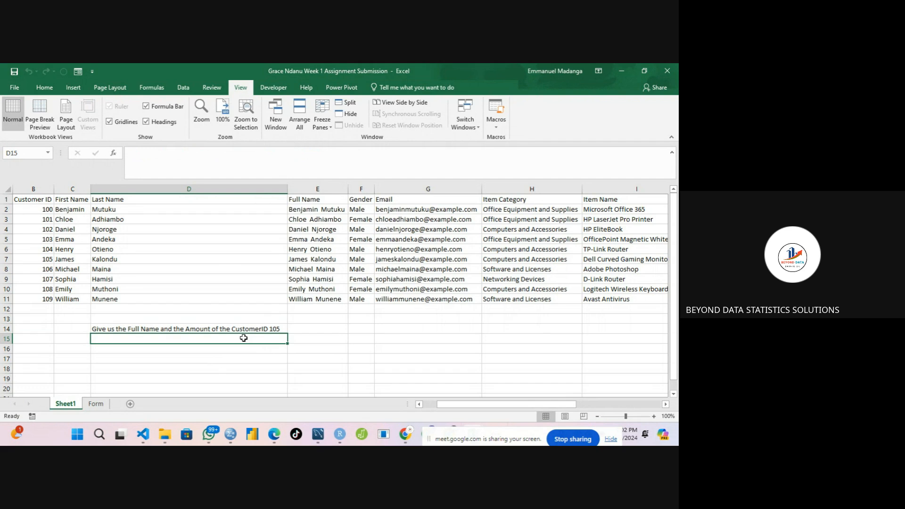
click(392, 336)
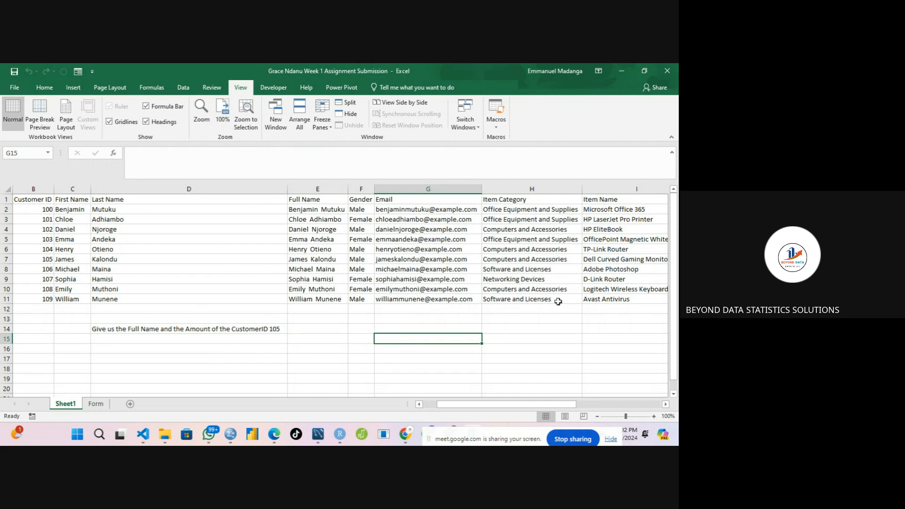
drag(674, 260, 675, 273)
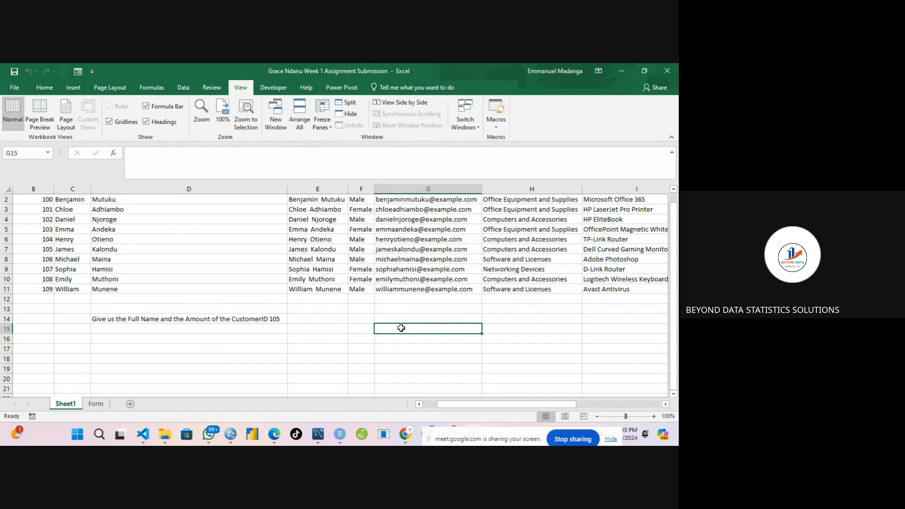
text(Full)
key(BackSpace)
key(BackSpace)
key(BackSpace)
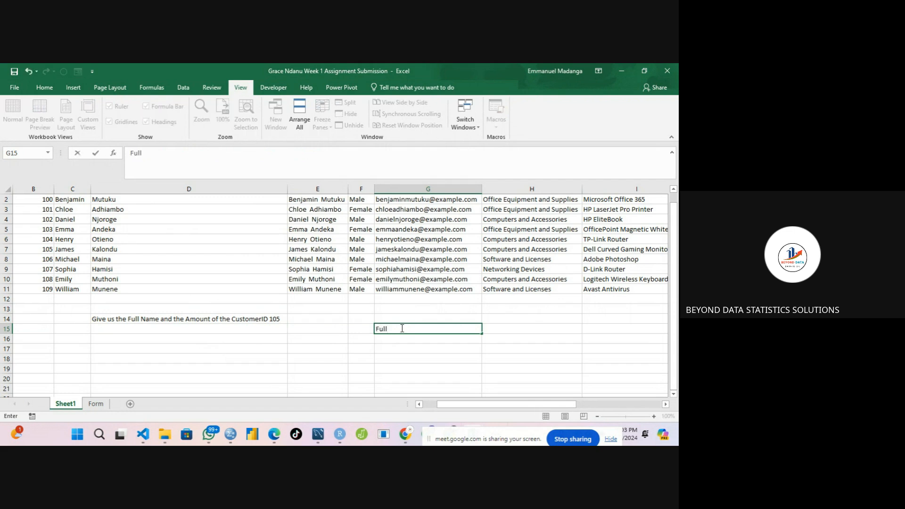
key(BackSpace)
text(CustomerId)
key(Tab)
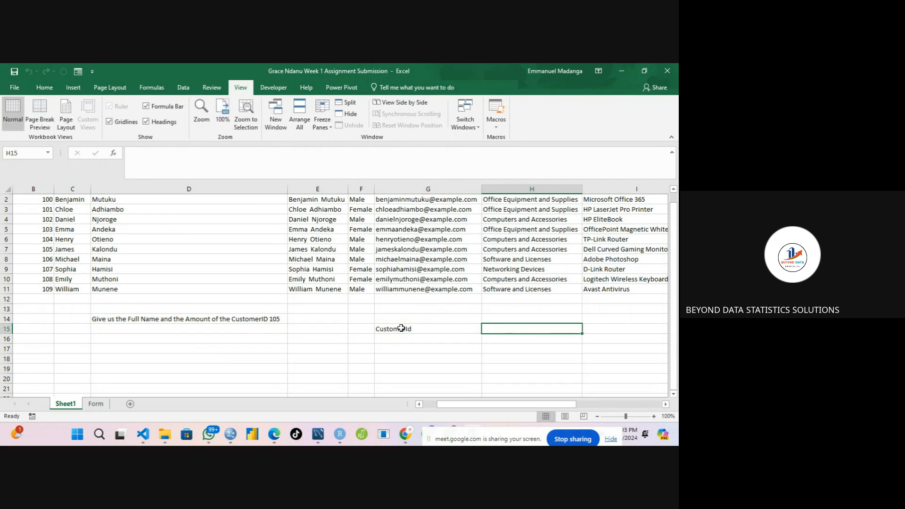
double_click(418, 329)
key(BackSpace)
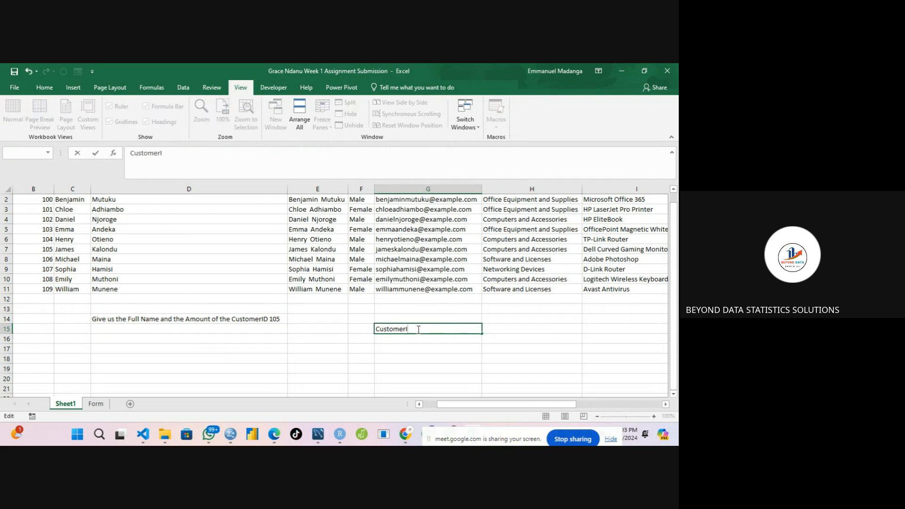
text(D)
key(Tab)
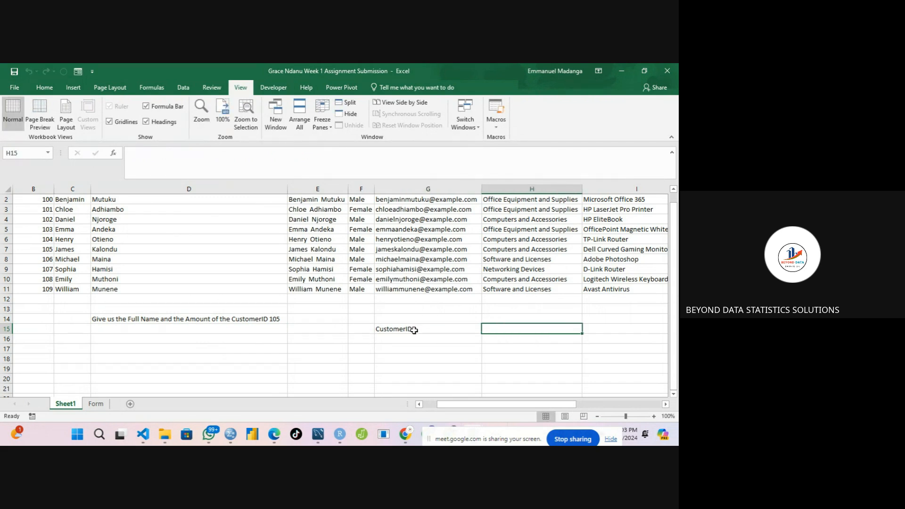
Add the headers "Full Name" and "Item Name" in H15 and I15.
click(412, 329)
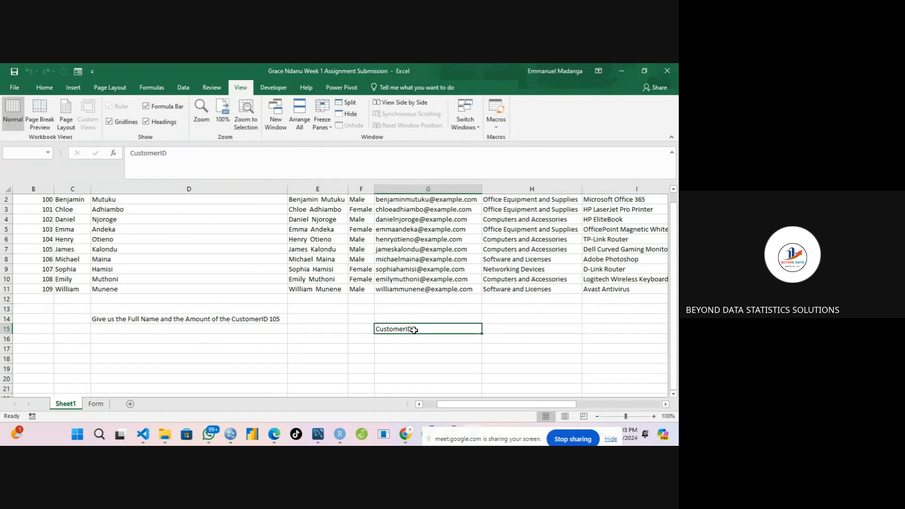
click(488, 328)
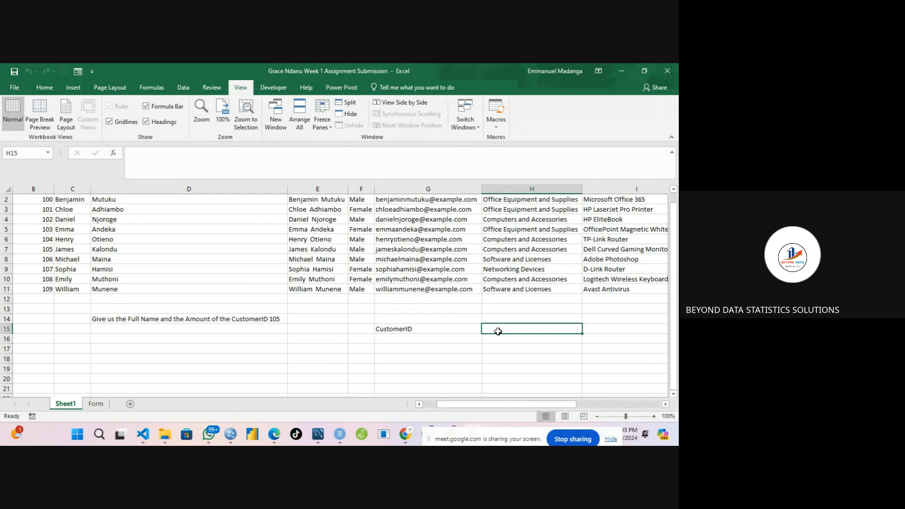
text(Full Name)
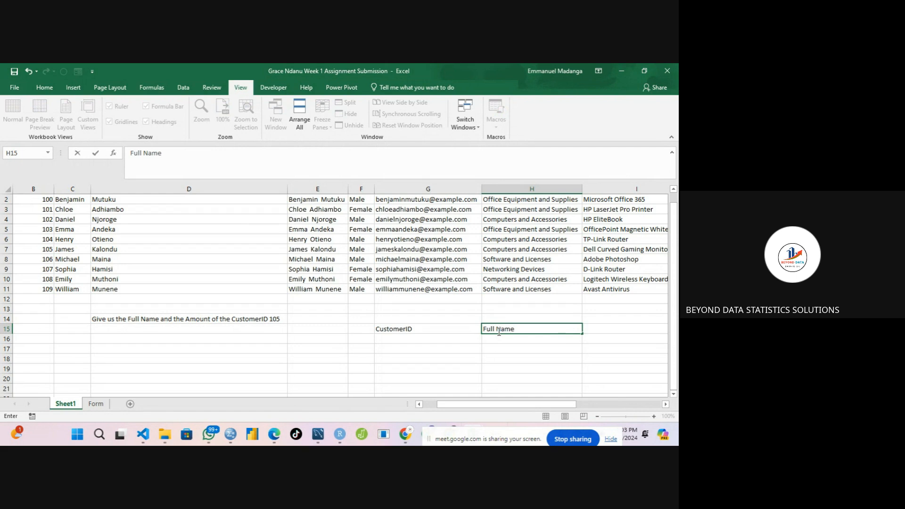
key(Tab)
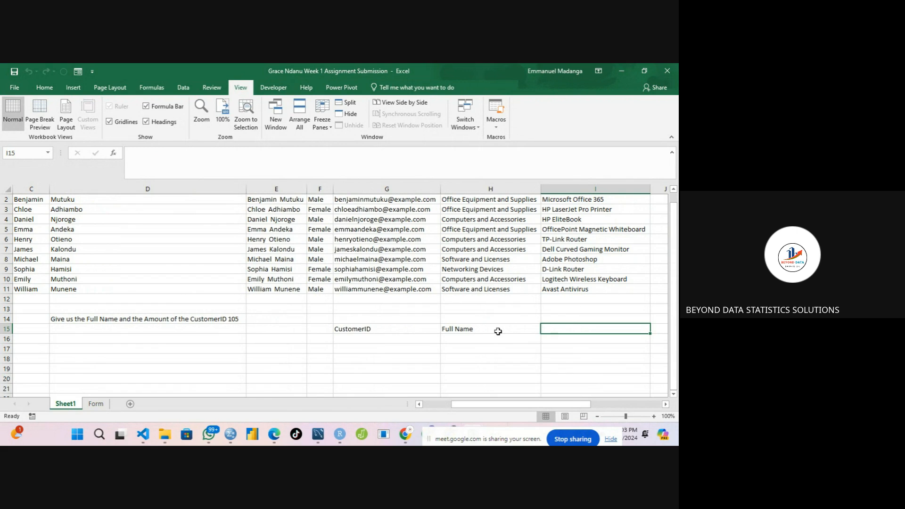
text(Amount)
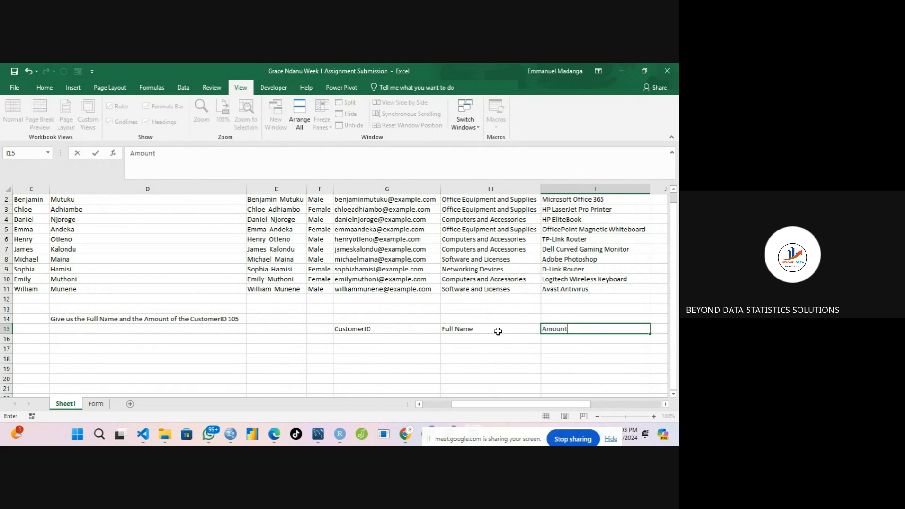
key(BackSpace)
key(BackSpace)
key(BackSpace)
key(BackSpace)
key(BackSpace)
key(BackSpace)
text(Item)
drag(673, 262, 673, 256)
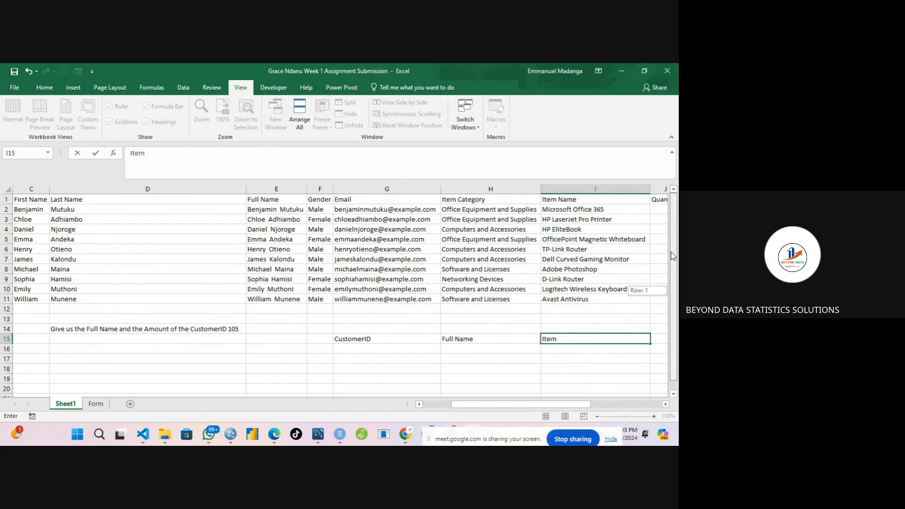
drag(673, 256, 671, 276)
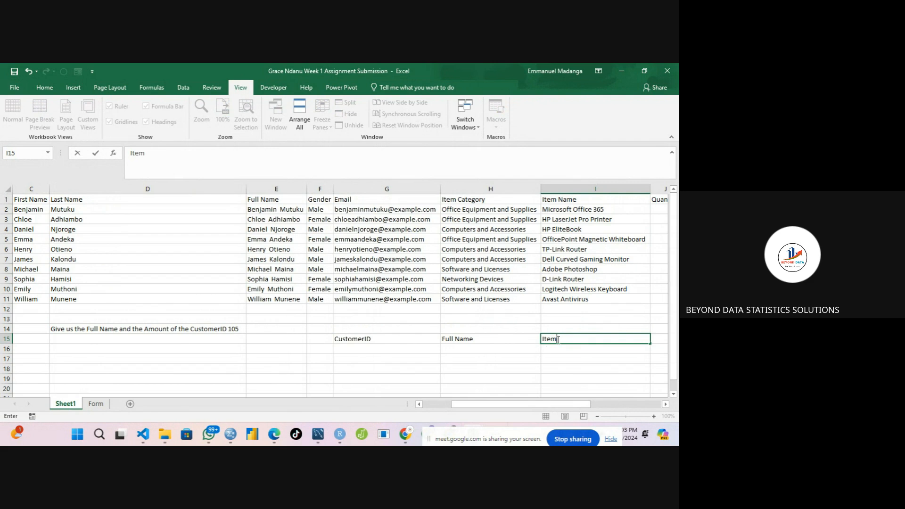
text(Namwe)
key(BackSpace)
key(BackSpace)
text(e)
key(Tab)
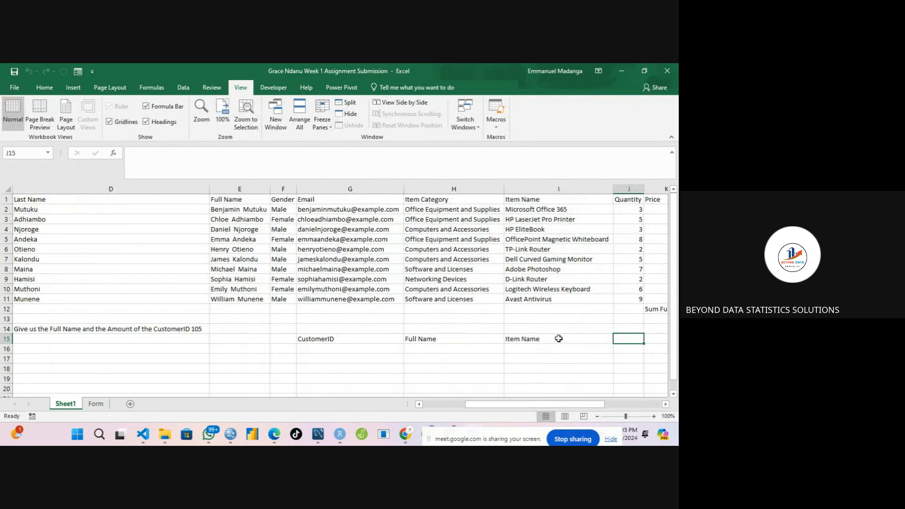
Add the header "Amount" in J15 to complete the lookup table headings.
text(Amout)
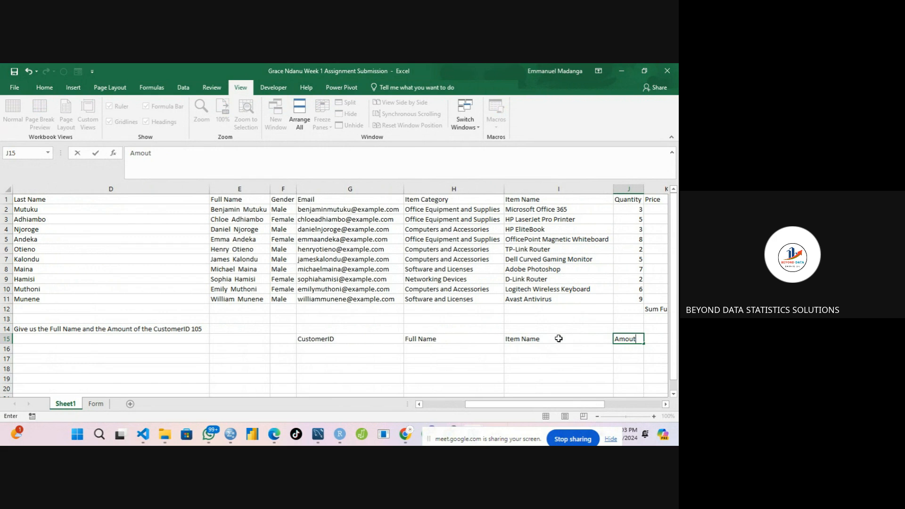
key(BackSpace)
text(nt)
click(475, 349)
click(369, 350)
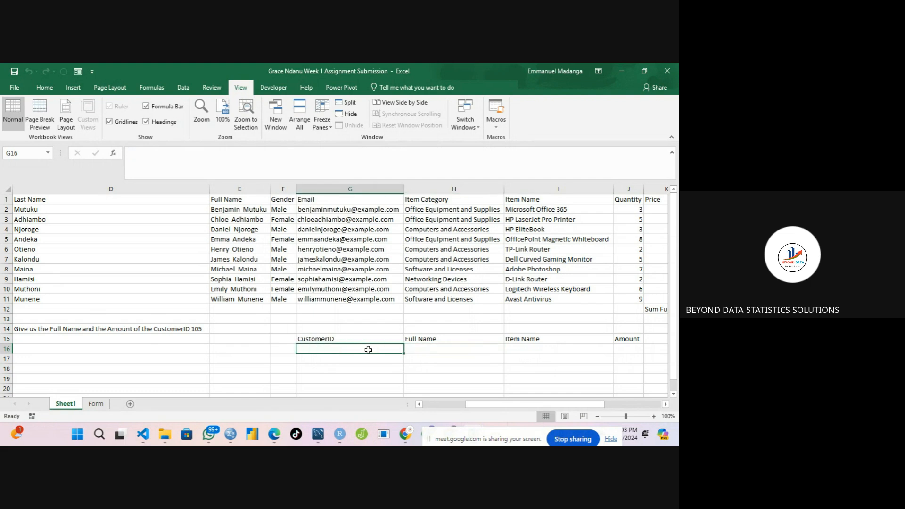
click(447, 351)
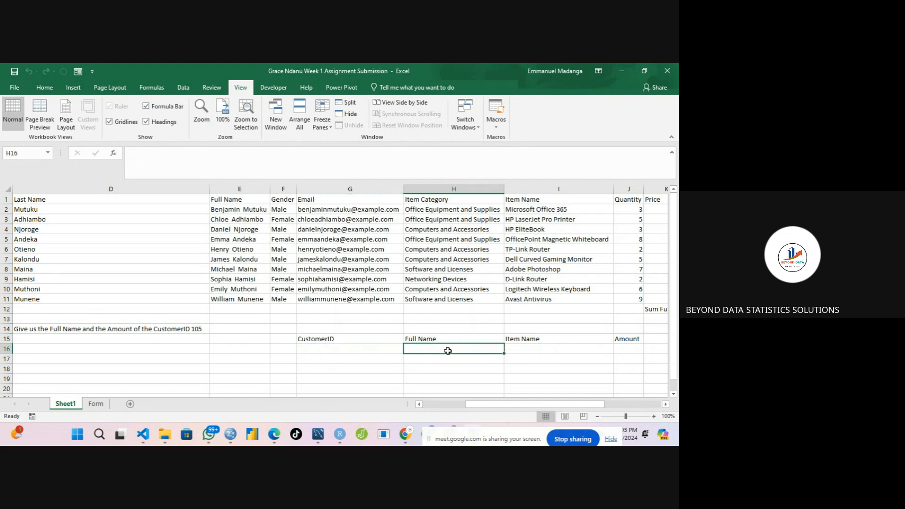
click(529, 352)
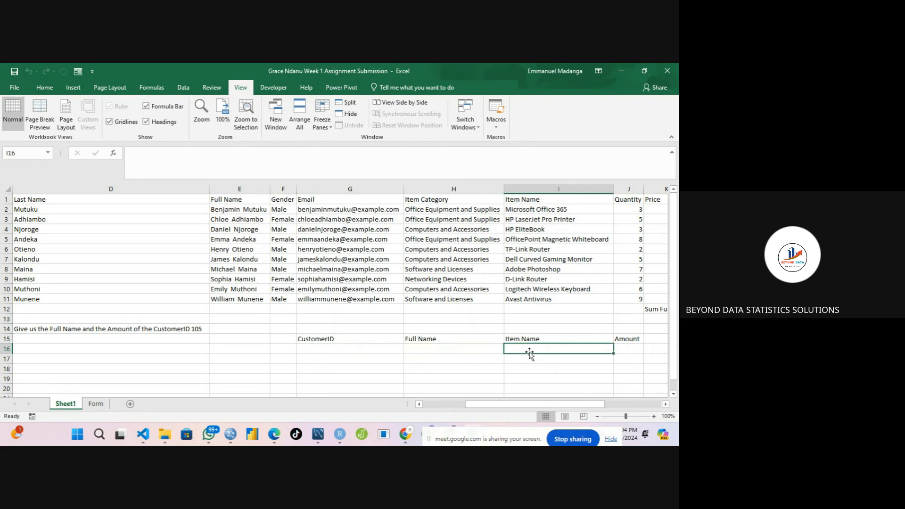
Build a VLOOKUP in H16 that looks up G16 in the range B1:L11, returning column 4 with exact match 0.
click(441, 348)
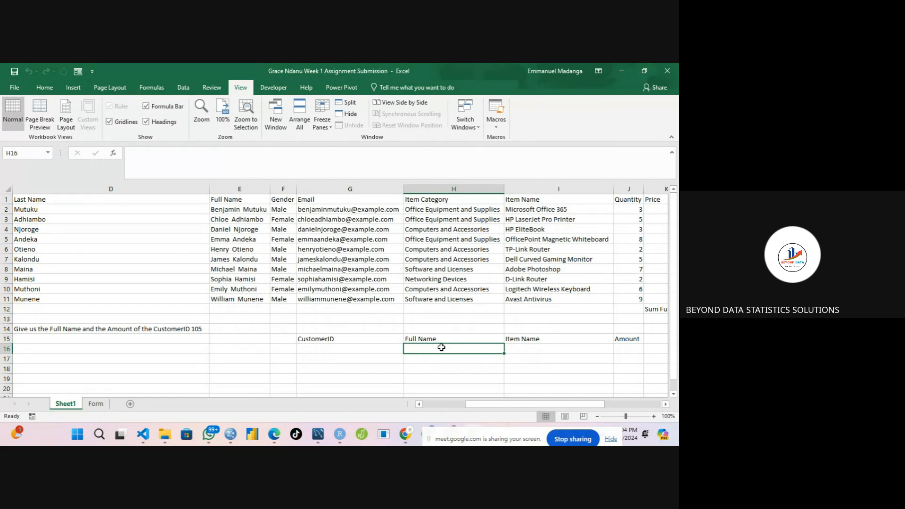
text(=)
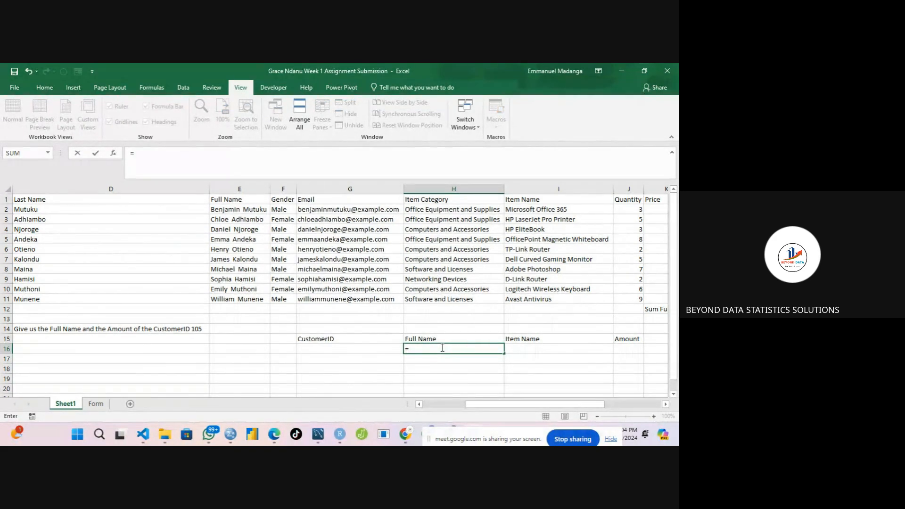
text(Vlook)
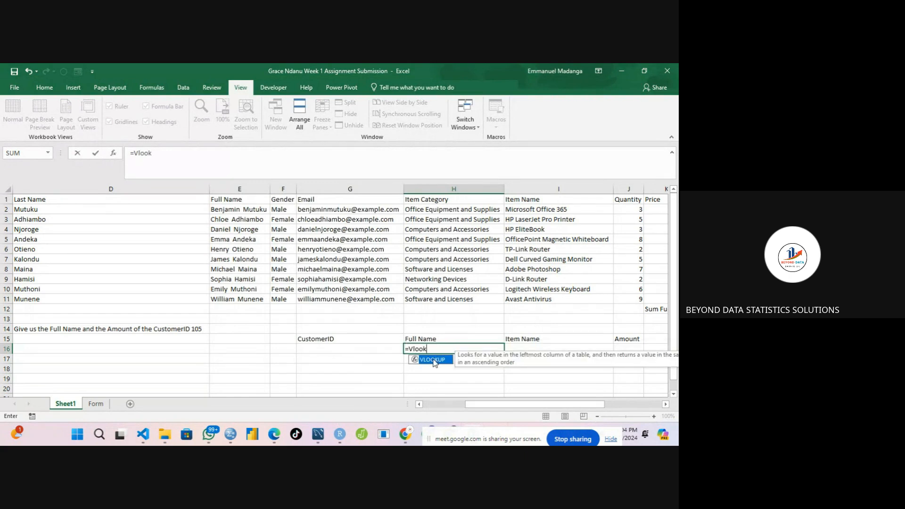
double_click(432, 360)
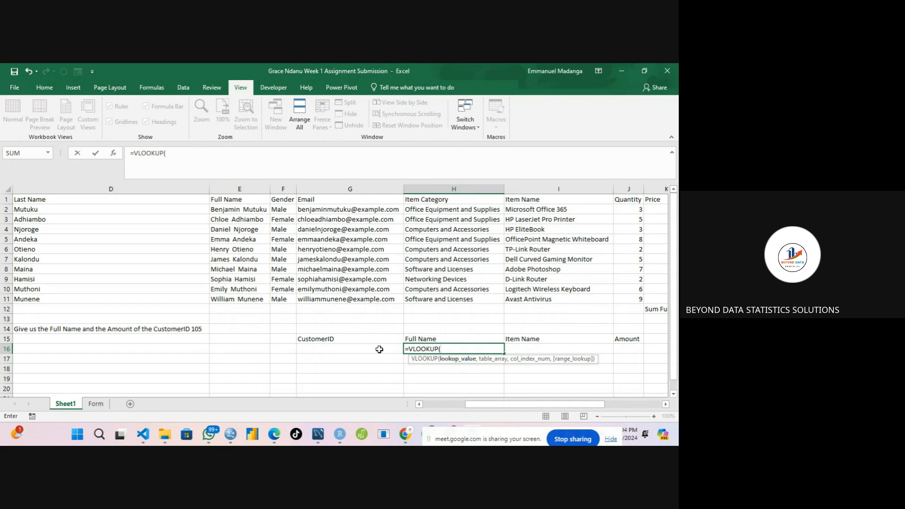
click(355, 350)
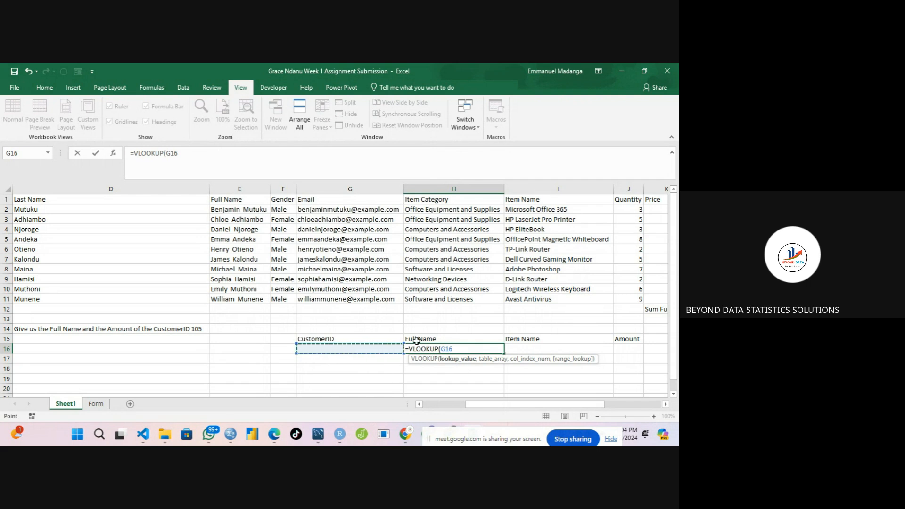
text(,)
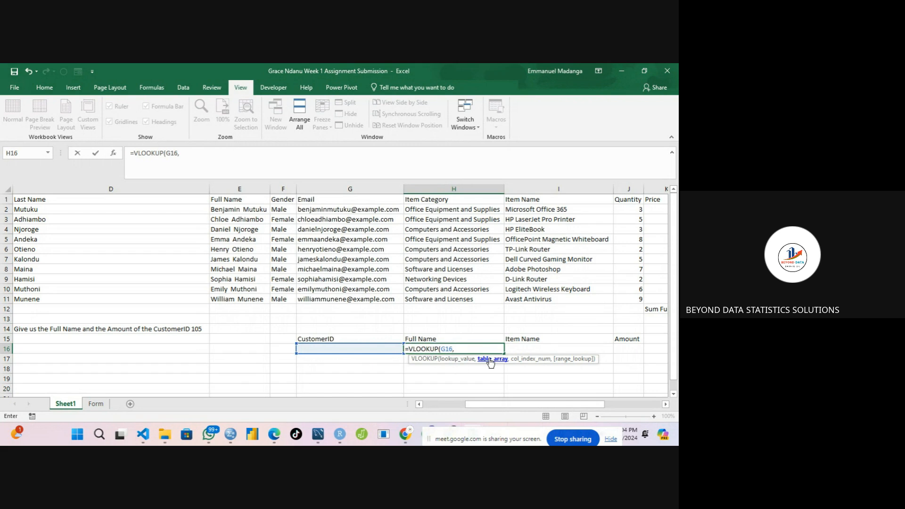
drag(526, 404, 470, 410)
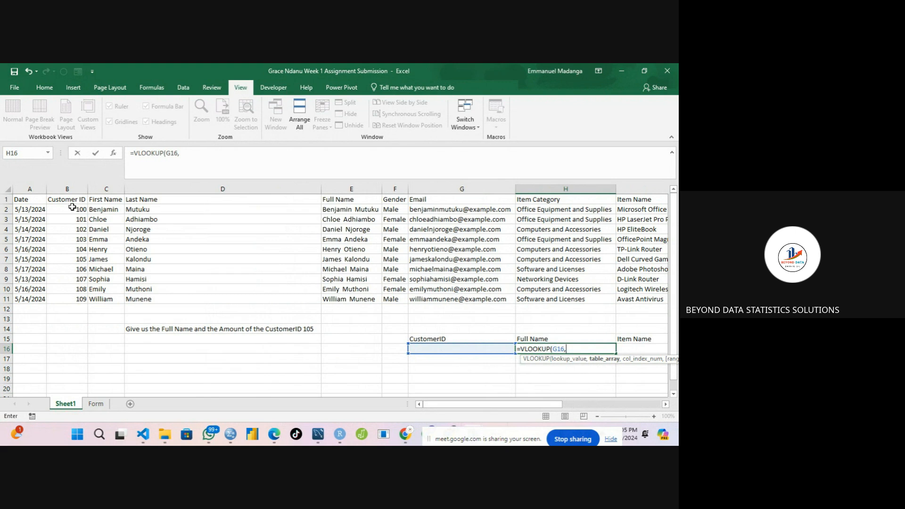
drag(70, 200, 516, 306)
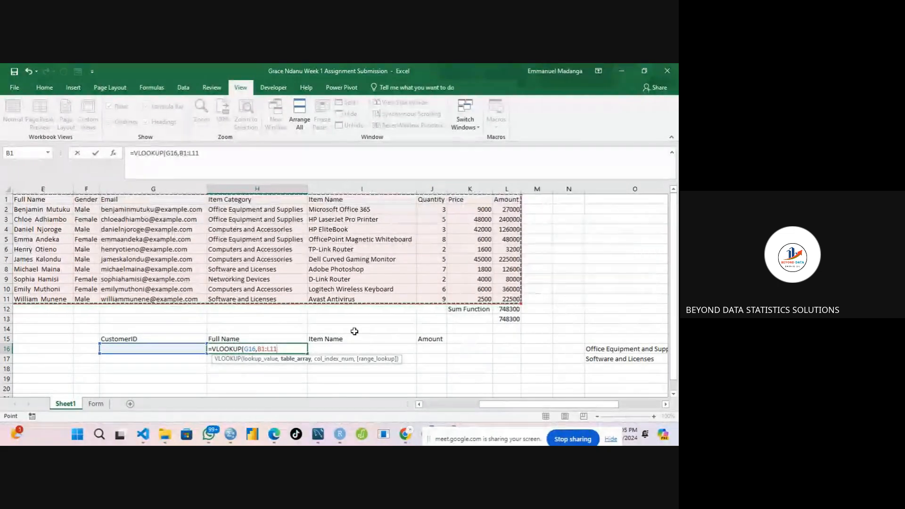
text(,)
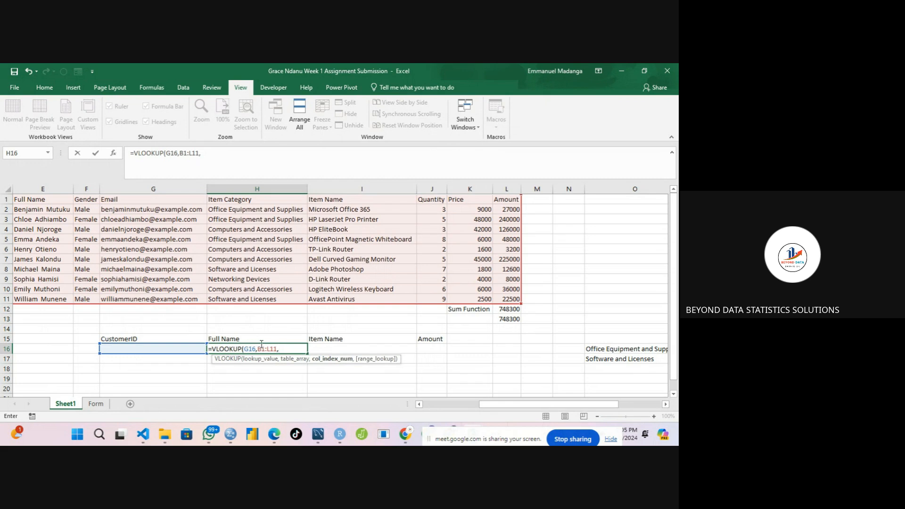
drag(481, 404, 426, 404)
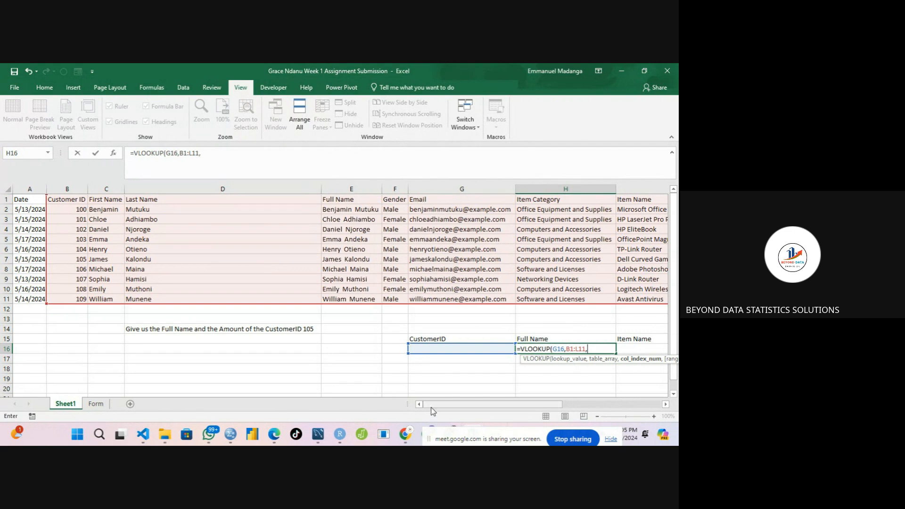
drag(440, 407, 483, 406)
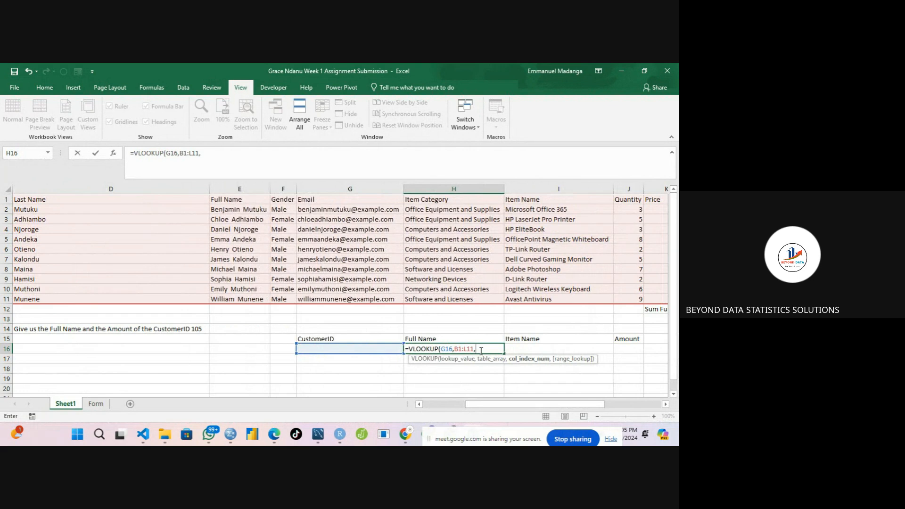
text(4,)
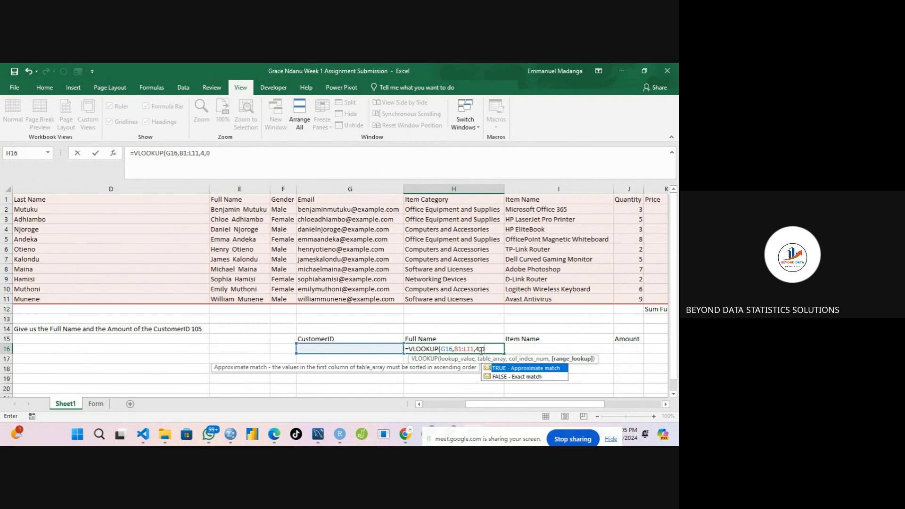
text(0))
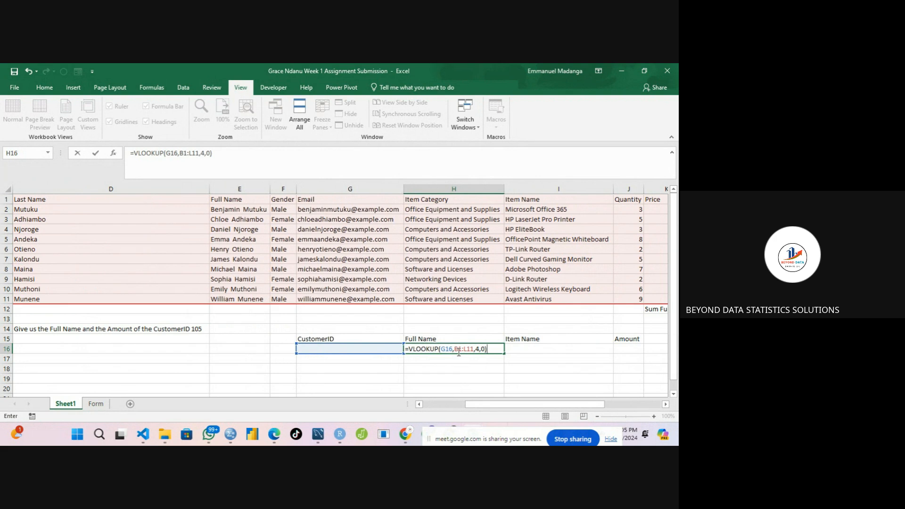
Lock the formula references to $G16 and $B$1:$L$11, then confirm the VLOOKUP in H16.
click(447, 349)
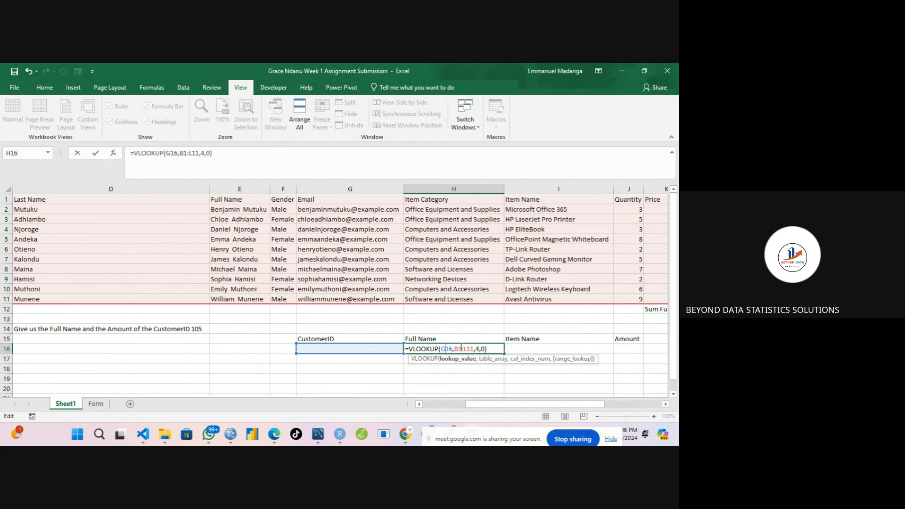
click(462, 348)
click(479, 348)
drag(505, 407, 462, 409)
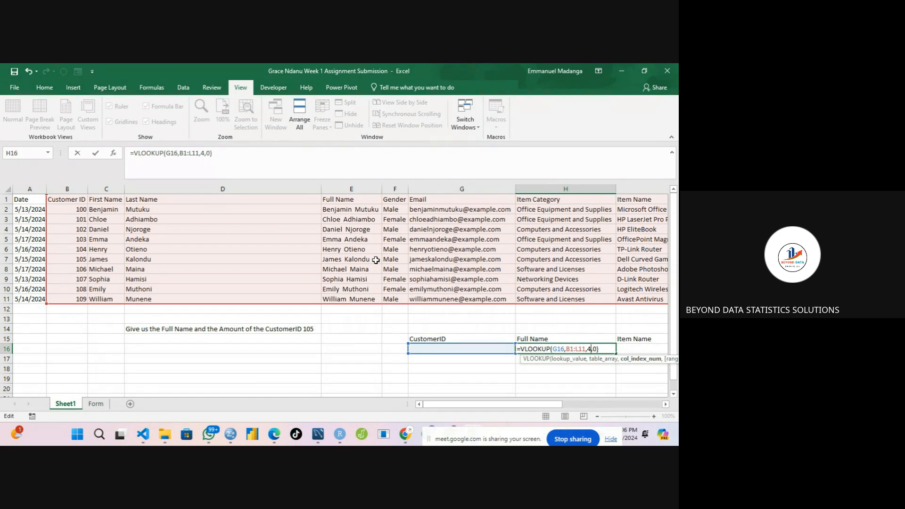
drag(497, 409, 556, 408)
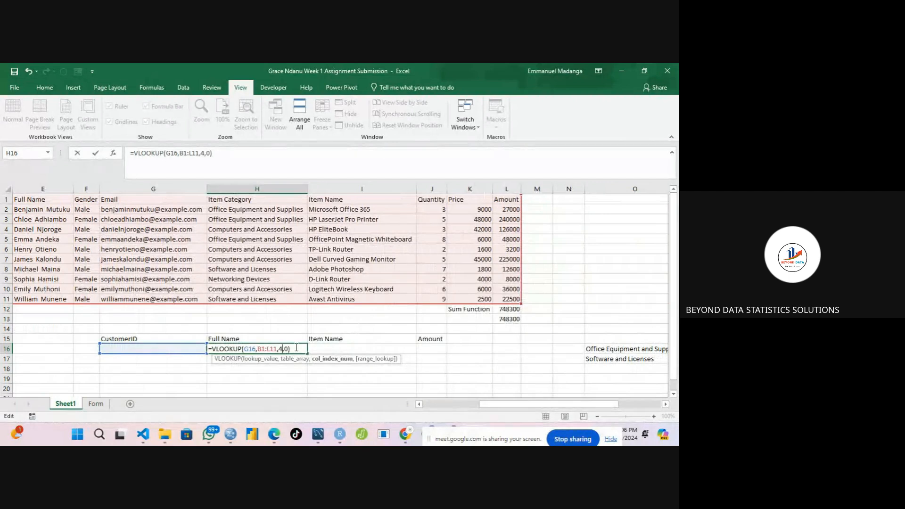
click(289, 349)
click(259, 349)
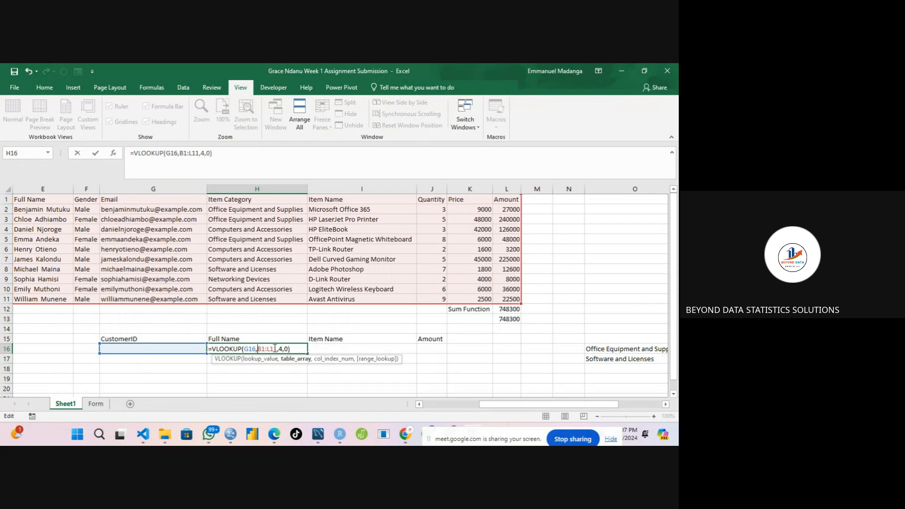
text($B$1:$L)
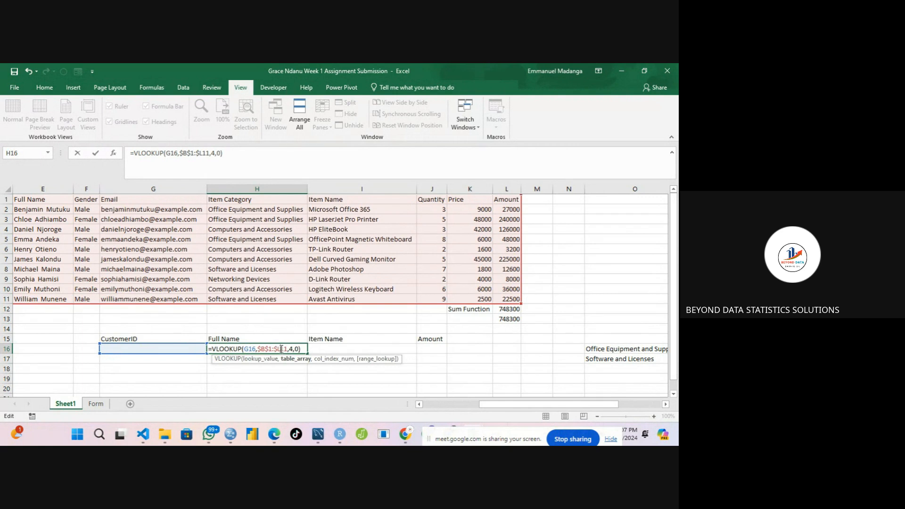
text($)
click(244, 348)
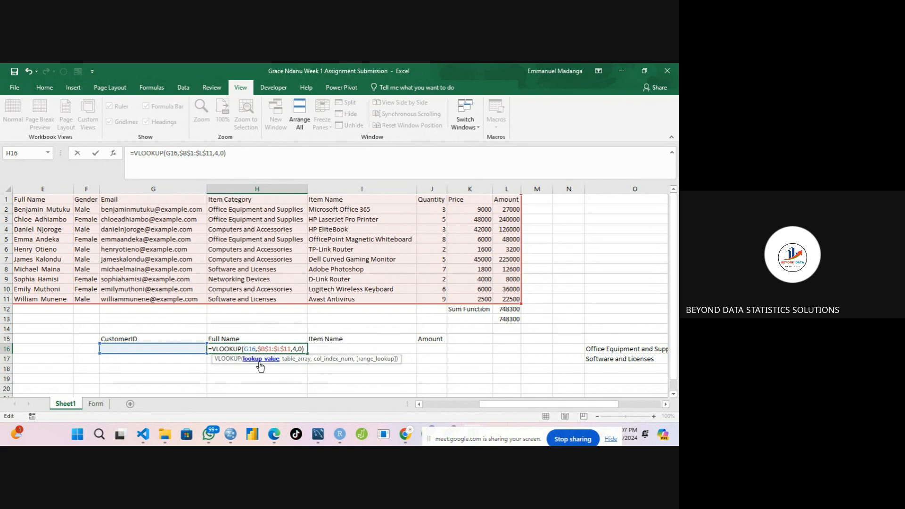
text($)
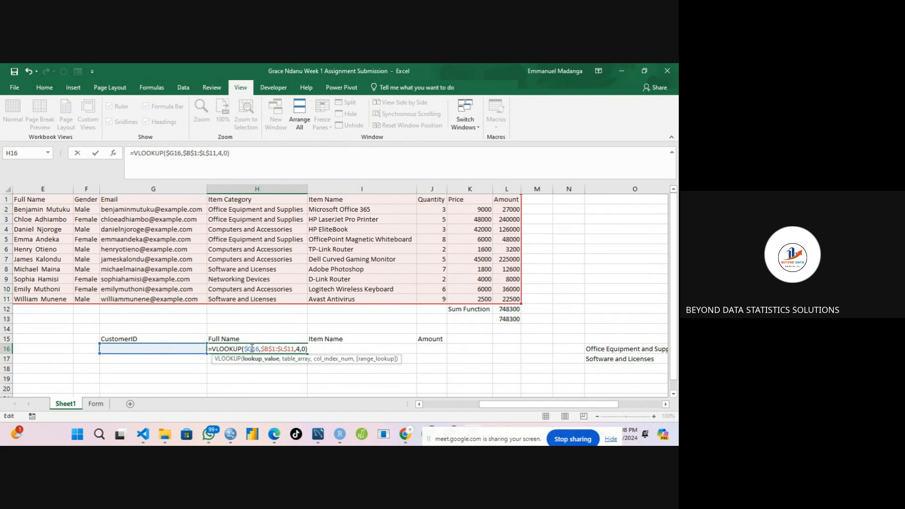
key(Return)
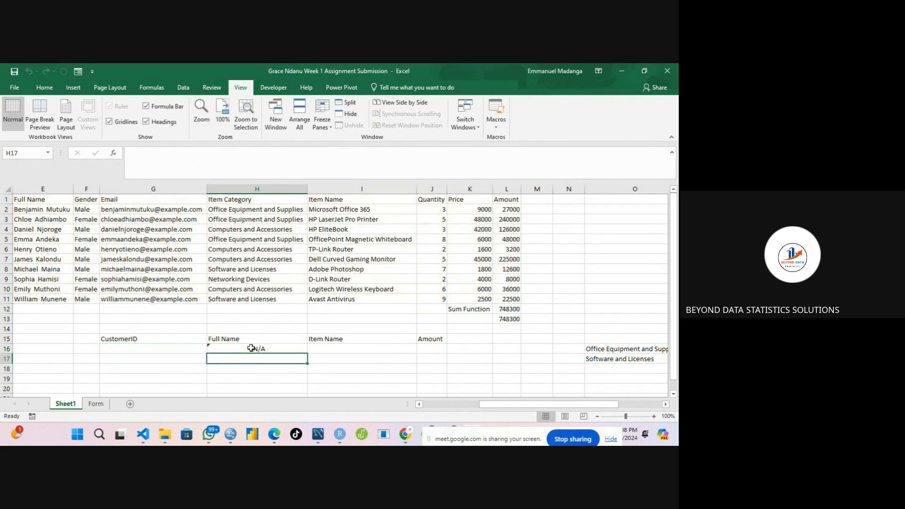
Enter the customer ID 105 in G16 under the CustomerID heading.
click(238, 349)
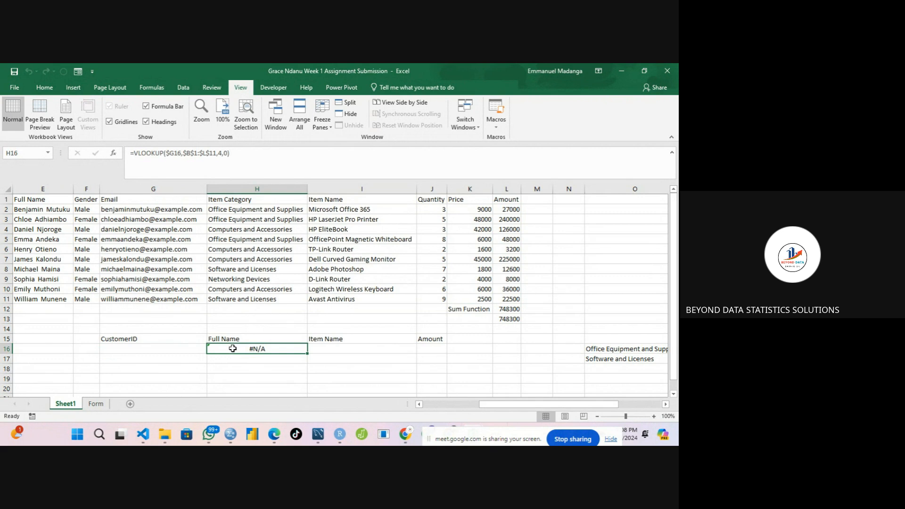
click(177, 349)
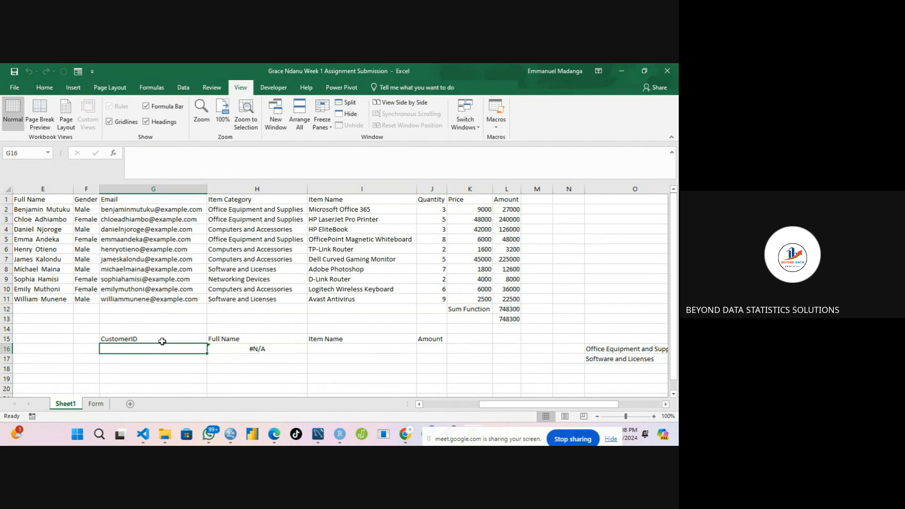
click(239, 349)
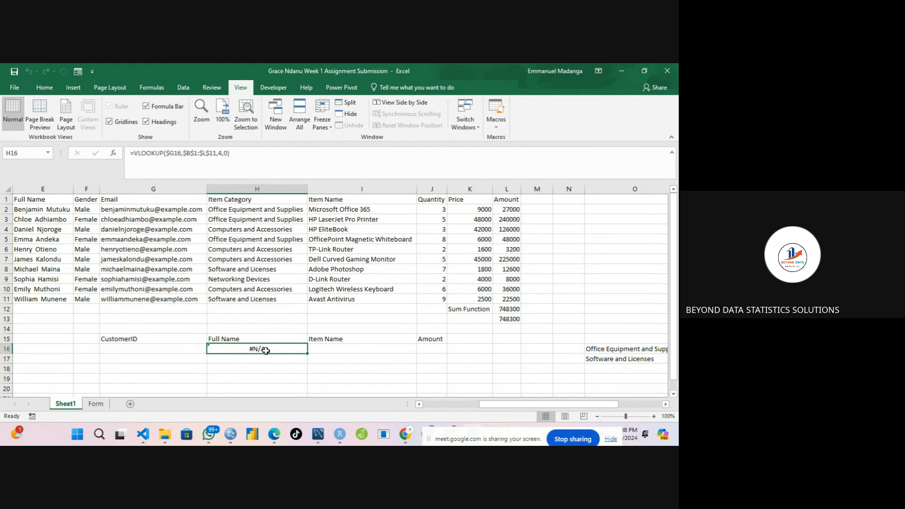
click(193, 350)
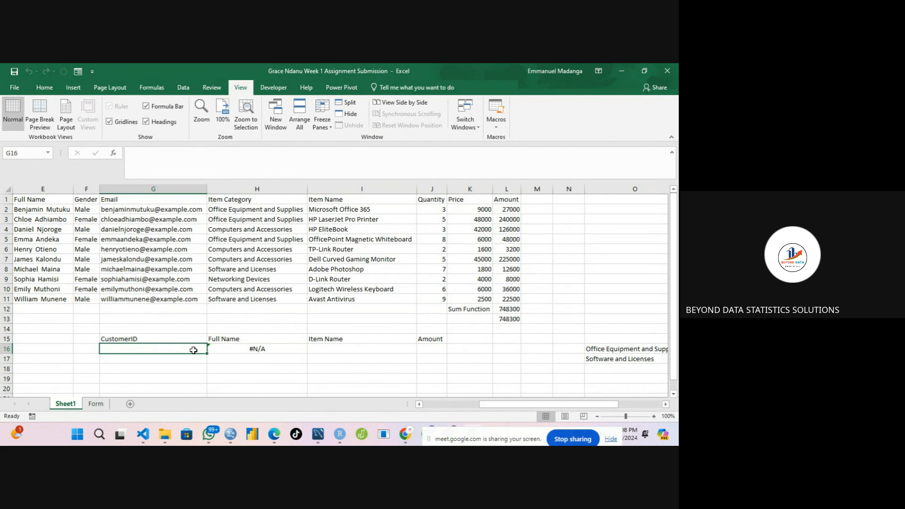
text(0)
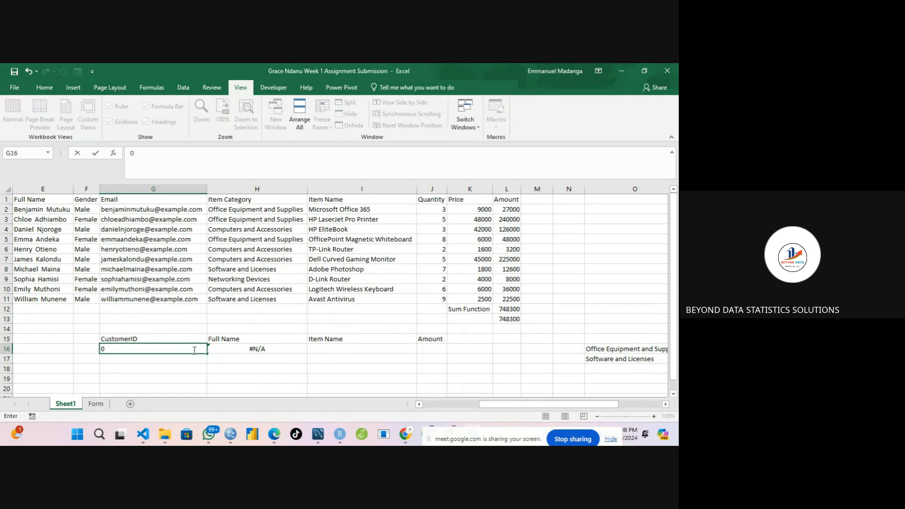
text(105)
key(Return)
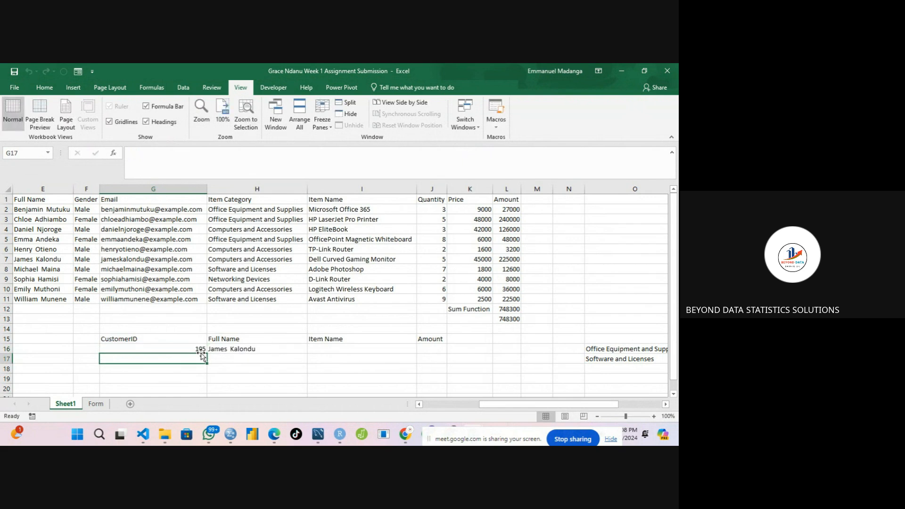
Compare the returned full name with customer 105's row in the data table.
click(240, 347)
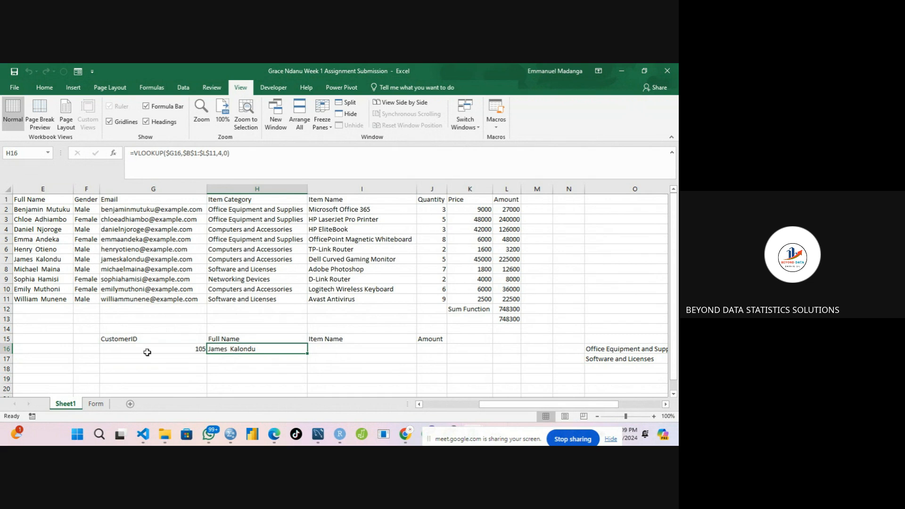
drag(517, 402, 441, 410)
click(75, 268)
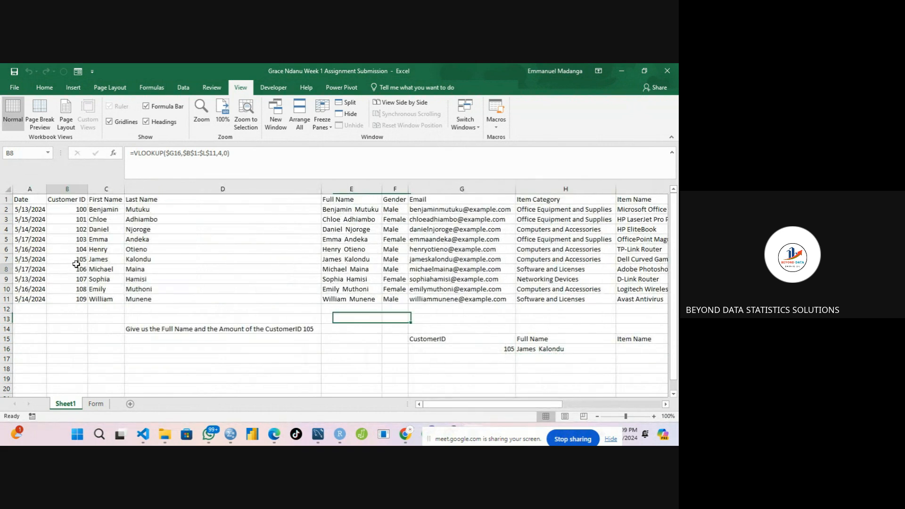
click(96, 260)
click(344, 258)
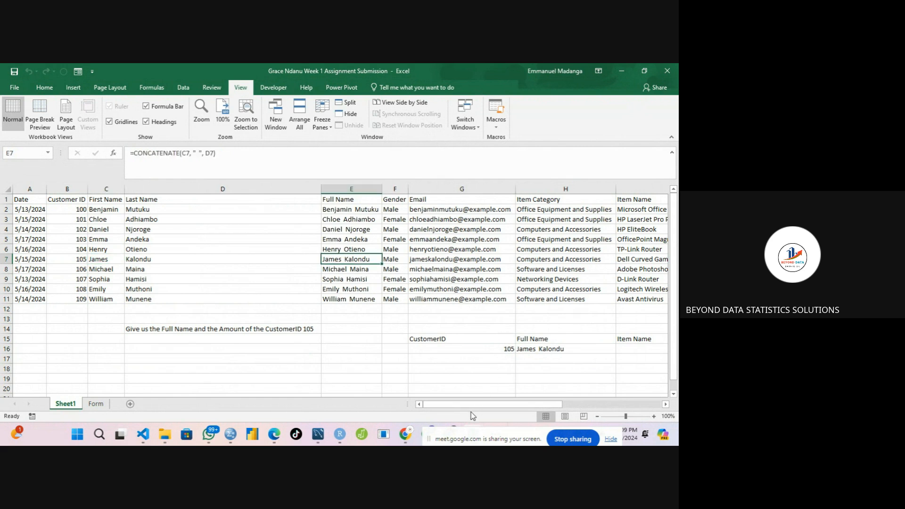
Start a VLOOKUP in I16 under Item Name, using G16 as the lookup value.
drag(479, 407, 554, 390)
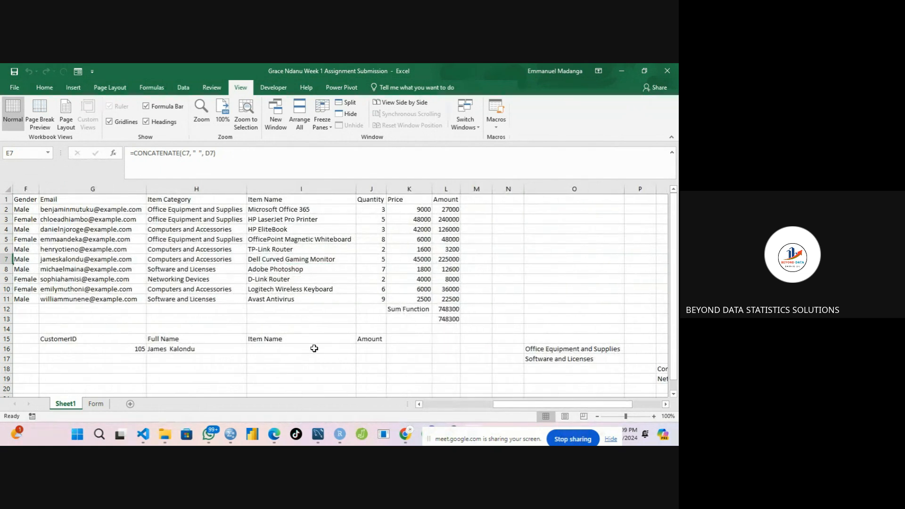
click(297, 349)
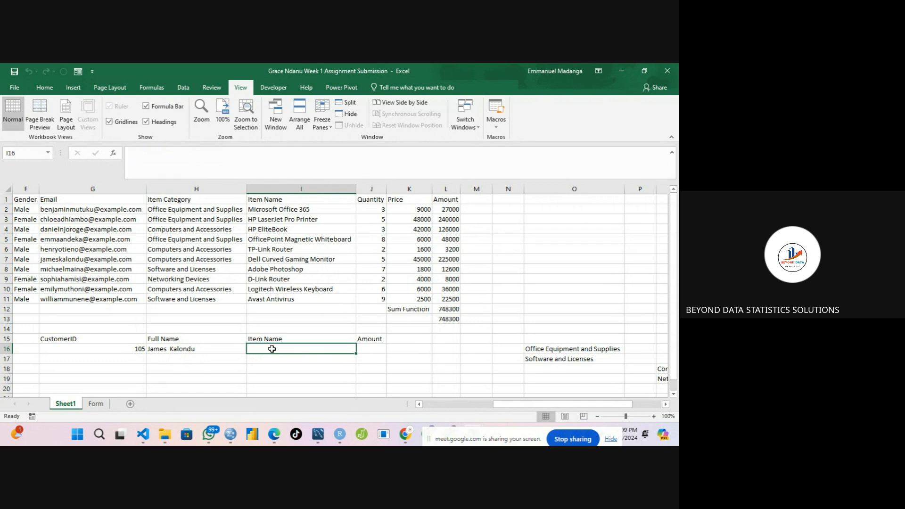
text(=)
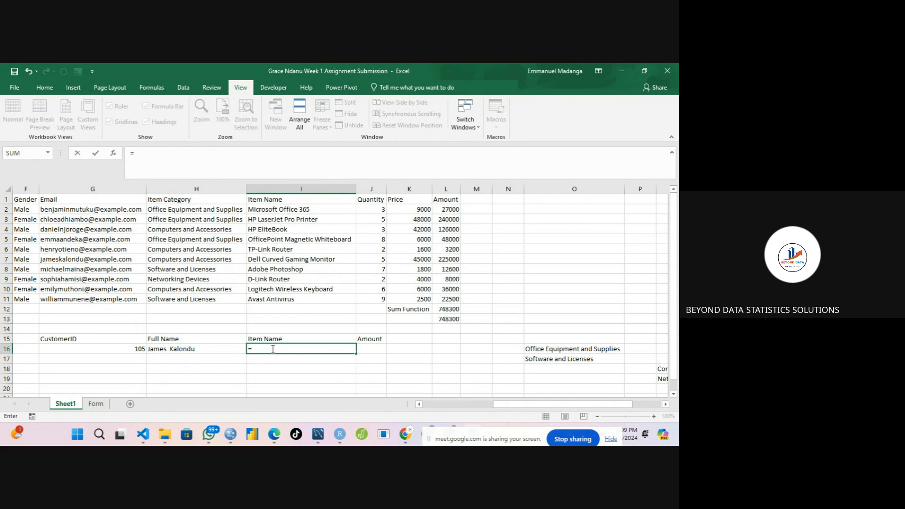
text(Vlook)
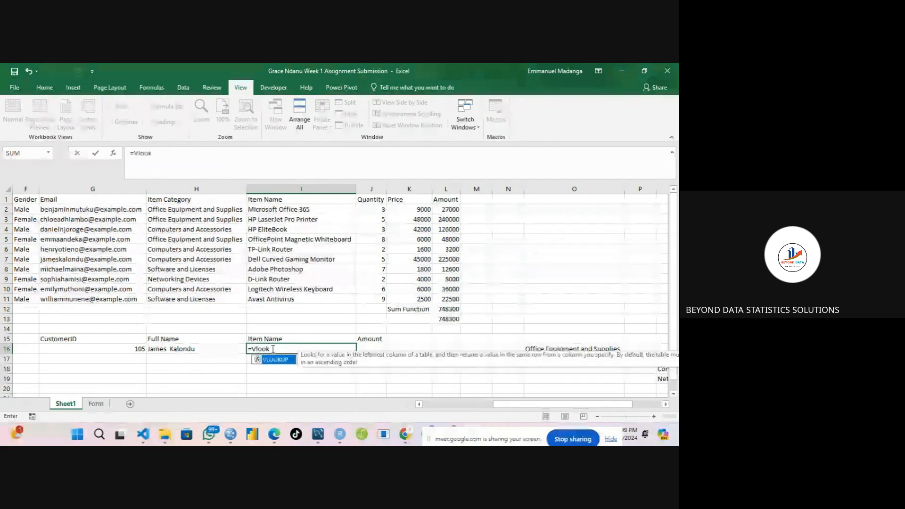
double_click(274, 359)
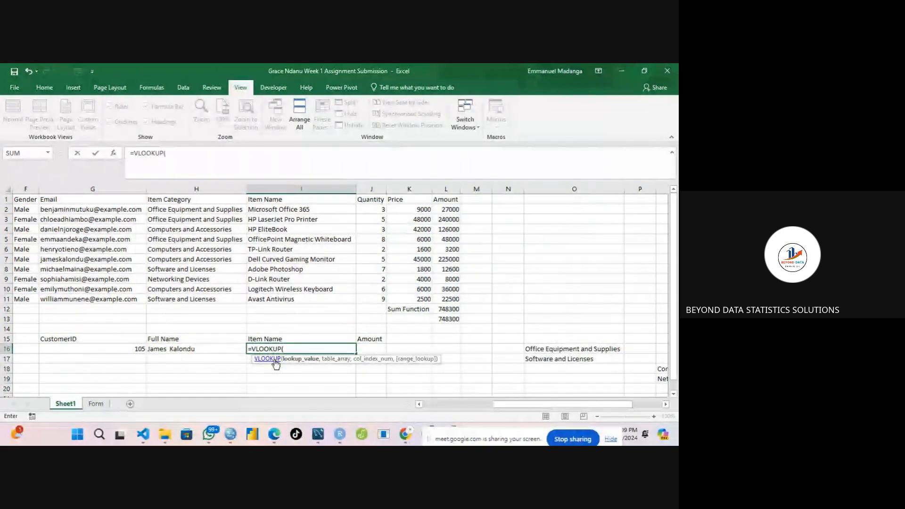
click(116, 350)
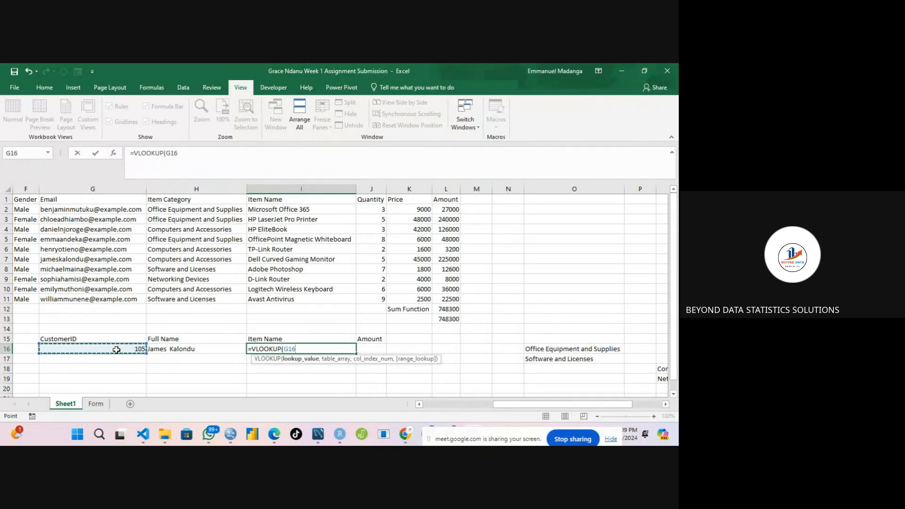
text(,)
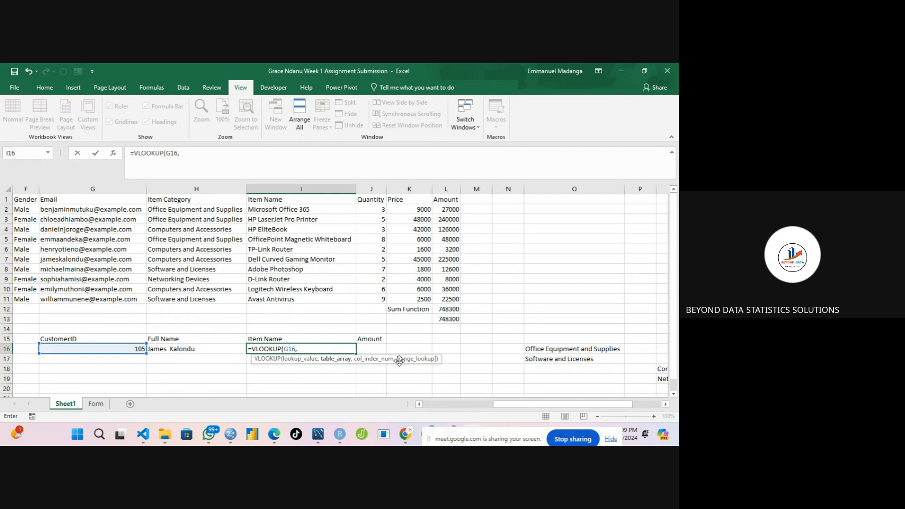
Set the VLOOKUP's table array to B1:L11, column index 8 and exact match 0, then confirm the formula.
drag(502, 409, 491, 409)
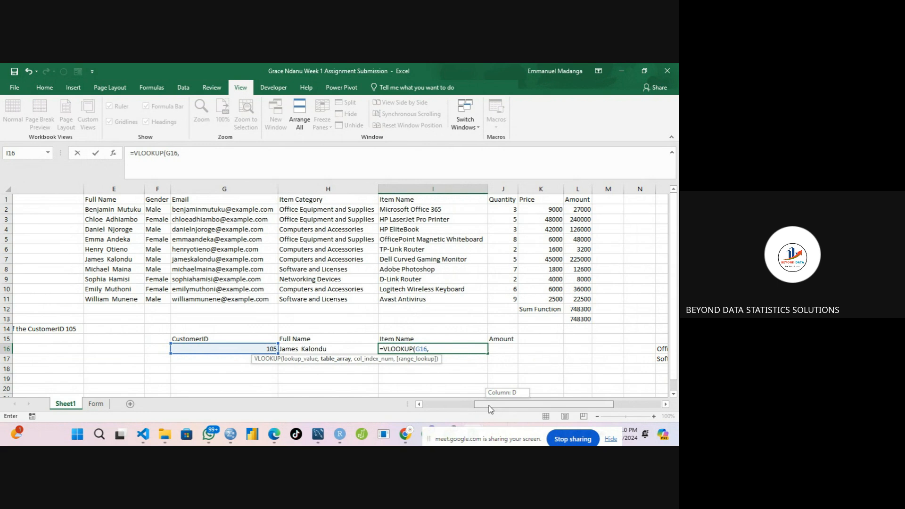
drag(491, 410, 437, 401)
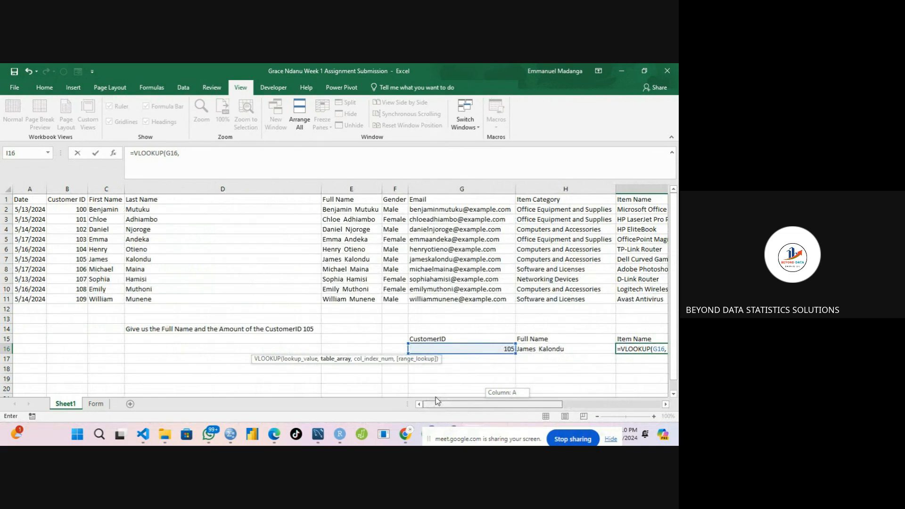
drag(435, 399, 436, 399)
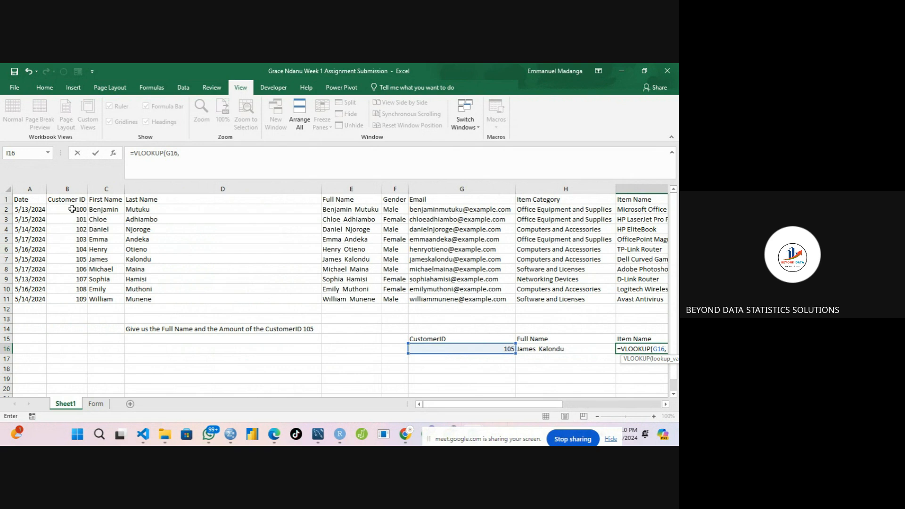
drag(71, 199, 453, 302)
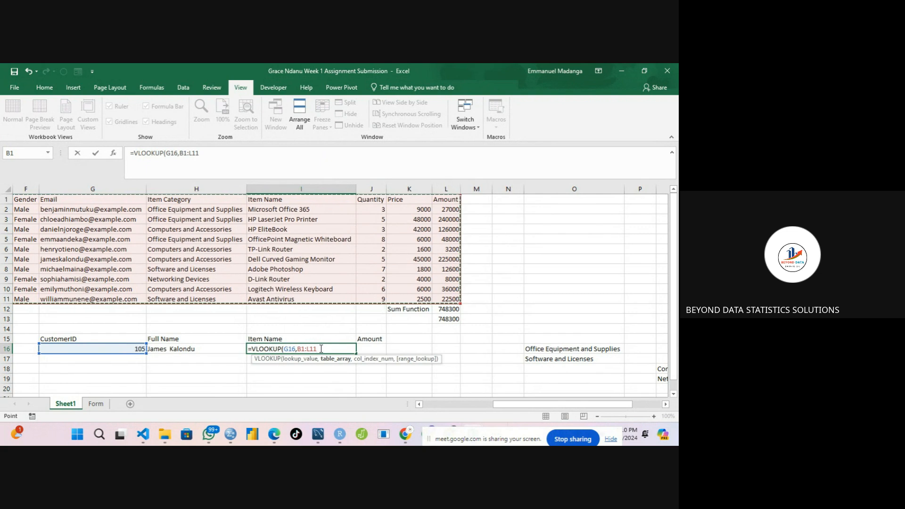
text(,)
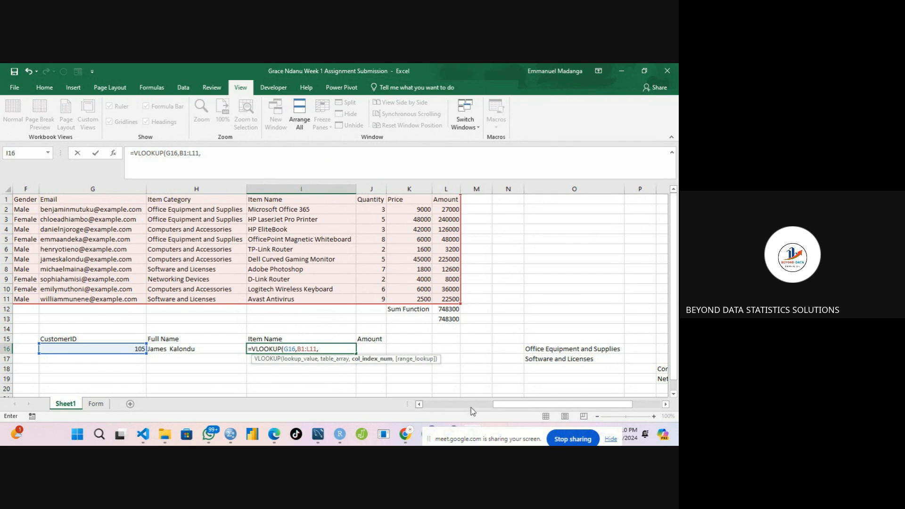
drag(503, 407, 458, 409)
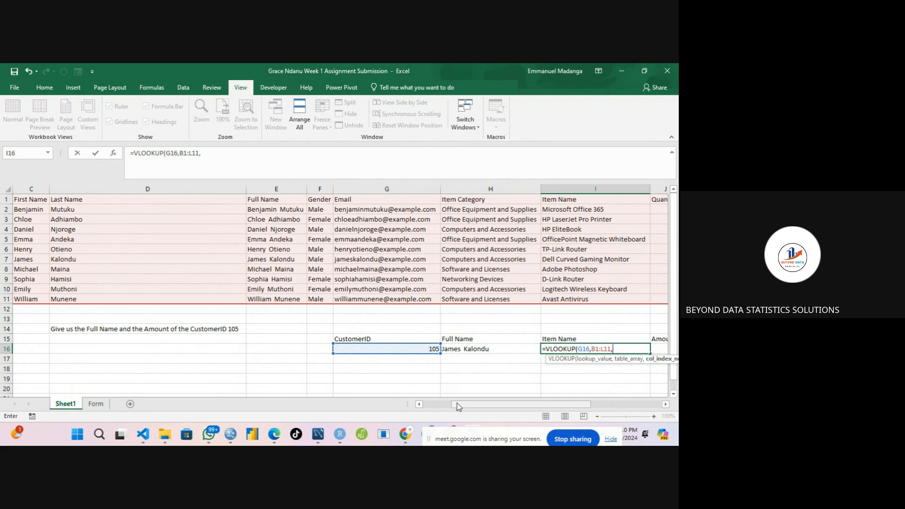
drag(458, 404, 502, 403)
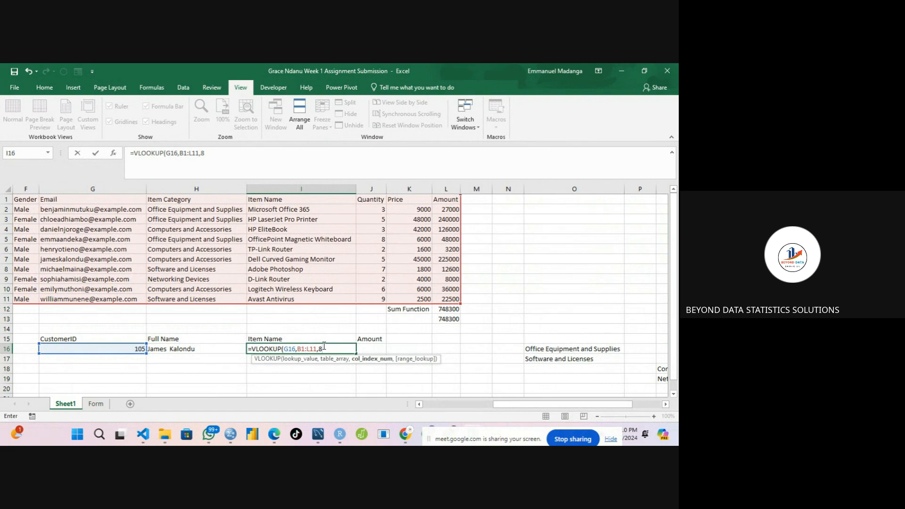
text(,)
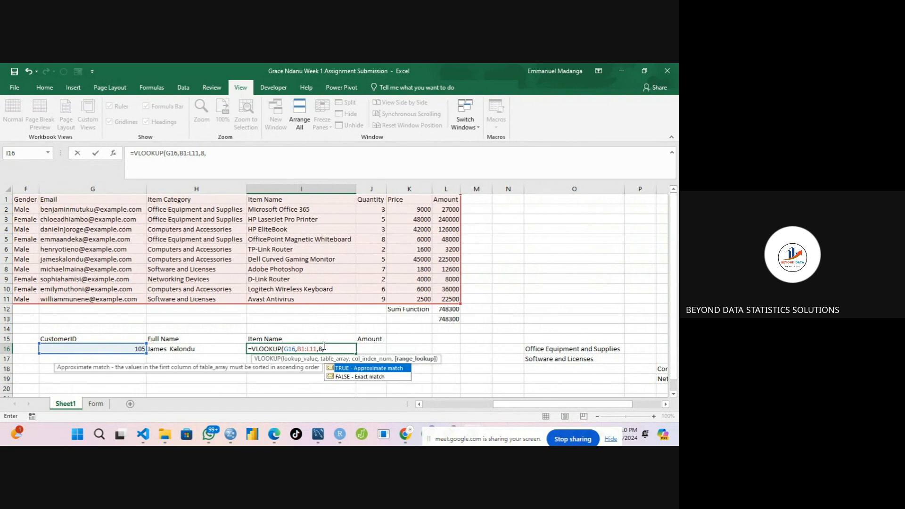
text(0))
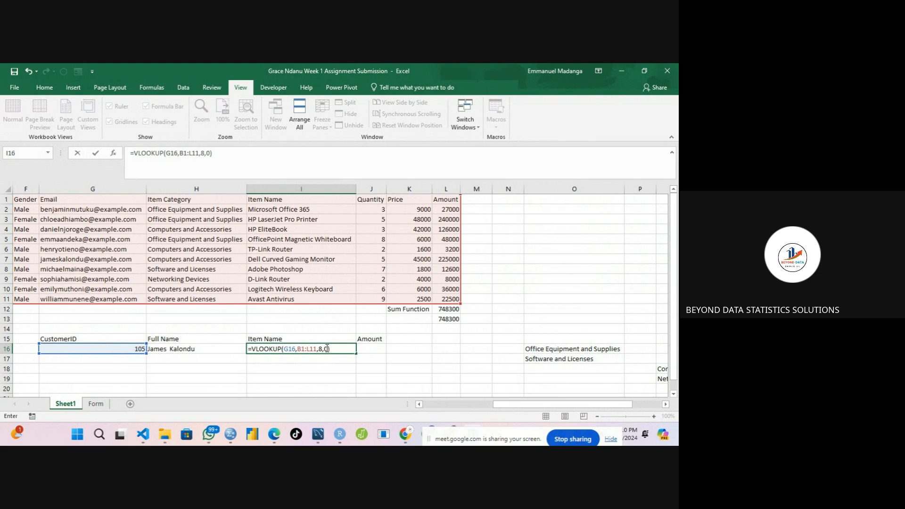
click(327, 349)
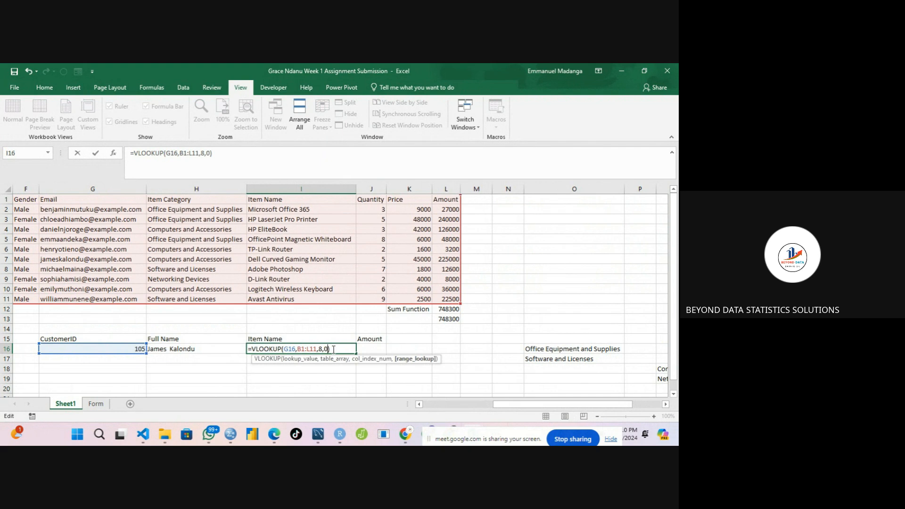
click(334, 349)
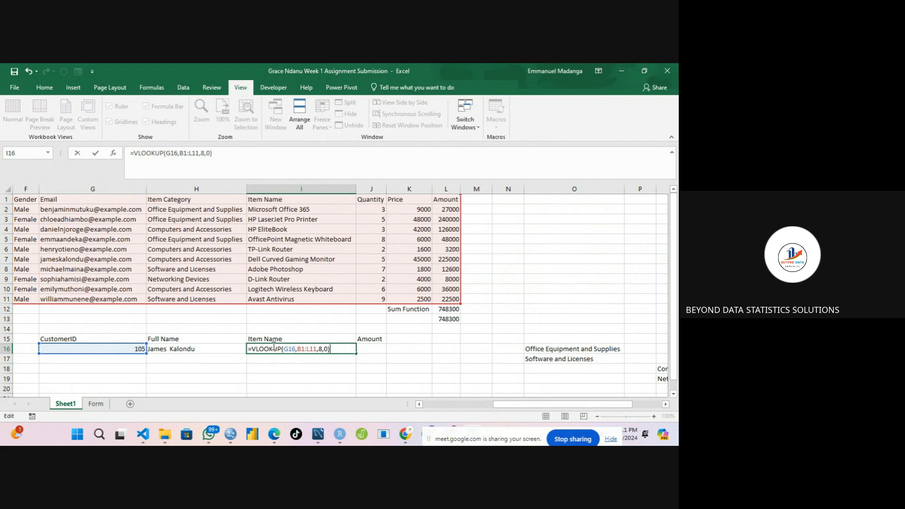
key(Return)
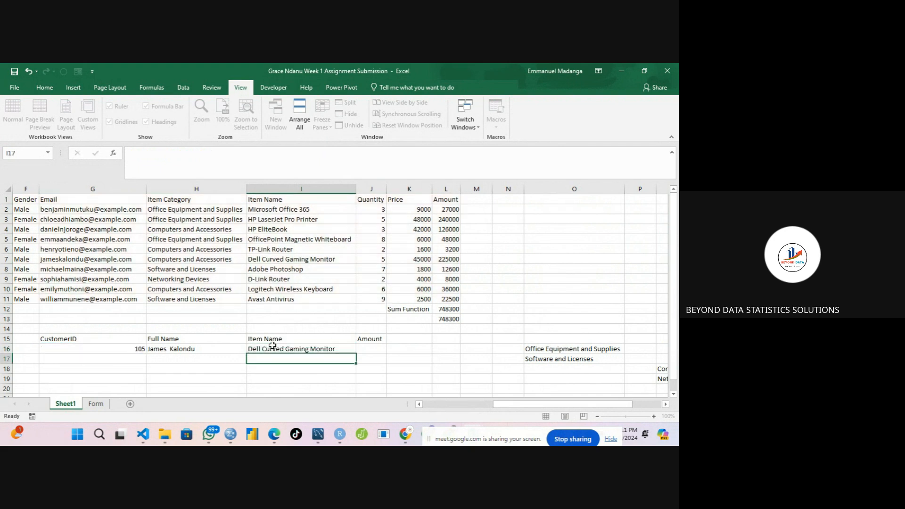
Compare the returned item name with customer 105's row in the data table.
click(296, 348)
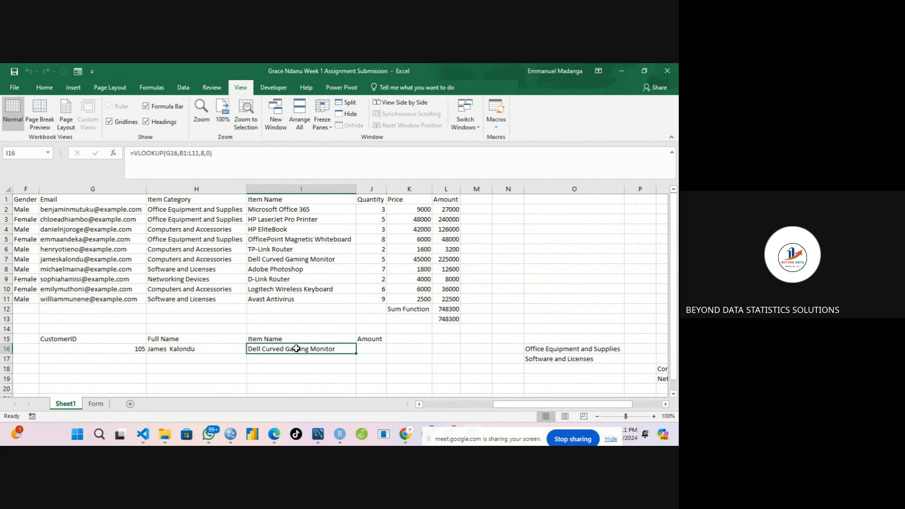
click(76, 258)
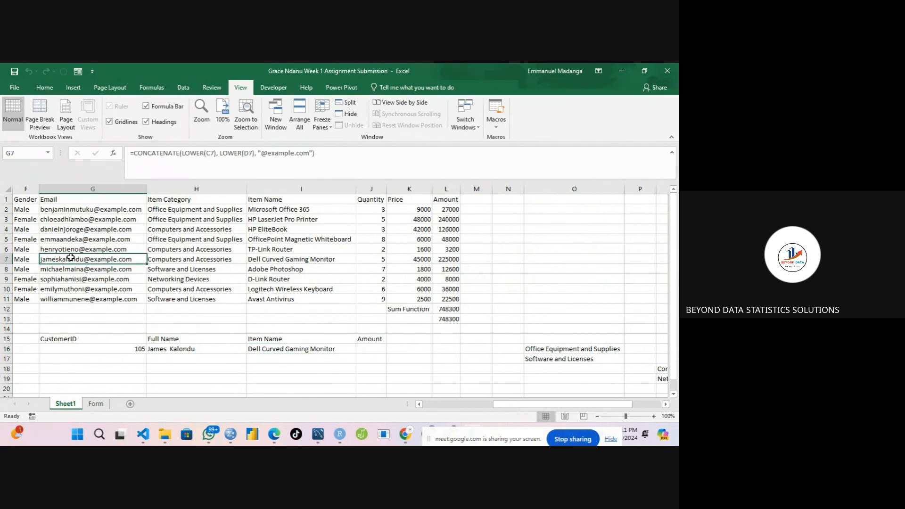
click(268, 260)
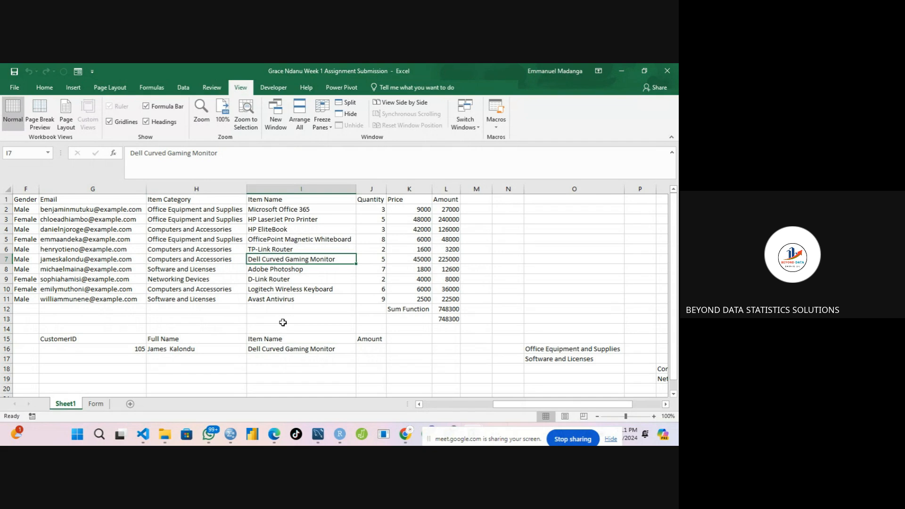
click(303, 349)
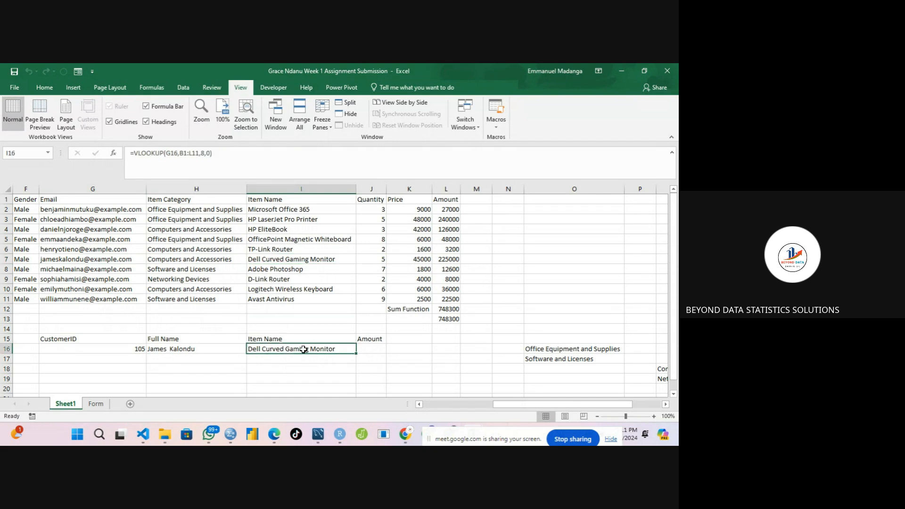
Lock the I16 formula references to $G16 and $B$1:$L$11, then confirm the VLOOKUP.
double_click(303, 350)
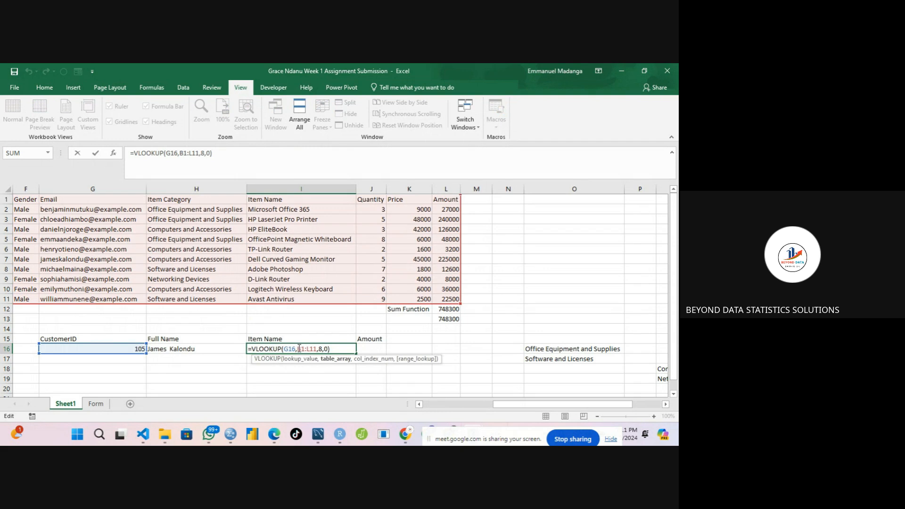
click(299, 349)
text($)
click(305, 349)
text($)
click(315, 349)
text($)
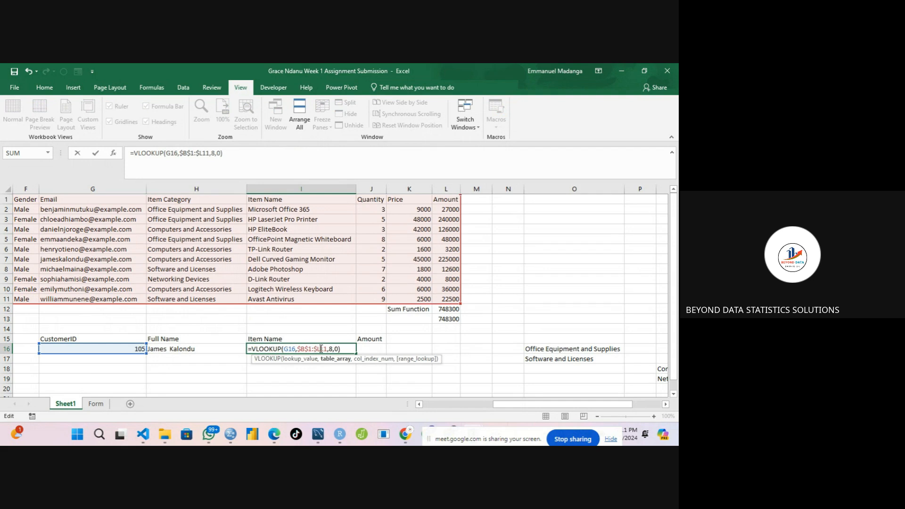
click(322, 349)
text($)
click(286, 349)
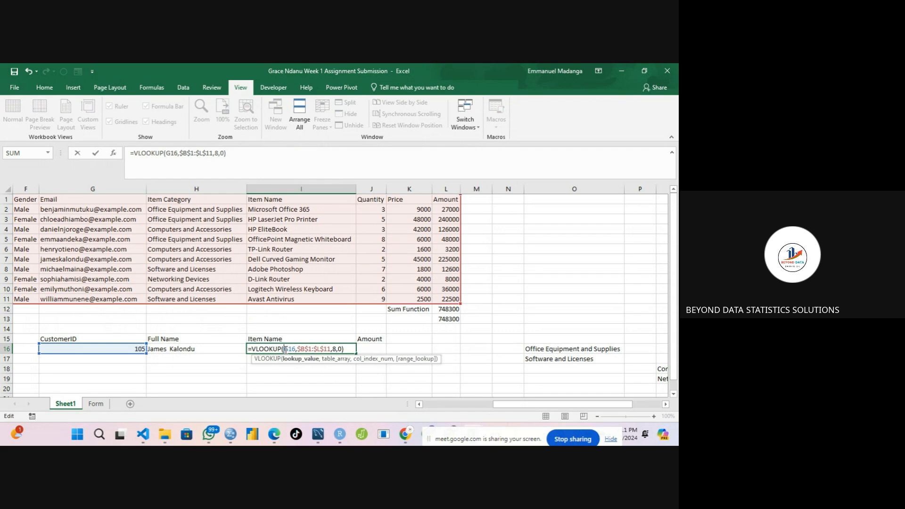
text($)
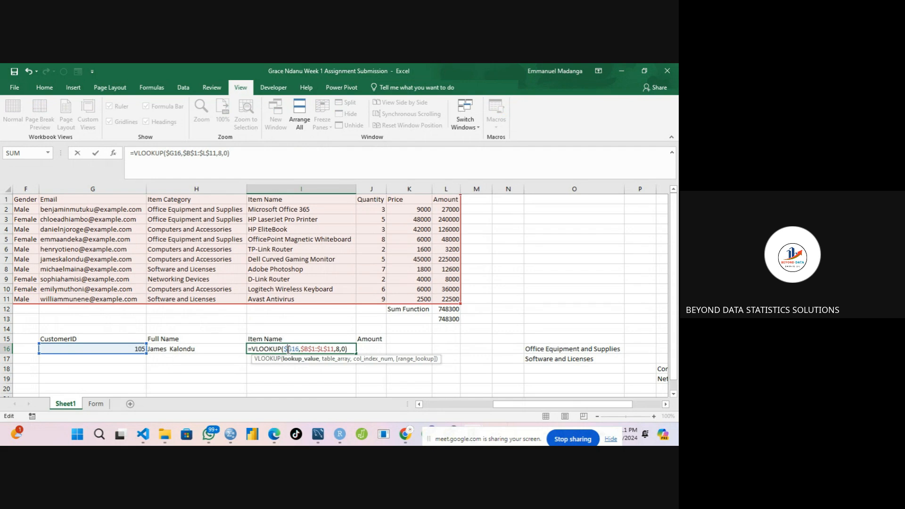
key(ctrl+Return)
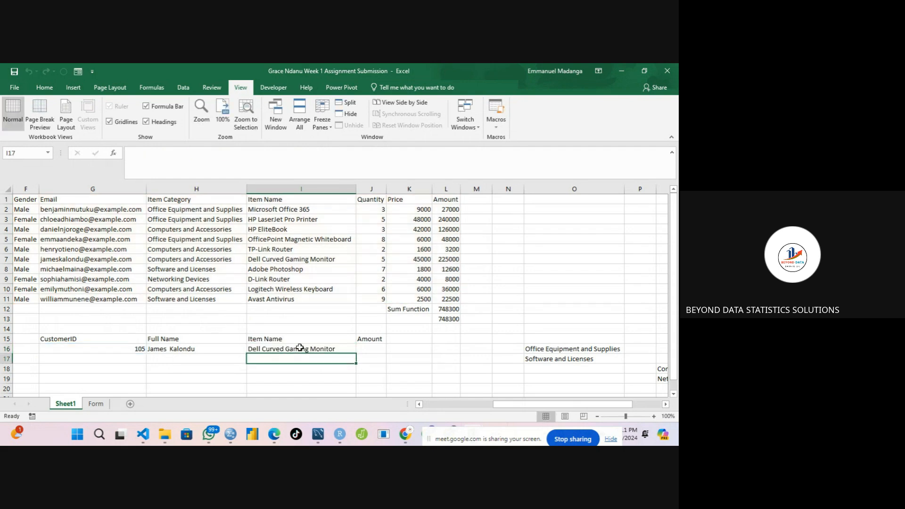
Copy the I16 lookup into J16 under Amount and change its column index to 11.
drag(356, 353, 376, 350)
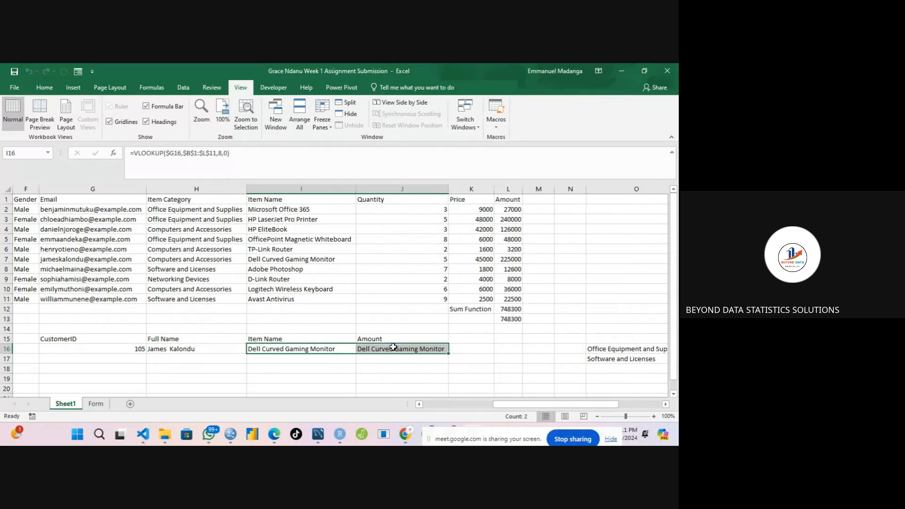
double_click(394, 349)
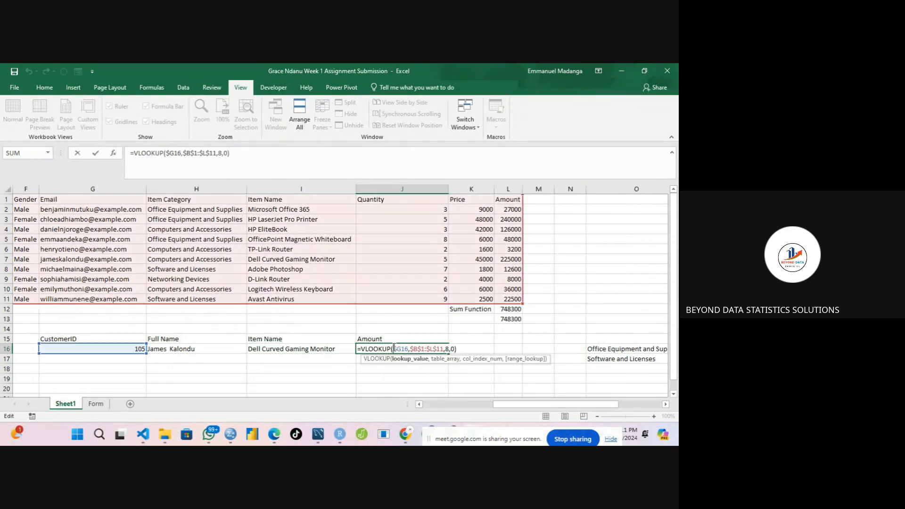
click(447, 350)
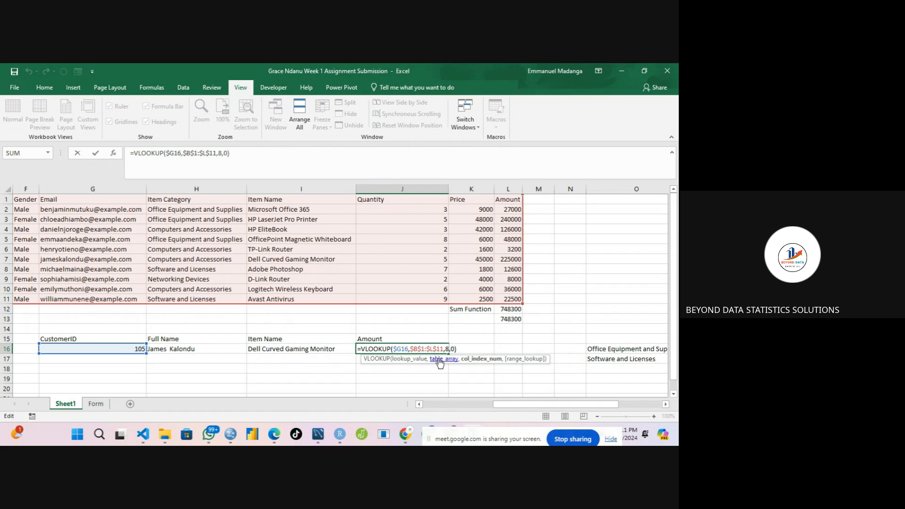
key(BackSpace)
text(11)
key(Return)
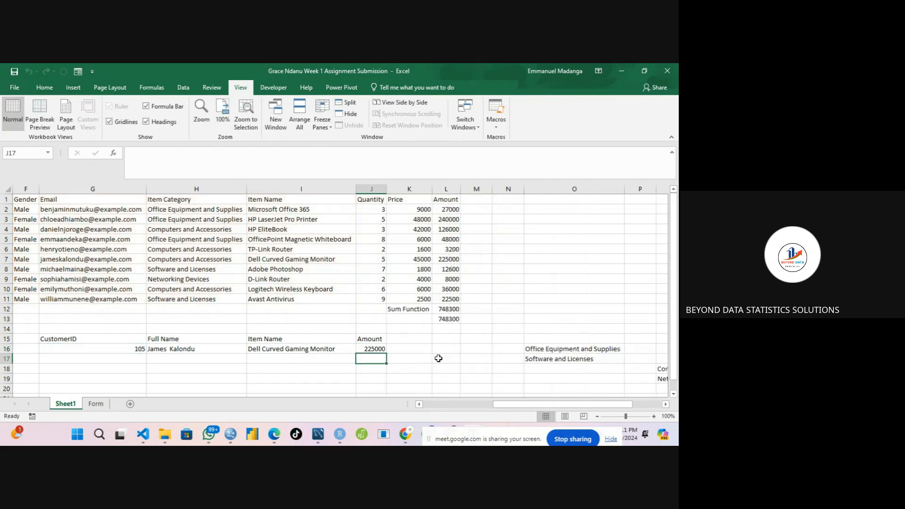
Compare the returned amount and item name with customer 105's row in the data table.
click(369, 349)
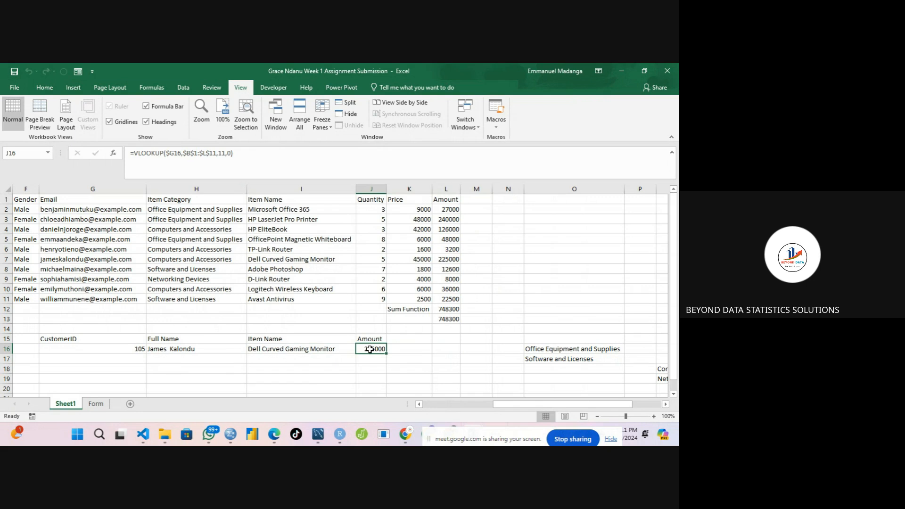
click(441, 258)
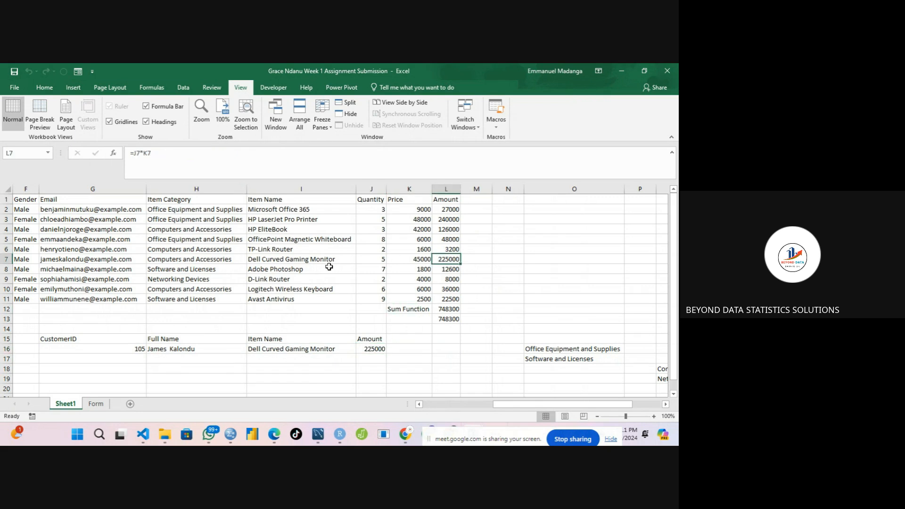
click(302, 259)
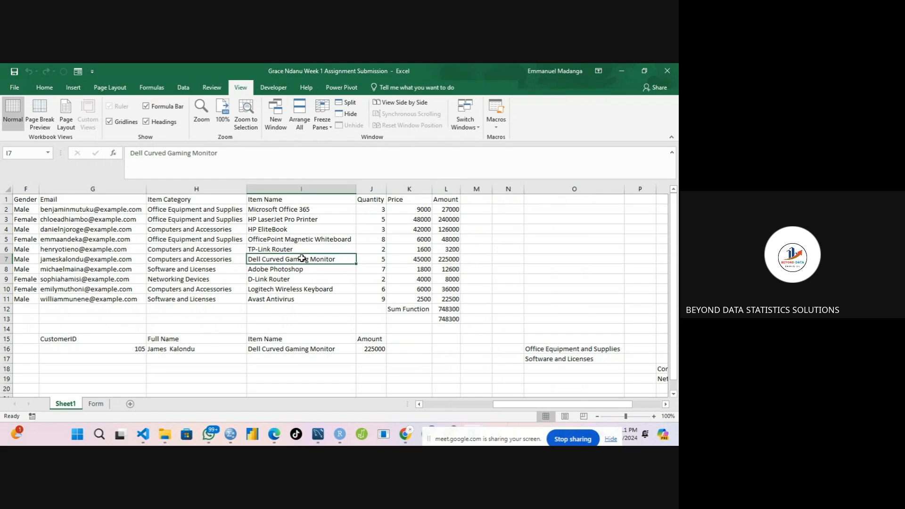
Review the VLOOKUP formulas under Full Name, Item Name and Amount, and the email formula in the data table.
click(286, 351)
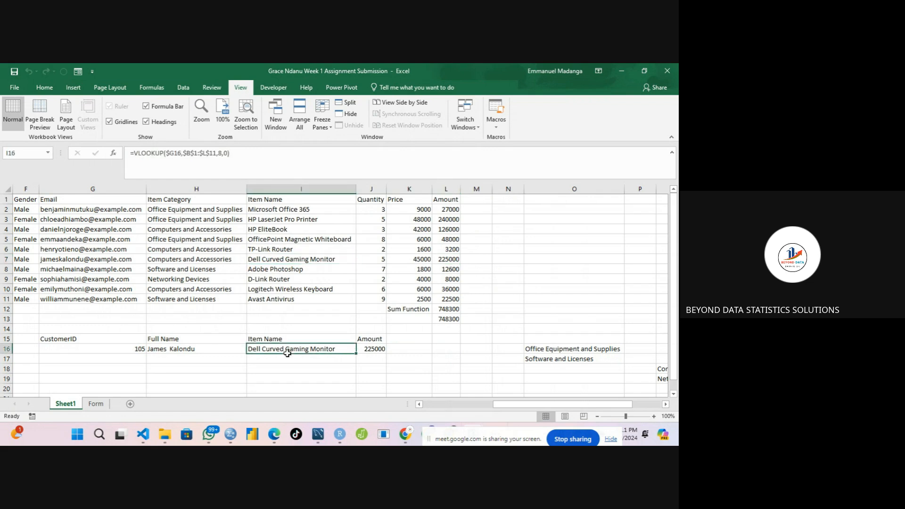
click(207, 351)
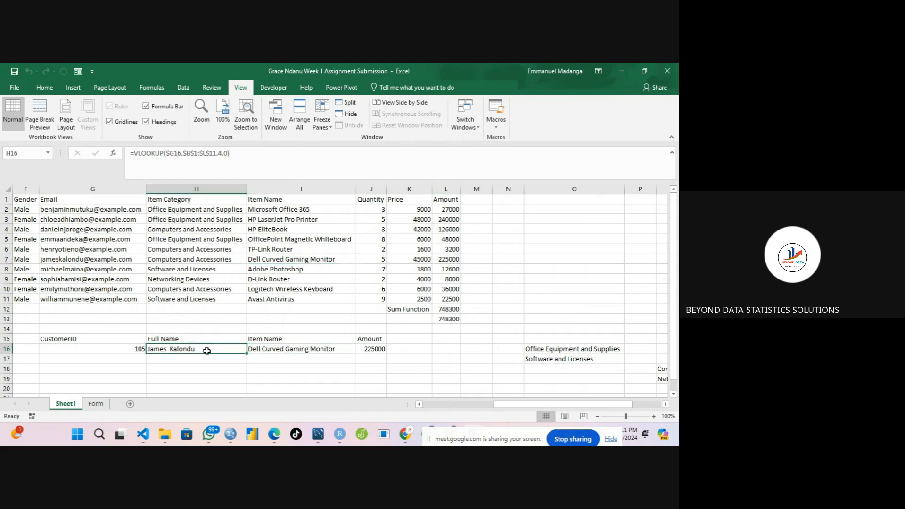
click(78, 260)
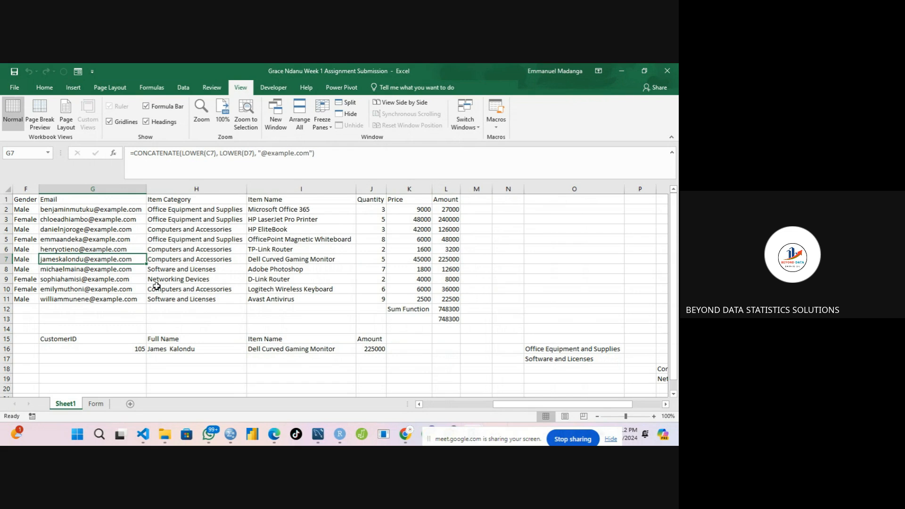
click(97, 339)
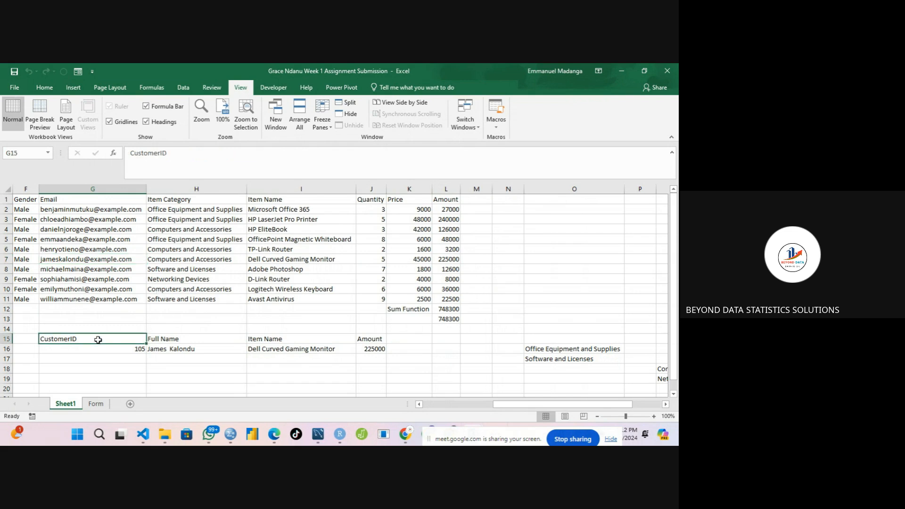
click(122, 350)
click(183, 353)
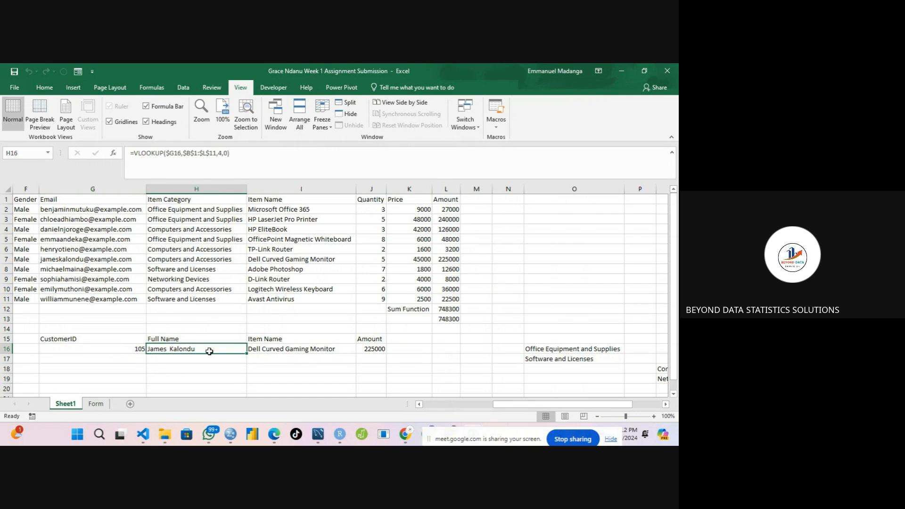
click(267, 347)
click(375, 346)
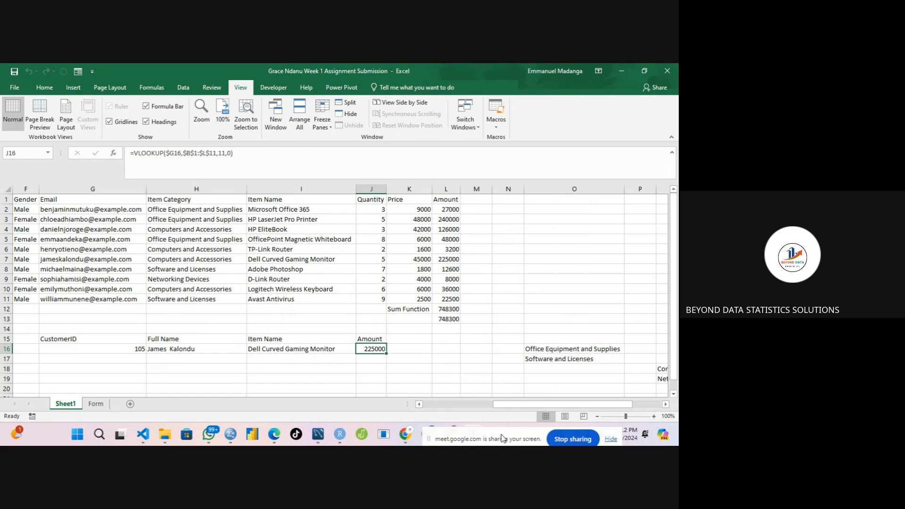
Switch to the Google Meet window and stop sharing the screen.
drag(504, 438, 225, 419)
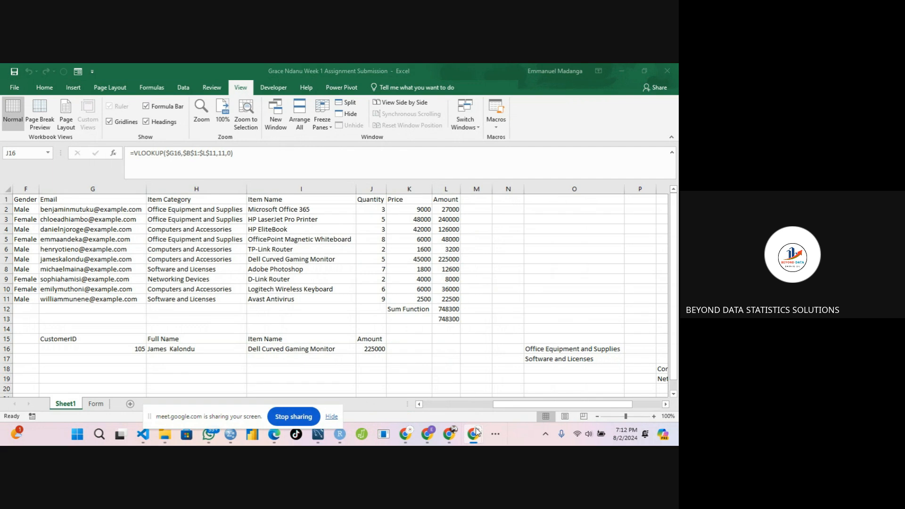
click(474, 433)
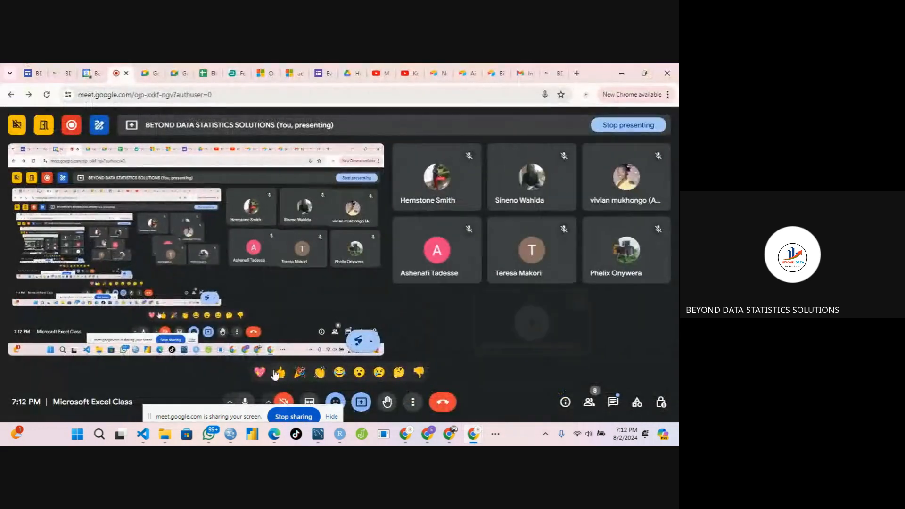
click(288, 417)
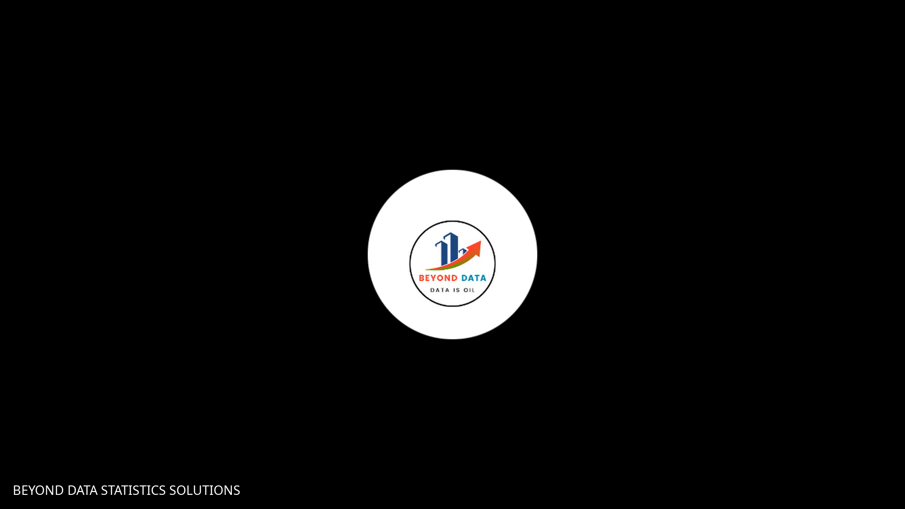
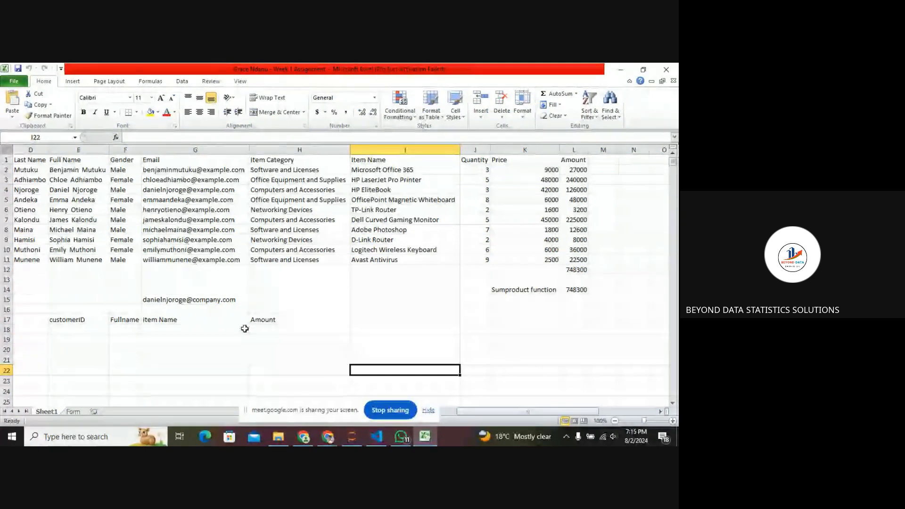
In F18 under Fullname, write an exact-match VLOOKUP of E18 in B1:L11 returning column 4.
scroll(245, 328, left, 3)
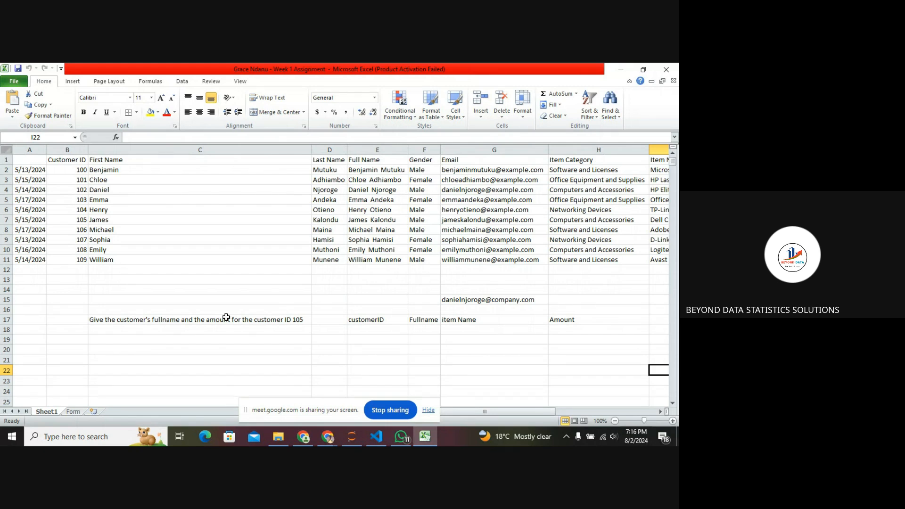
click(420, 329)
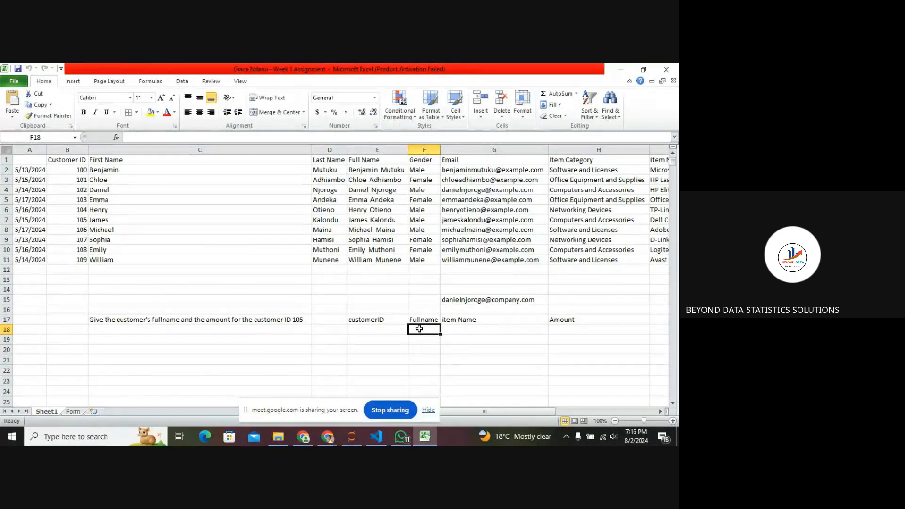
text(=)
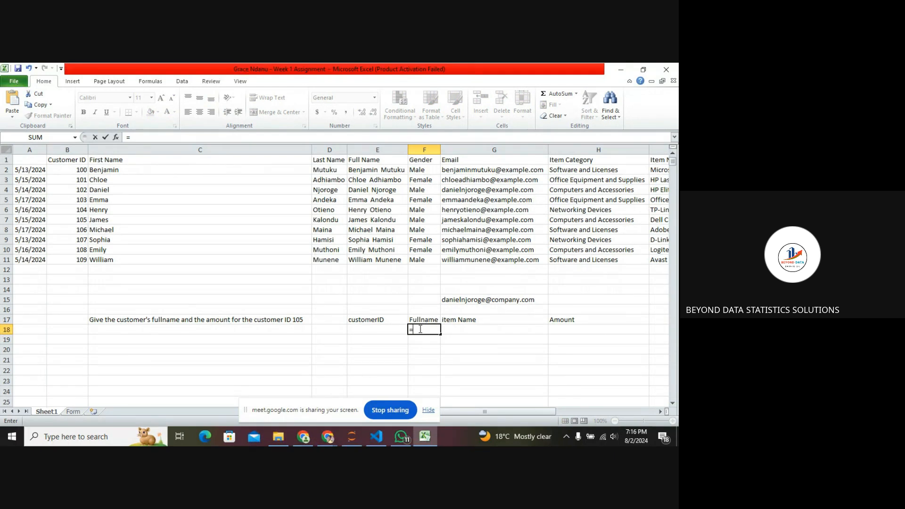
text(VLO)
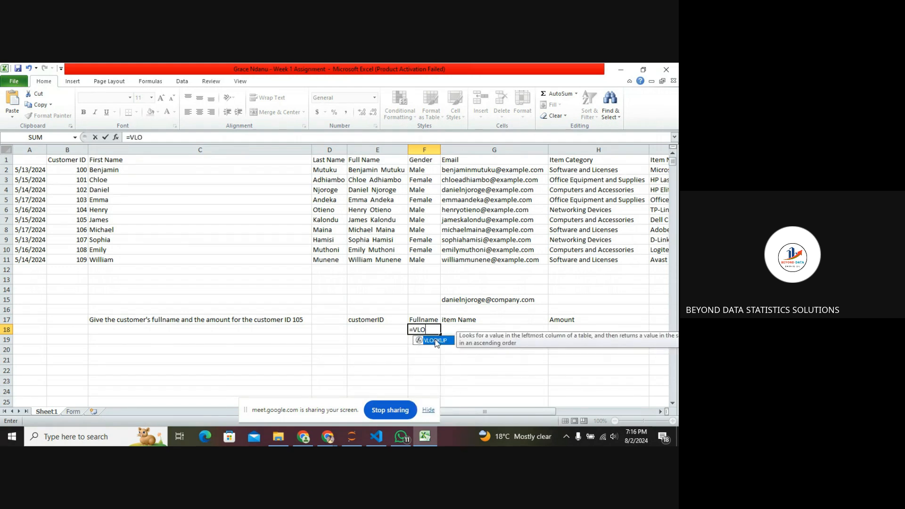
double_click(436, 342)
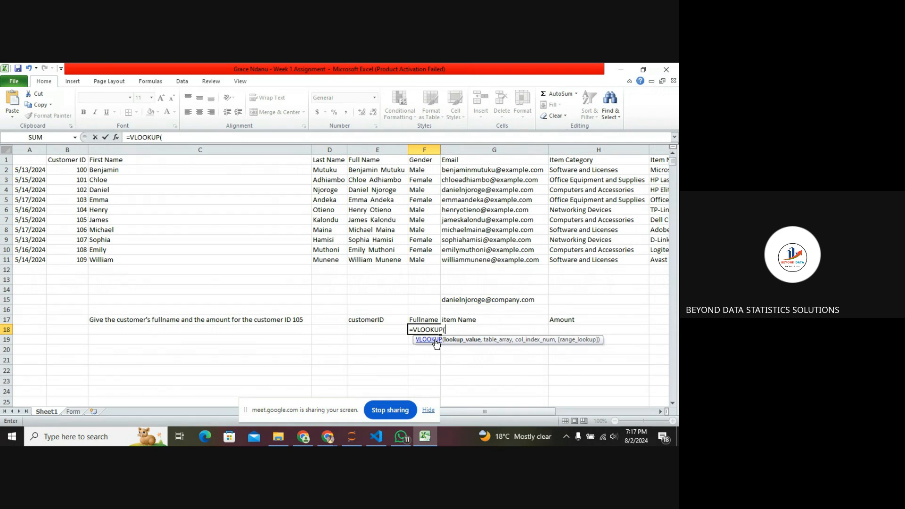
click(394, 330)
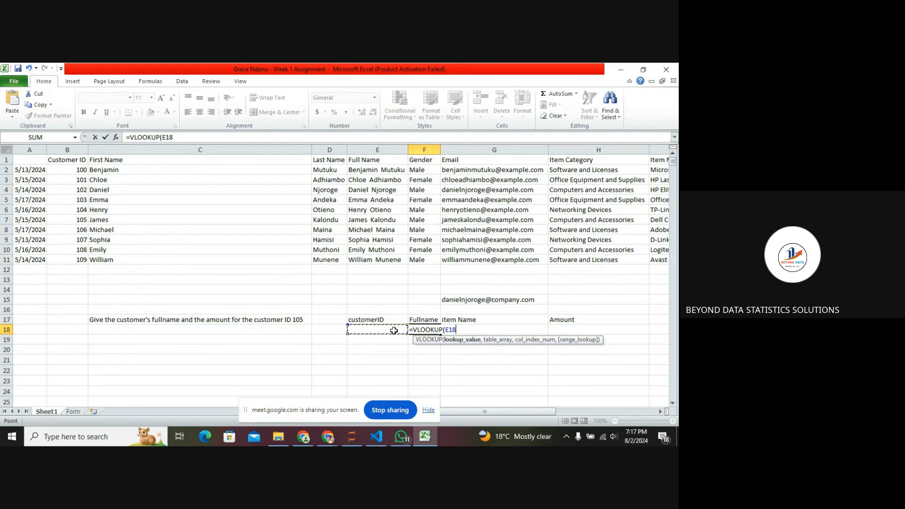
text(,)
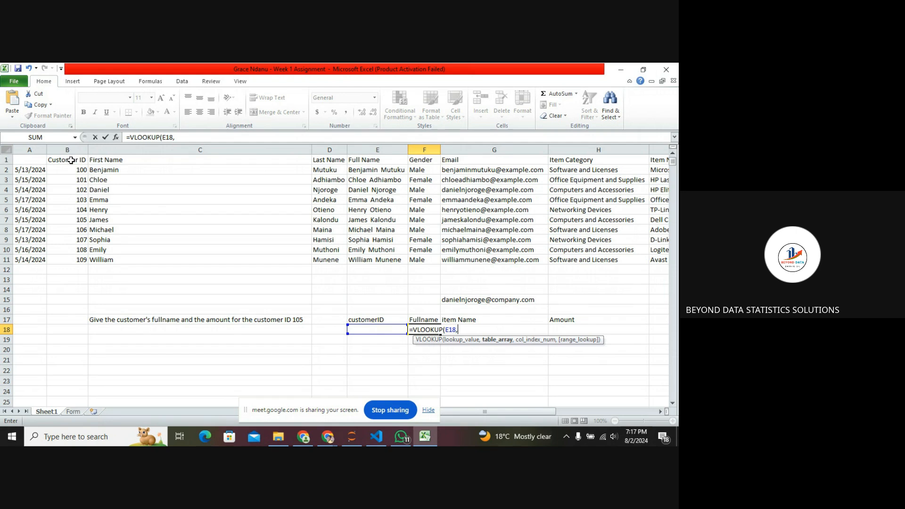
drag(71, 161, 577, 259)
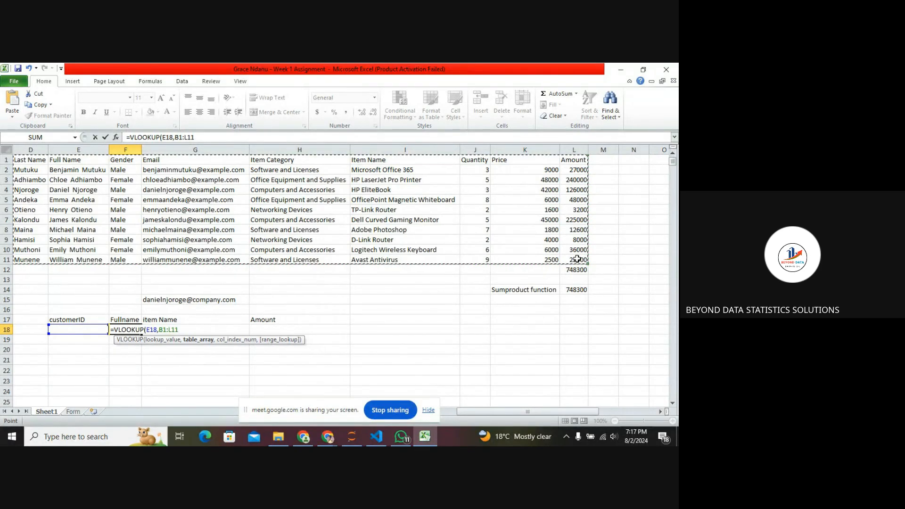
text(,)
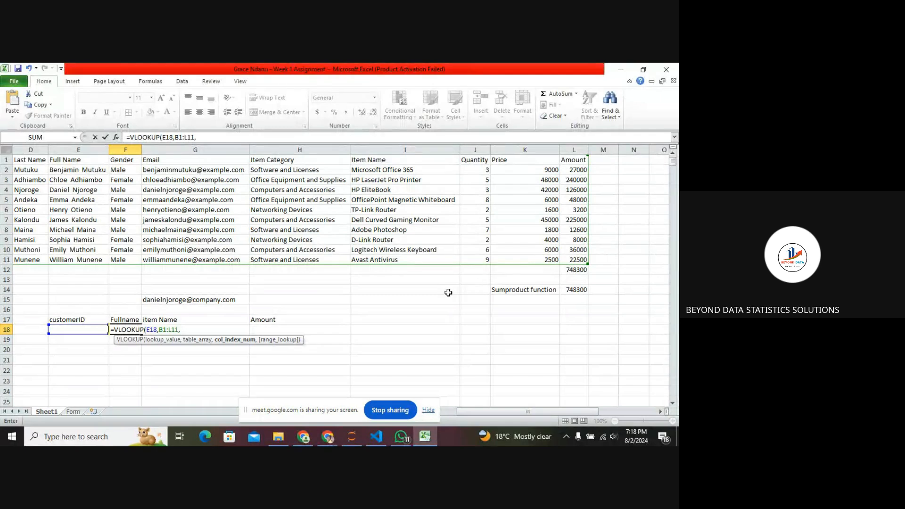
click(456, 293)
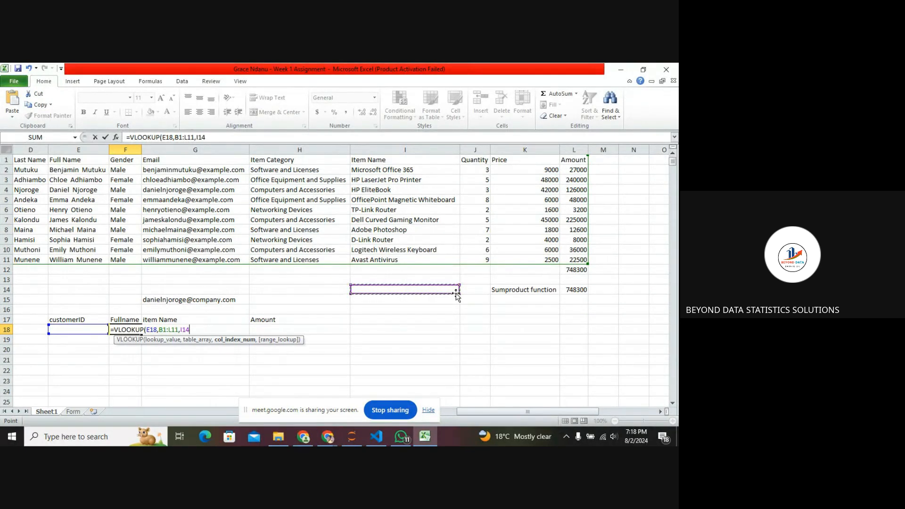
click(424, 251)
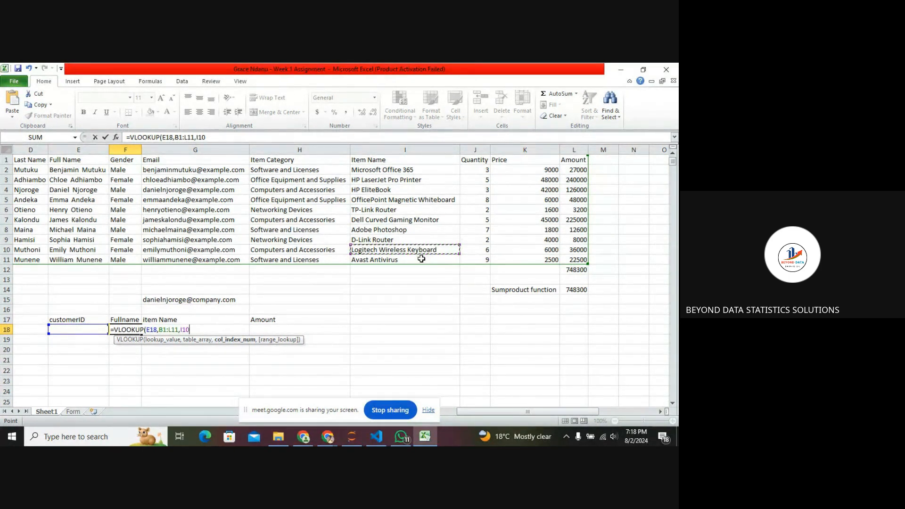
key(BackSpace)
key(BackSpace)
key(BackSpace)
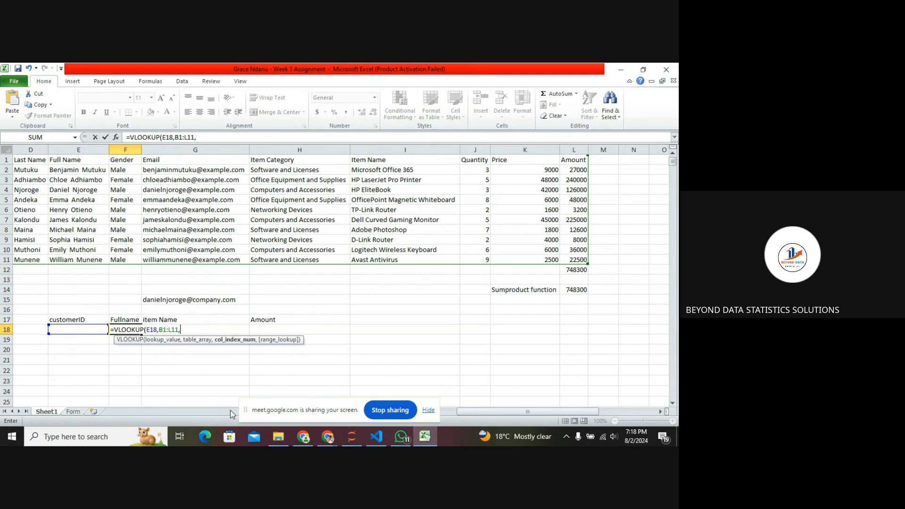
click(447, 411)
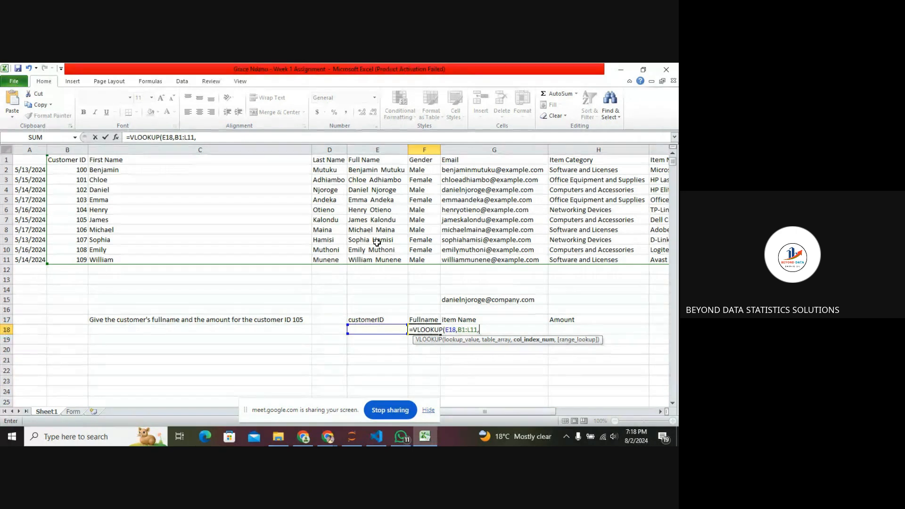
text(4)
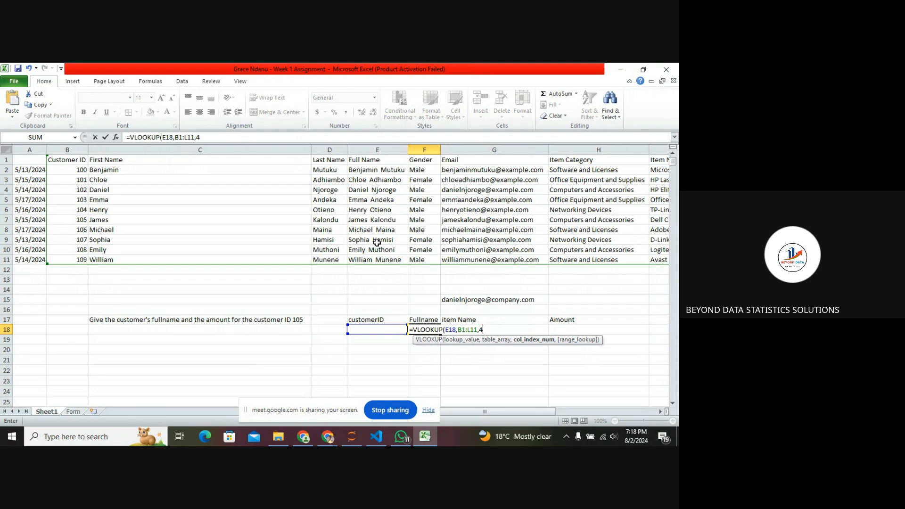
text(,)
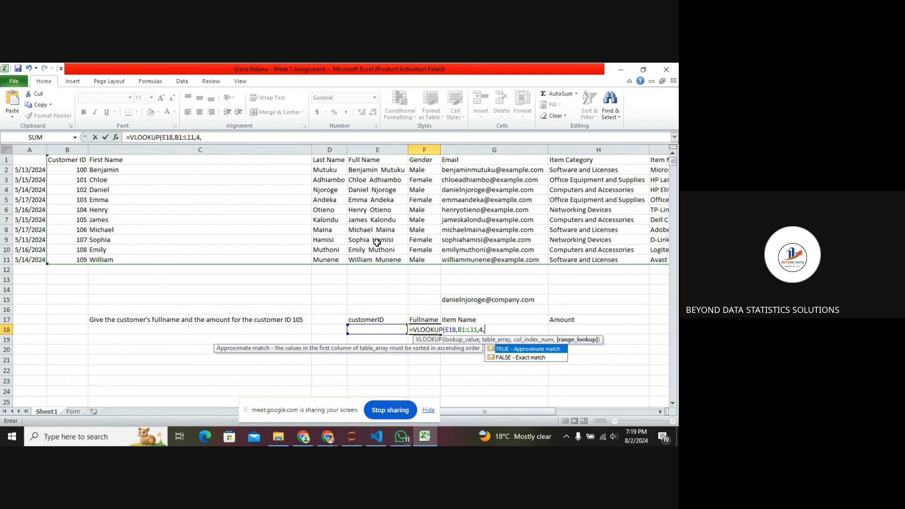
double_click(523, 357)
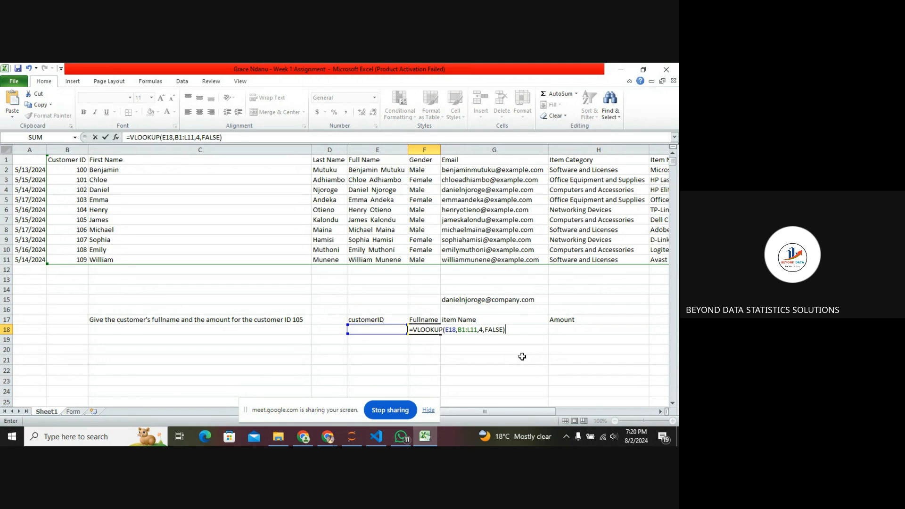
key(shift+Tab)
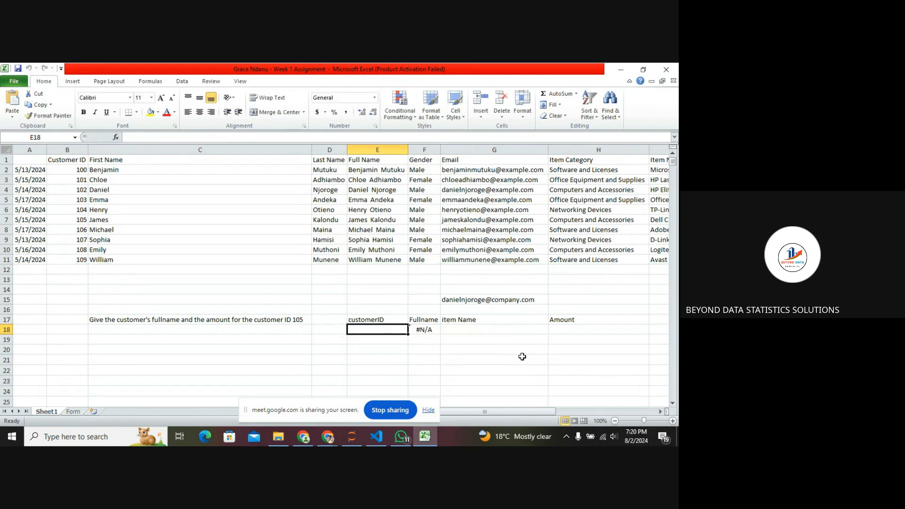
Edit the F18 formula to lock the lookup column as $E18 and the table range as $B$1:$L$11.
click(430, 329)
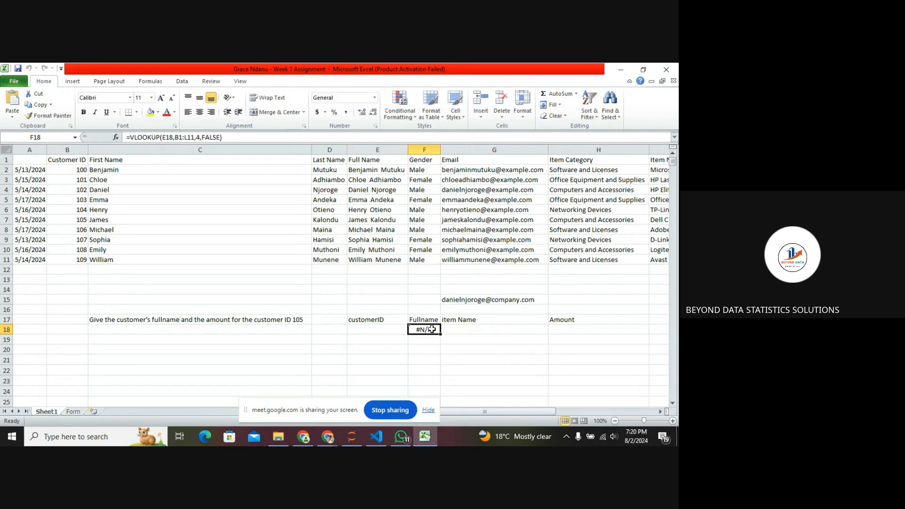
click(183, 137)
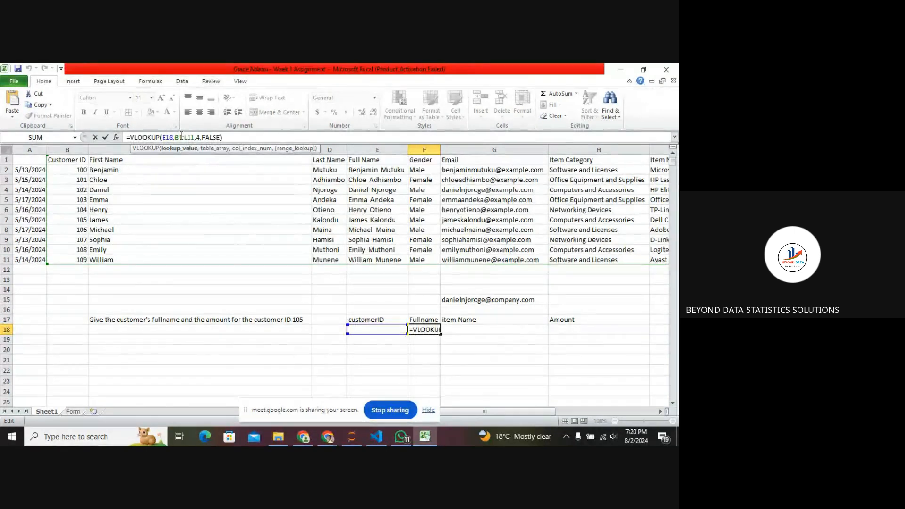
click(175, 137)
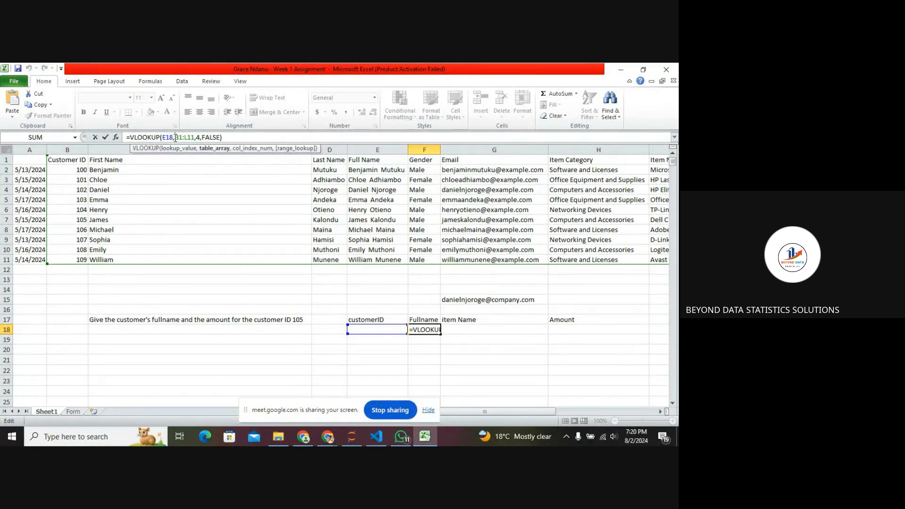
text($)
key(Right)
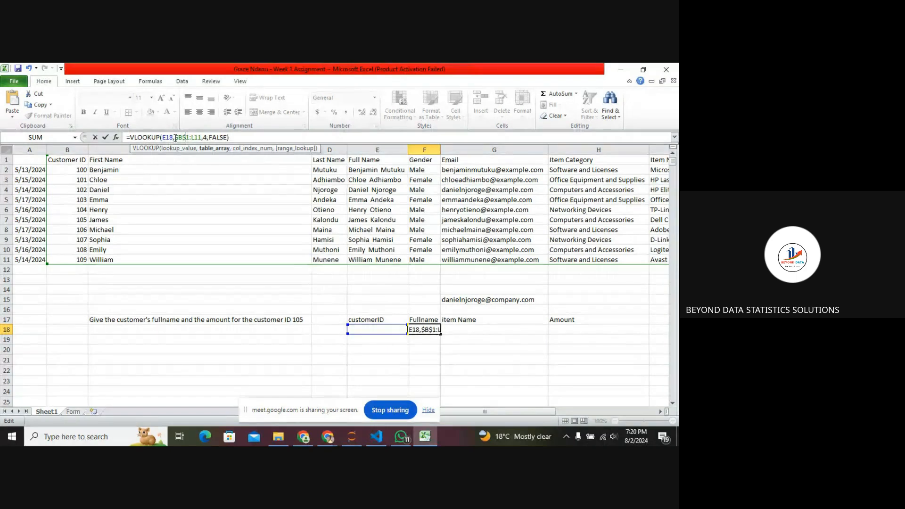
text($B$)
key(Right)
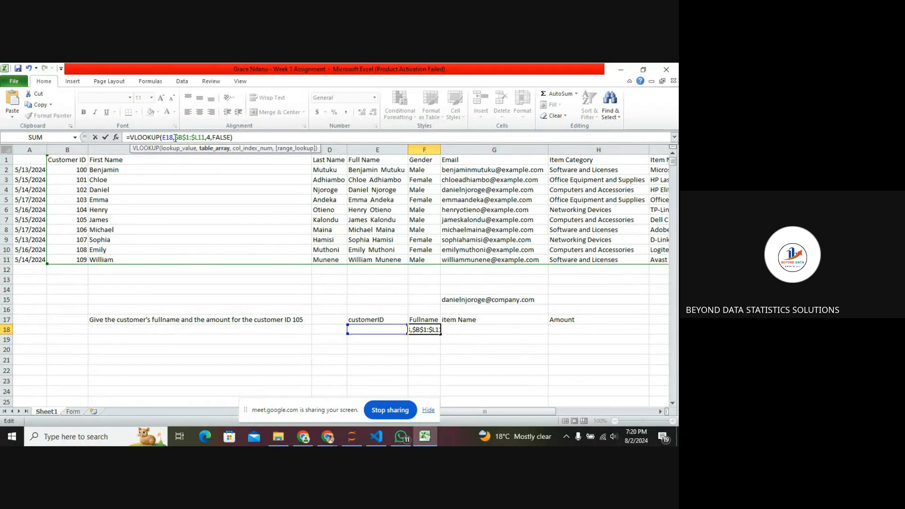
text($)
click(163, 137)
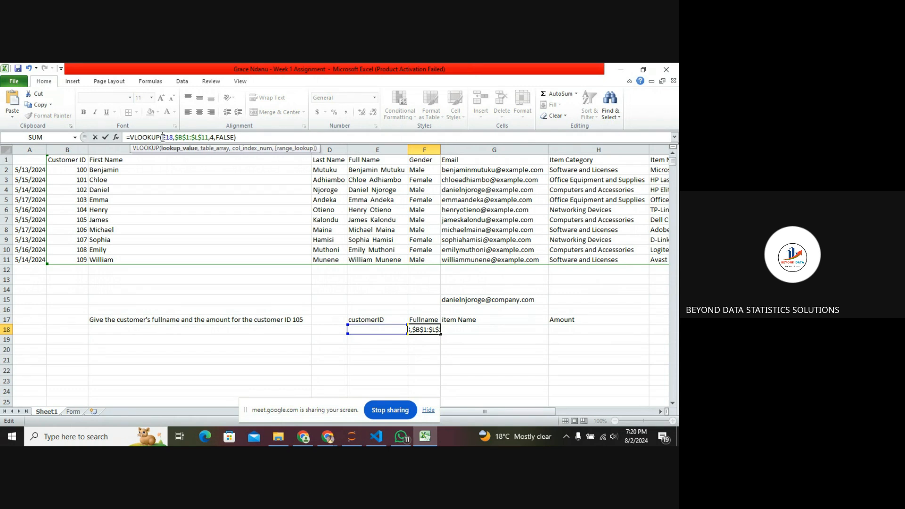
text($)
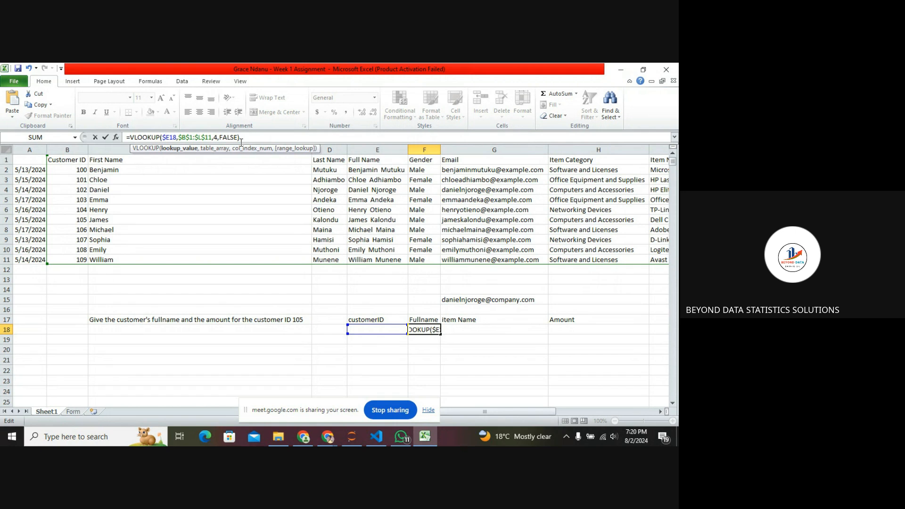
key(Return)
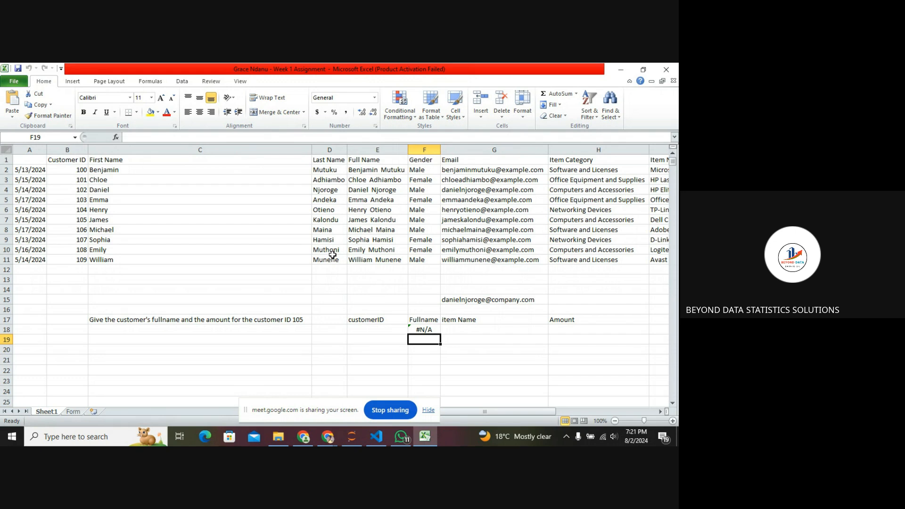
Enter customer ID 105 in E18 under customerID to test the full-name lookup.
click(370, 328)
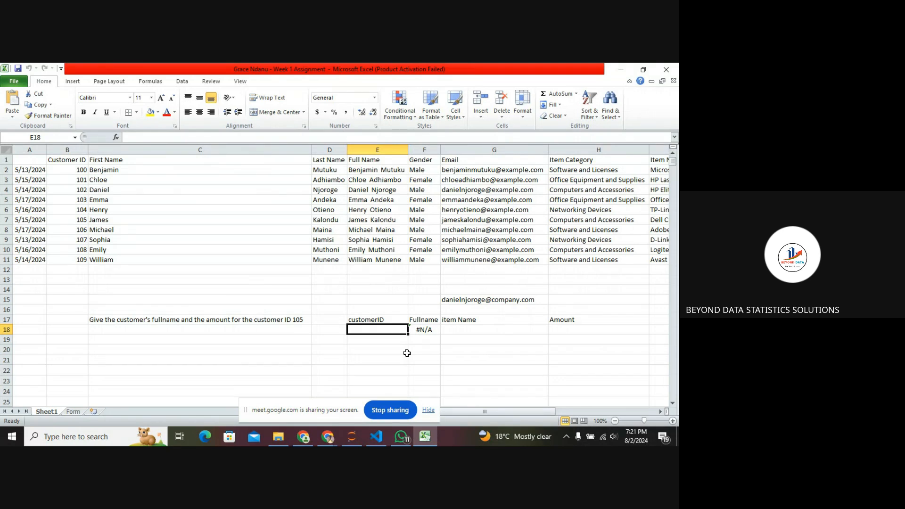
text(10)
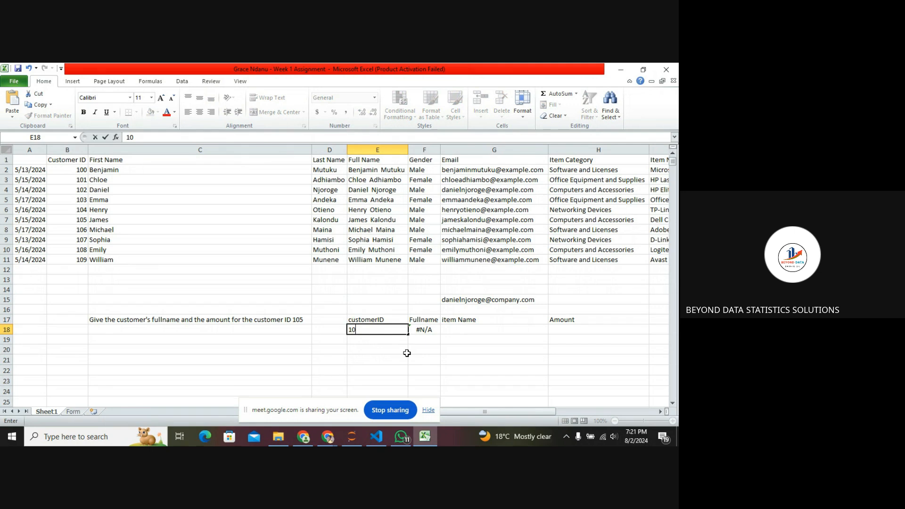
text(5)
key(Return)
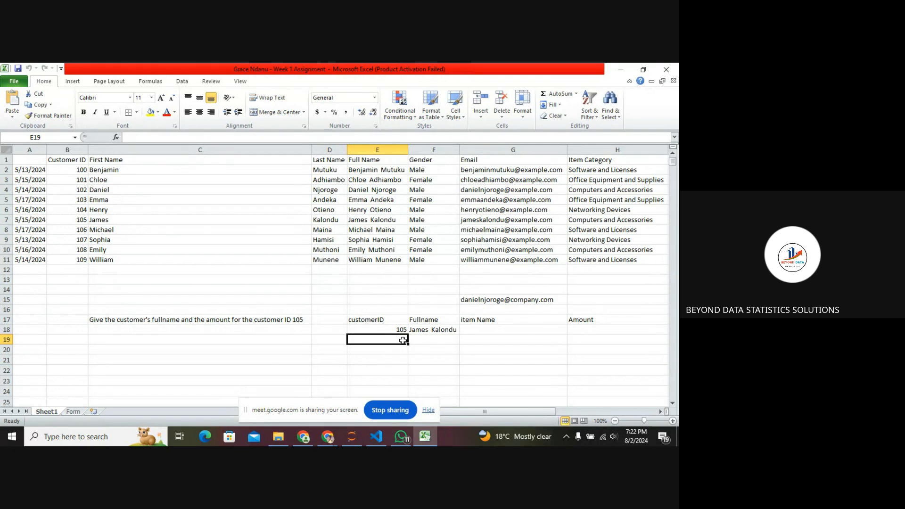
Change the customer ID in E18 to 109.
click(399, 330)
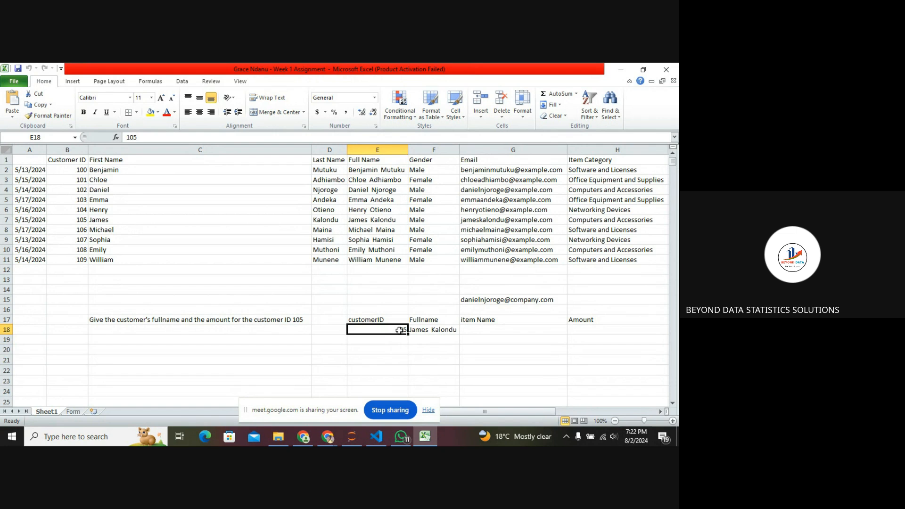
text(109)
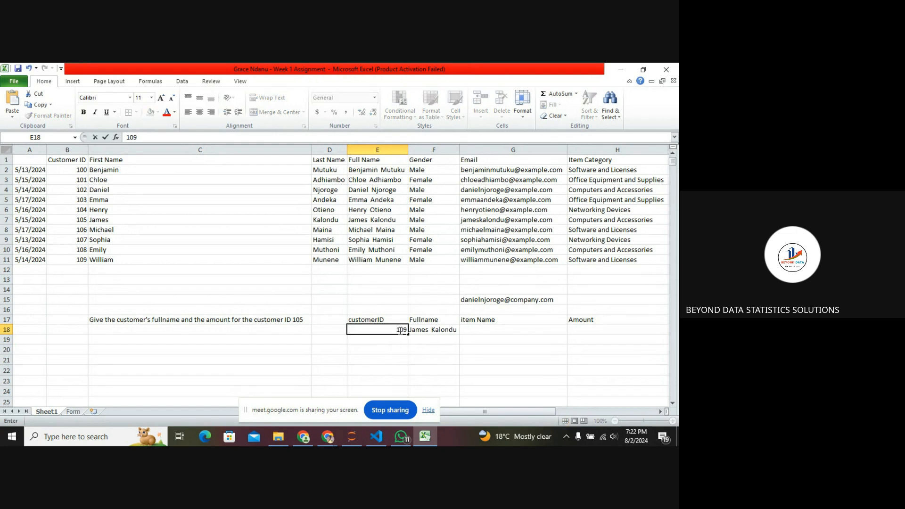
key(Return)
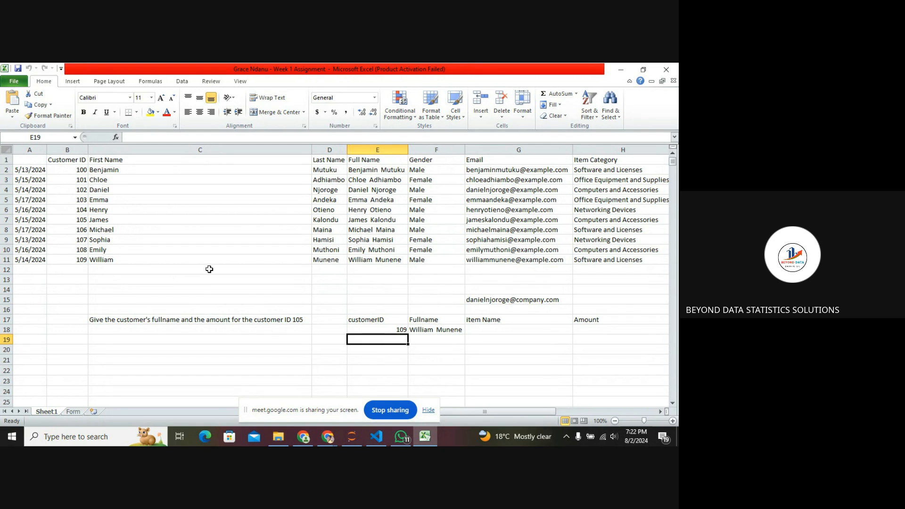
Change the customer ID in E18 to 110, a value outside the data table.
click(378, 259)
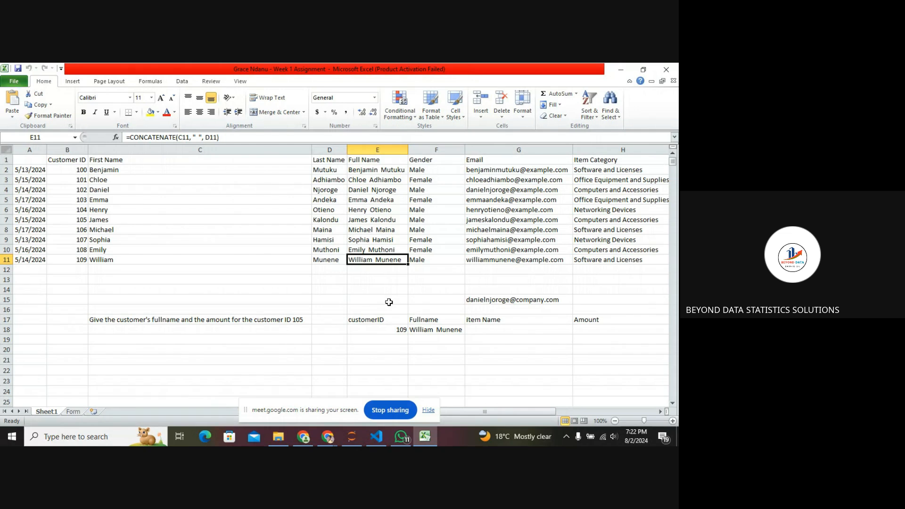
click(394, 333)
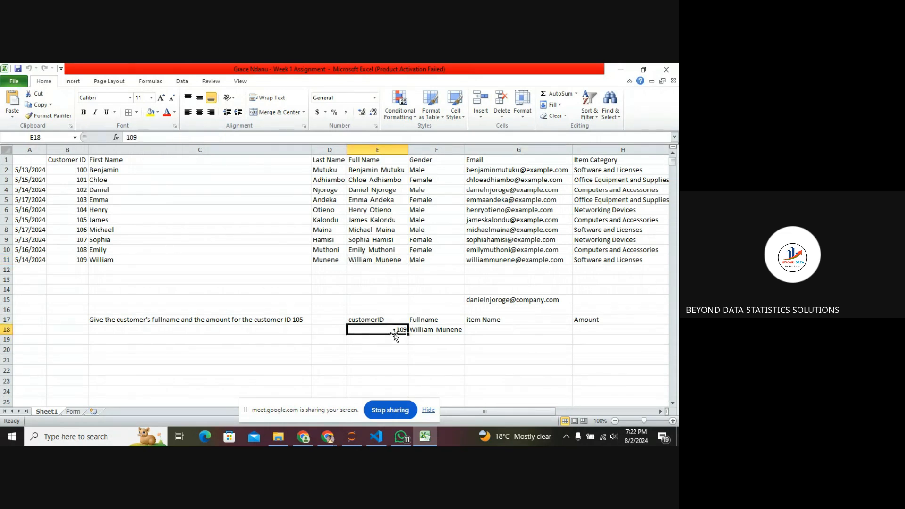
text(11)
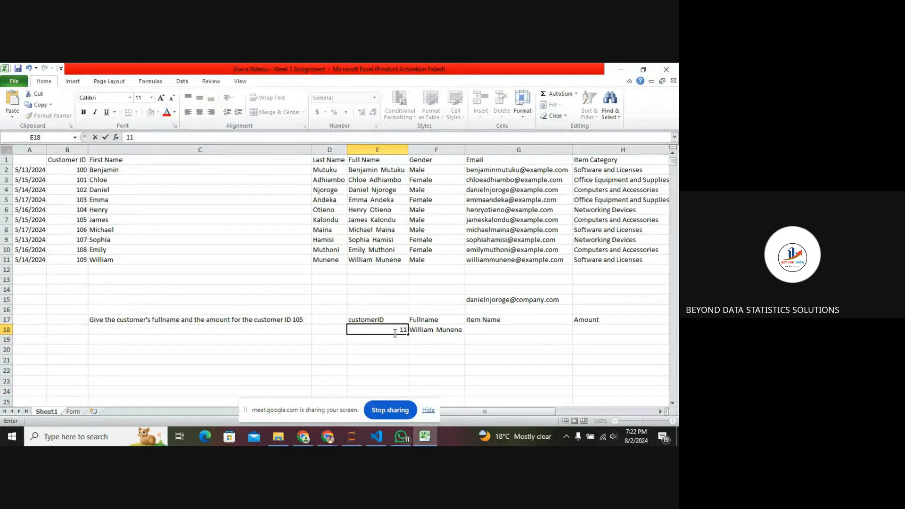
key(Return)
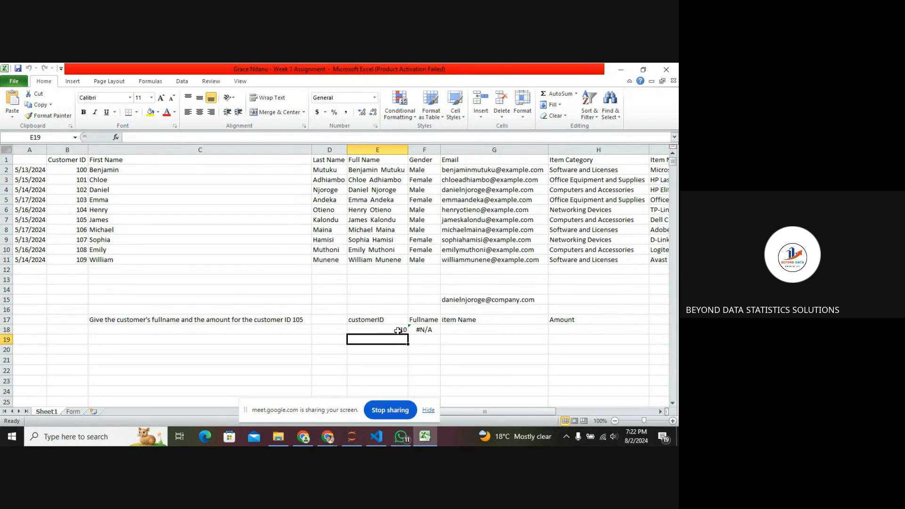
click(397, 330)
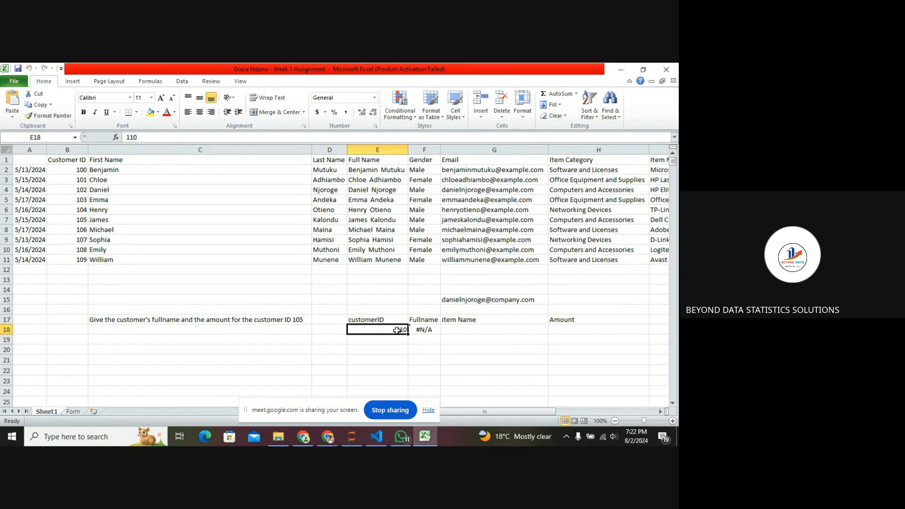
Change the customer ID in E18 back to 105.
text(105)
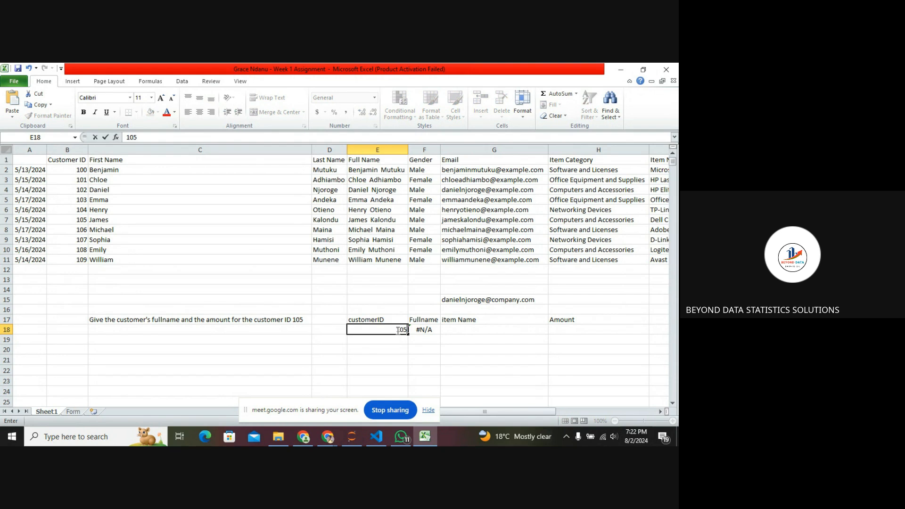
key(Return)
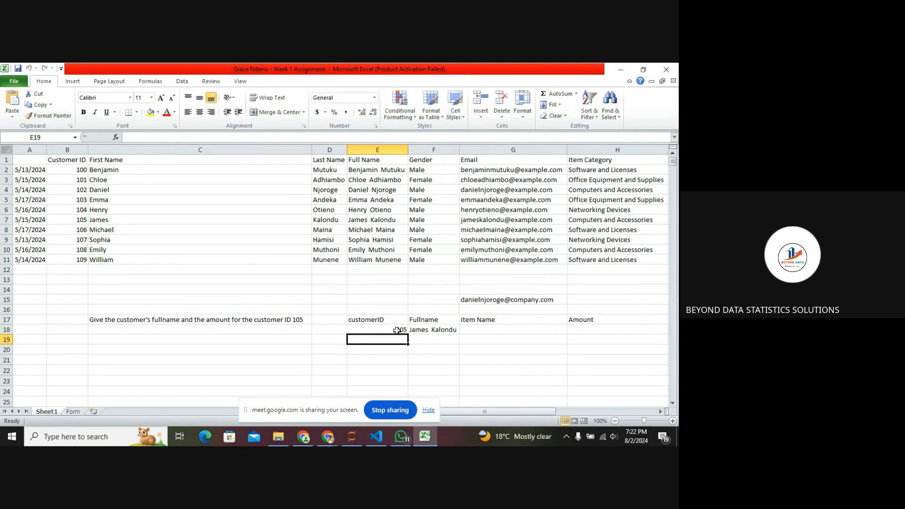
Fill the full-name VLOOKUP formula from F18 across into G18 under Item Name.
click(477, 329)
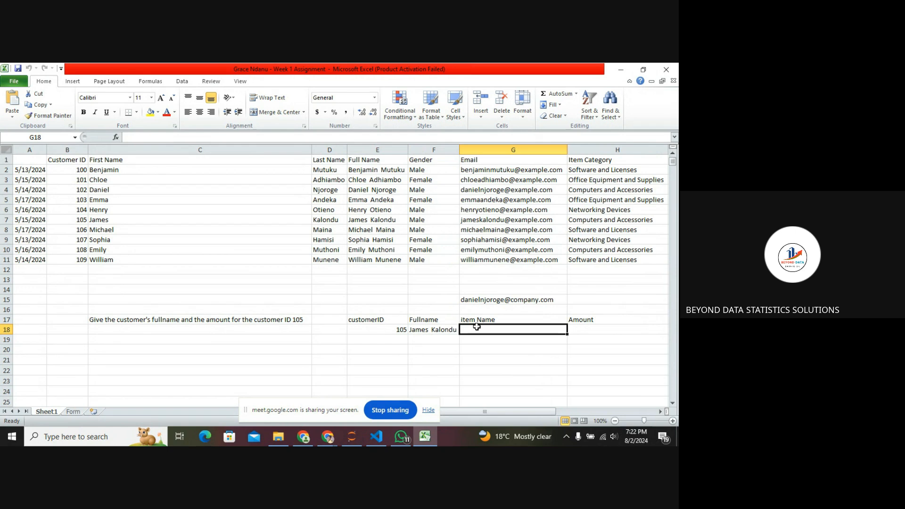
click(446, 332)
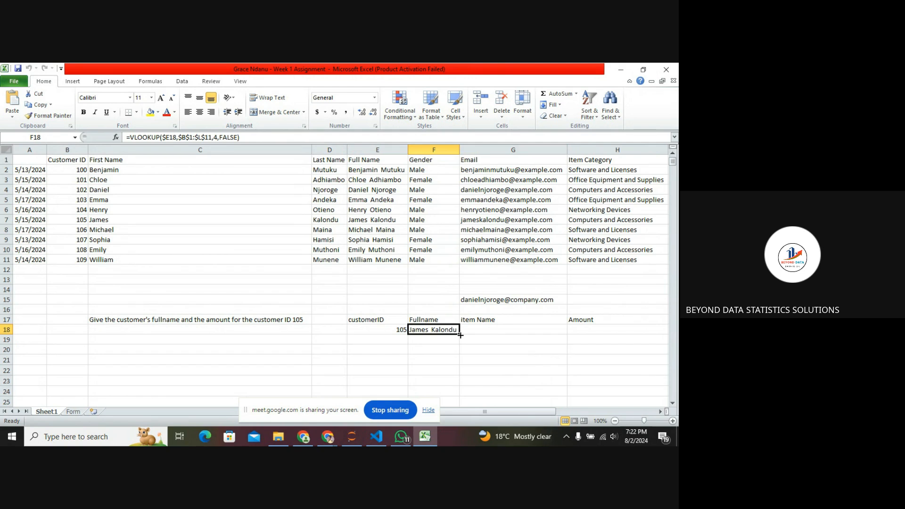
drag(459, 336, 531, 335)
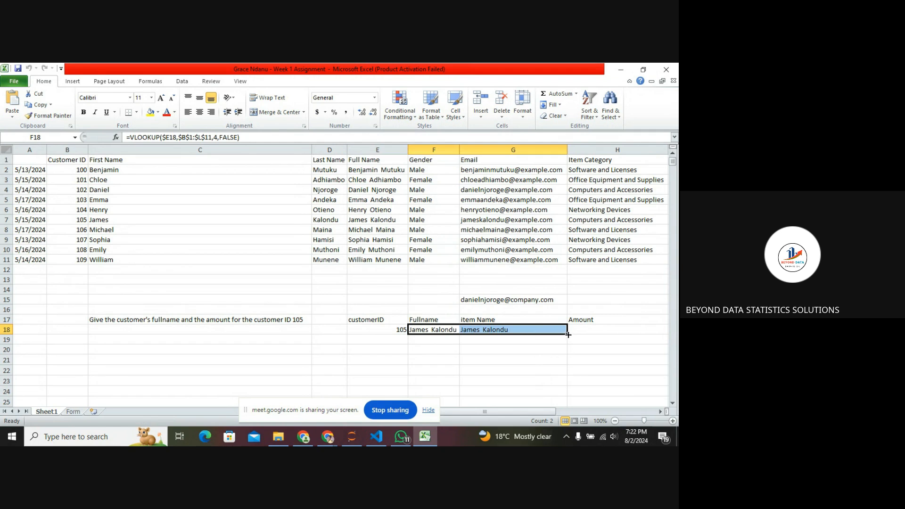
mouse_move(569, 334)
mouse_down()
mouse_move(608, 332)
mouse_move(567, 334)
mouse_up()
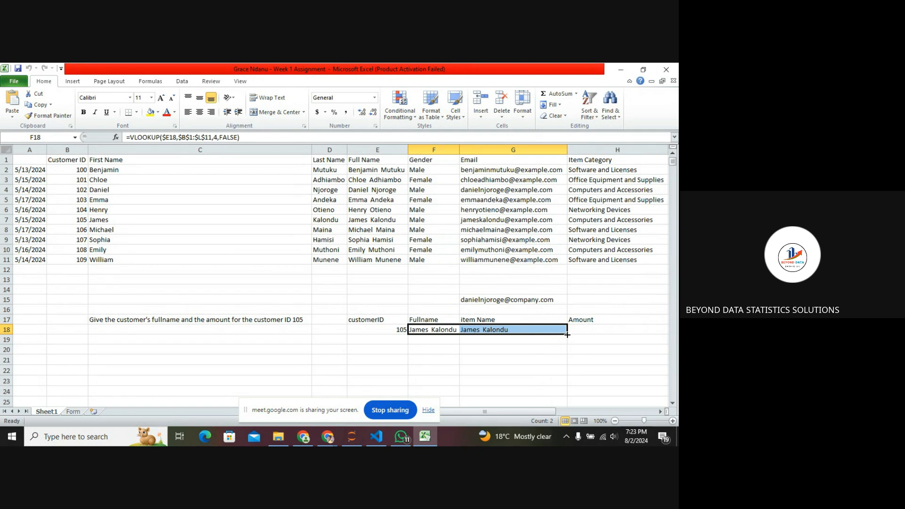
click(595, 330)
click(523, 333)
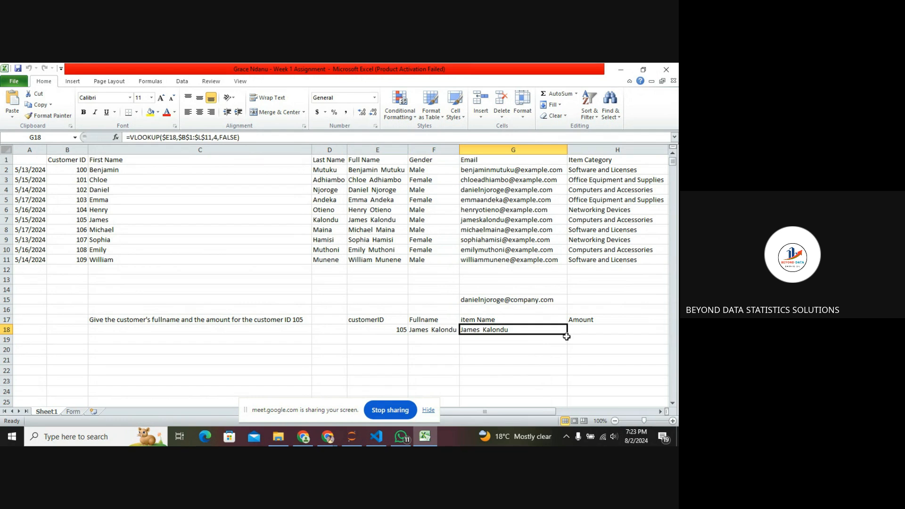
drag(568, 334, 597, 334)
click(599, 334)
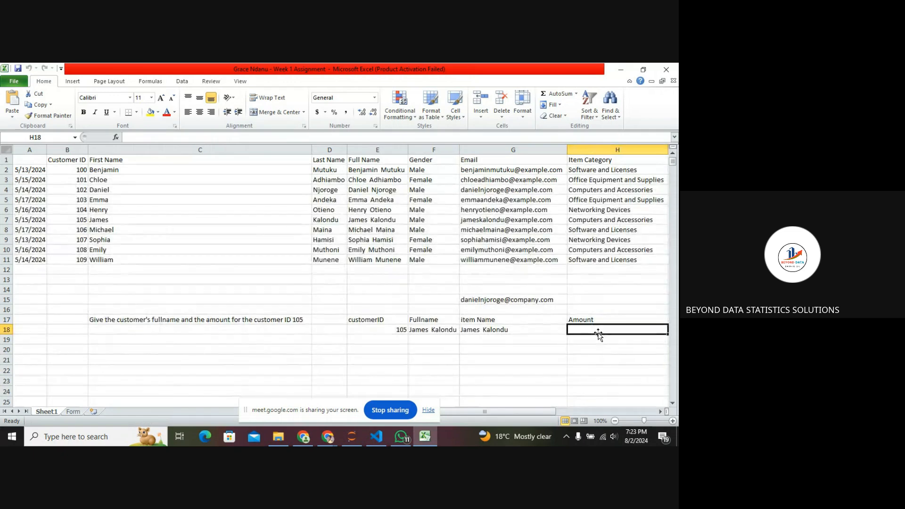
click(545, 333)
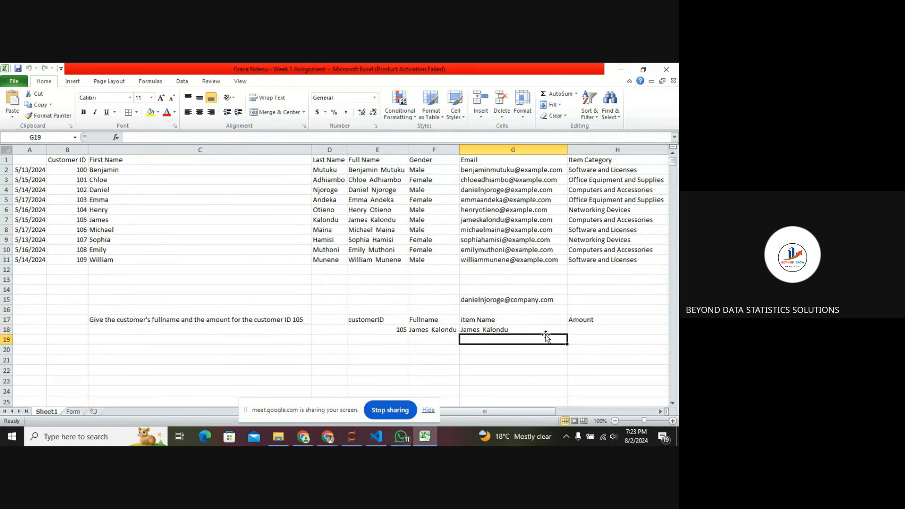
drag(567, 334, 607, 331)
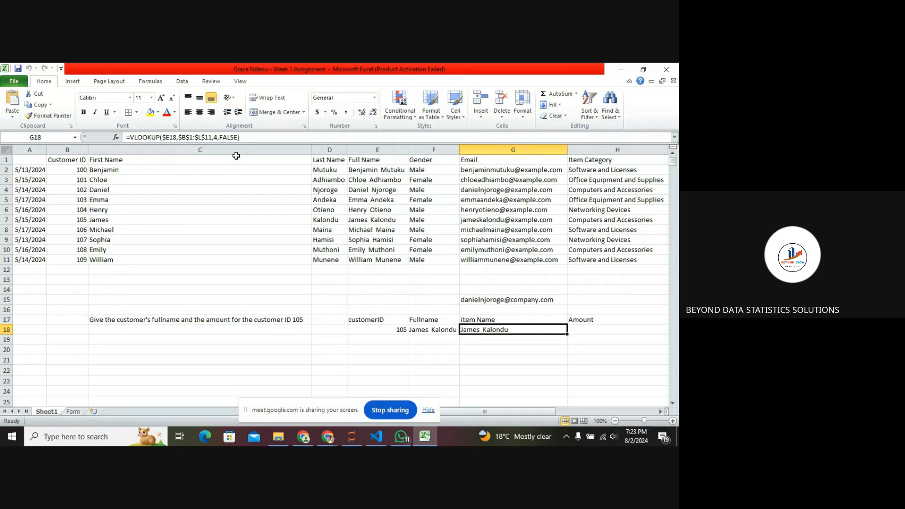
Try to paste the lookup formula into the Amount cell H18 by editing G18's formula.
click(244, 137)
drag(244, 137, 172, 129)
key(ctrl+c)
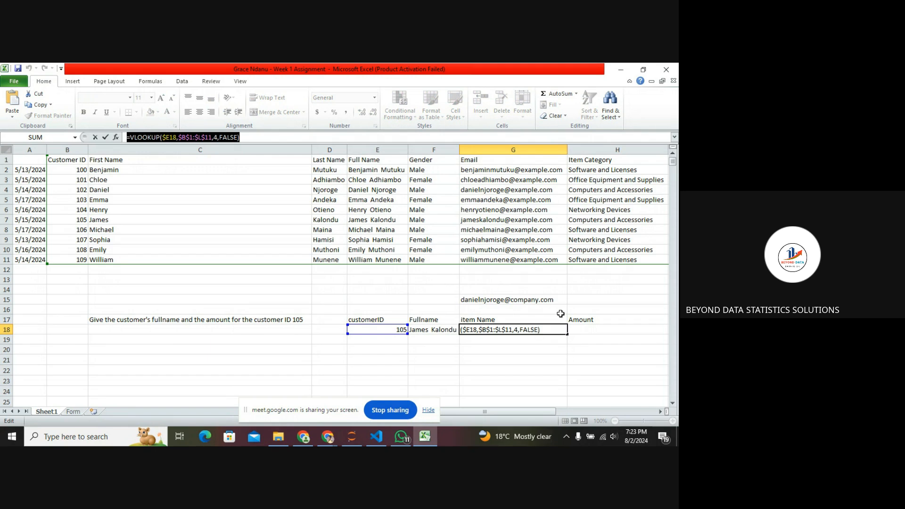
text(=)
click(592, 330)
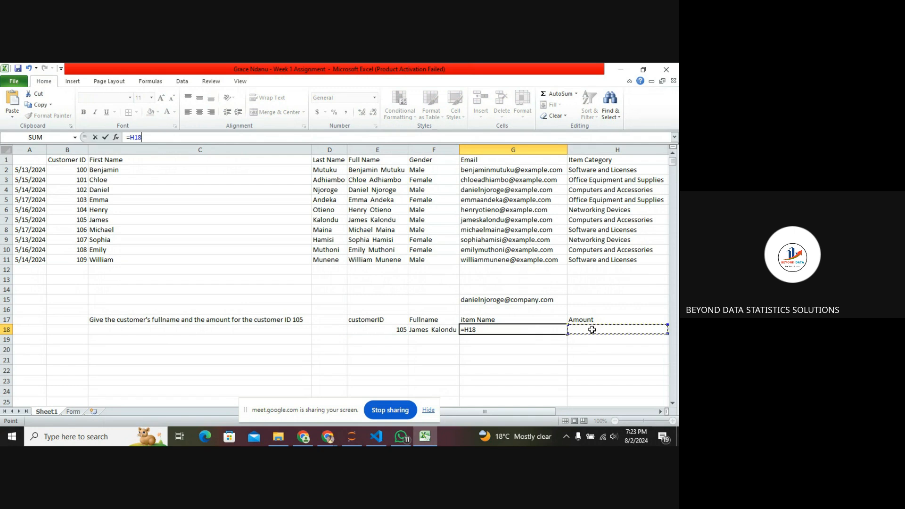
key(ctrl+v)
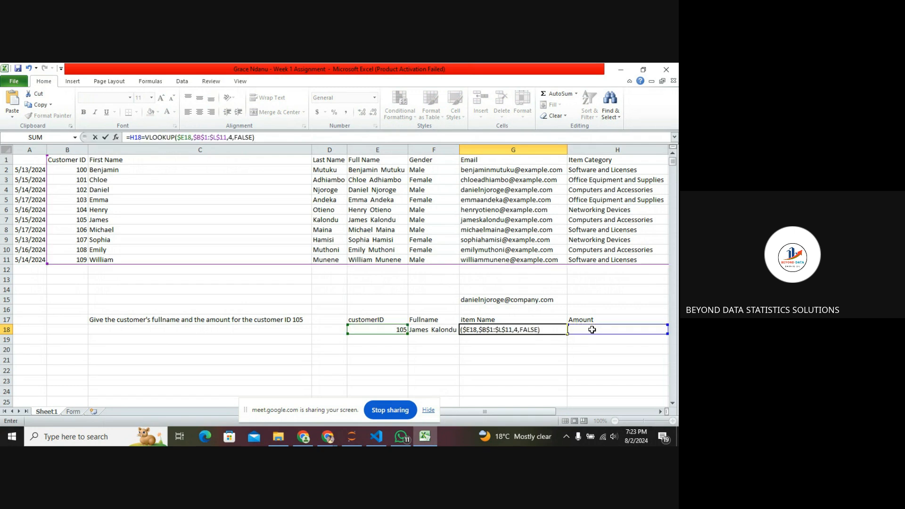
click(558, 332)
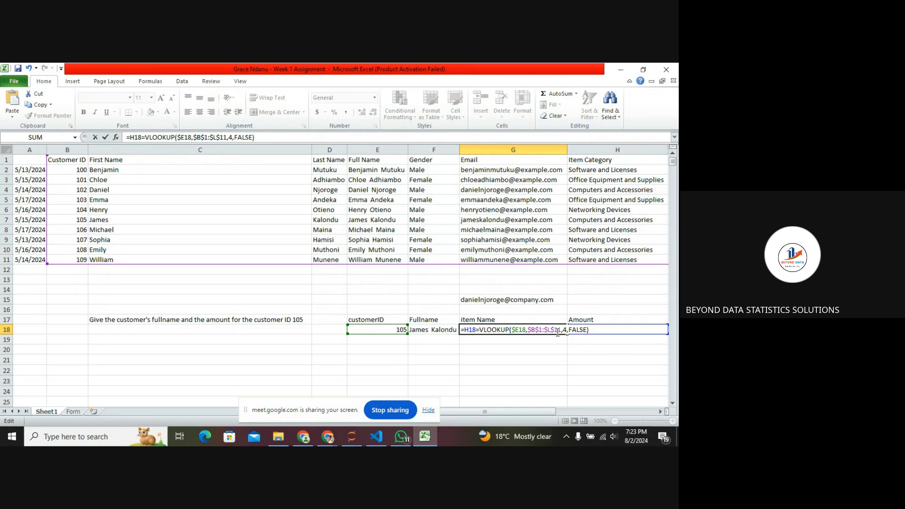
click(593, 349)
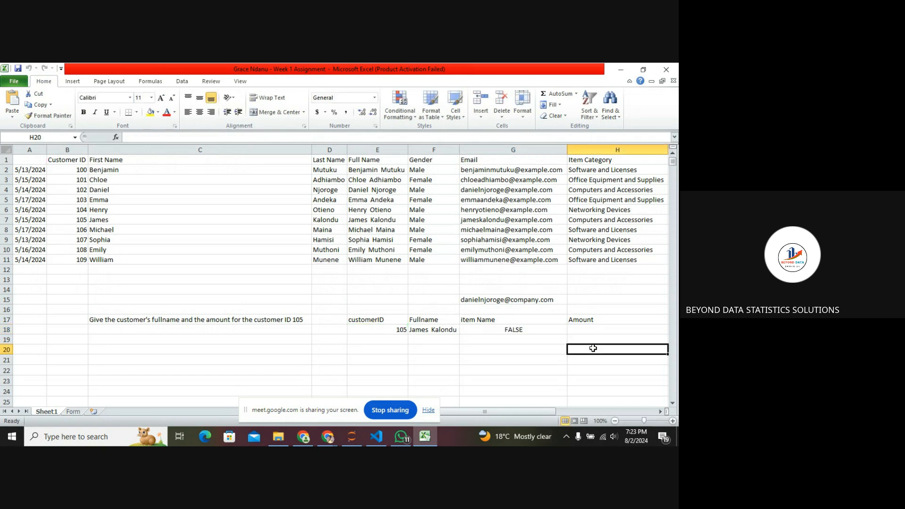
Remove the stray =H18 prefix so G18 holds the plain VLOOKUP formula again.
click(542, 331)
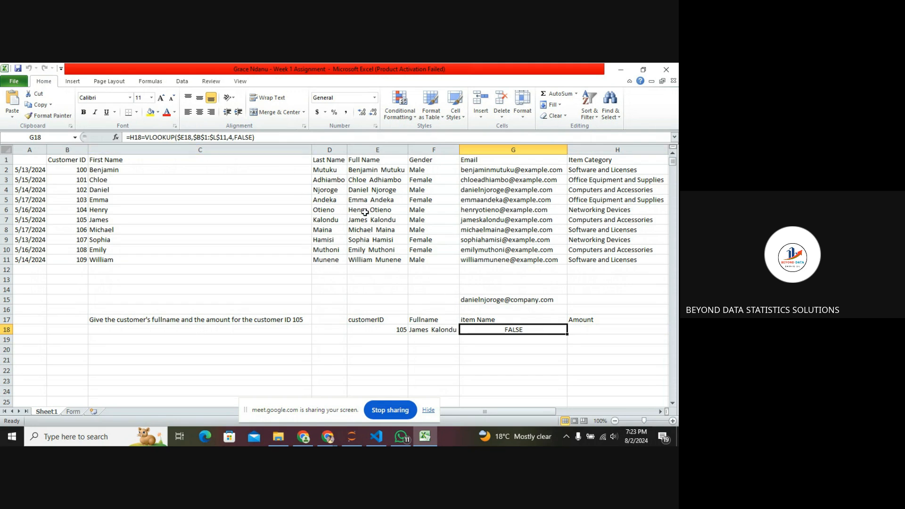
click(141, 138)
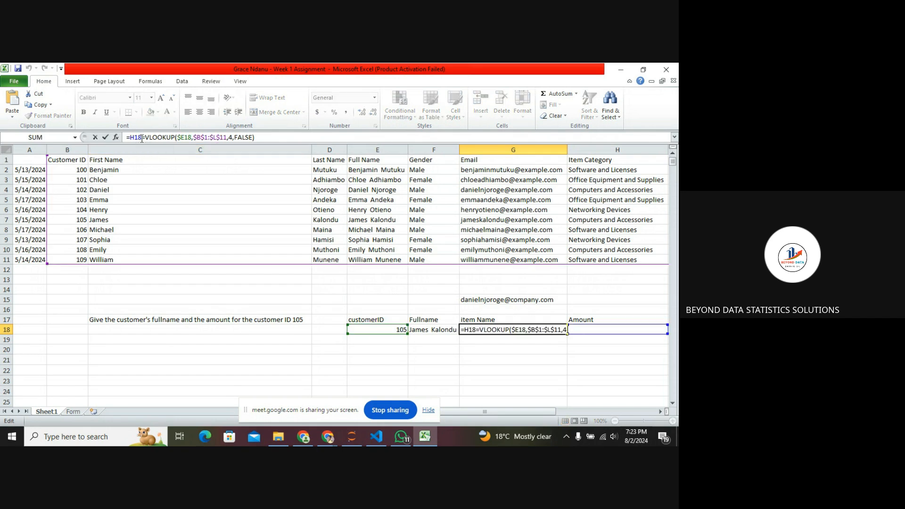
key(BackSpace)
key(BackSpace)
key(BackSpace)
key(Delete)
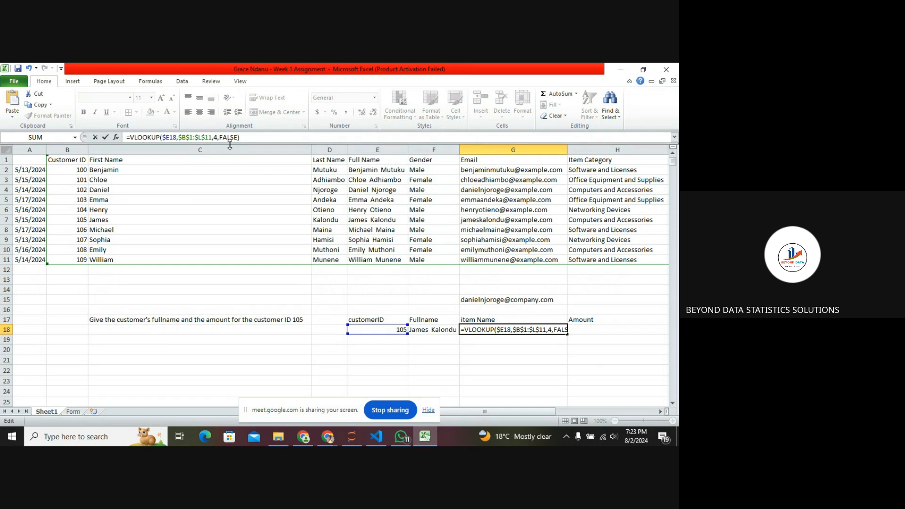
drag(240, 137, 126, 135)
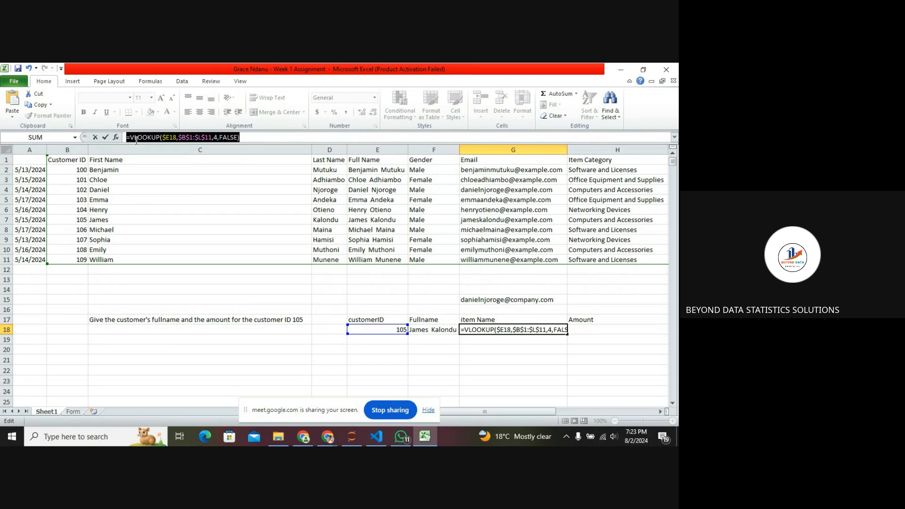
text(=)
click(587, 330)
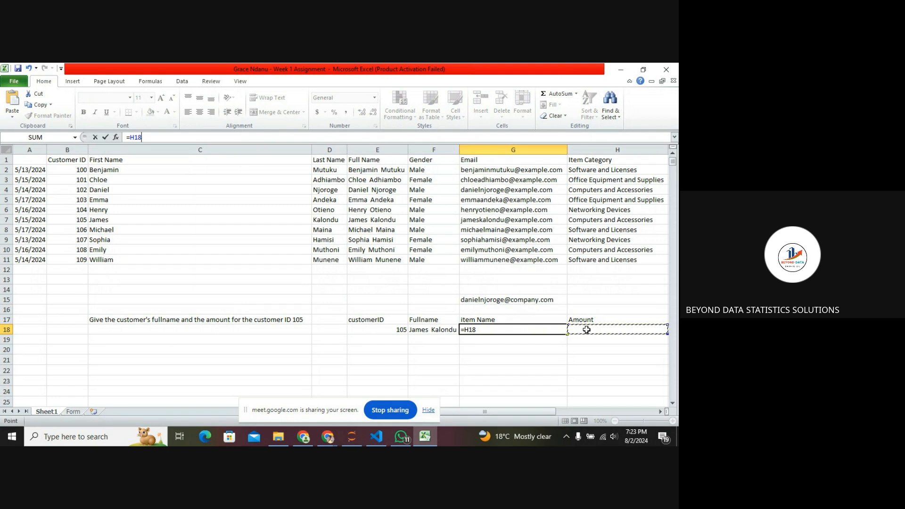
click(158, 137)
key(ctrl+z)
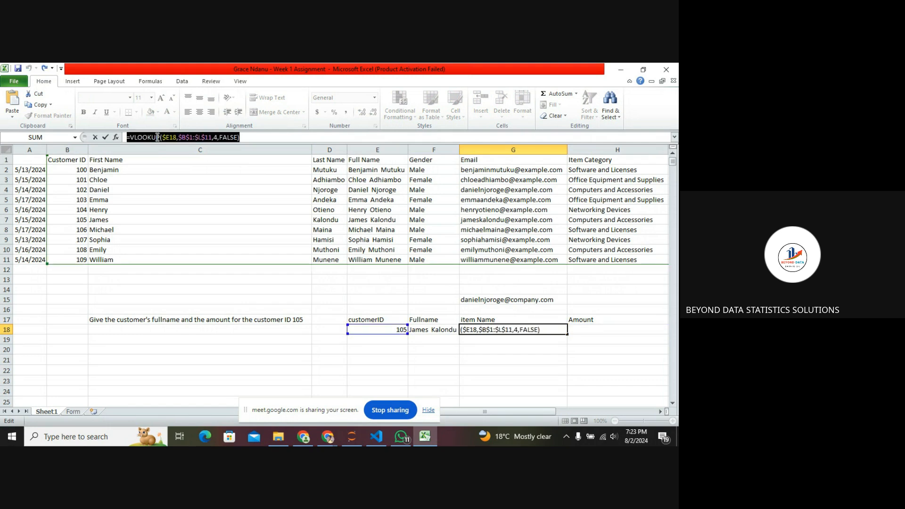
click(552, 330)
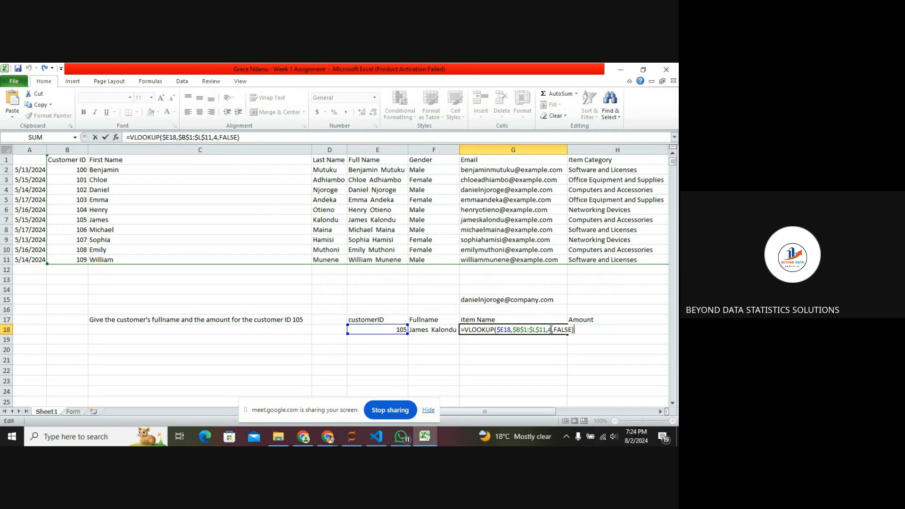
drag(575, 329, 553, 331)
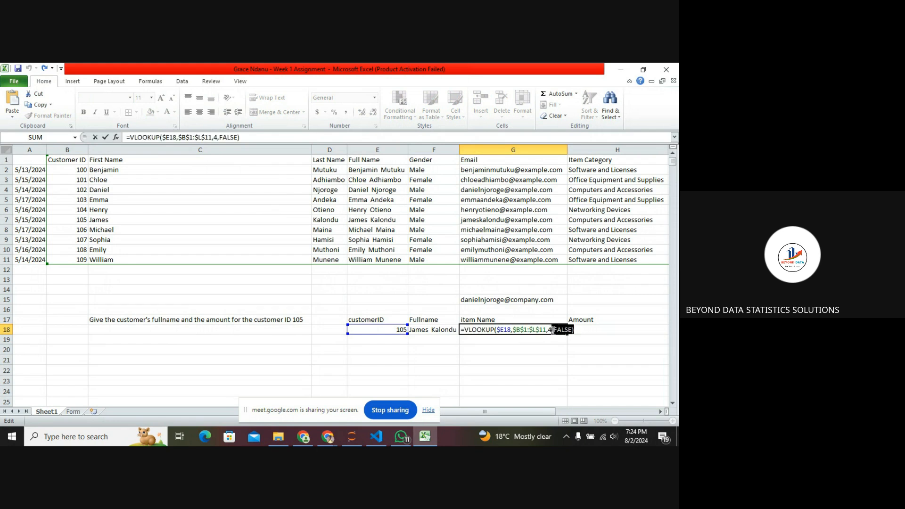
key(Return)
Copy the G18 lookup formula into the Amount cell H18.
click(604, 325)
click(531, 331)
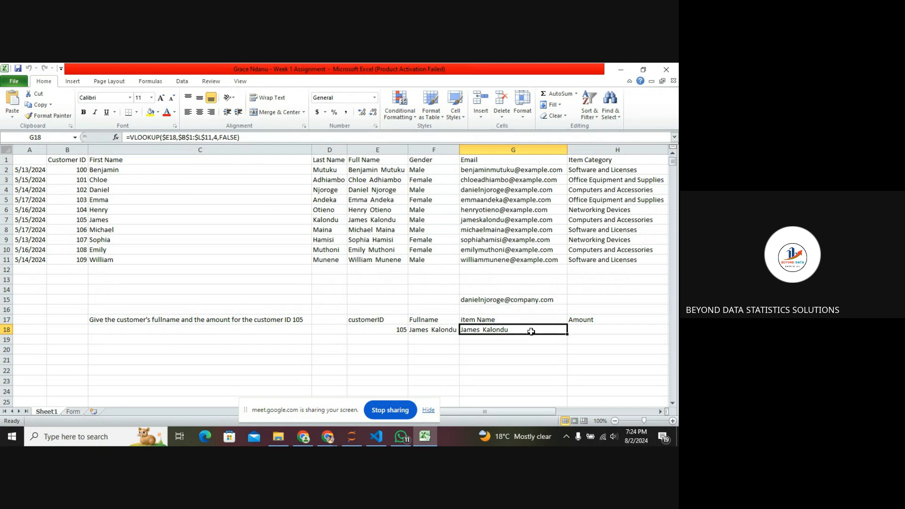
key(ctrl+c)
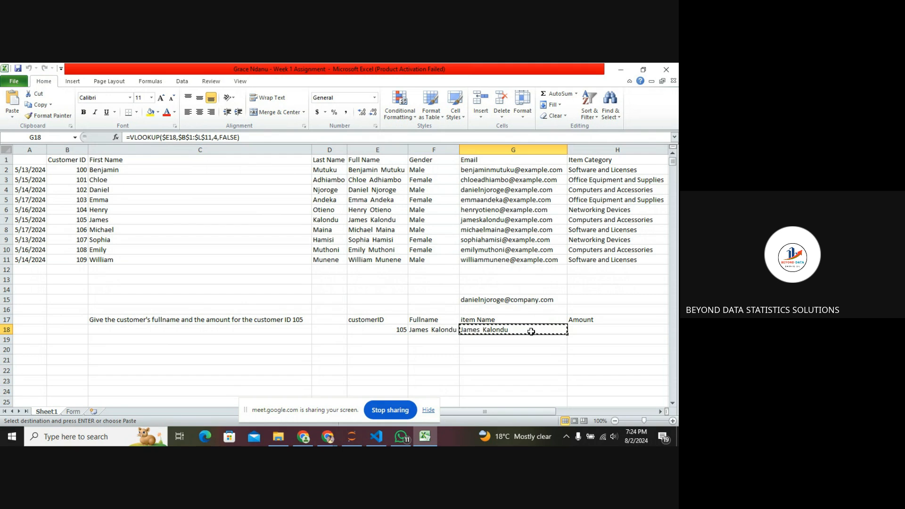
click(583, 330)
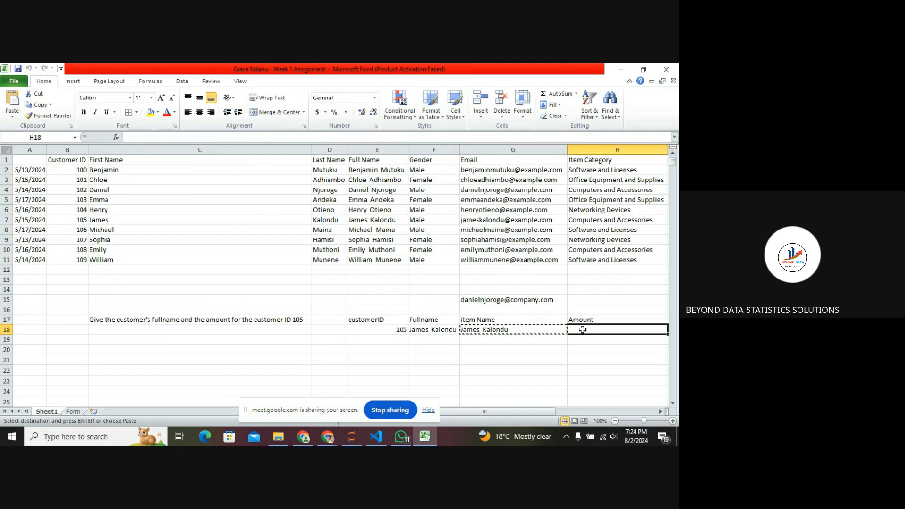
key(ctrl+v)
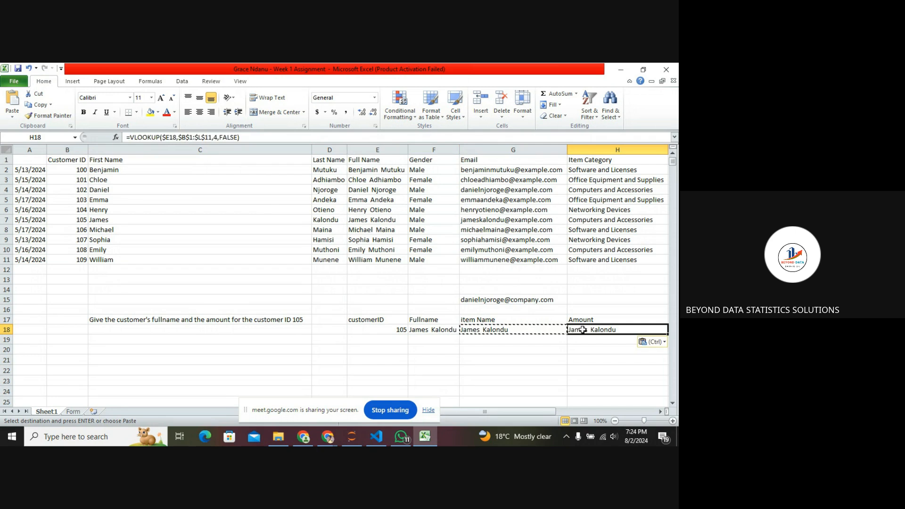
Set the column index in G18's VLOOKUP to 8 so it returns the item name.
click(613, 324)
double_click(613, 330)
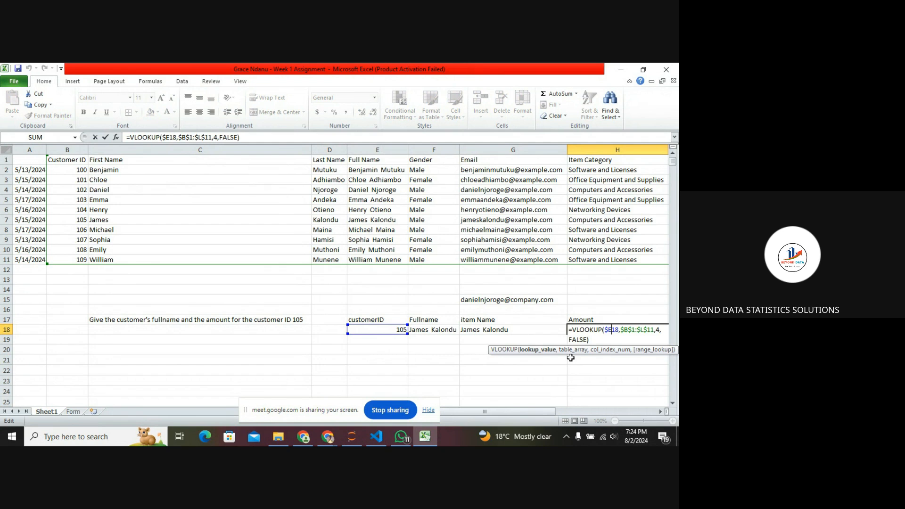
click(523, 330)
double_click(522, 331)
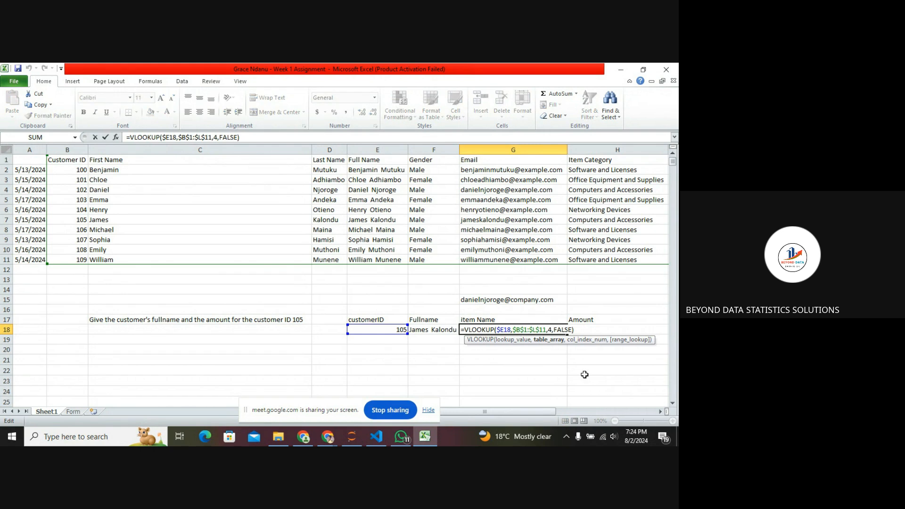
click(552, 331)
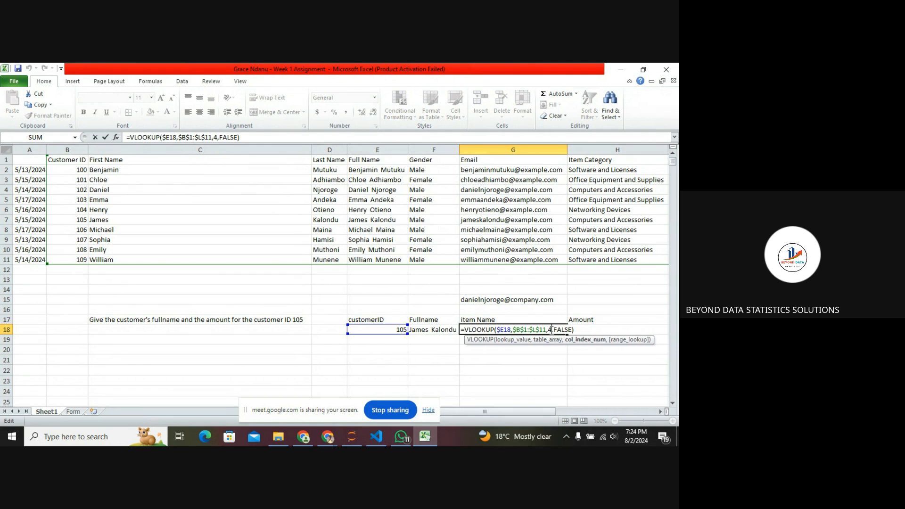
key(BackSpace)
text(8)
key(Return)
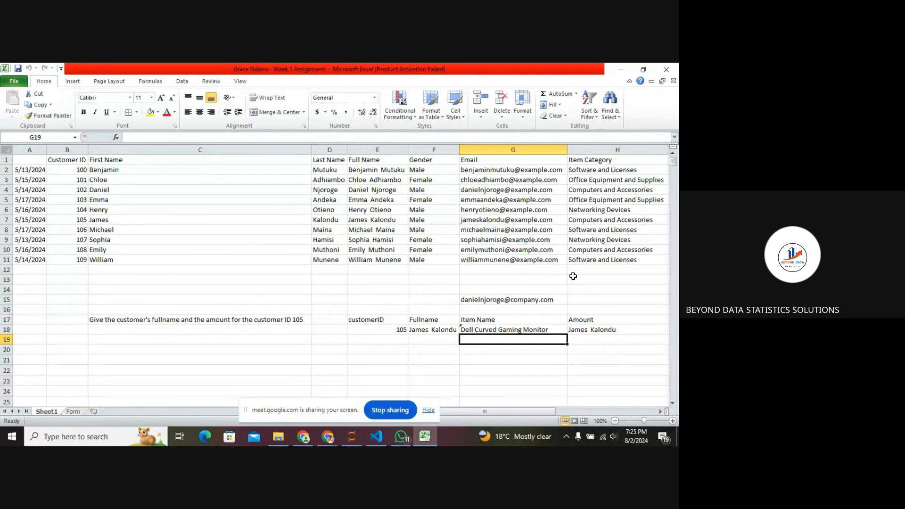
scroll(517, 228, right, 3)
scroll(517, 230, left, 4)
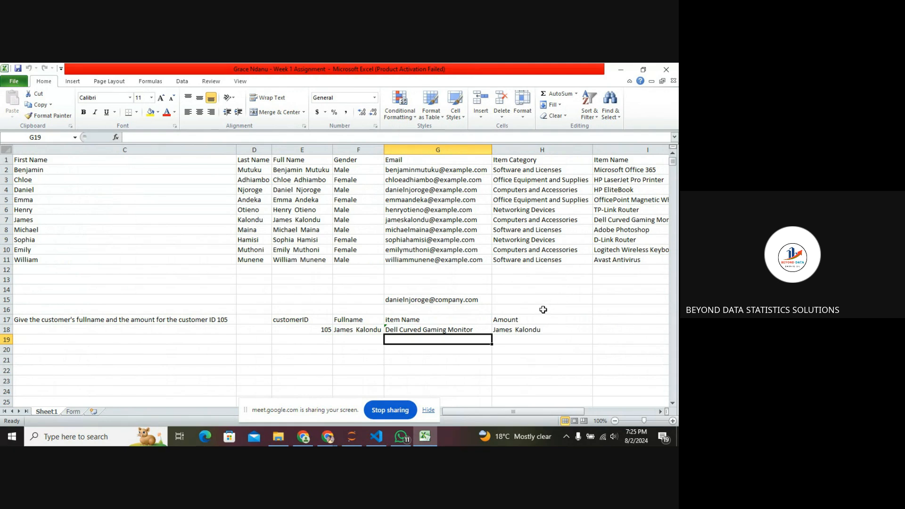
key(alt+Tab)
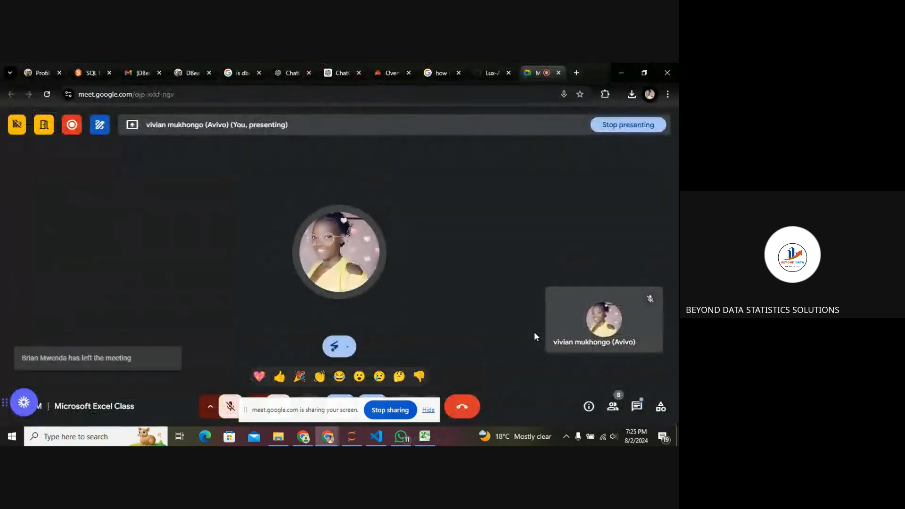
click(429, 437)
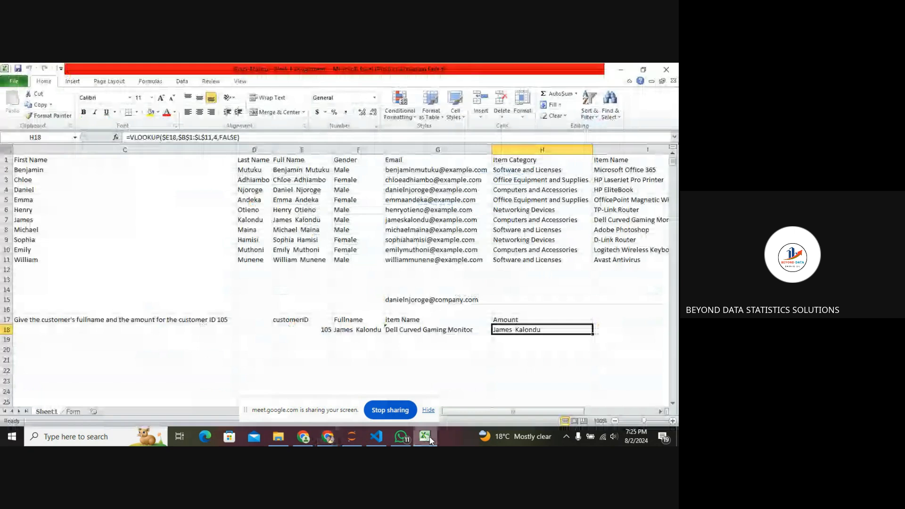
Set the column index in the Amount cell H18's VLOOKUP to 11 so it returns the amount.
double_click(533, 331)
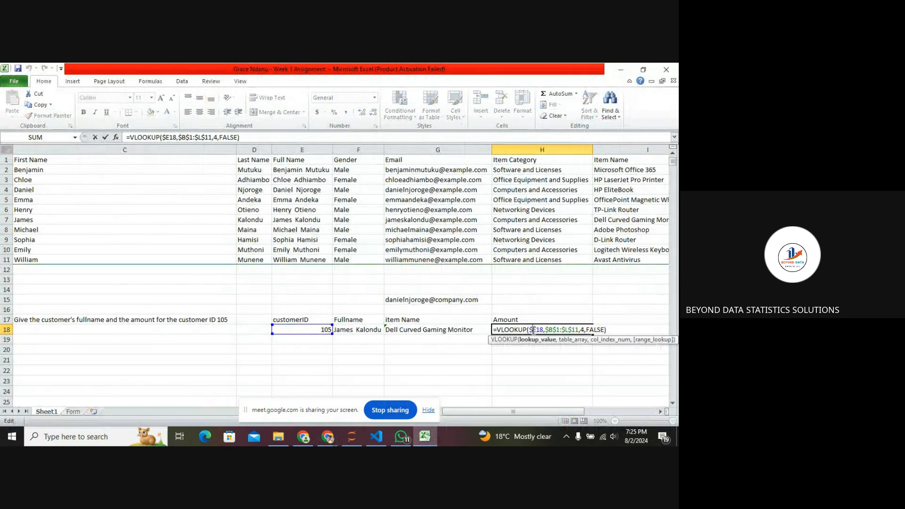
click(584, 330)
key(BackSpace)
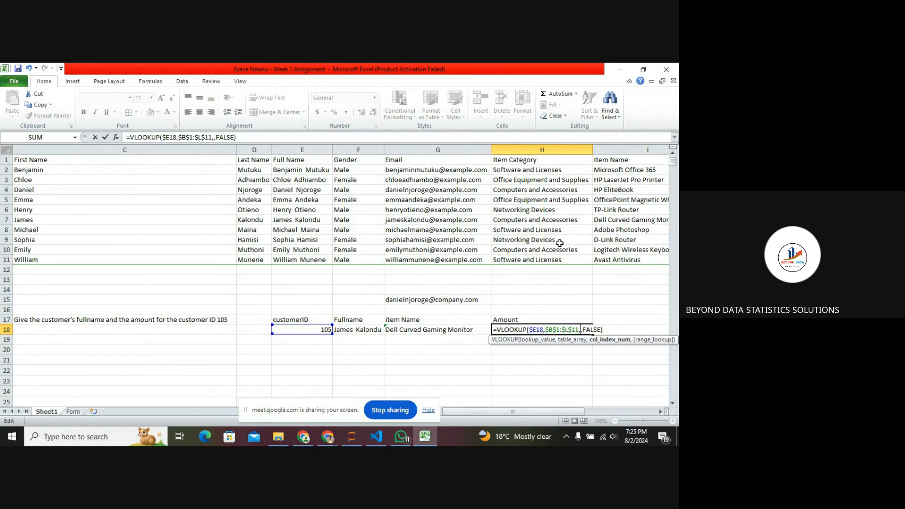
scroll(560, 242, right, 5)
scroll(560, 242, left, 3)
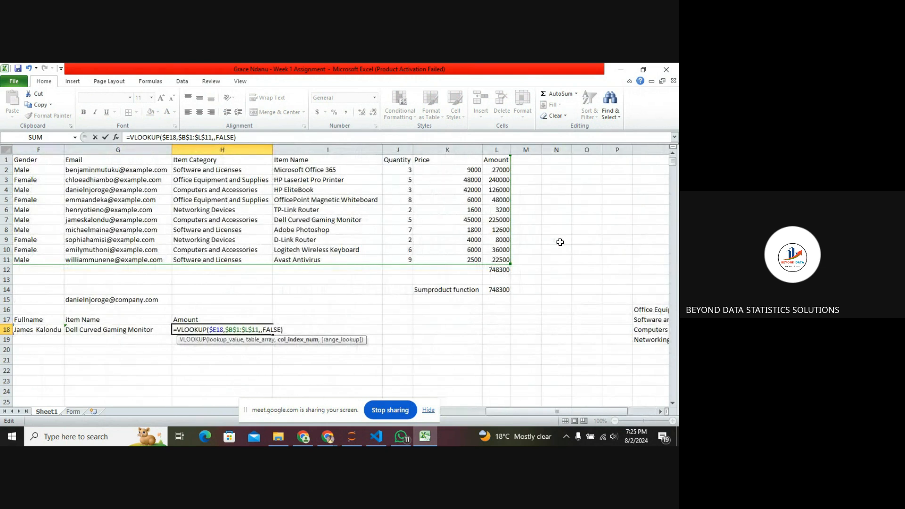
text(11)
key(Return)
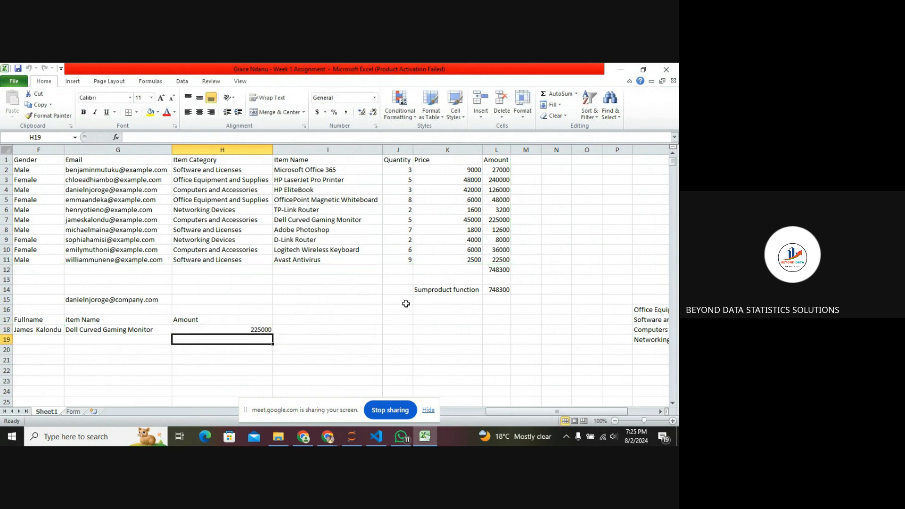
Copy the Amount lookup formula from H18 down to H19.
click(243, 330)
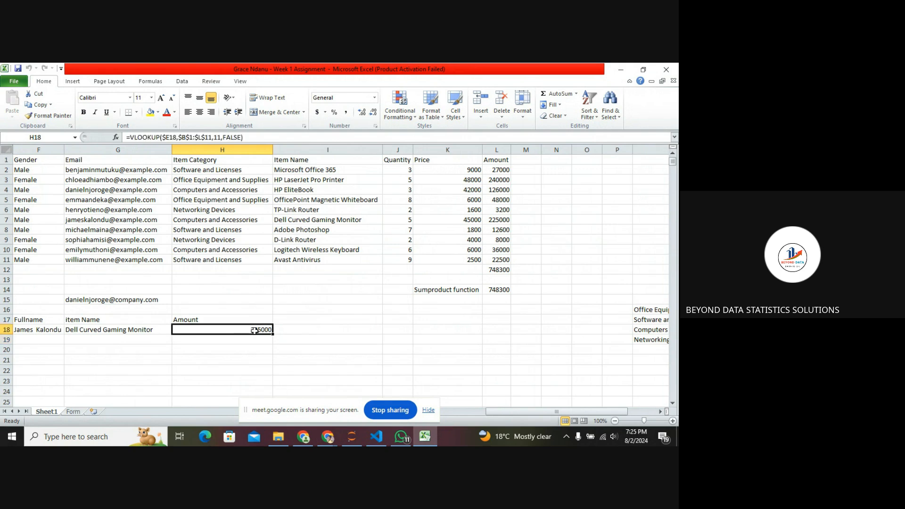
scroll(311, 334, left, 3)
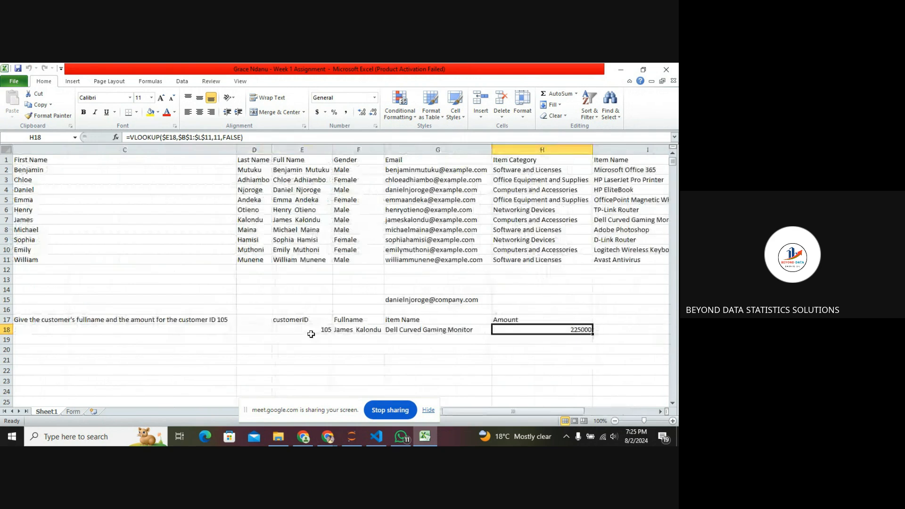
scroll(312, 334, right, 2)
scroll(312, 335, left, 1)
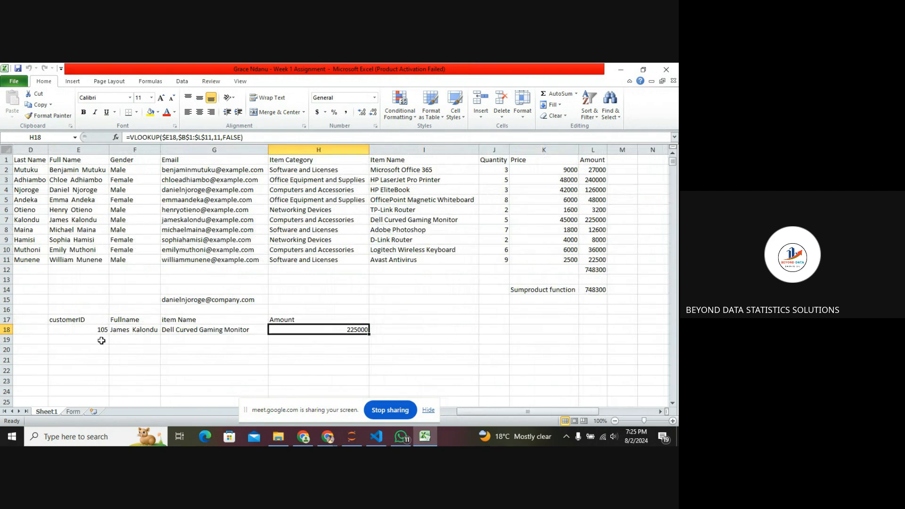
click(101, 341)
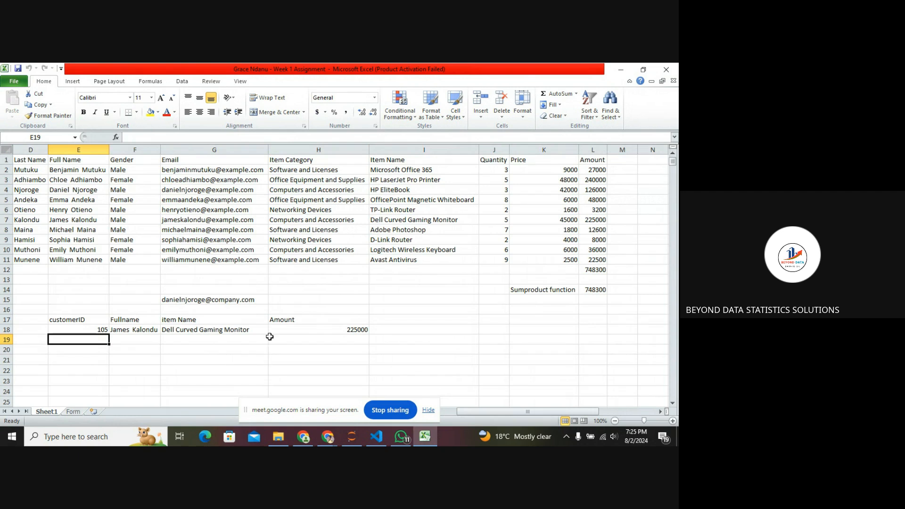
click(296, 330)
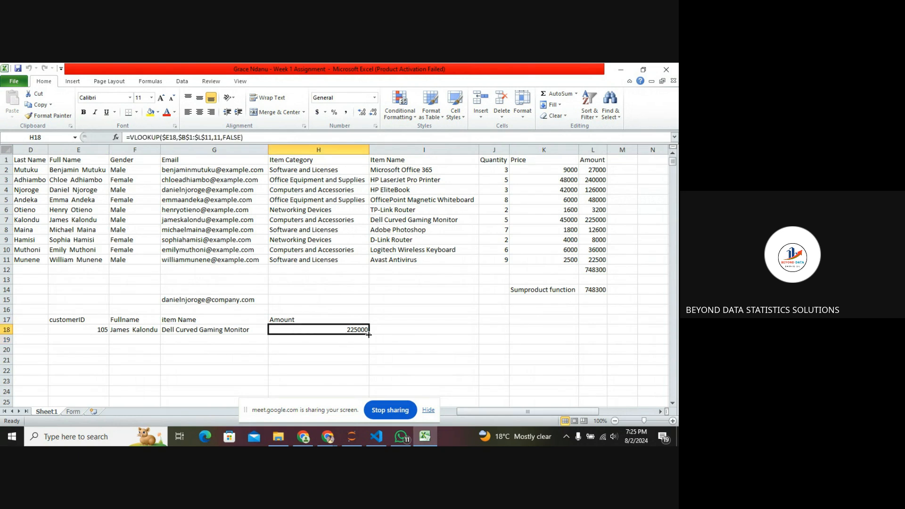
drag(370, 333, 369, 341)
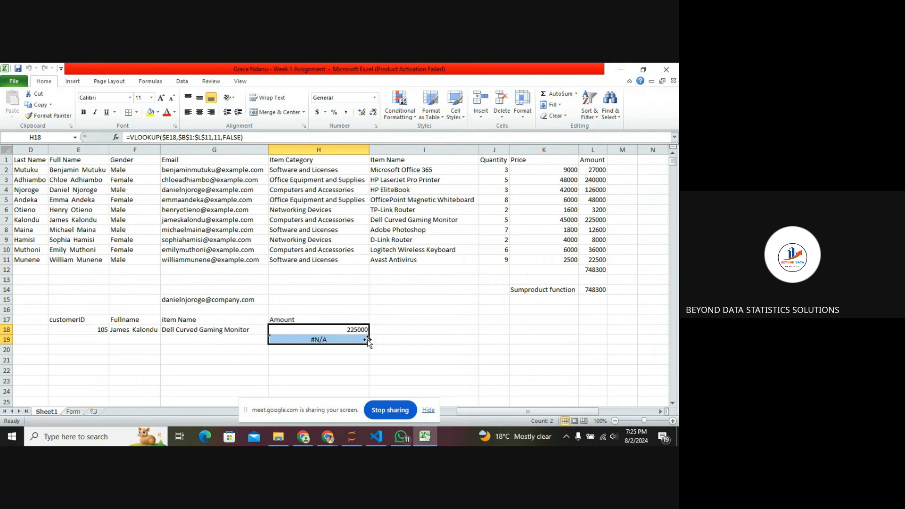
Copy the Item Name and Full name lookup formulas from G18 and F18 down to row 19.
click(256, 342)
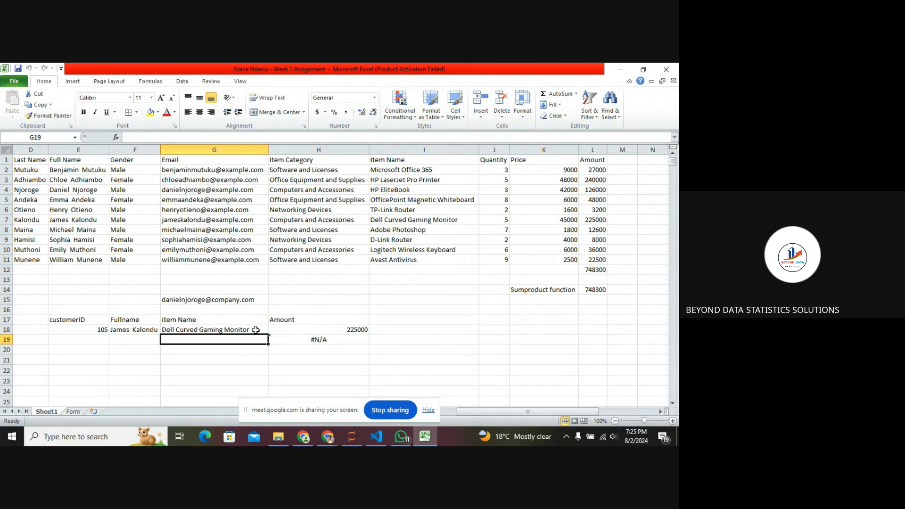
click(256, 330)
drag(269, 333, 269, 343)
click(151, 332)
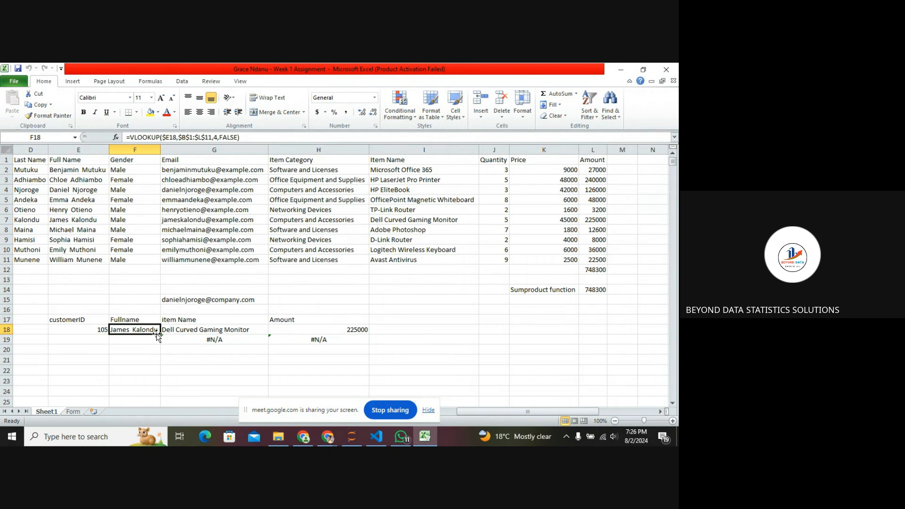
drag(161, 335, 161, 343)
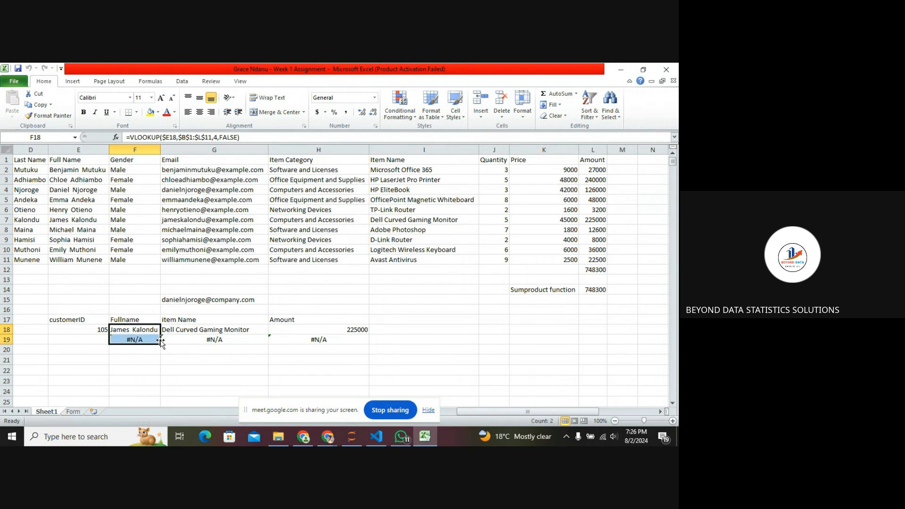
Enter customer ID 106 in E19 below the first customer ID.
click(100, 331)
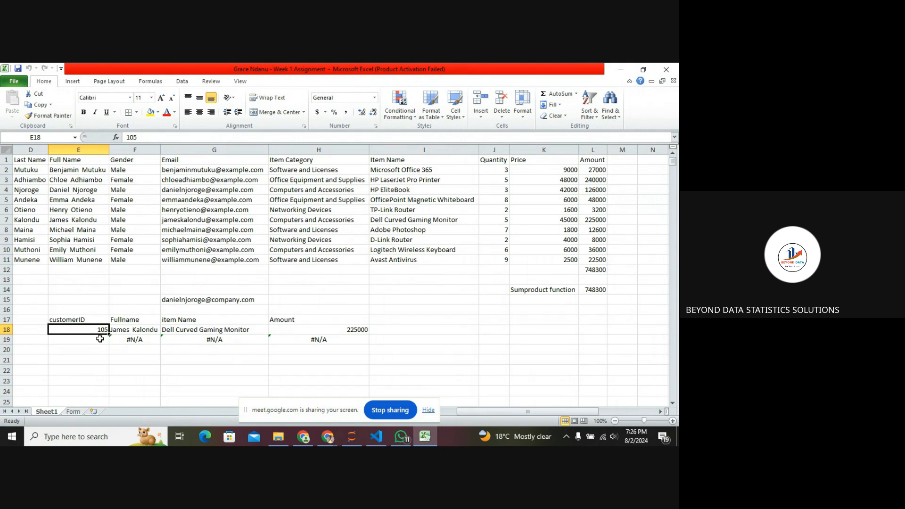
click(100, 340)
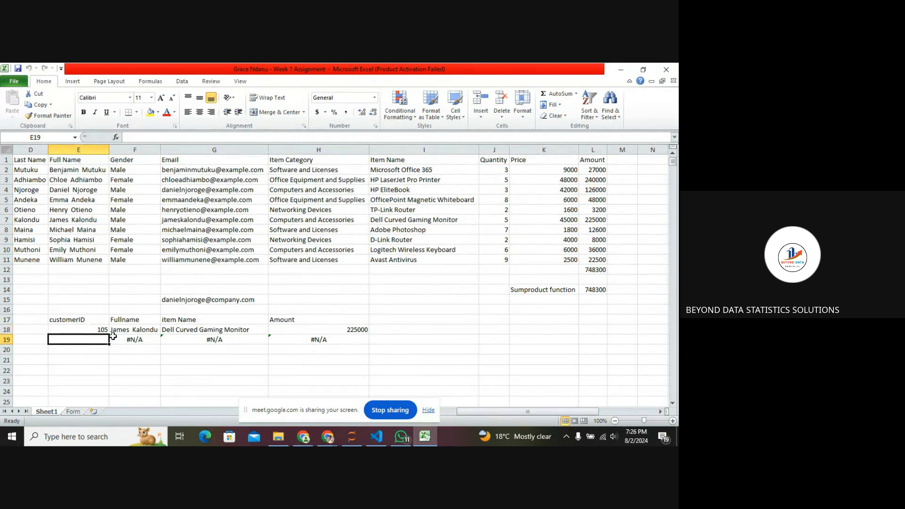
click(119, 331)
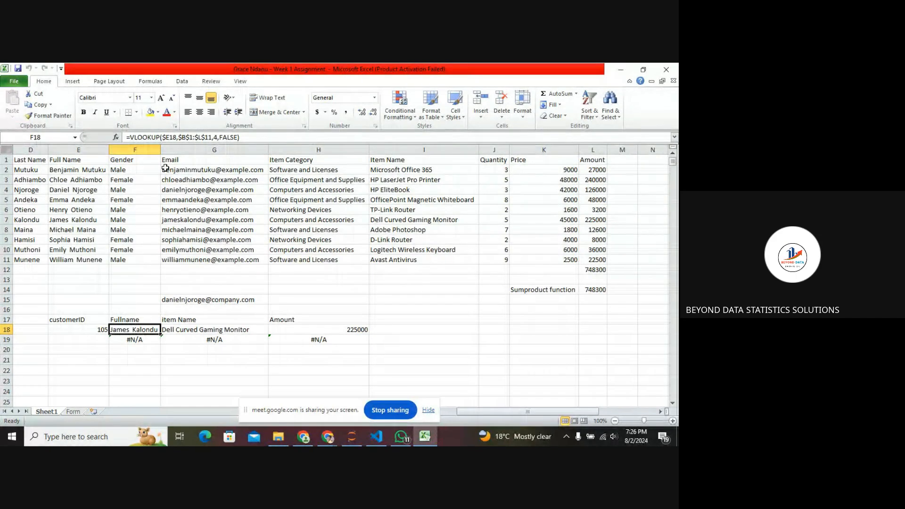
click(98, 336)
text(106)
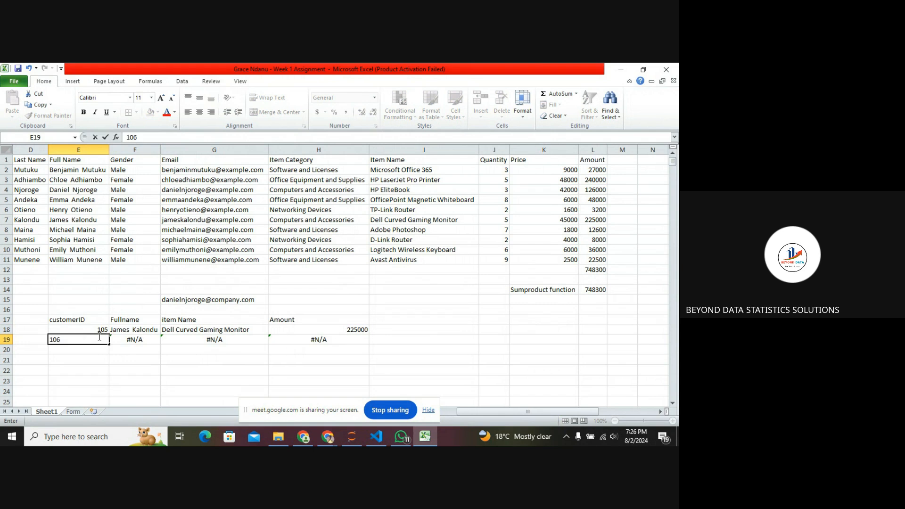
key(Return)
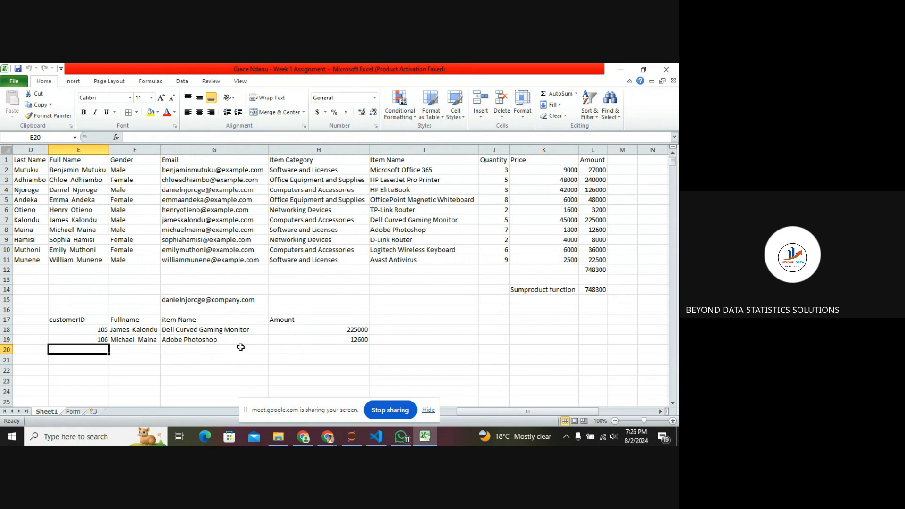
Copy the Amount, Item Name and Full name lookup formulas from row 19 down to row 20.
click(319, 340)
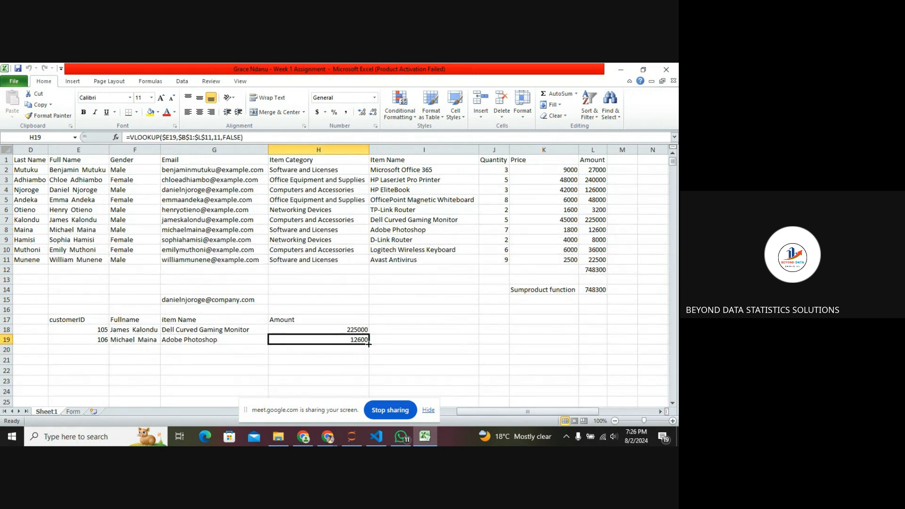
drag(369, 348, 368, 355)
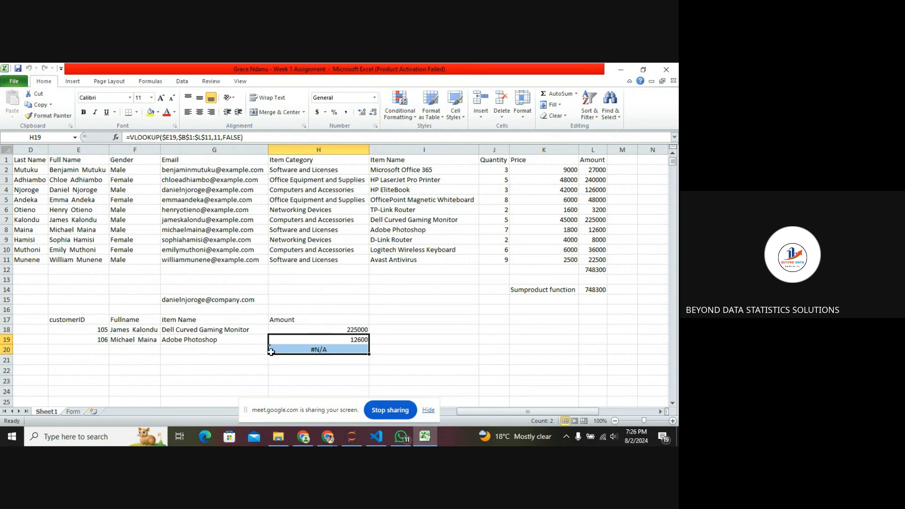
click(243, 343)
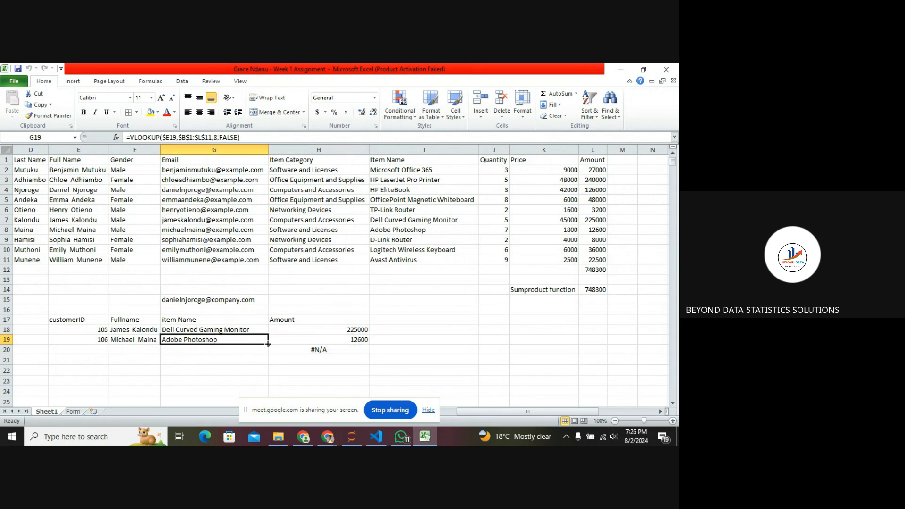
drag(268, 345, 265, 351)
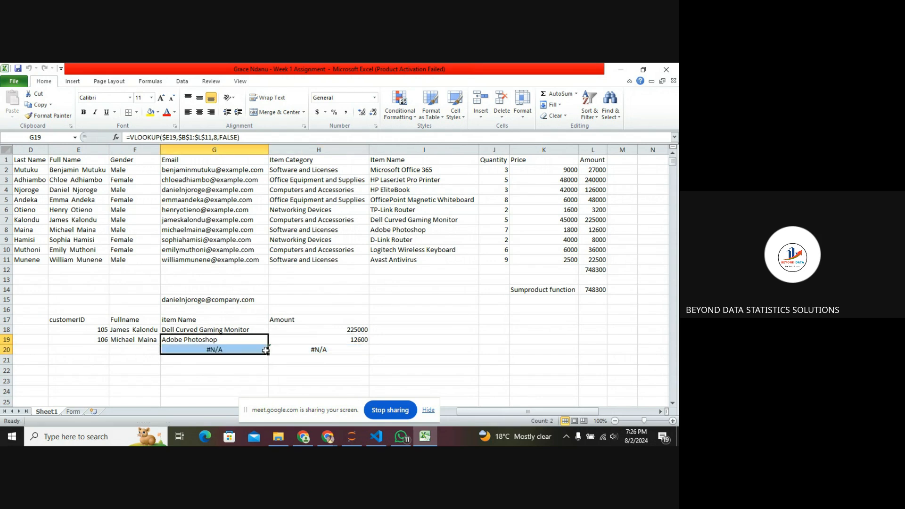
click(144, 341)
drag(160, 345, 159, 355)
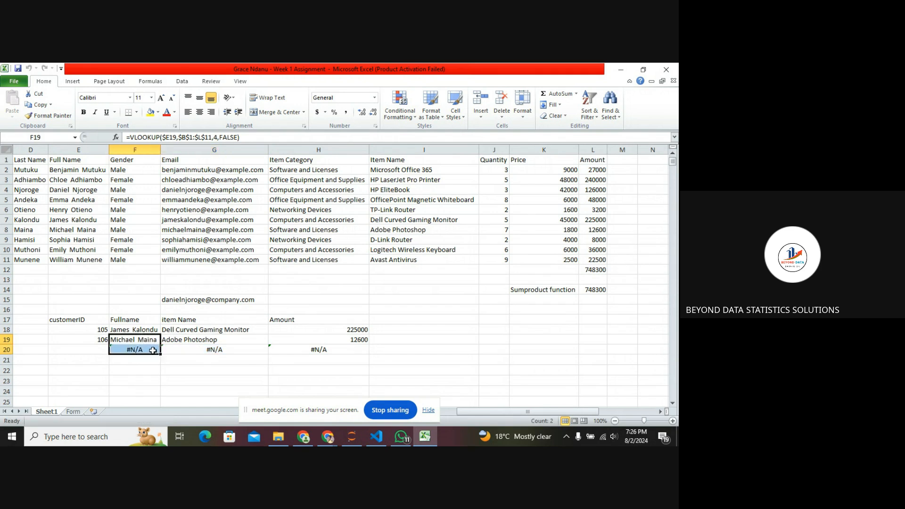
Enter customer ID 109 in E20.
click(102, 347)
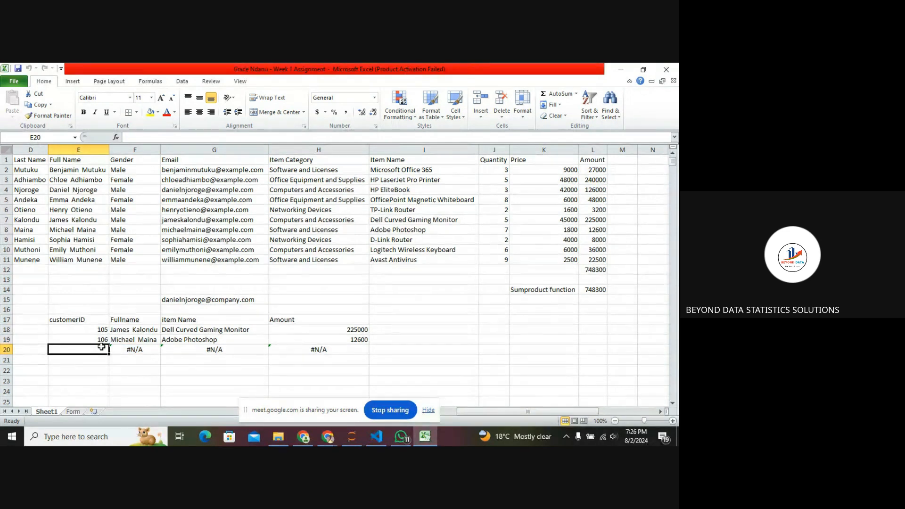
text(109)
key(Return)
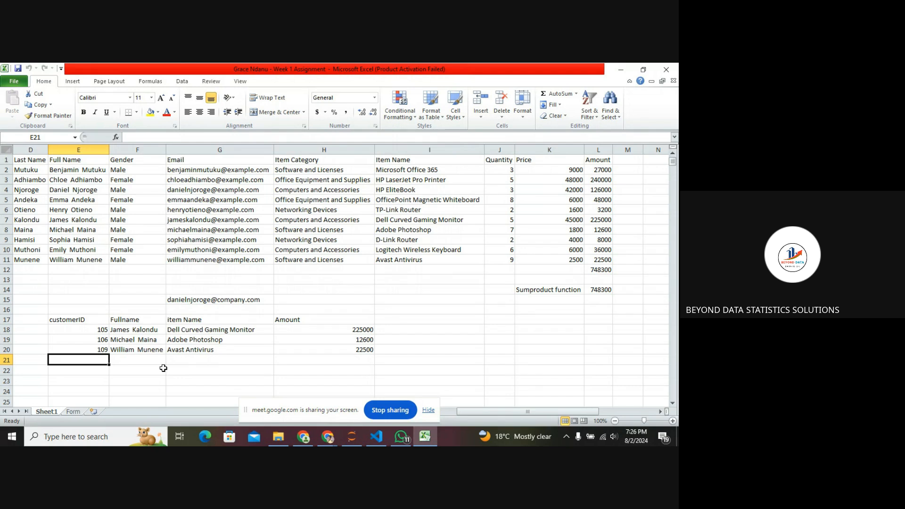
Stop sharing the screen in the Google Meet call.
click(381, 412)
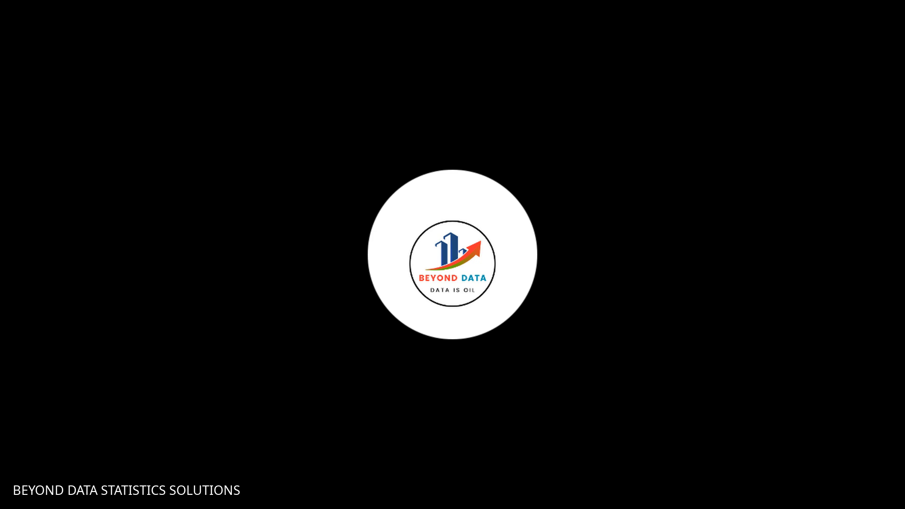
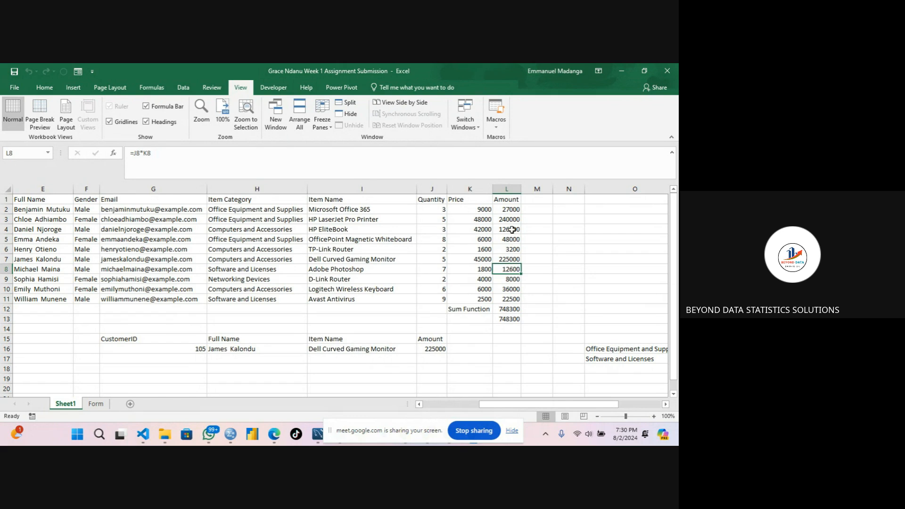
Inspect the Amount formulas in column L and the Price values row by row.
click(512, 229)
click(512, 218)
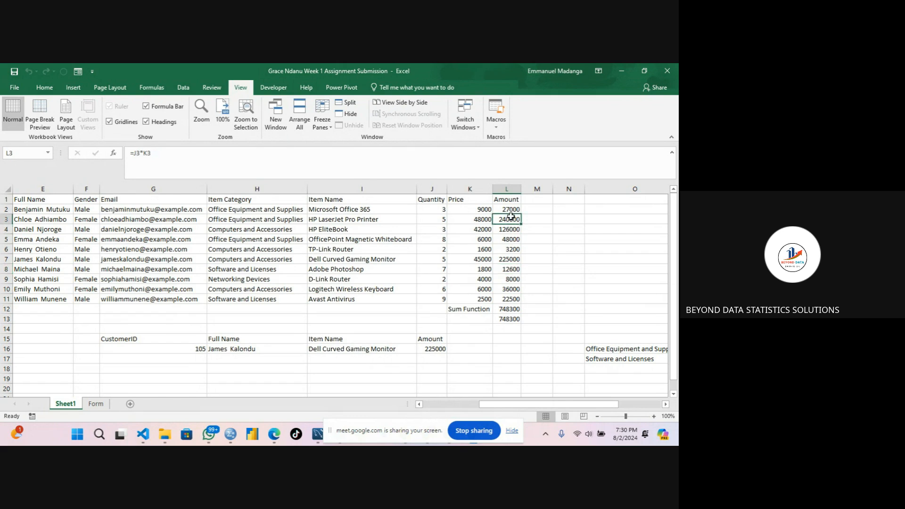
click(508, 208)
click(511, 230)
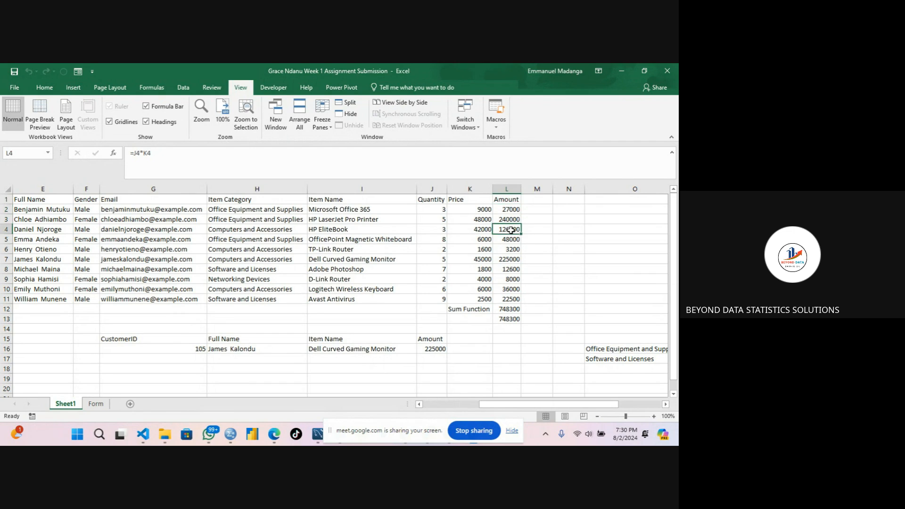
click(510, 259)
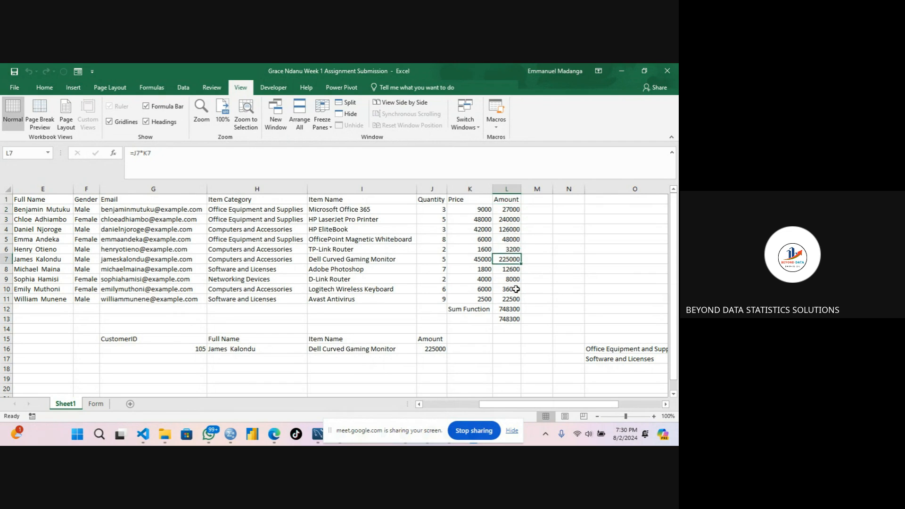
click(516, 289)
click(513, 299)
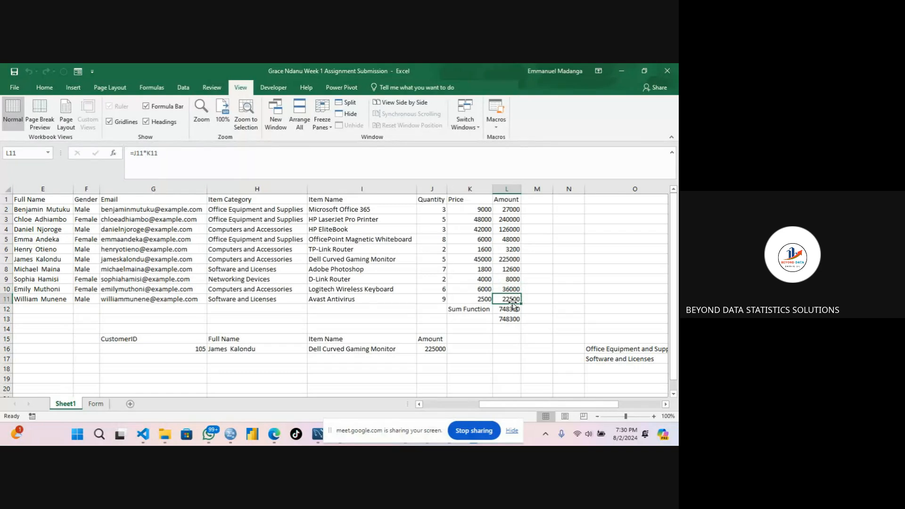
click(517, 229)
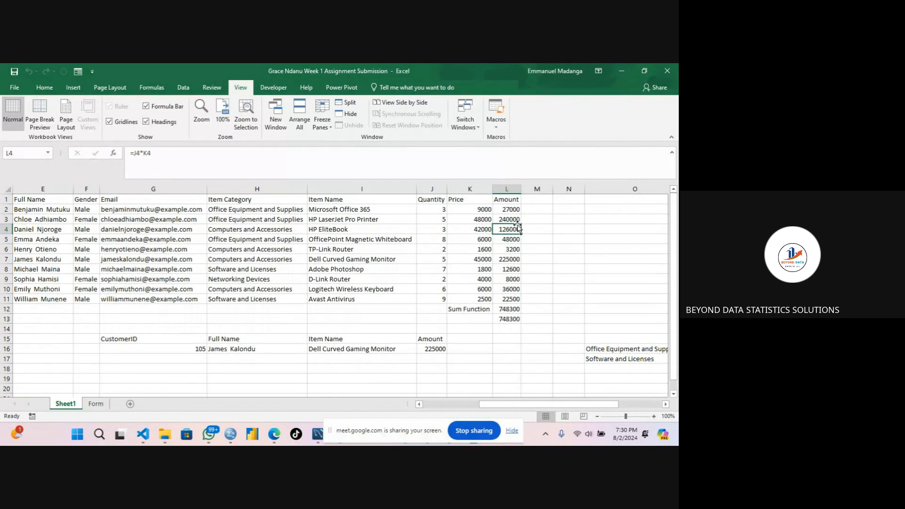
click(517, 219)
click(514, 210)
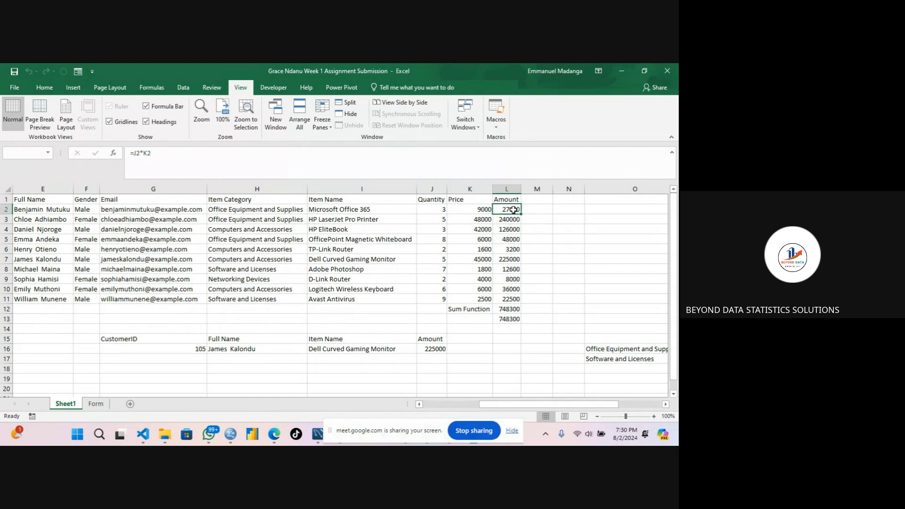
click(511, 229)
click(510, 249)
click(507, 278)
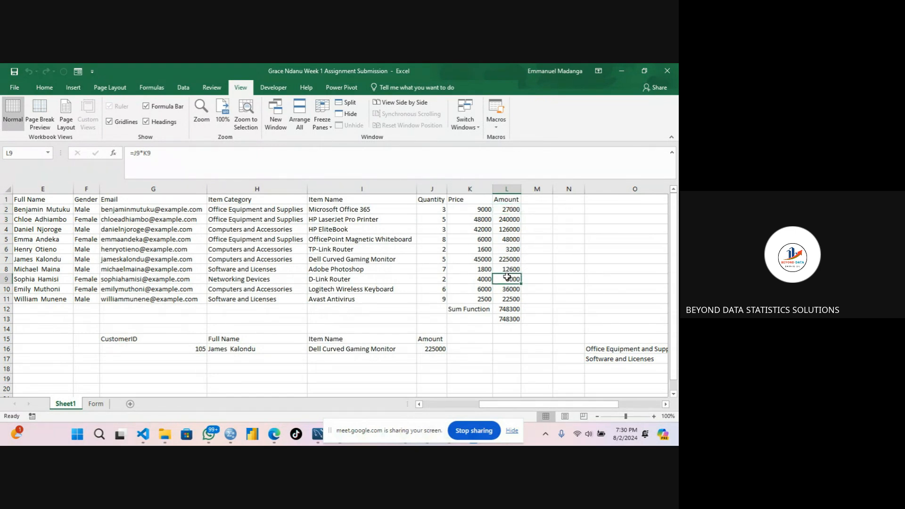
click(511, 231)
click(511, 259)
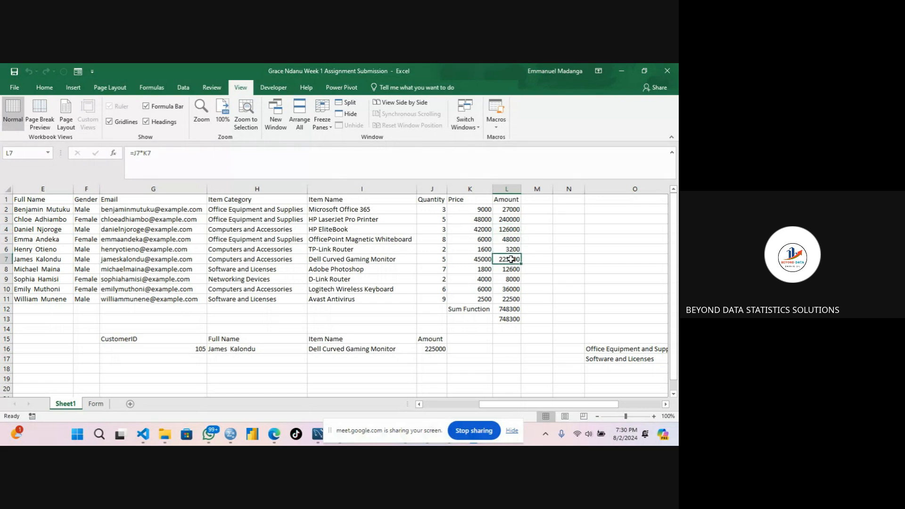
click(507, 210)
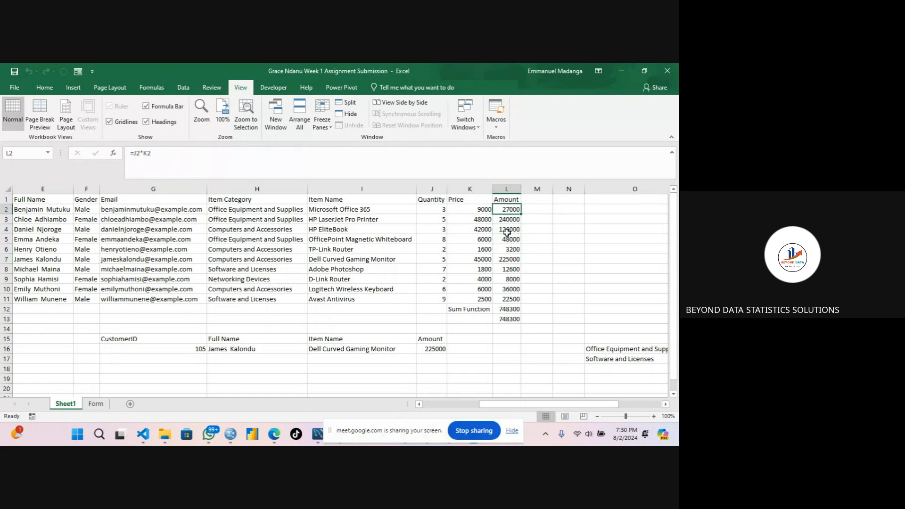
click(507, 231)
click(505, 260)
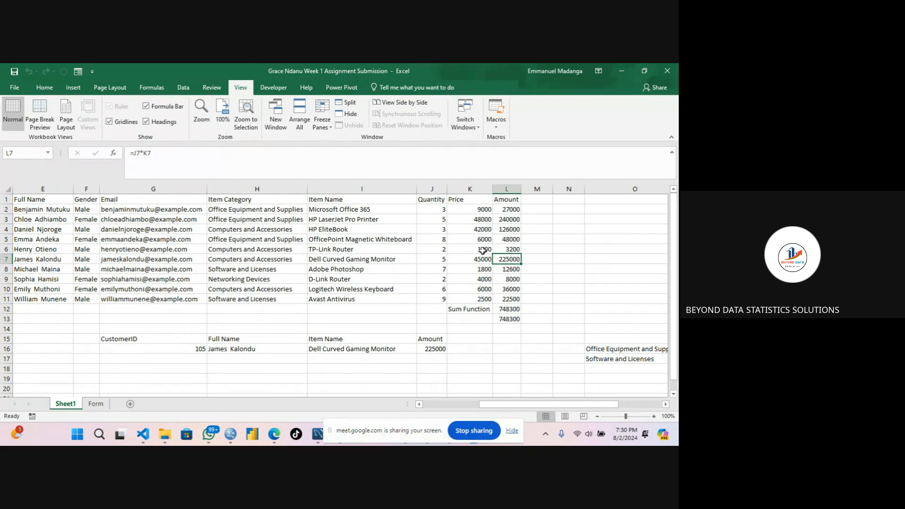
click(484, 250)
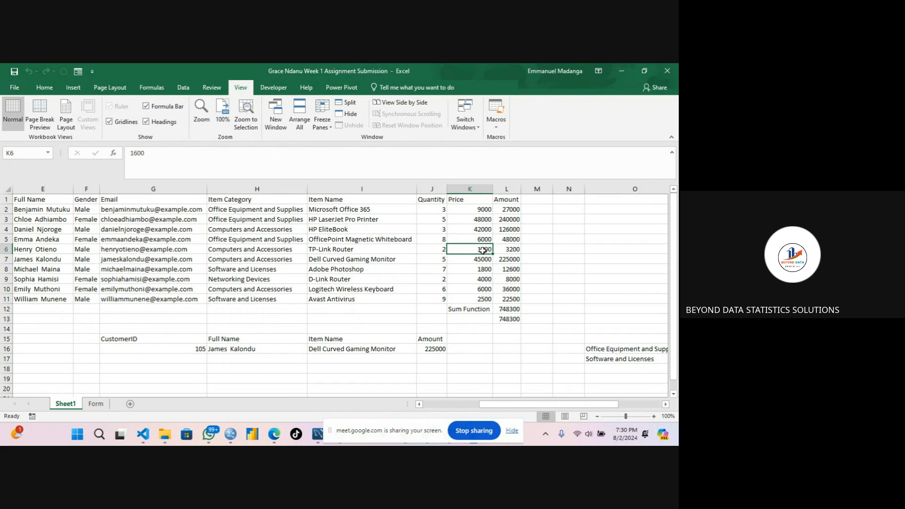
Clear the contents of the customer lookup table in G15:J16.
click(169, 336)
drag(169, 336, 427, 348)
right_click(427, 348)
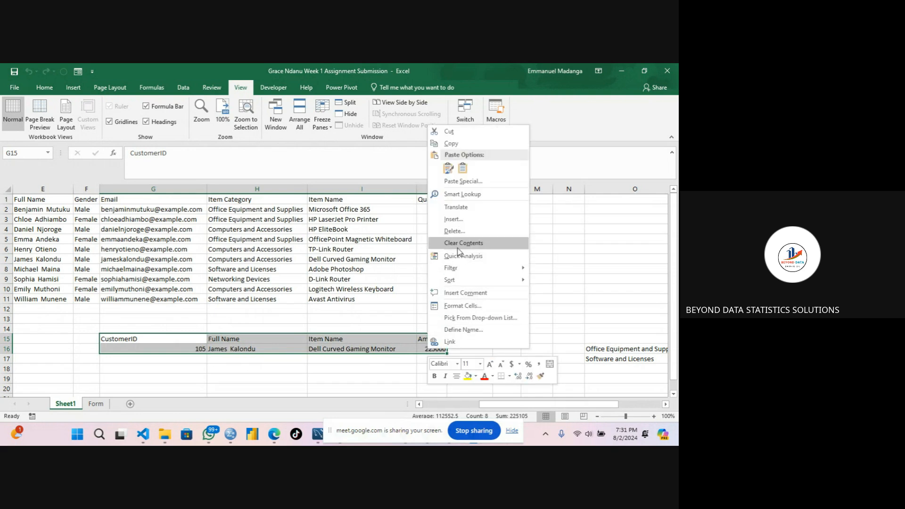
click(457, 244)
click(240, 341)
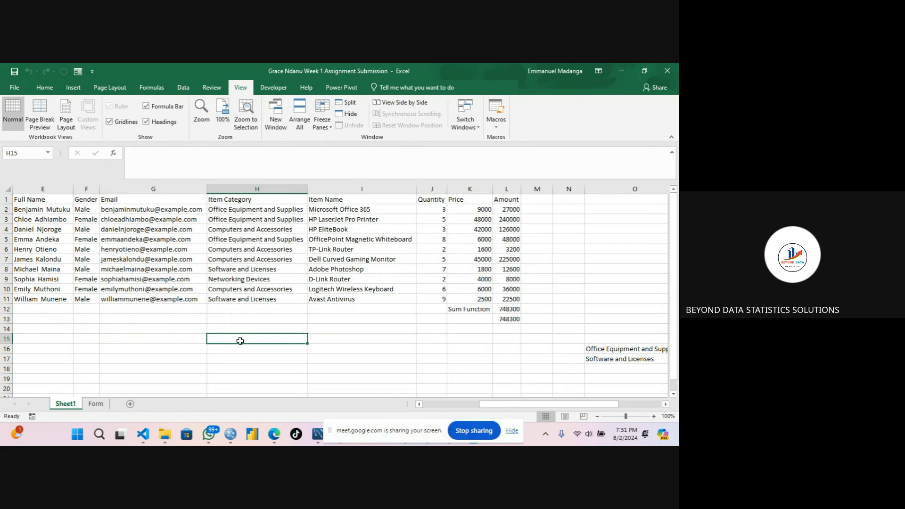
Delete the Sum Function label and both total values beneath the Amount column.
click(478, 309)
key(BackSpace)
click(509, 311)
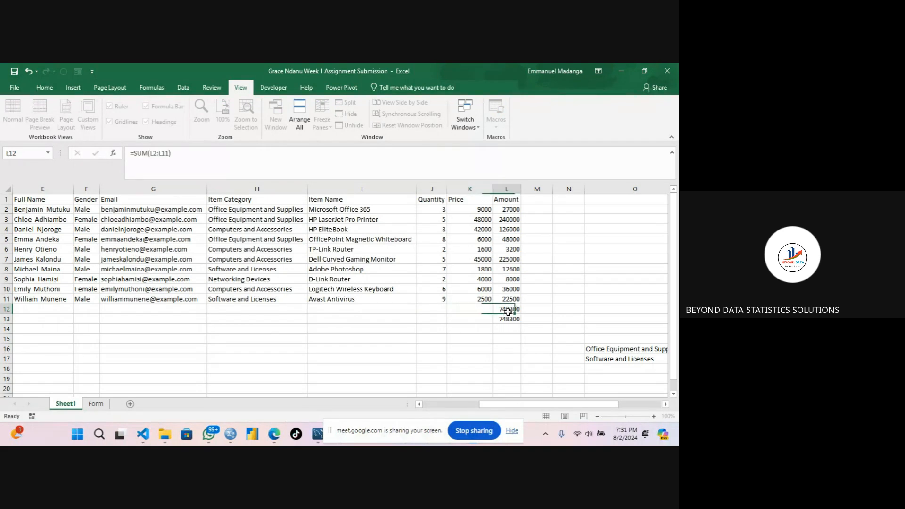
key(BackSpace)
click(482, 321)
key(BackSpace)
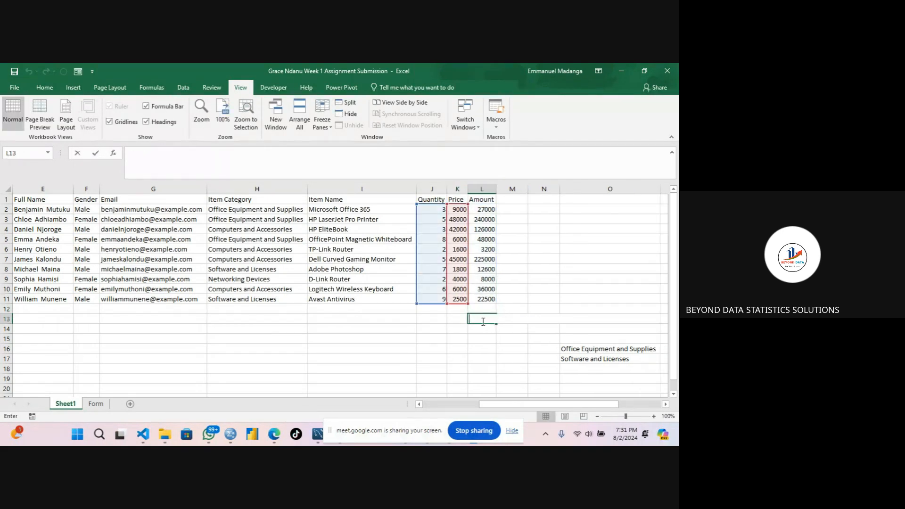
Enter the labels Average, Maximum and Minimum in cells I15 to I17.
click(408, 345)
click(480, 219)
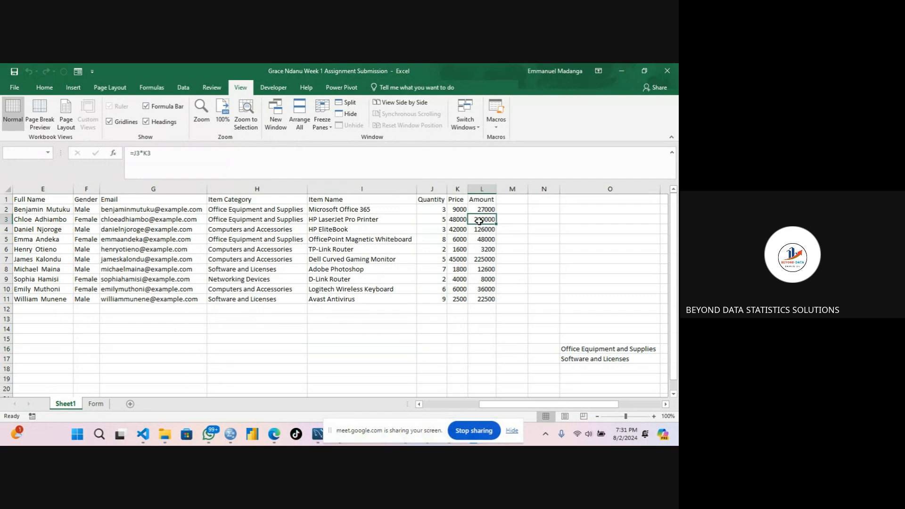
click(332, 340)
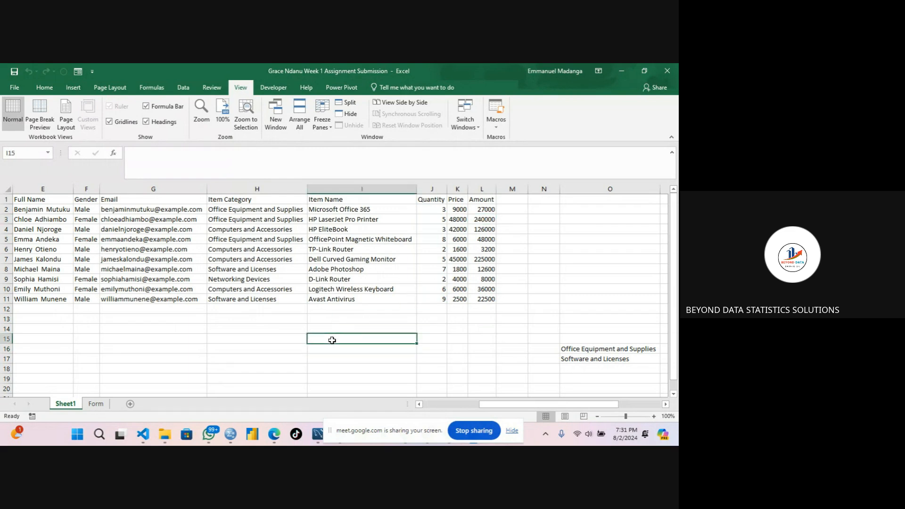
text(Average)
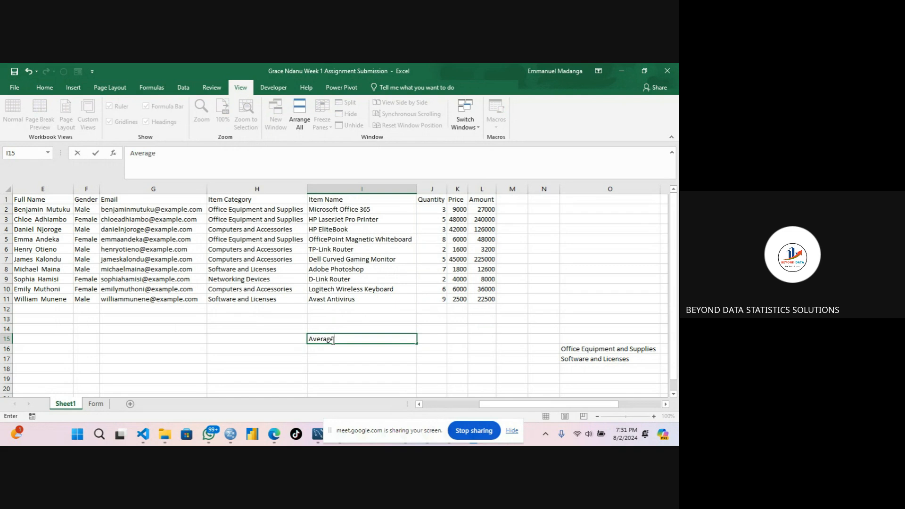
key(Return)
text(M)
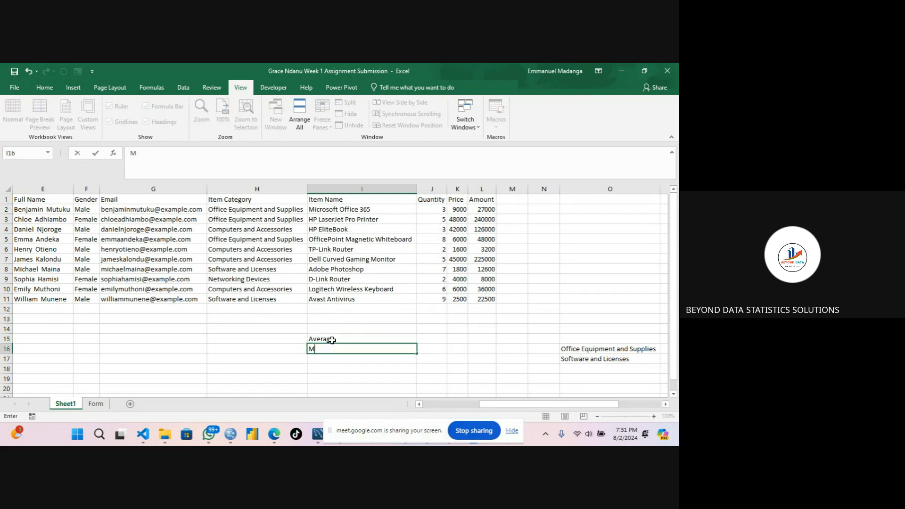
text(aximum)
key(Return)
text(Mini)
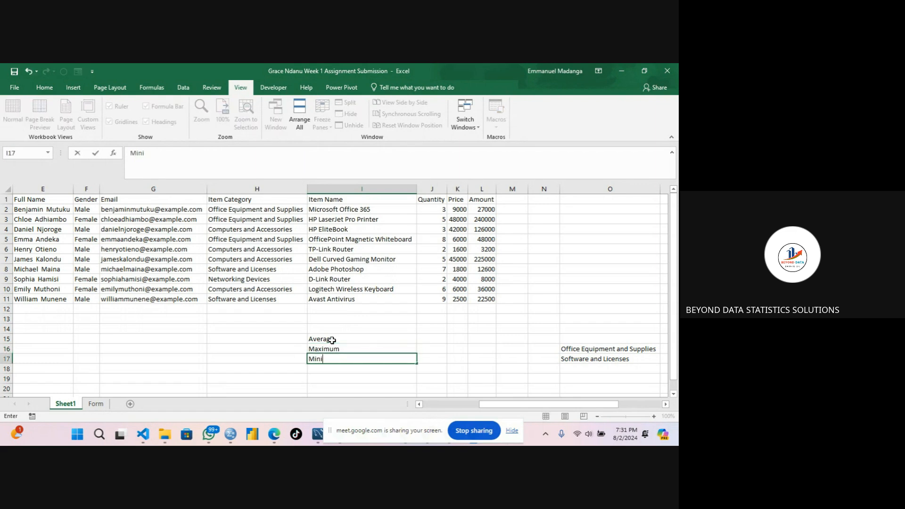
text(mum)
key(Return)
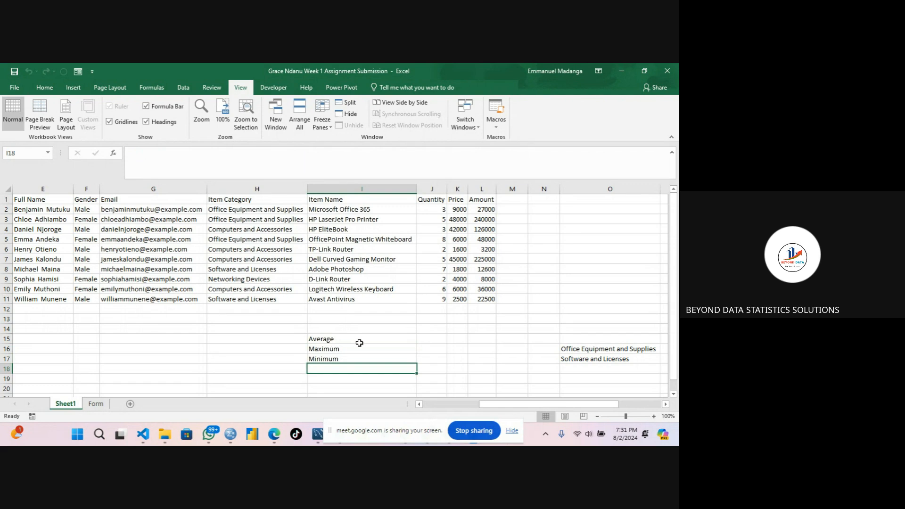
click(374, 349)
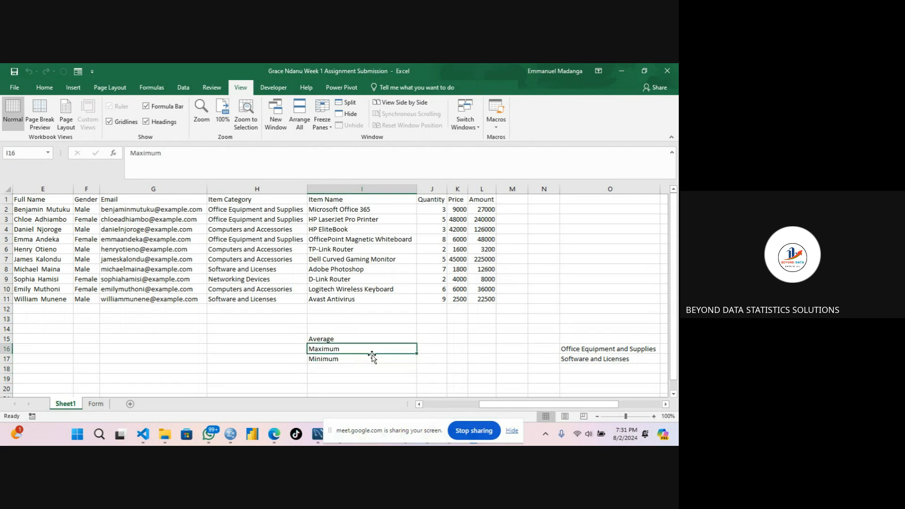
click(372, 359)
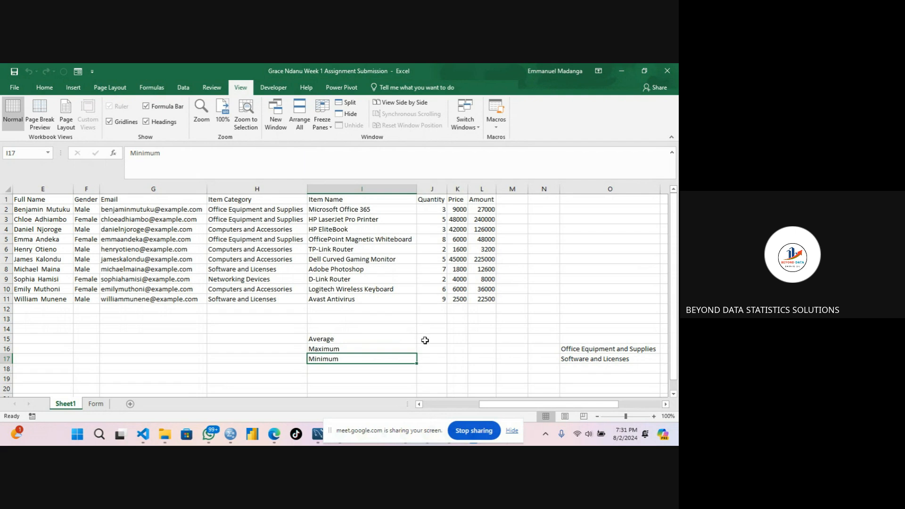
Start an AVERAGE formula in J15 over the Price range K2:K11.
click(424, 341)
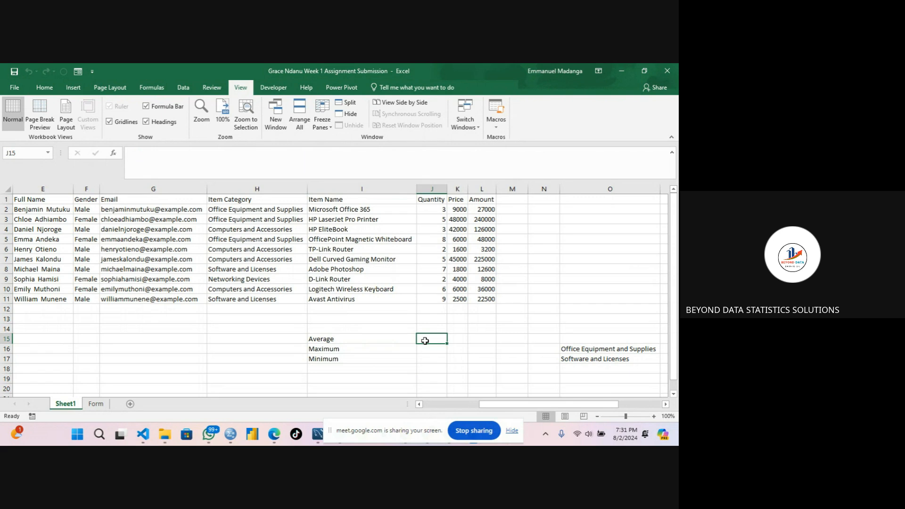
text(=aver)
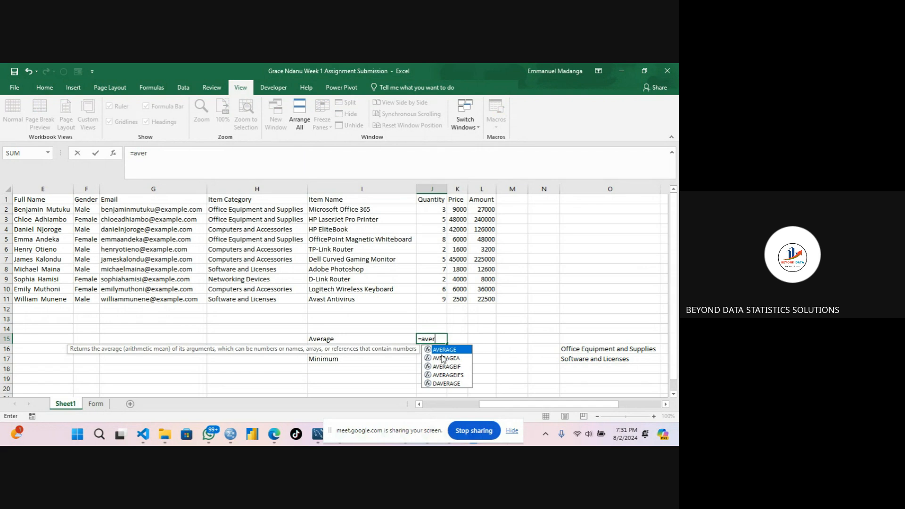
double_click(440, 350)
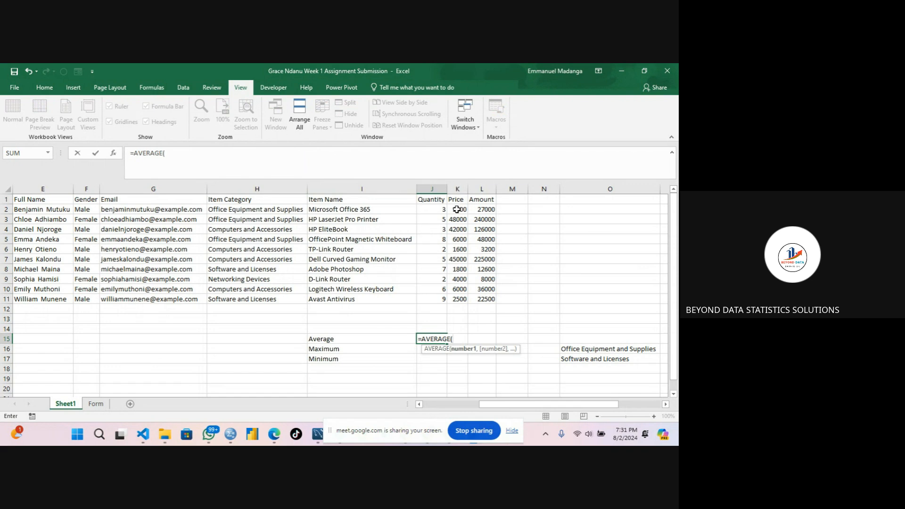
drag(457, 209, 457, 295)
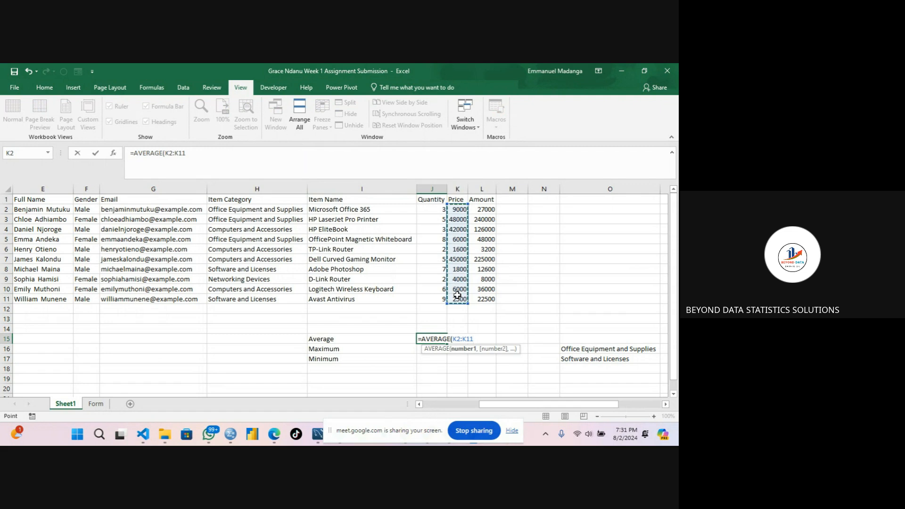
text())
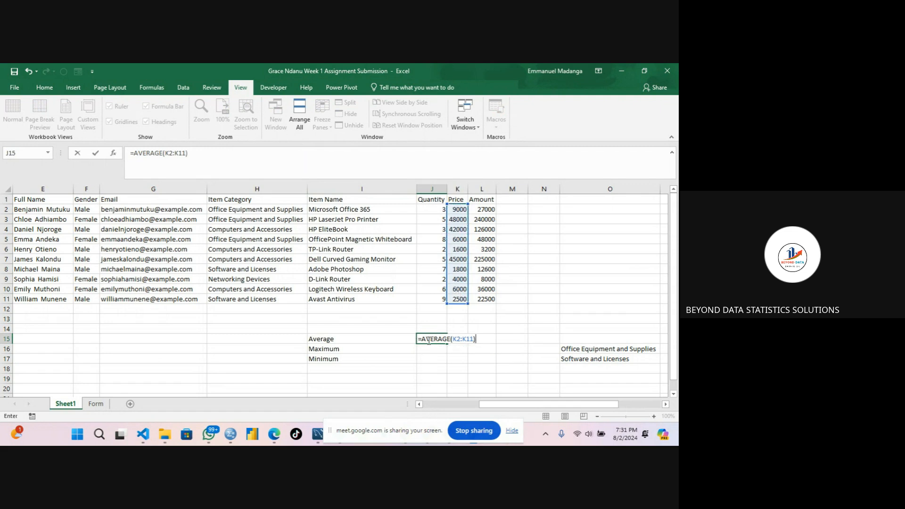
click(454, 339)
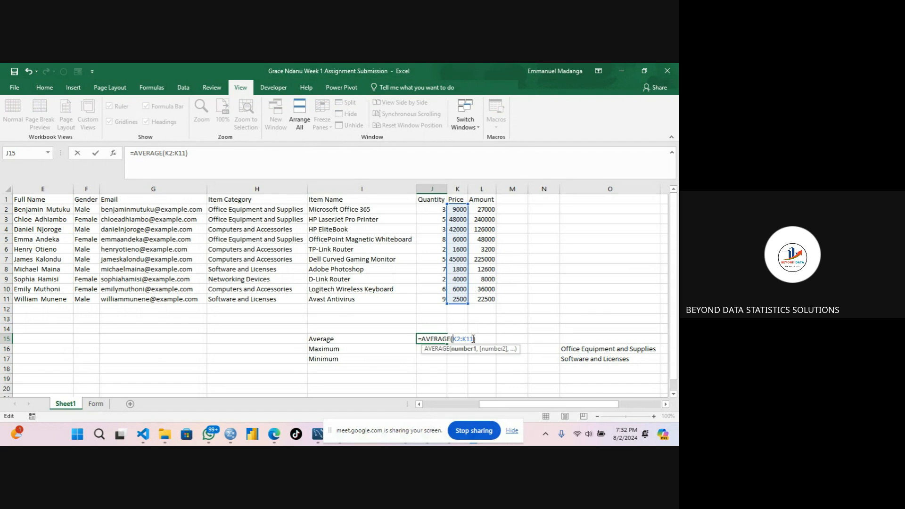
Try entering the Price cells K2 to K5 as separate arguments of the AVERAGE formula in J15.
key(BackSpace)
key(BackSpace)
key(BackSpace)
key(BackSpace)
key(BackSpace)
key(BackSpace)
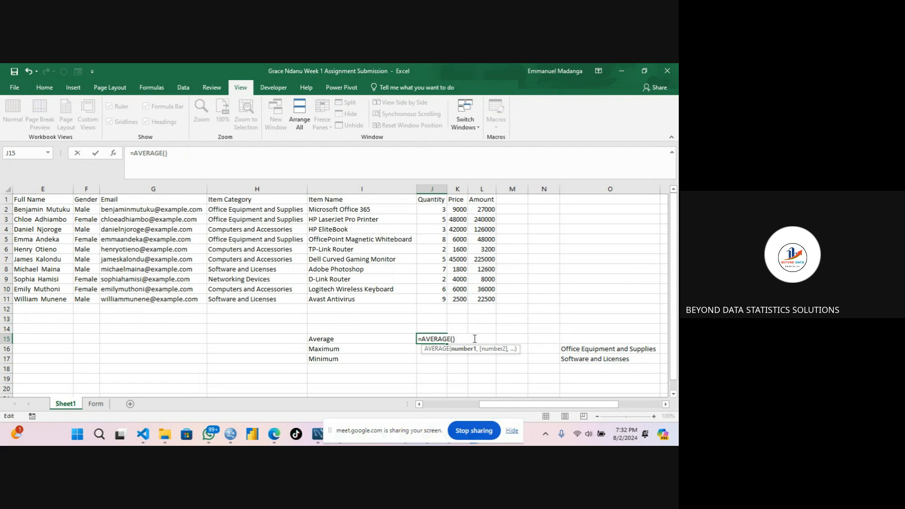
click(455, 211)
text(,)
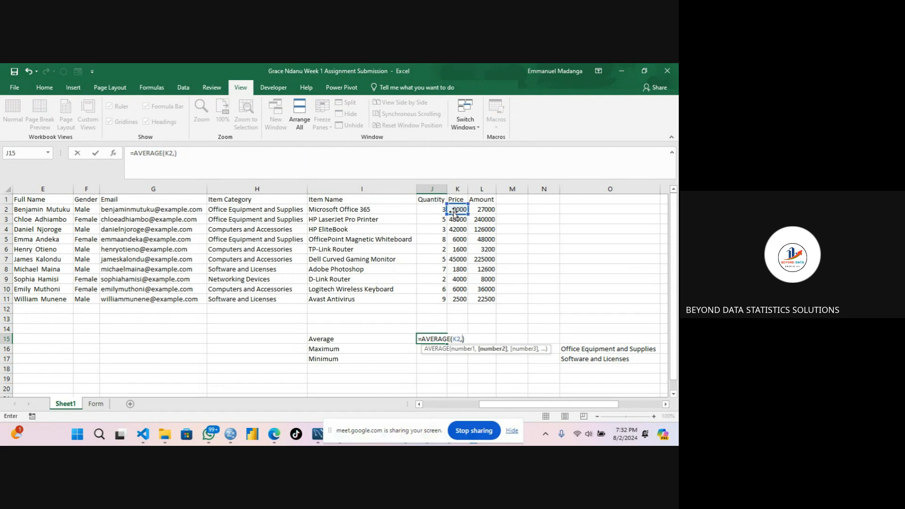
click(453, 219)
text(,)
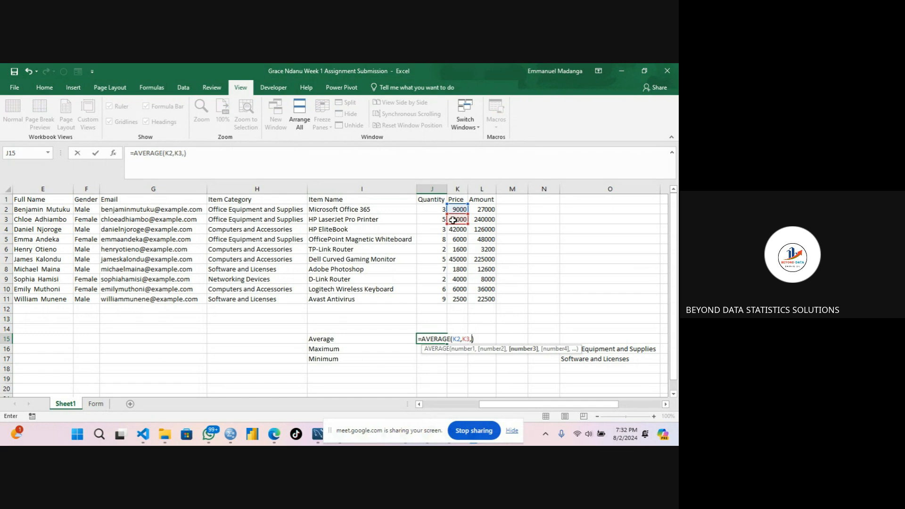
click(455, 230)
text(,)
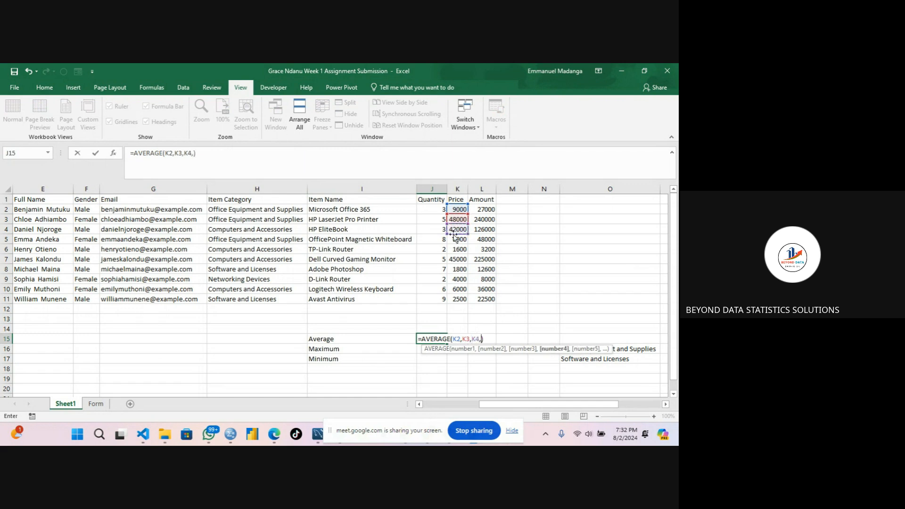
click(455, 240)
text(,)
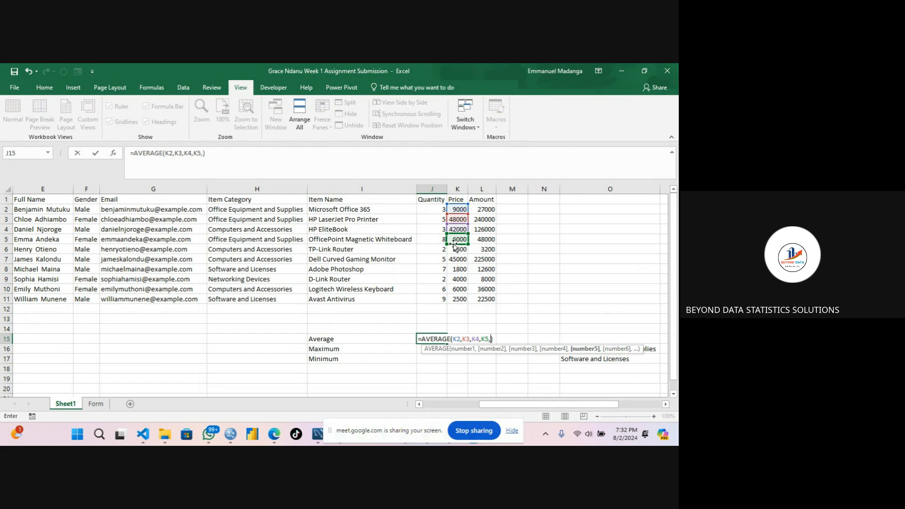
key(BackSpace)
key(BackSpace)
key(BackSpace)
key(BackSpace)
key(BackSpace)
key(BackSpace)
key(BackSpace)
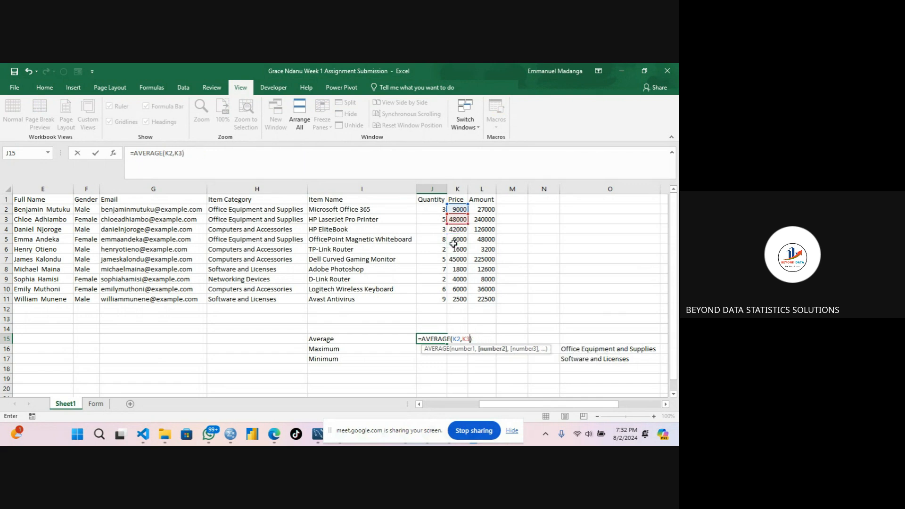
key(BackSpace)
key(BackSpace)
key(BackSpace)
key(BackSpace)
key(BackSpace)
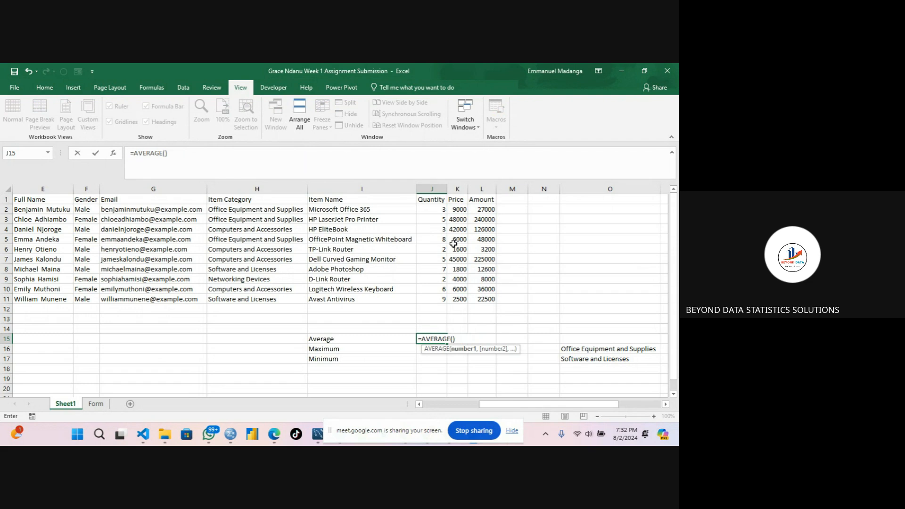
Try selecting the Price range for the AVERAGE formula by extending from K2 and by dragging down the column.
click(455, 211)
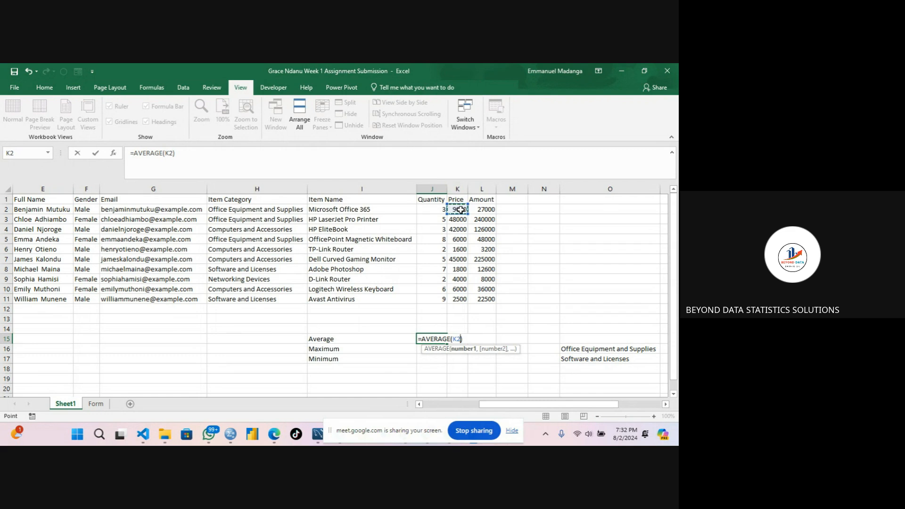
key(ctrl+shift+Down)
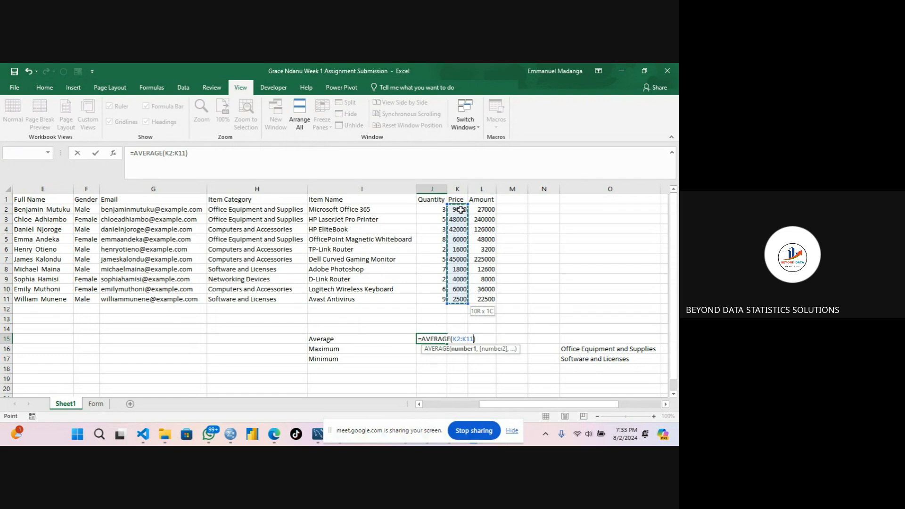
key(BackSpace)
key(BackSpace)
key(BackSpace)
key(BackSpace)
key(BackSpace)
key(BackSpace)
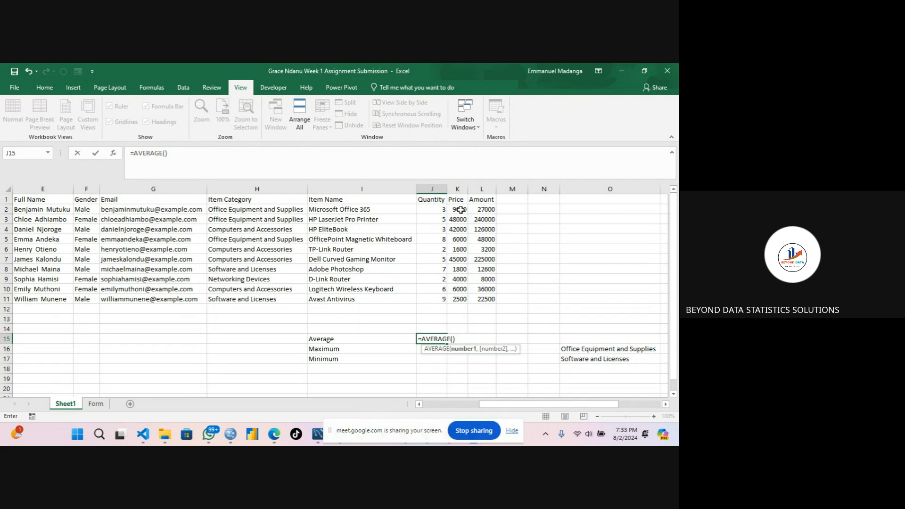
drag(460, 210, 459, 241)
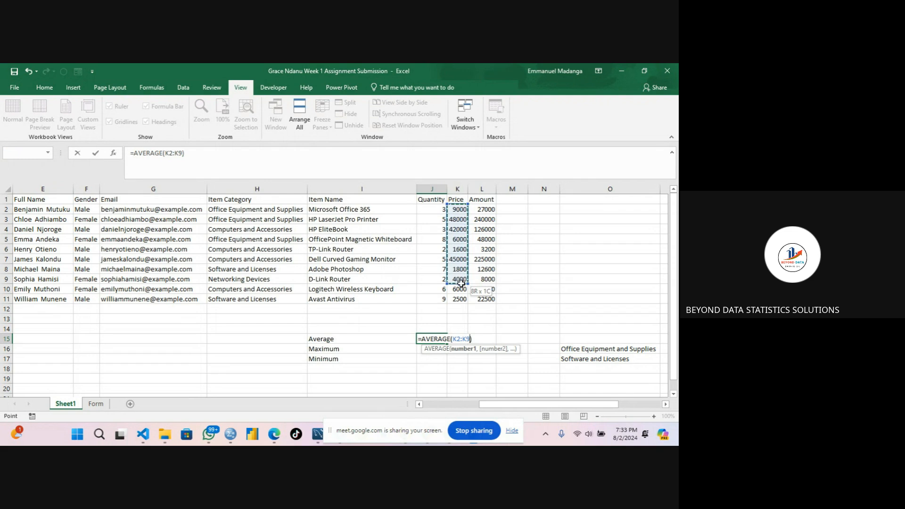
drag(461, 283, 462, 299)
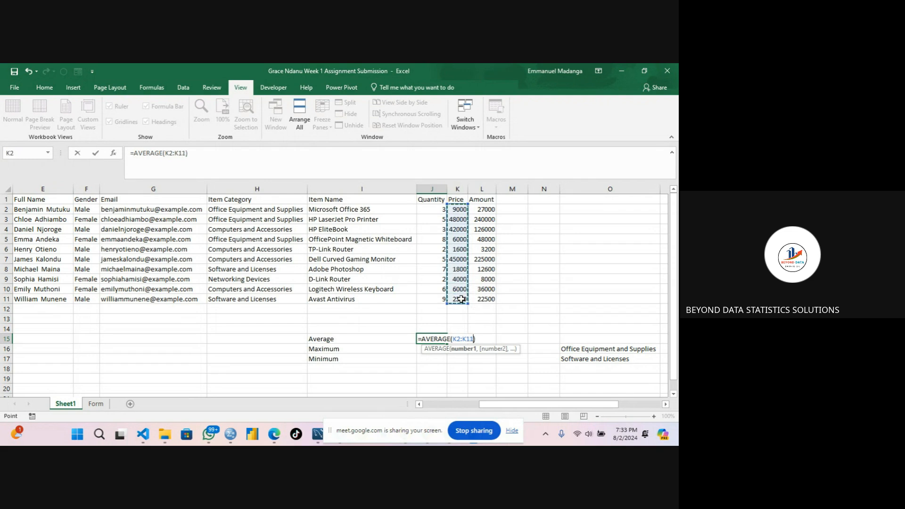
key(BackSpace)
key(BackSpace)
key(BackSpace)
key(BackSpace)
key(BackSpace)
key(BackSpace)
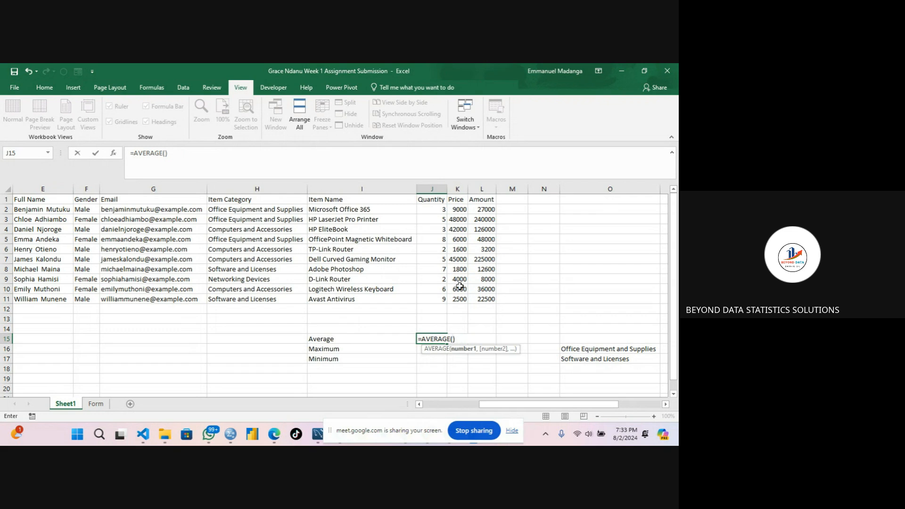
Complete the AVERAGE formula in J15 over the Price range K2:K11.
click(462, 210)
key(ctrl+shift+Down)
key(ctrl+shift+Down)
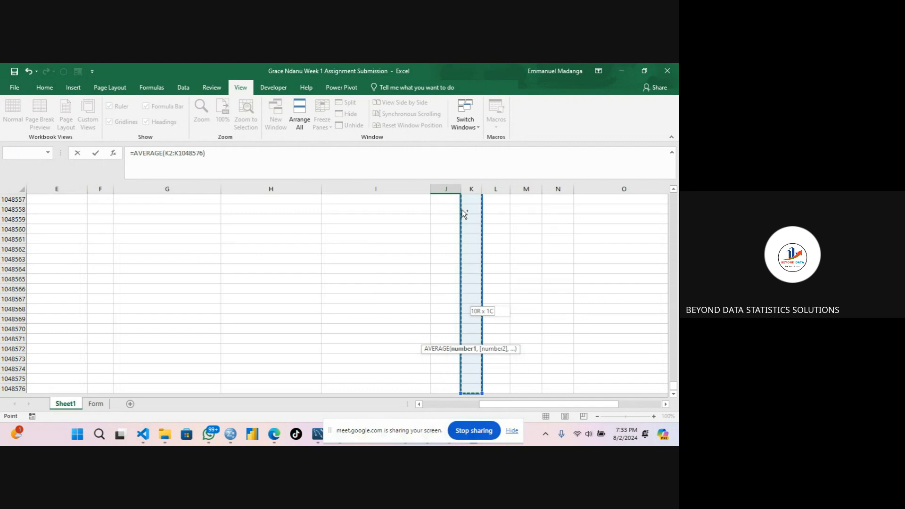
key(ctrl+shift+Up)
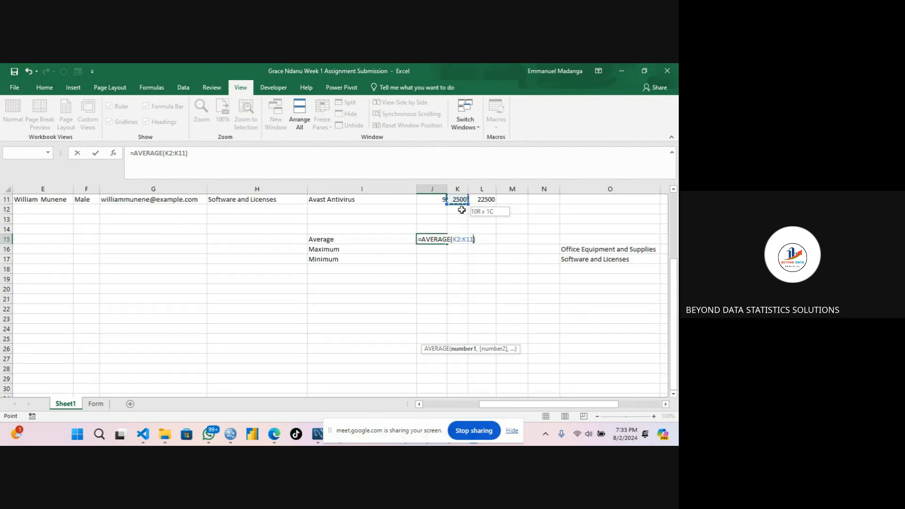
drag(675, 278, 675, 212)
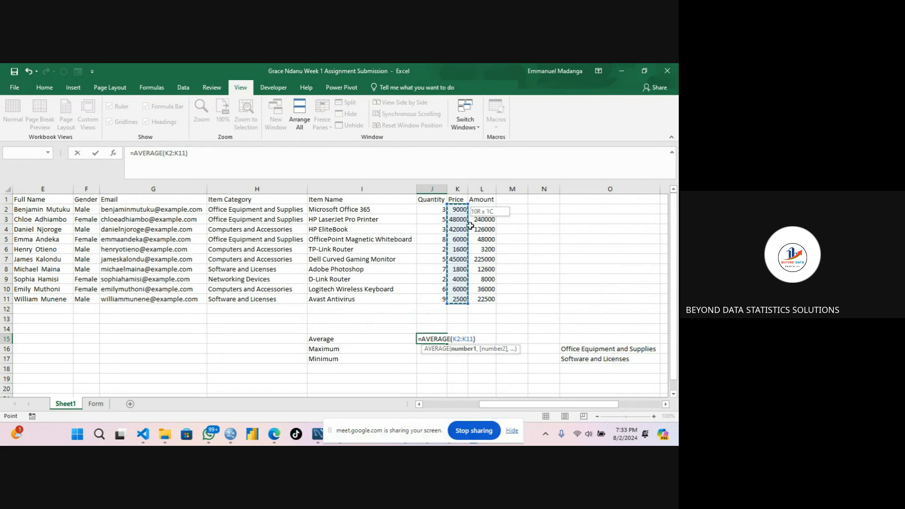
key(Return)
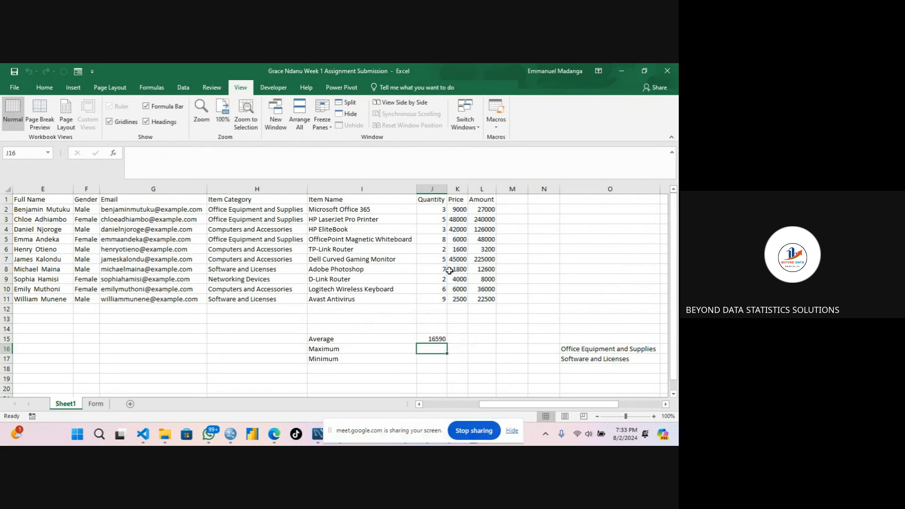
Enter a MAX formula in J16 over the Price range K2:K11 and check which item has the highest price.
click(433, 338)
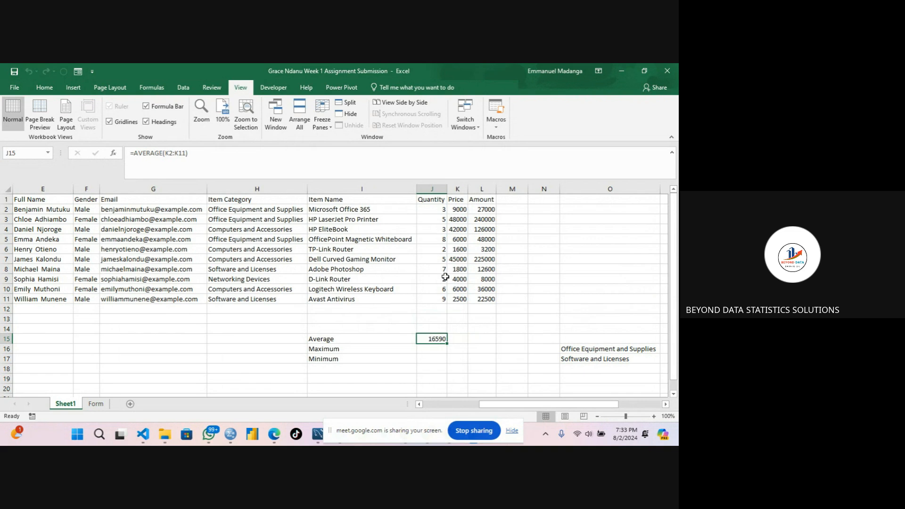
click(457, 242)
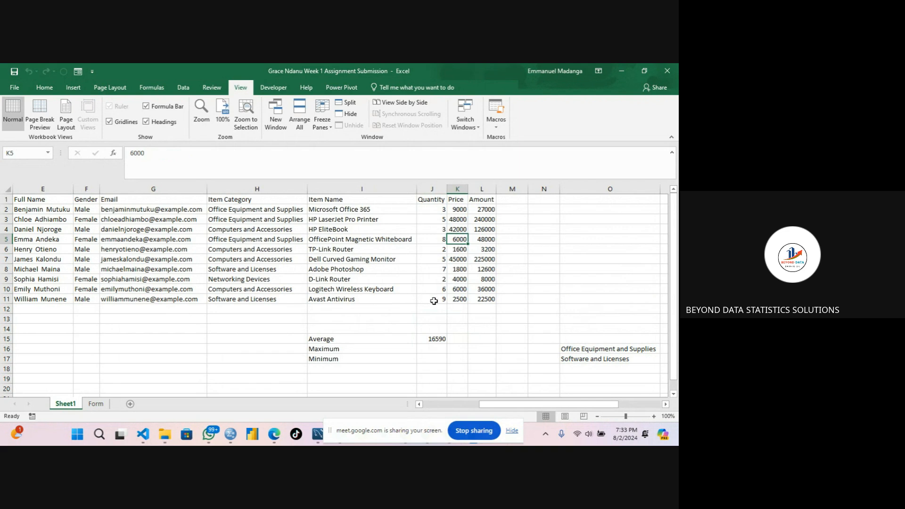
click(428, 350)
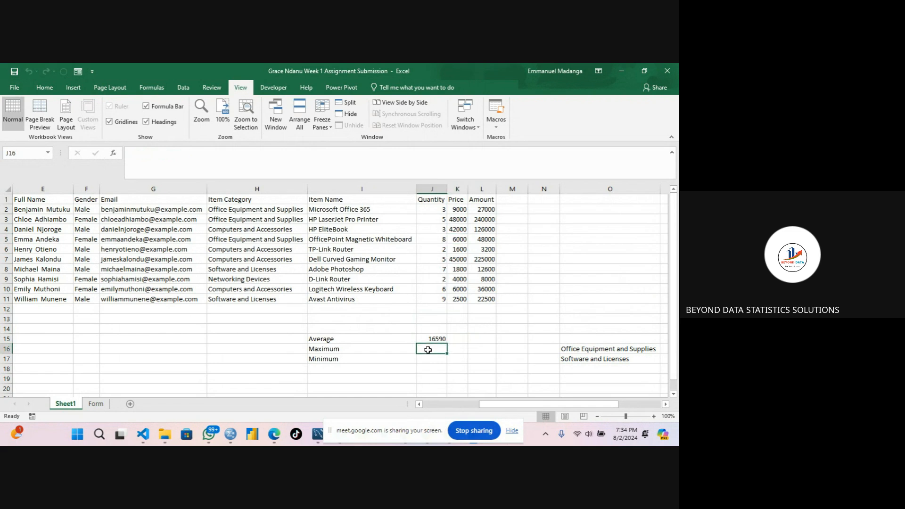
text(=)
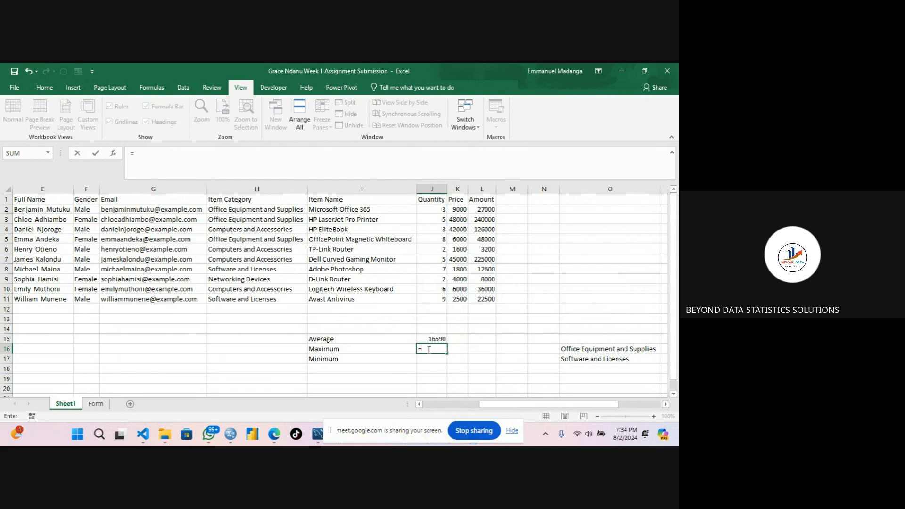
text(Max()
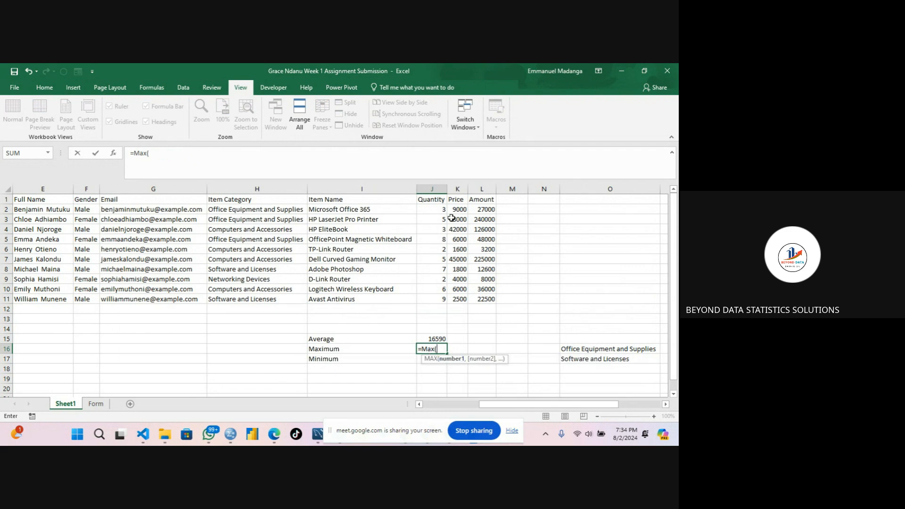
drag(455, 211, 462, 298)
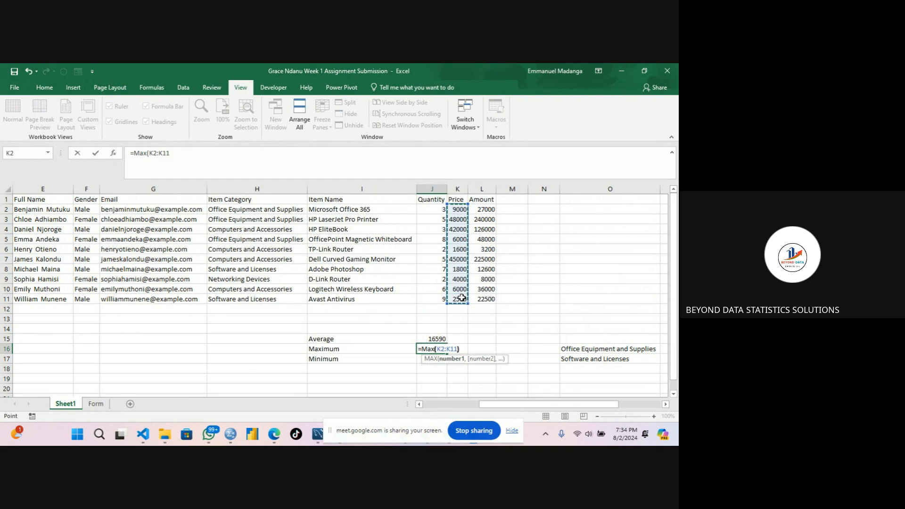
text())
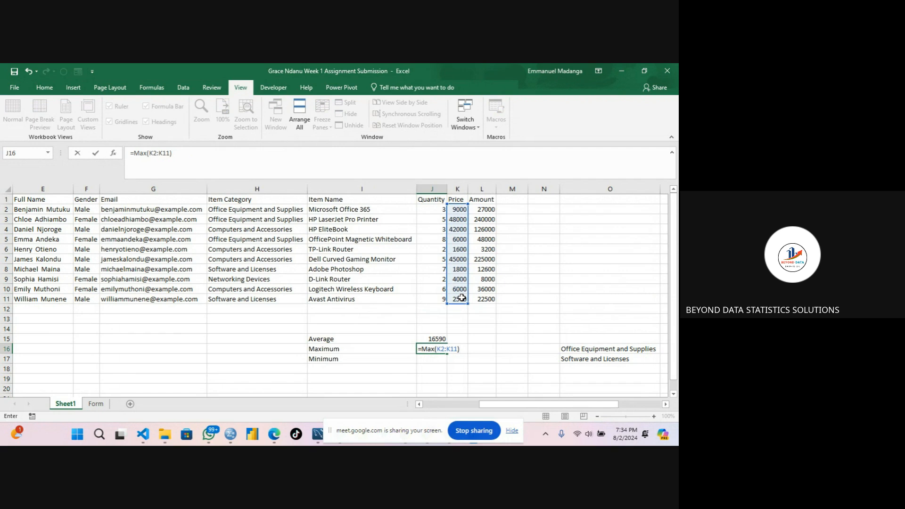
key(Return)
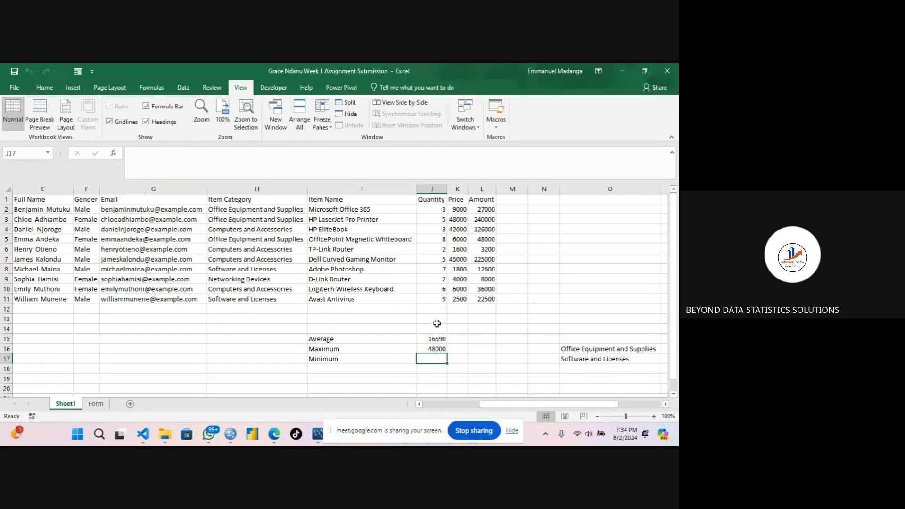
click(459, 220)
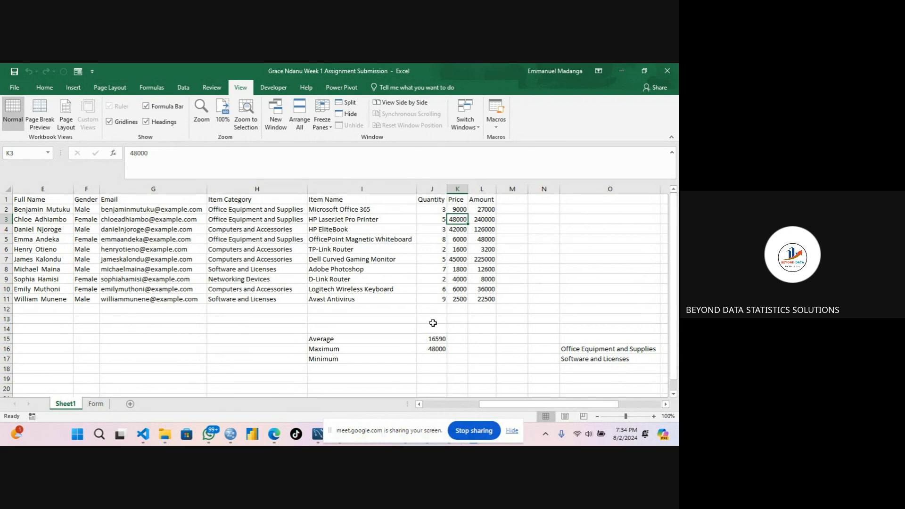
click(367, 220)
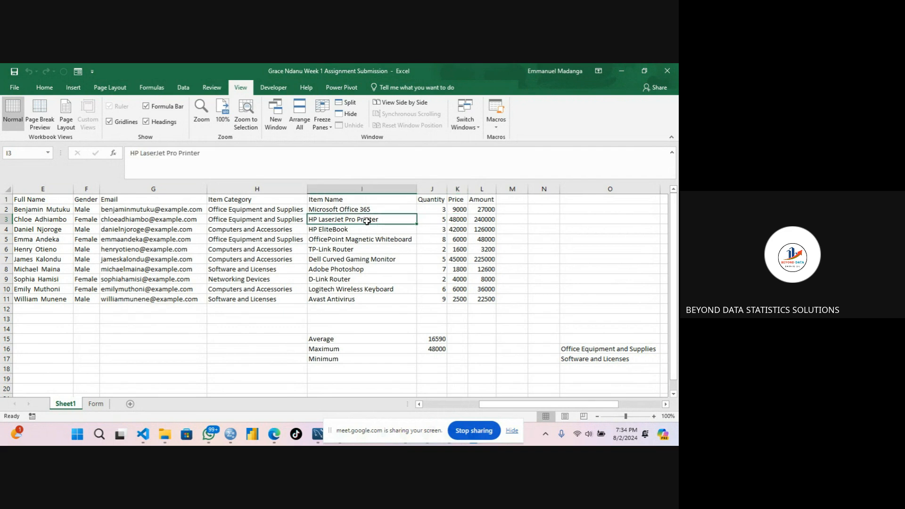
click(455, 221)
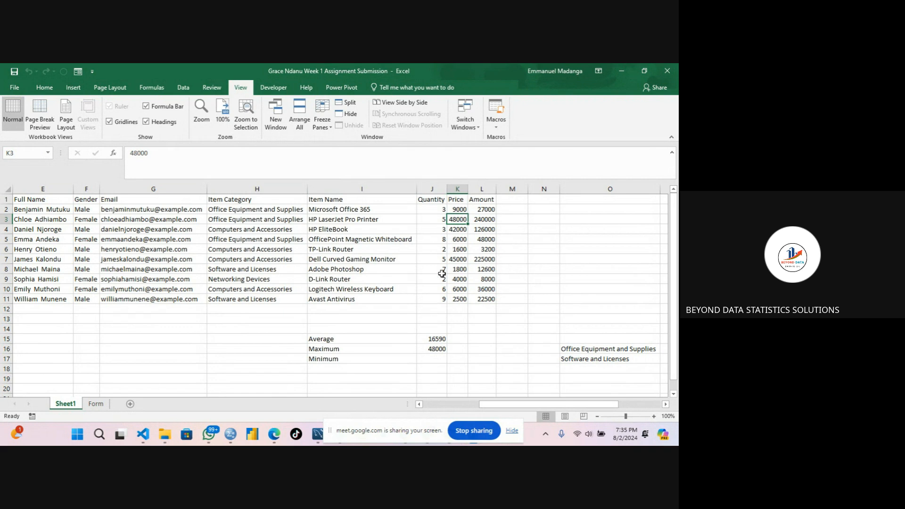
Enter a MIN formula in J17 over the Price range K2:K11 and check the lowest price.
click(429, 360)
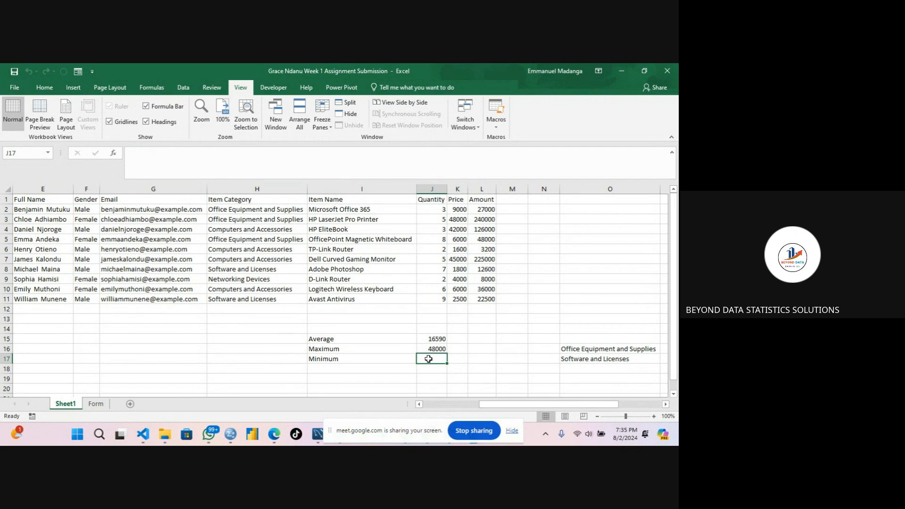
text(=min)
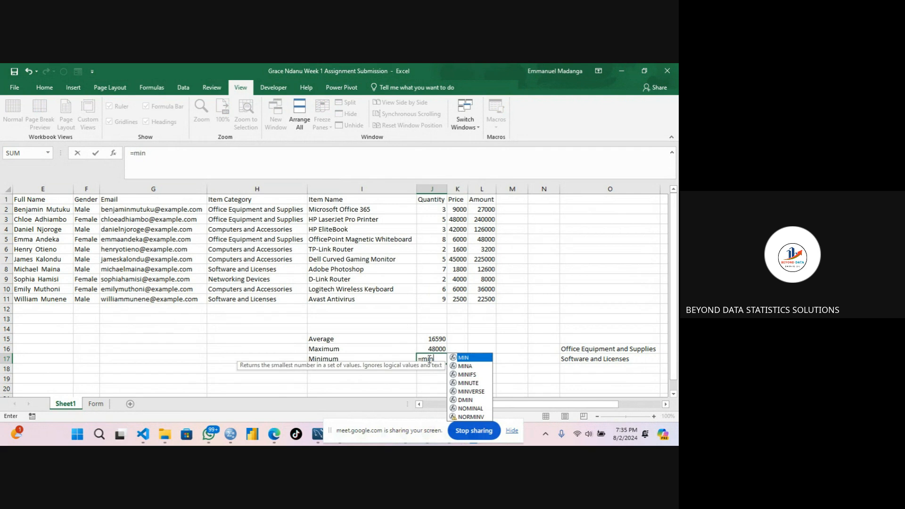
text(()
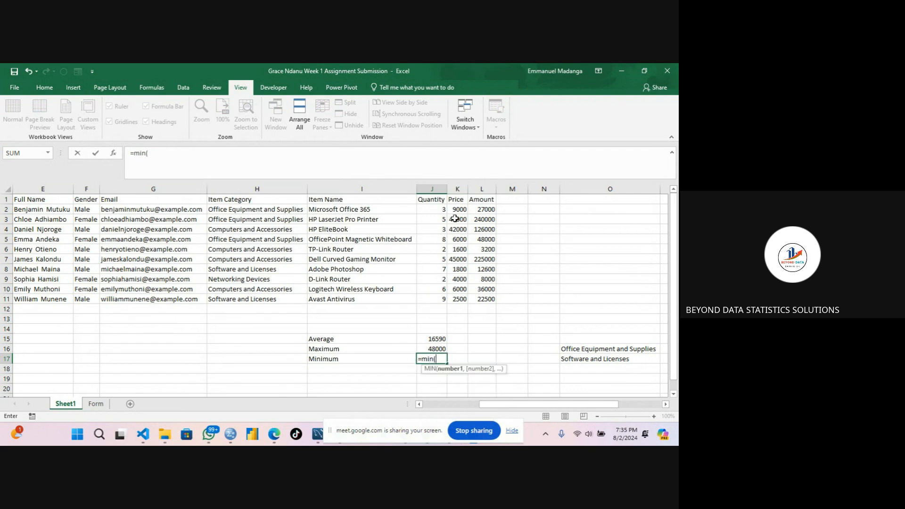
drag(455, 208, 464, 300)
text())
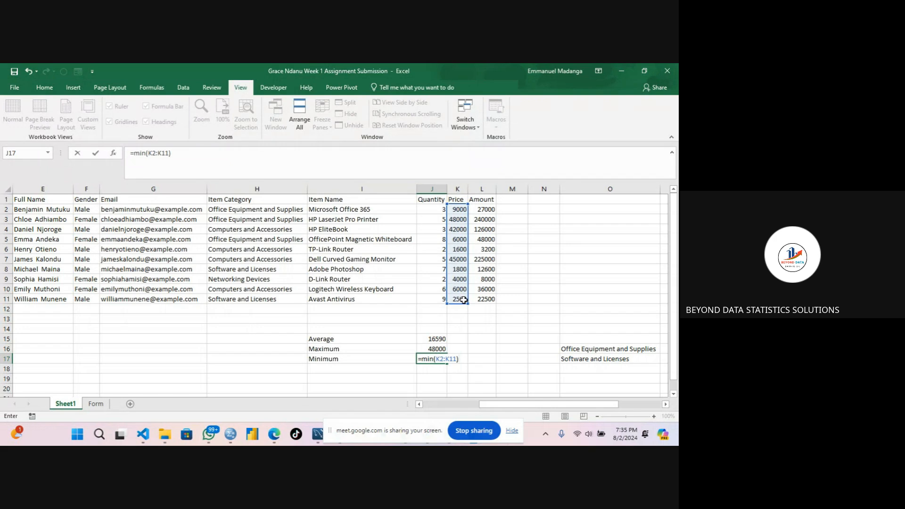
key(Return)
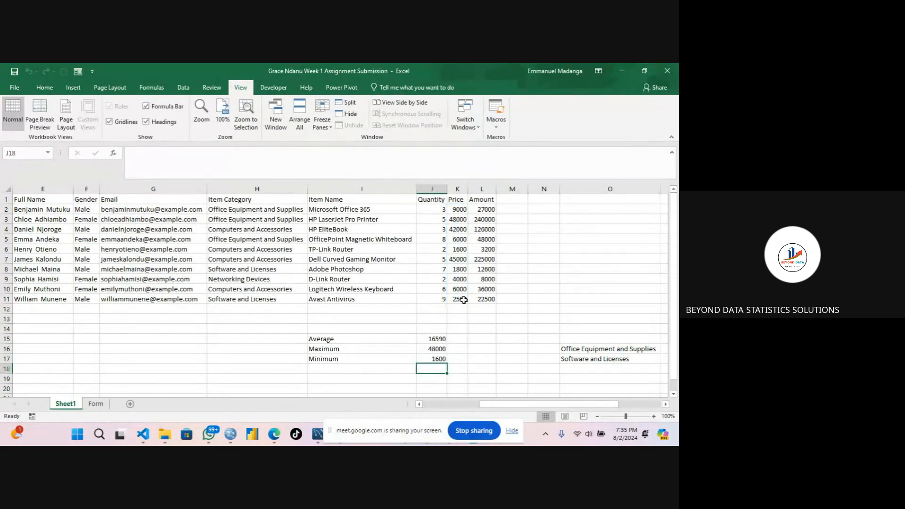
click(463, 250)
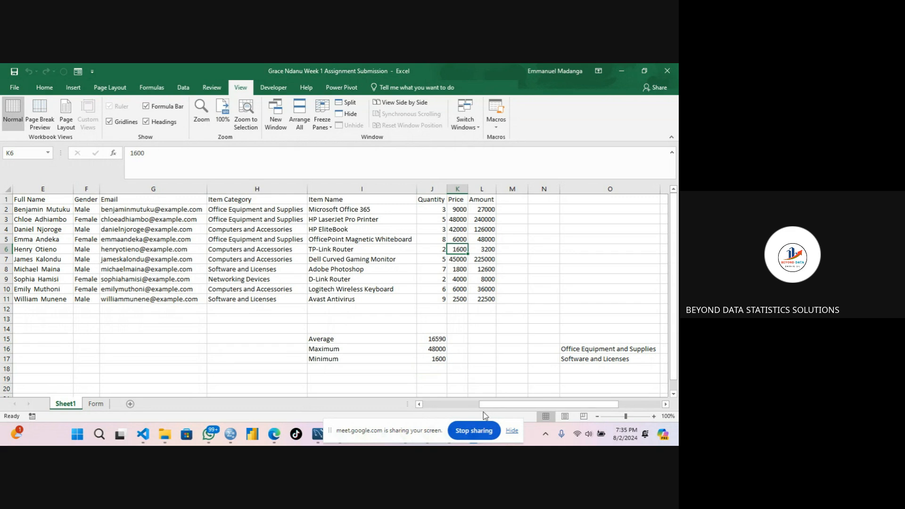
Switch to the Google Meet window and stop presenting the screen.
click(427, 425)
drag(427, 423, 317, 427)
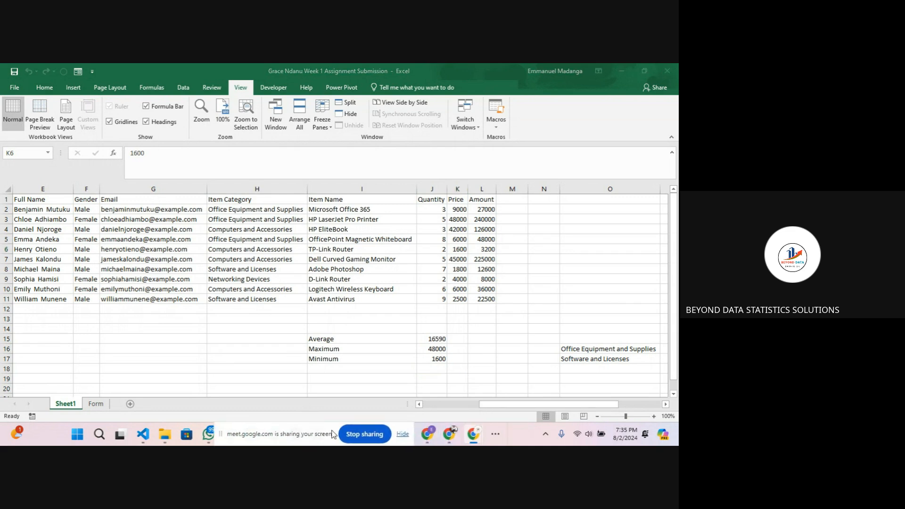
click(473, 434)
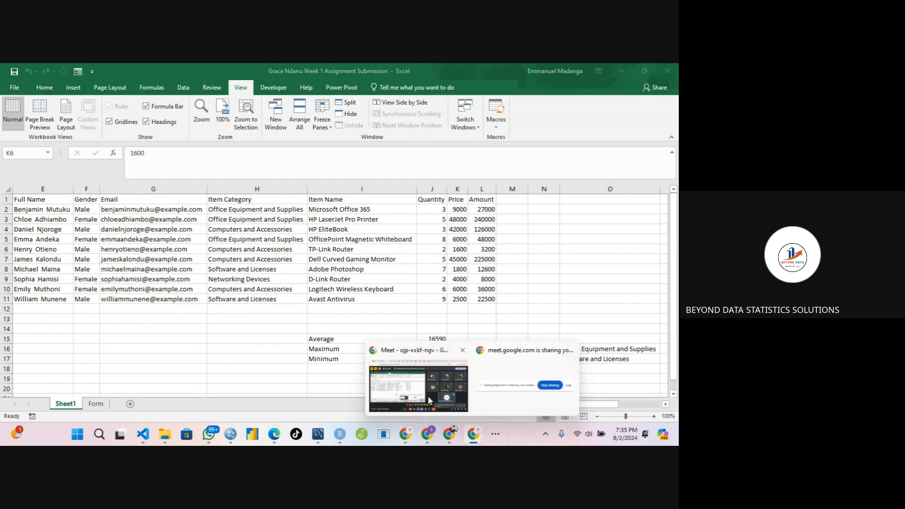
click(430, 399)
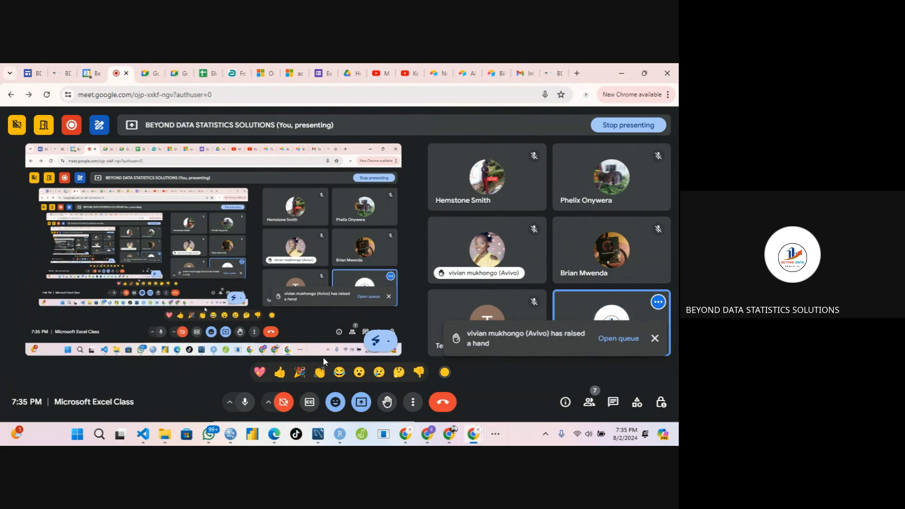
click(359, 402)
click(364, 371)
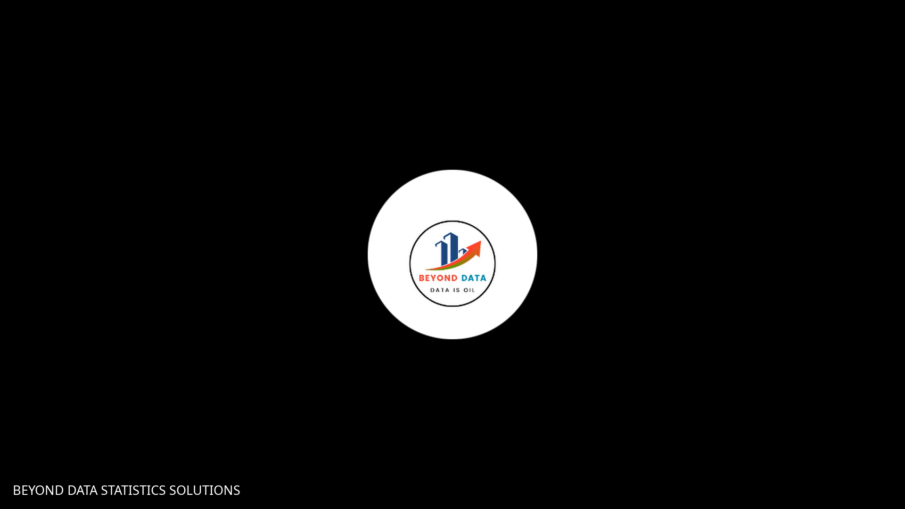
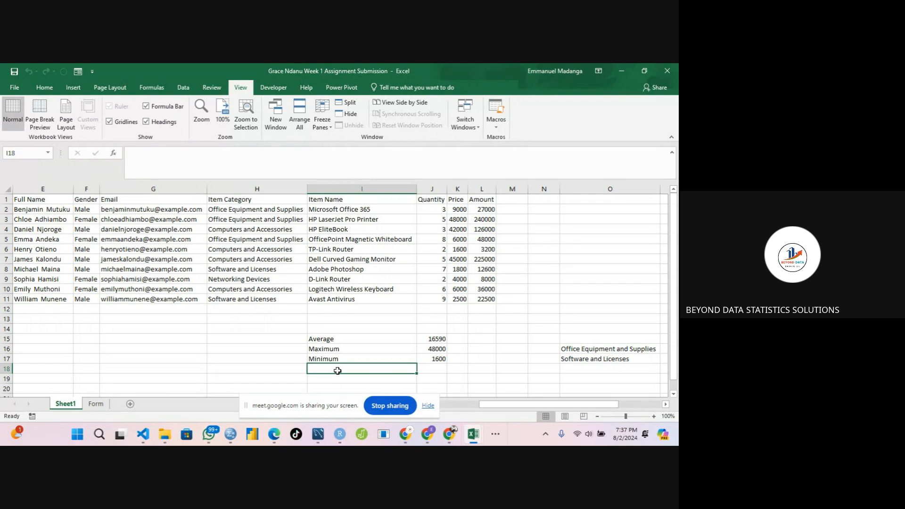
Enter a COUNT formula in I18 over the Full Name range E2:E11.
text(=)
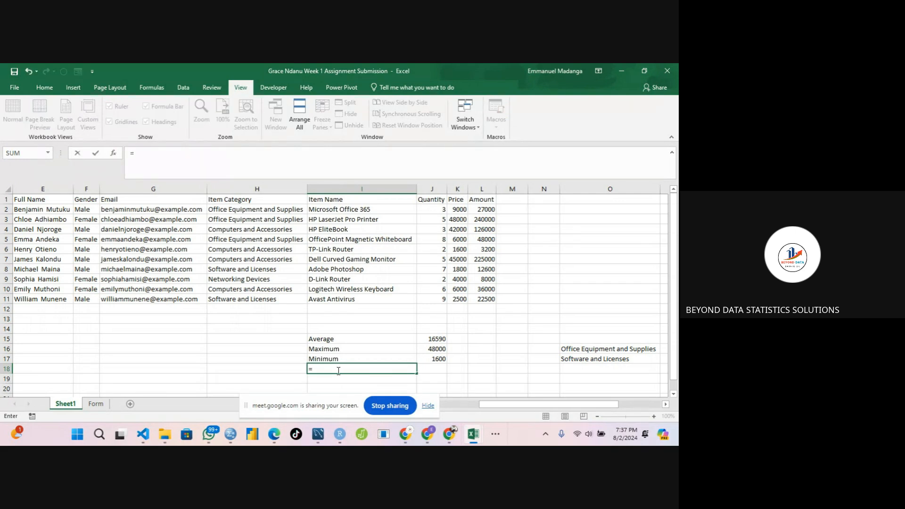
text(count)
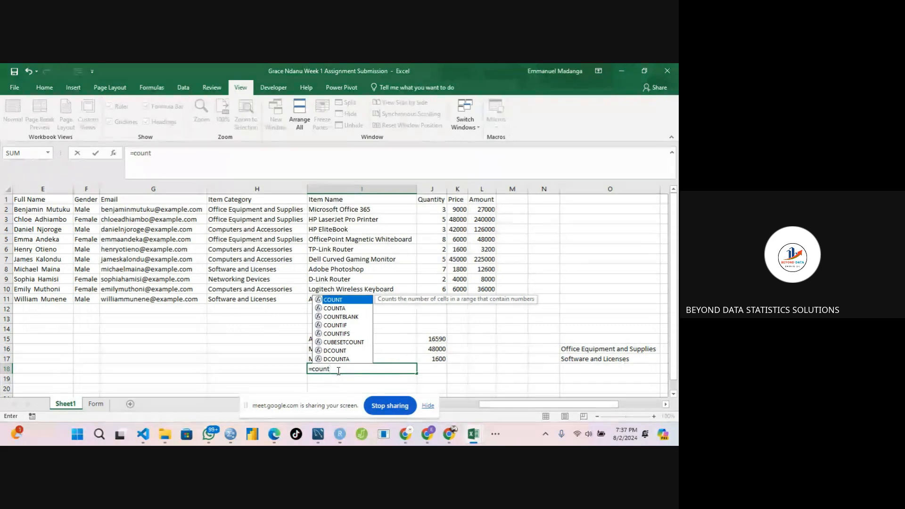
text(()
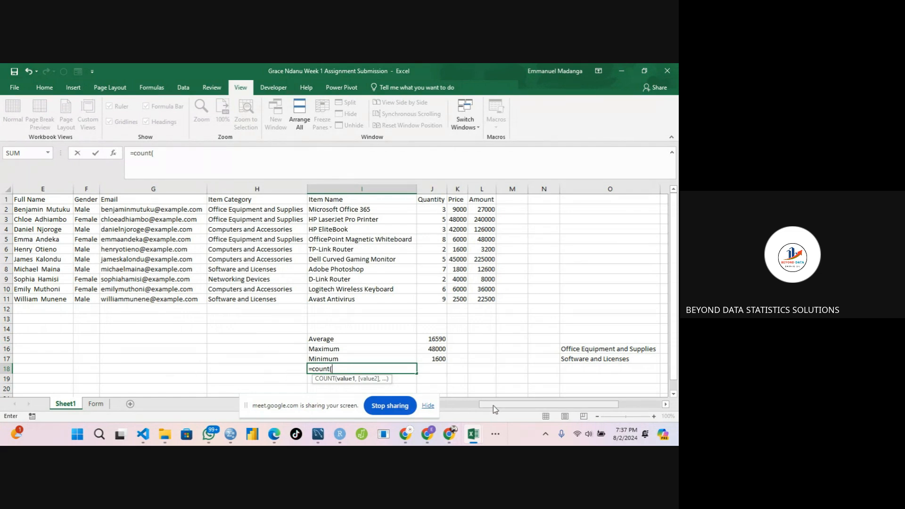
drag(493, 407, 425, 405)
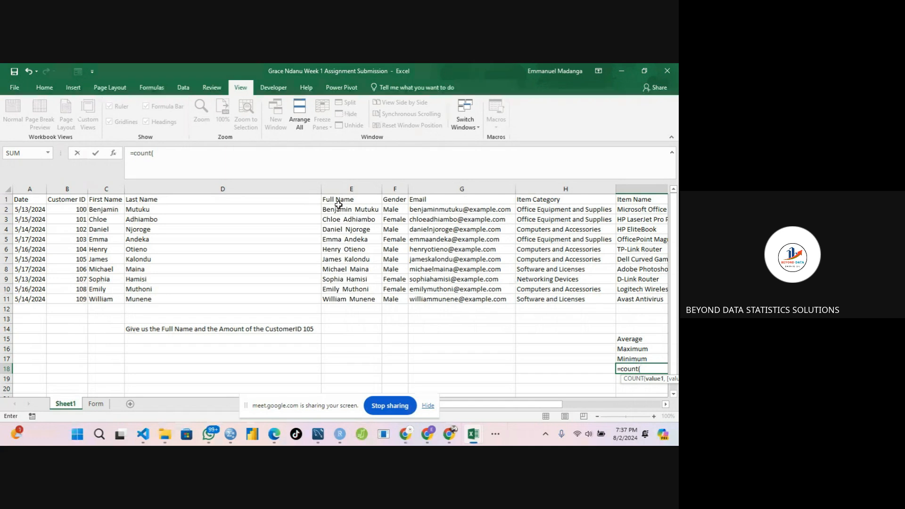
drag(339, 207, 343, 295)
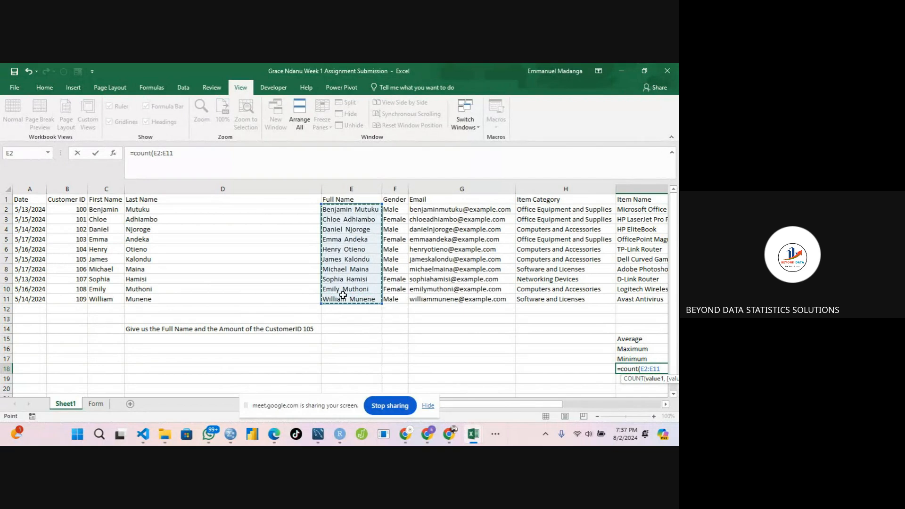
text())
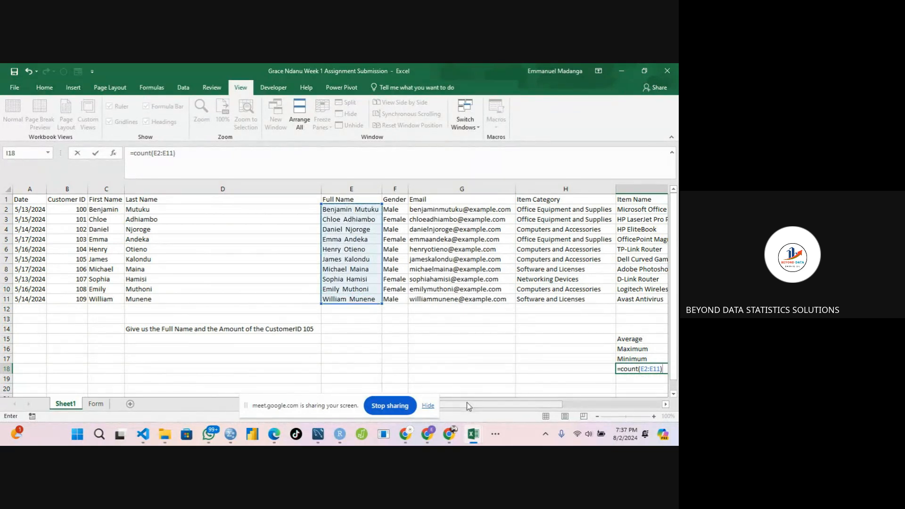
drag(470, 407, 560, 404)
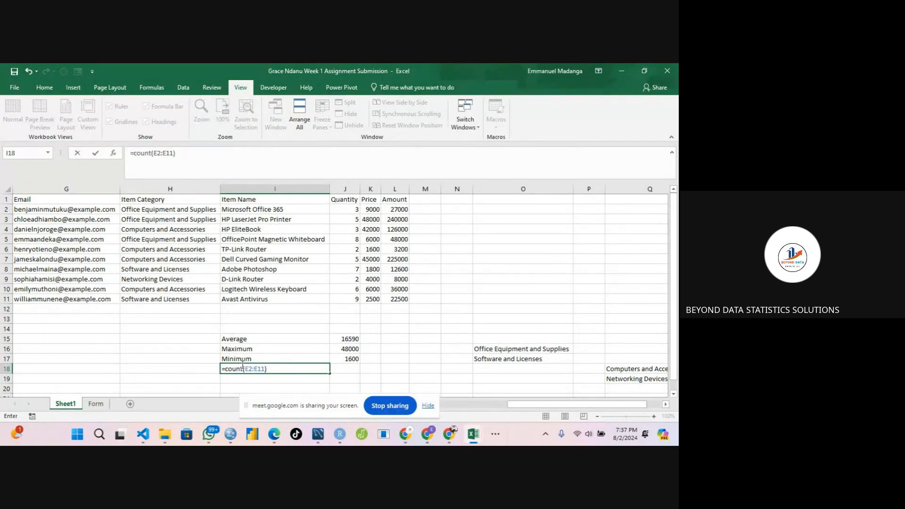
key(Return)
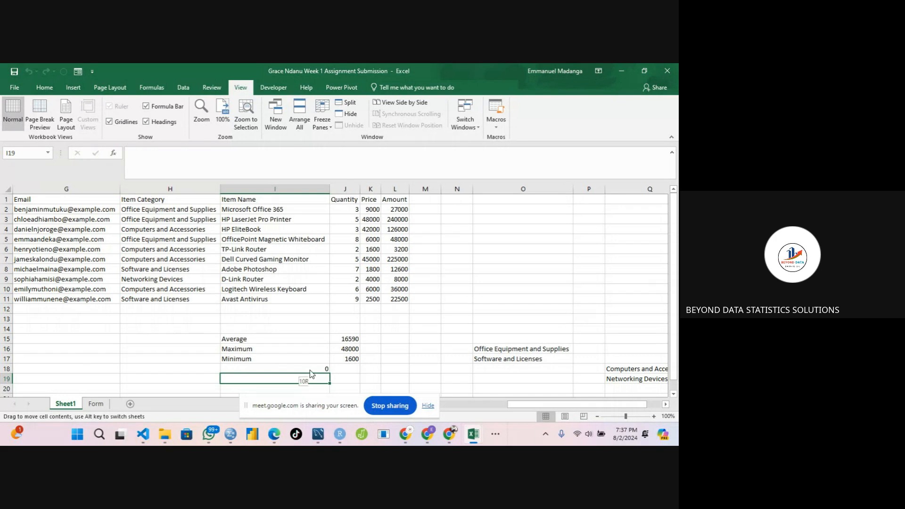
Move the COUNT formula from I18 into J18 beside the statistics.
drag(310, 374, 311, 369)
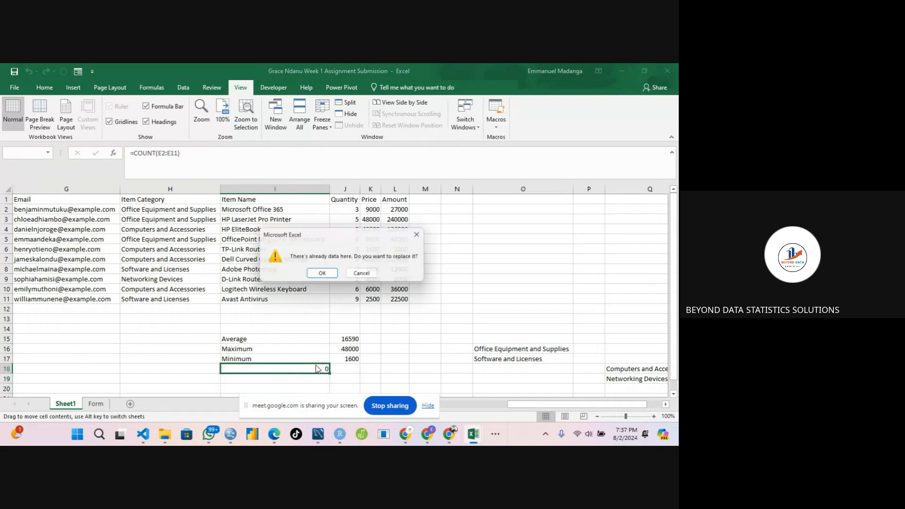
click(368, 275)
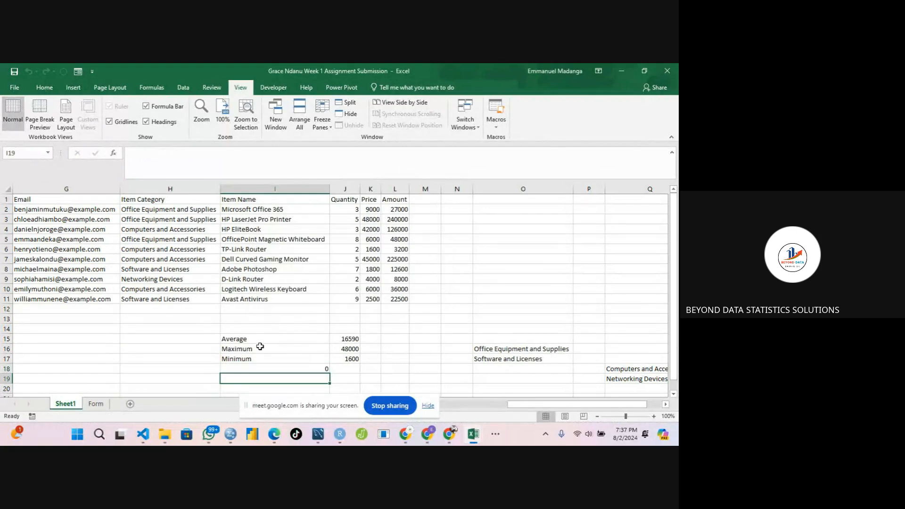
click(294, 365)
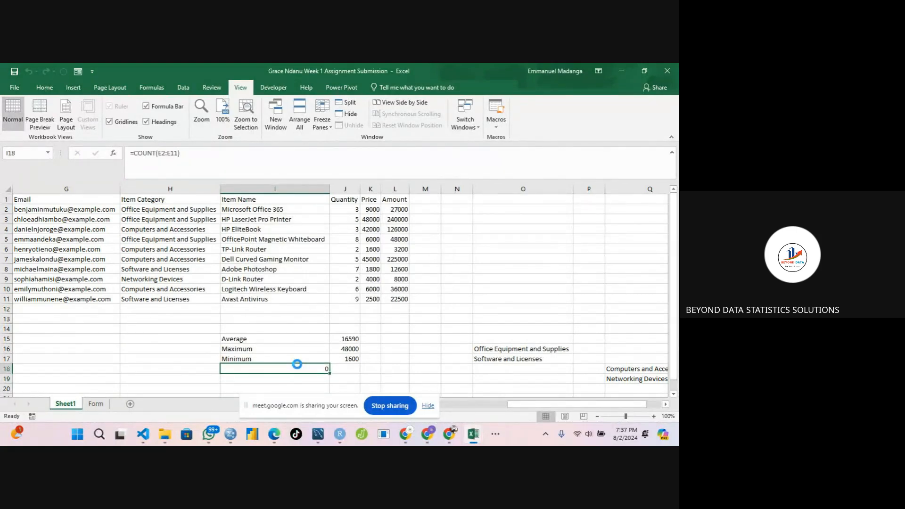
drag(297, 364, 348, 368)
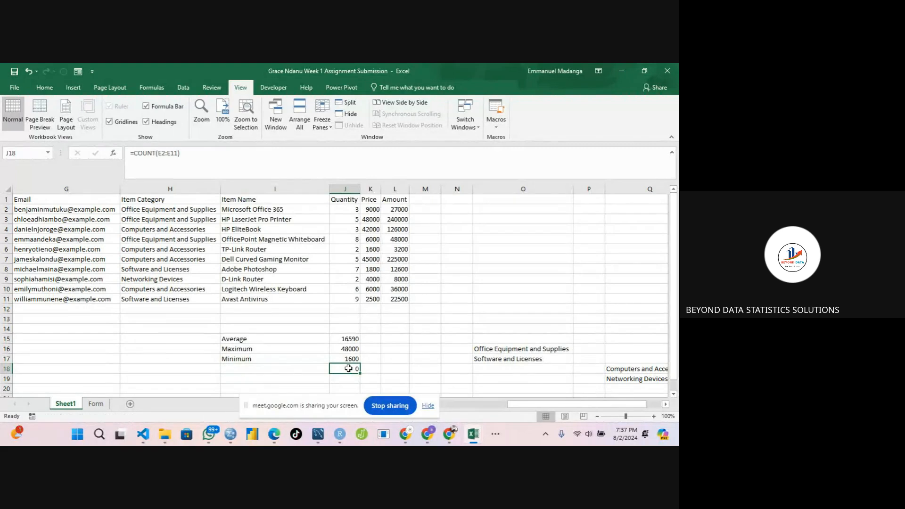
Label cell I18 as Count.
click(306, 367)
text(Count)
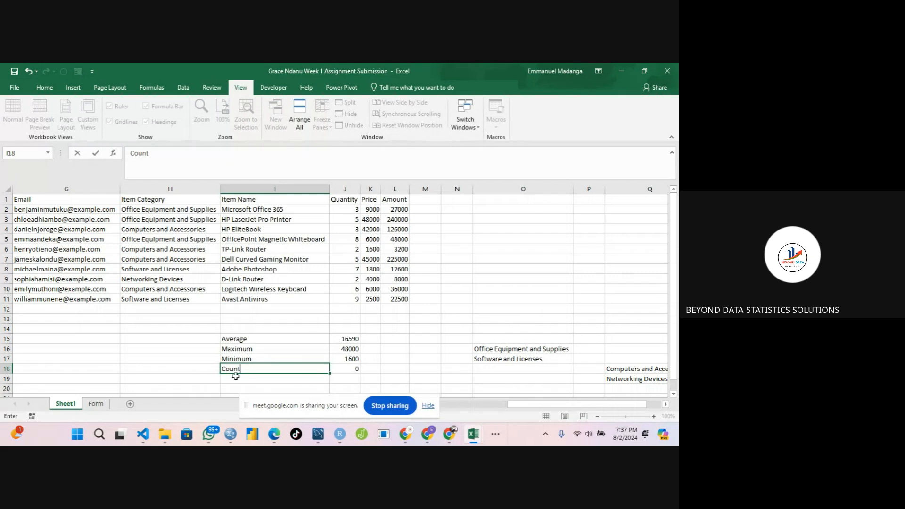
key(Return)
key(Return)
key(Return)
key(Return)
key(Return)
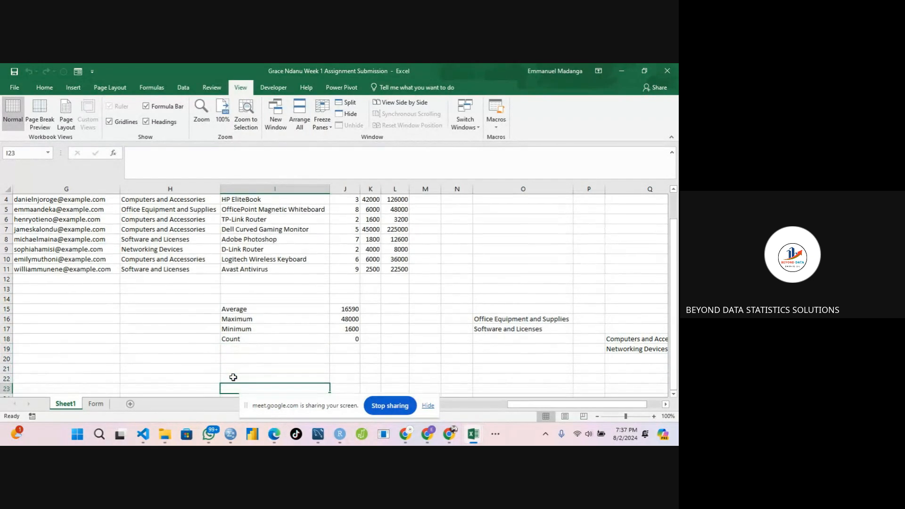
Enter a COUNTA formula in I19 over the Full Name range E2:E11.
click(255, 351)
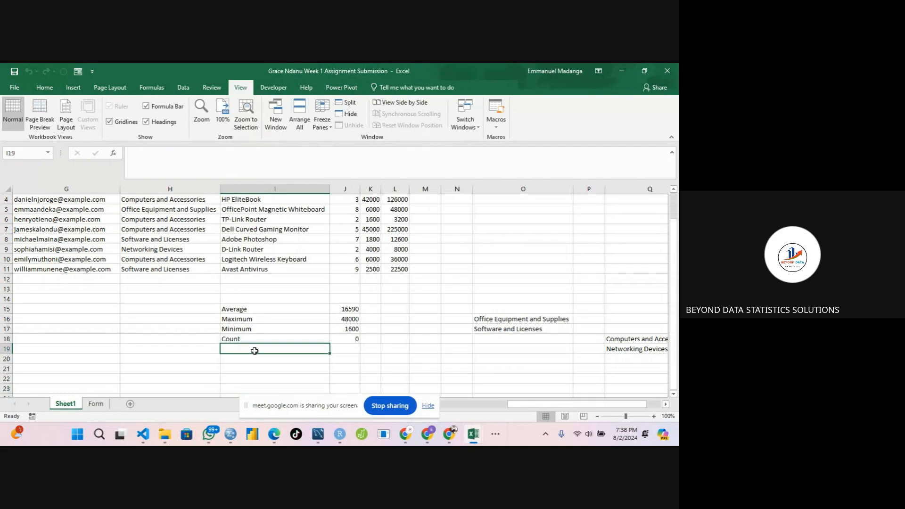
text(=cou)
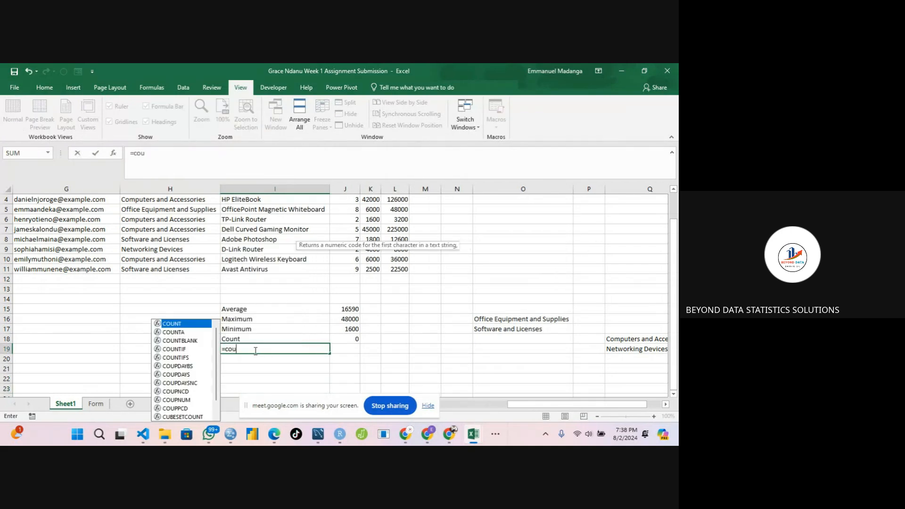
text(nta()
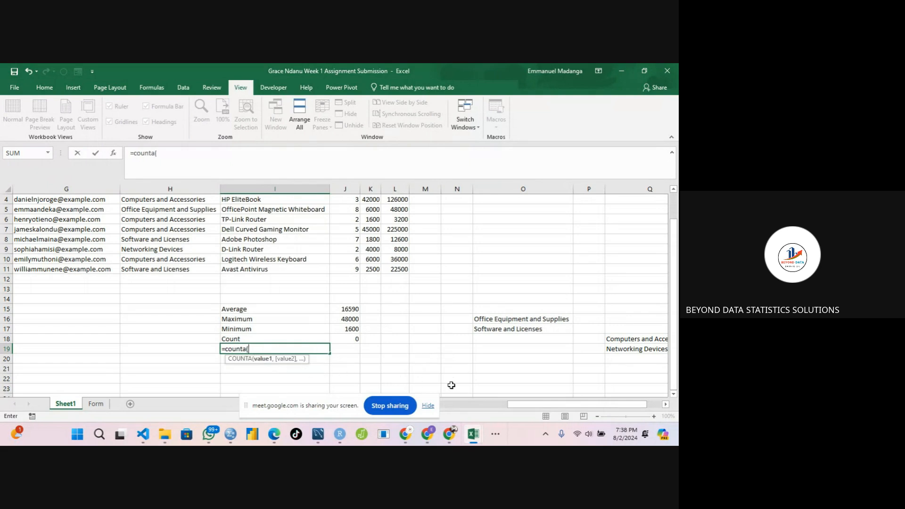
drag(515, 406, 479, 406)
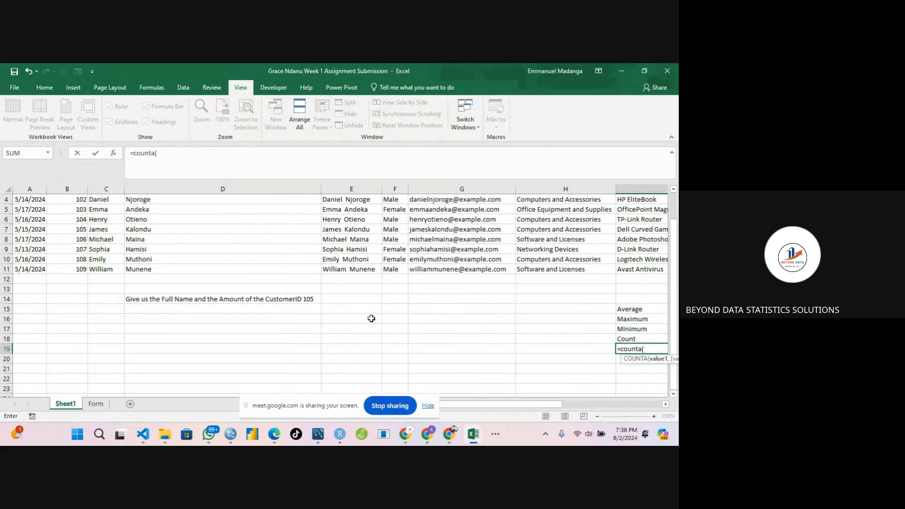
scroll(647, 320, up, 1)
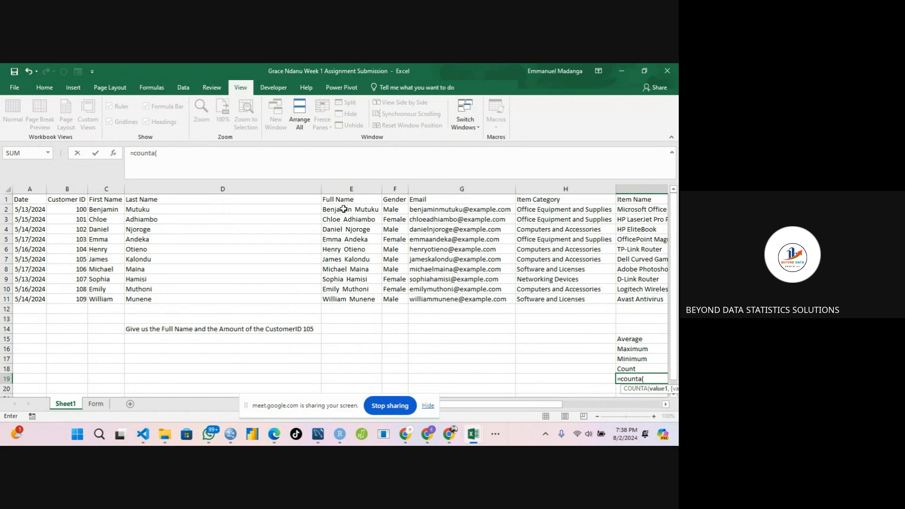
drag(343, 209, 353, 298)
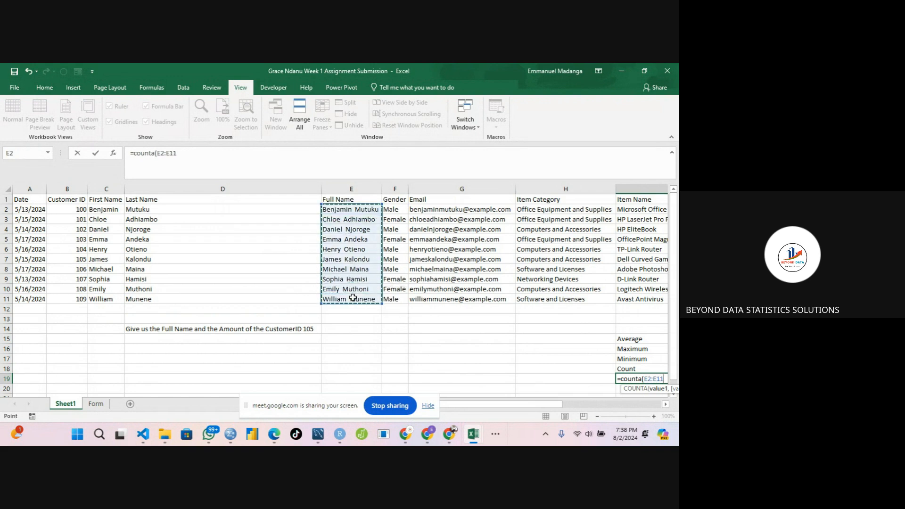
text())
key(Return)
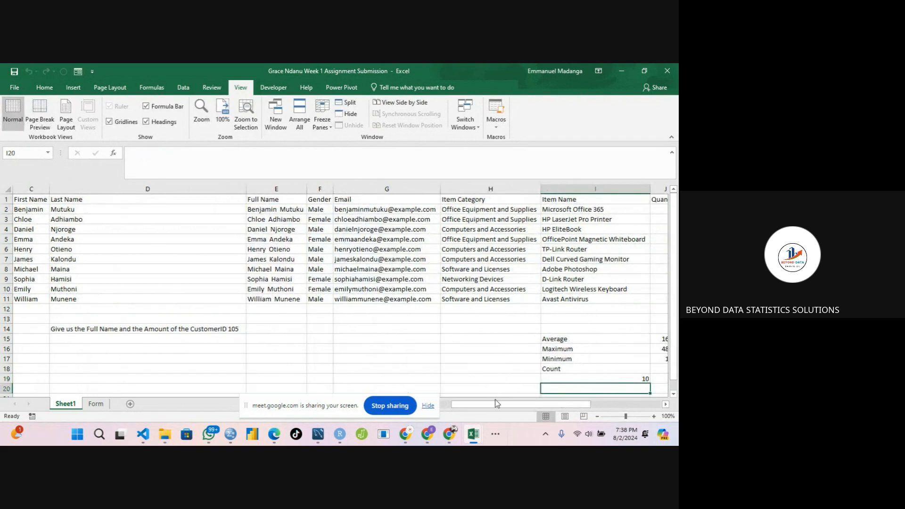
Move the COUNTA formula from I19 into J19.
drag(497, 404, 525, 404)
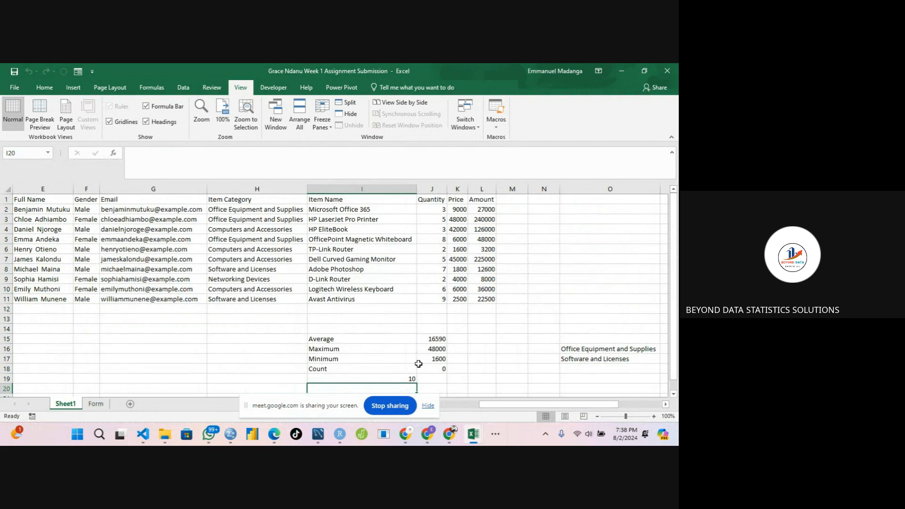
click(398, 378)
key(ctrl+c)
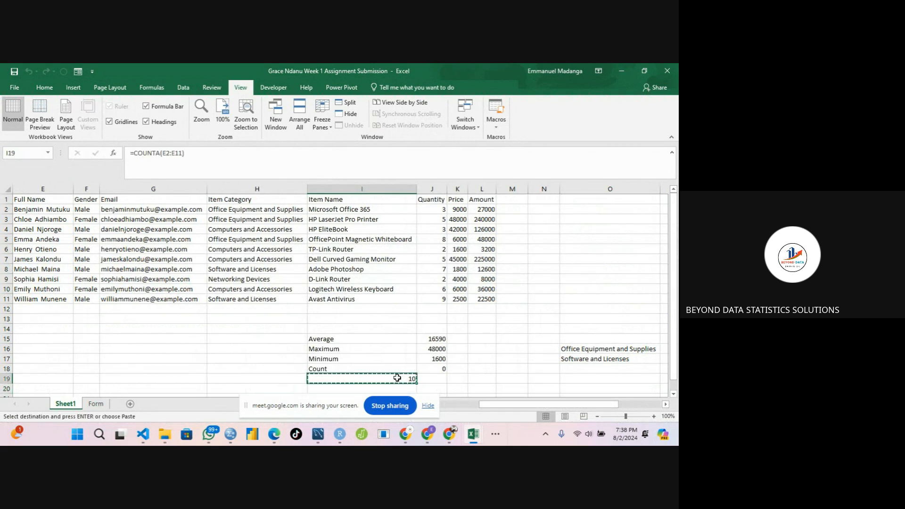
click(424, 378)
key(ctrl+v)
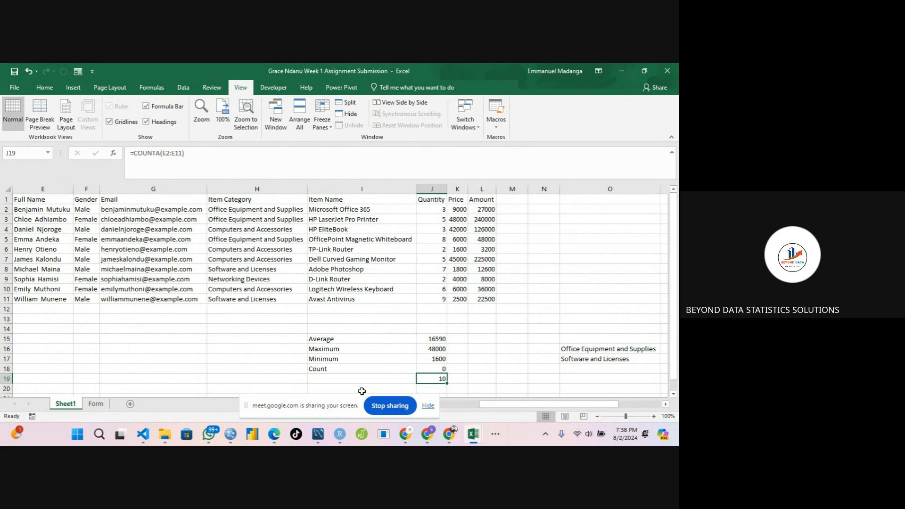
click(335, 402)
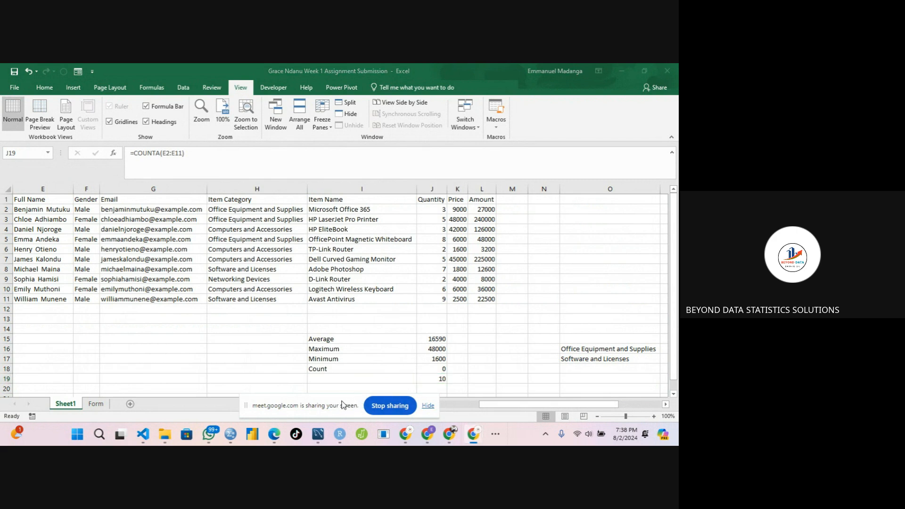
drag(344, 406, 527, 426)
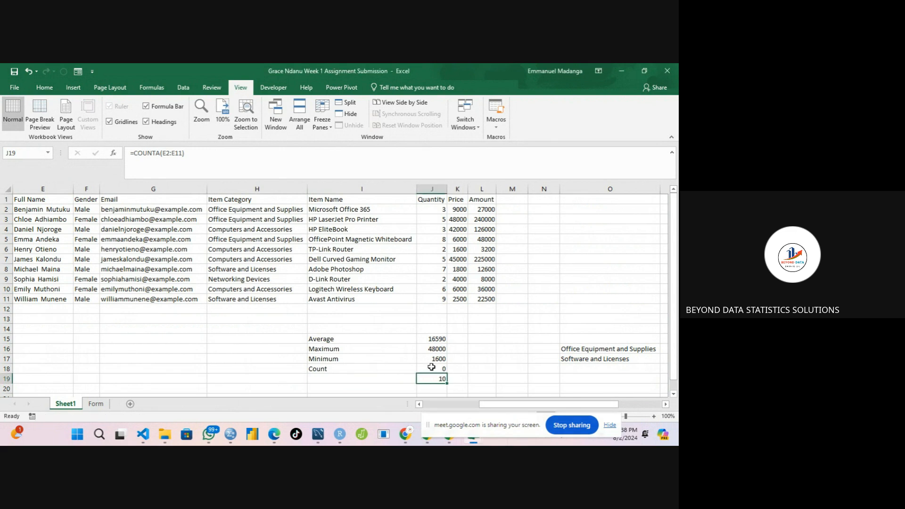
Change the COUNT formula in J18 to count the Price range K2:K11.
click(431, 367)
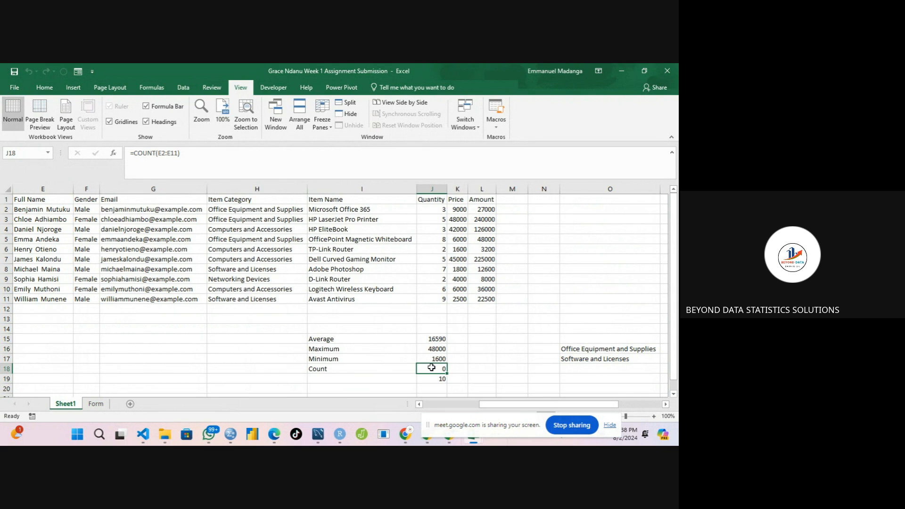
double_click(431, 367)
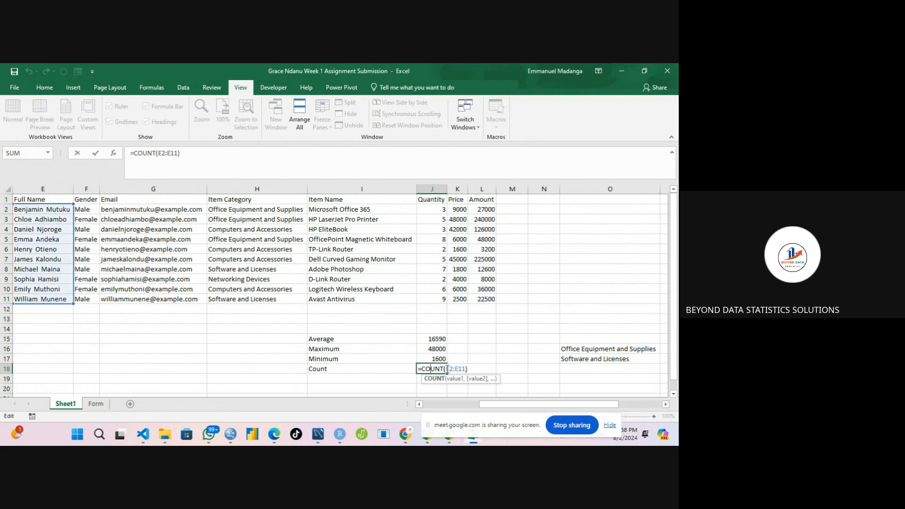
click(447, 370)
key(Delete)
text(H)
key(BackSpace)
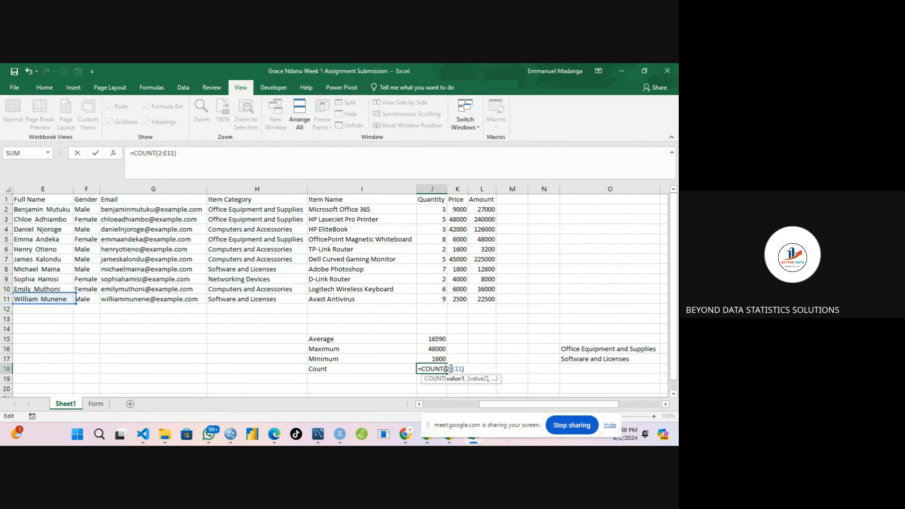
text(K)
click(459, 369)
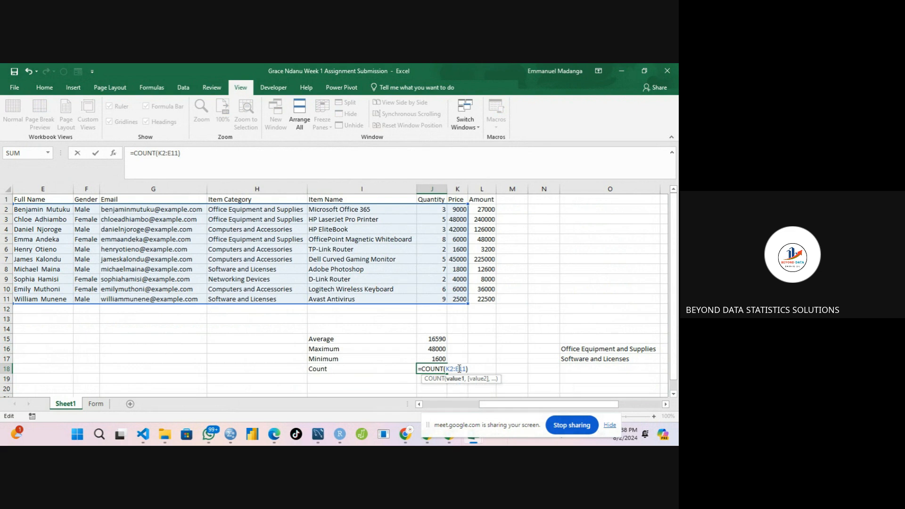
key(BackSpace)
text(K)
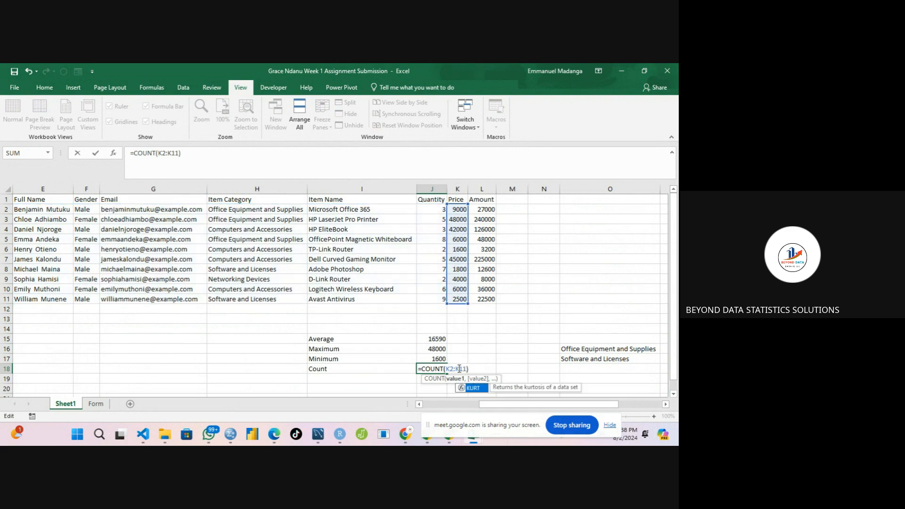
key(Return)
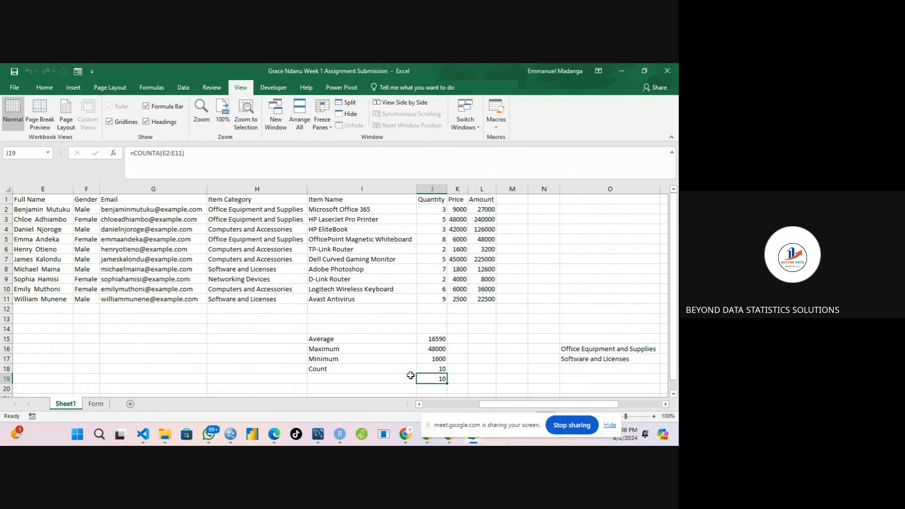
Label cell I19 as Counta.
double_click(384, 378)
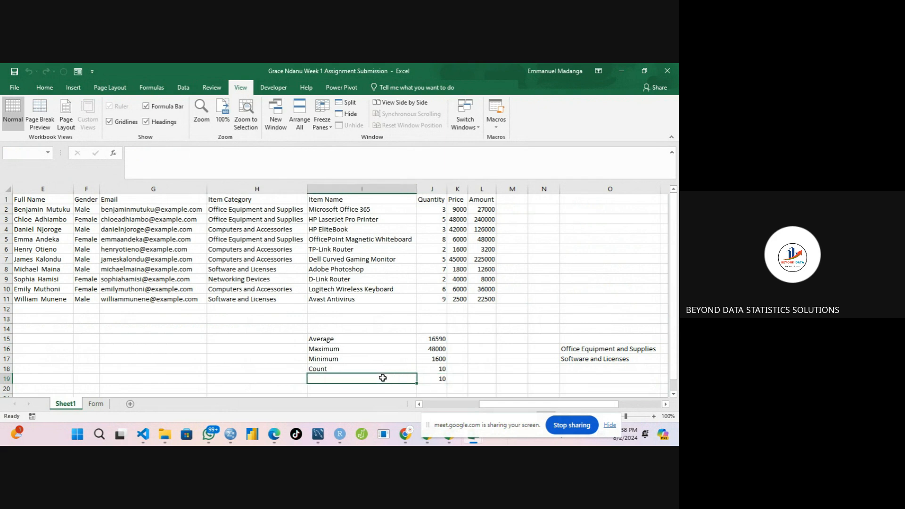
text(Counta)
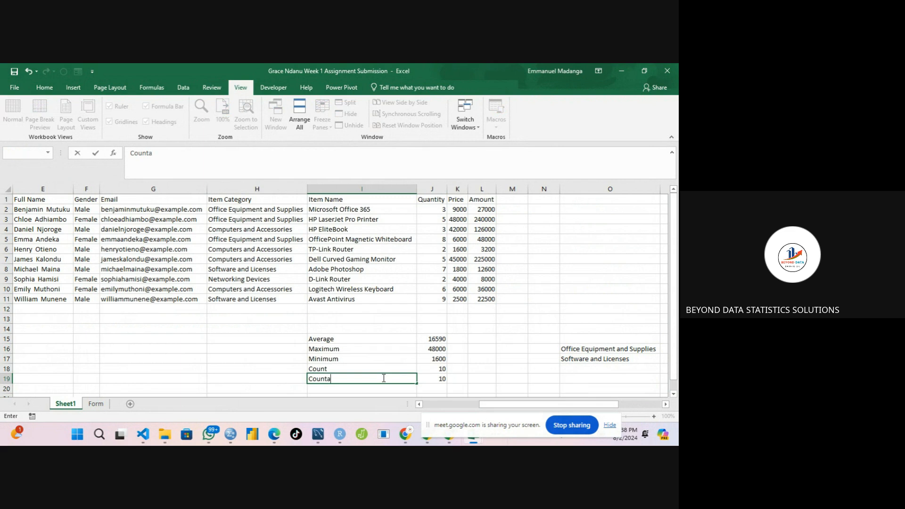
key(Return)
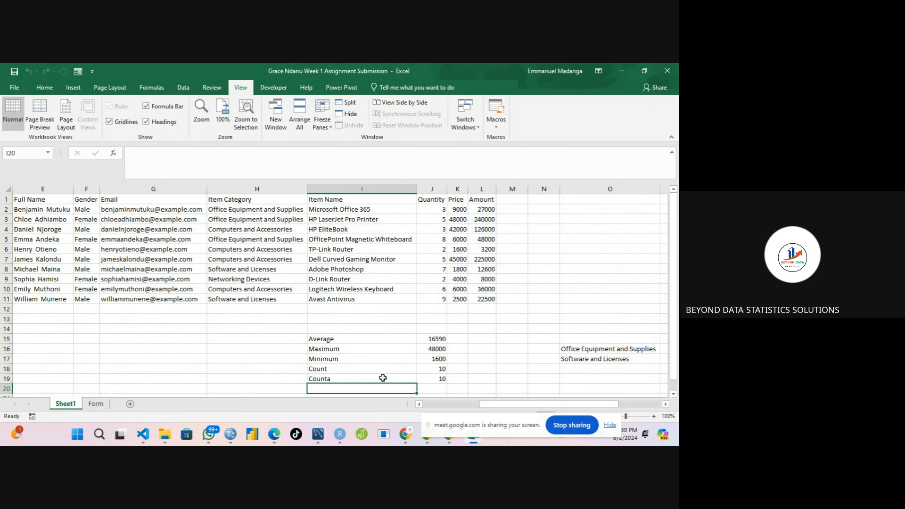
Enter a COUNTIF formula in I21 counting "Male" in the Gender range F2:F11.
key(Down)
key(Down)
key(Down)
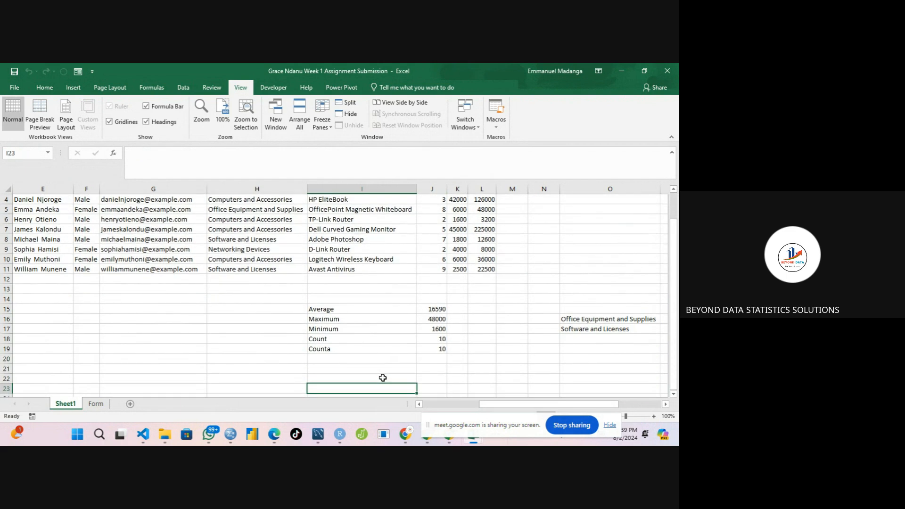
click(321, 368)
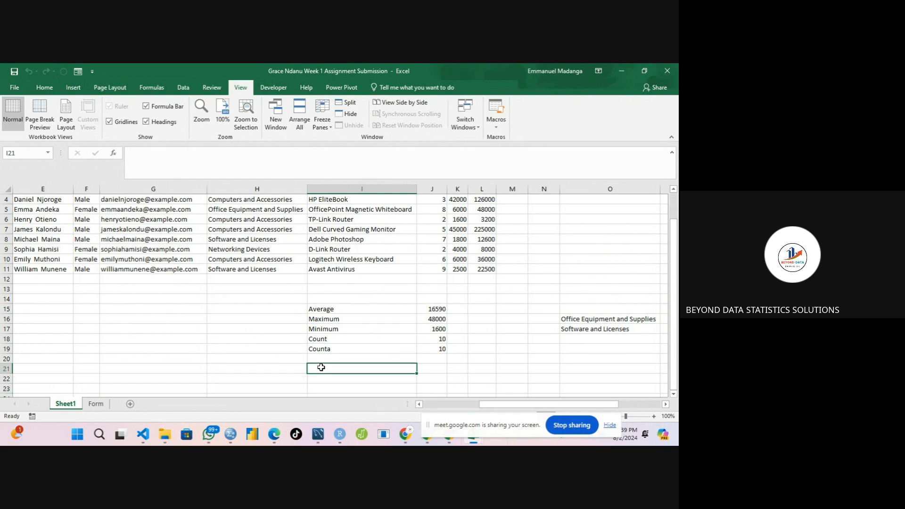
text(=)
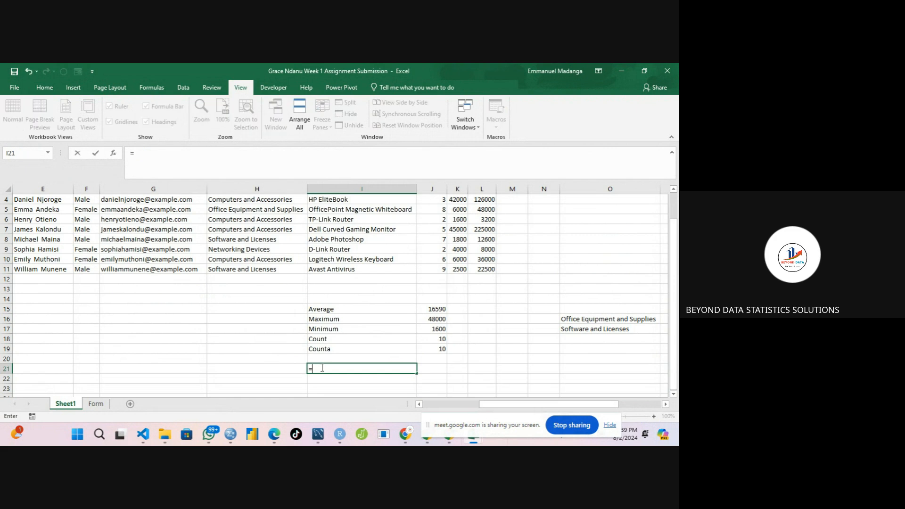
text(countf)
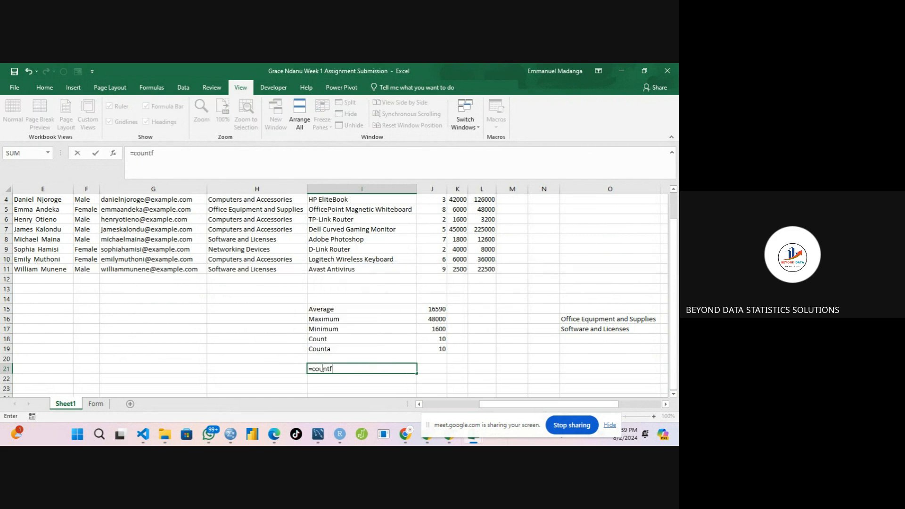
key(BackSpace)
text(if)
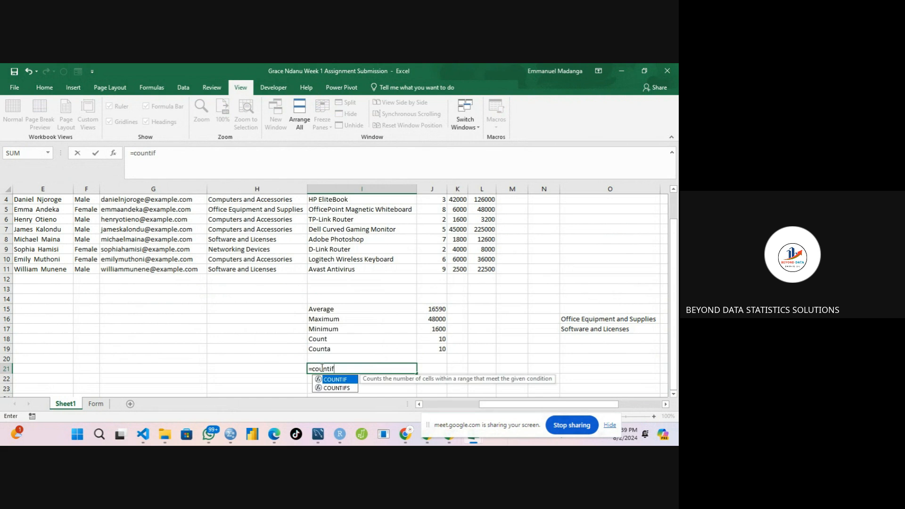
text(()
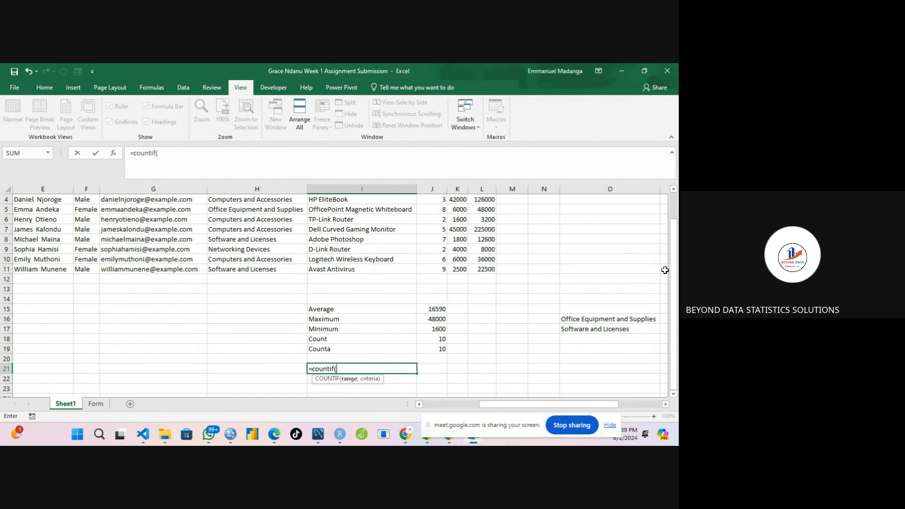
drag(674, 260, 678, 227)
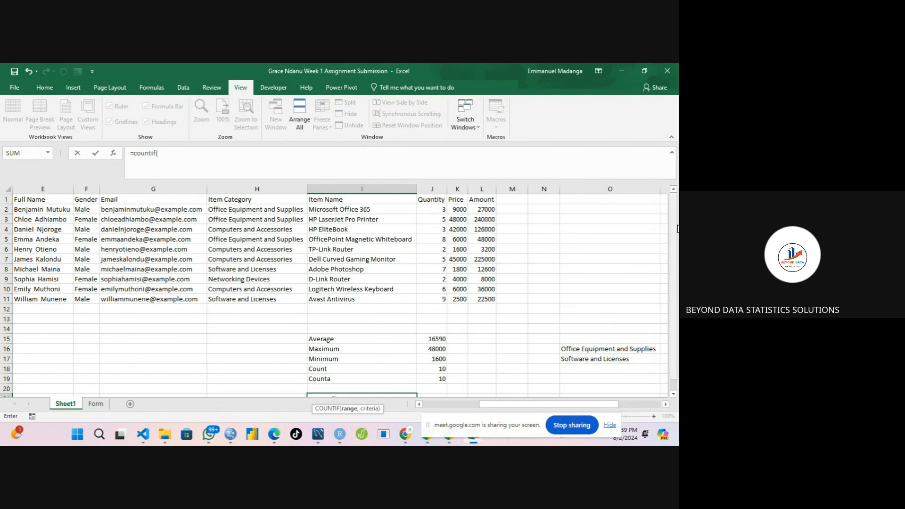
drag(677, 229, 677, 247)
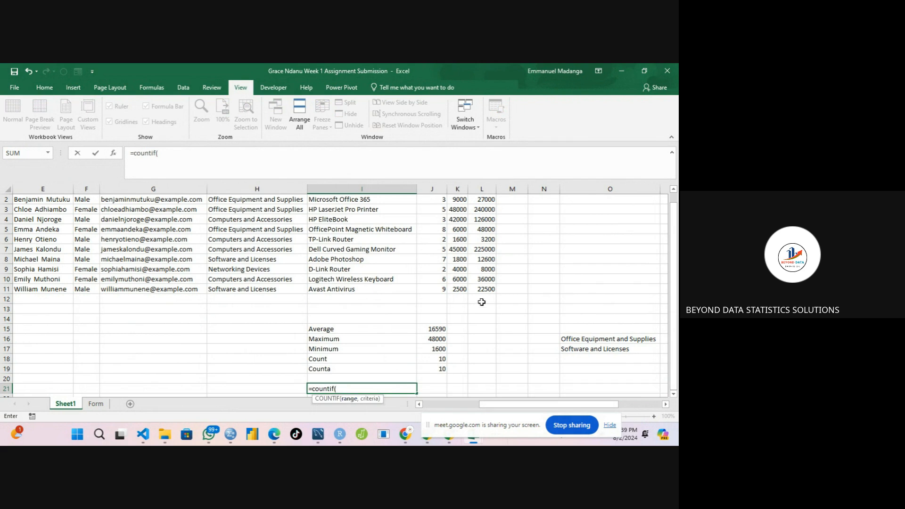
scroll(646, 254, up, 1)
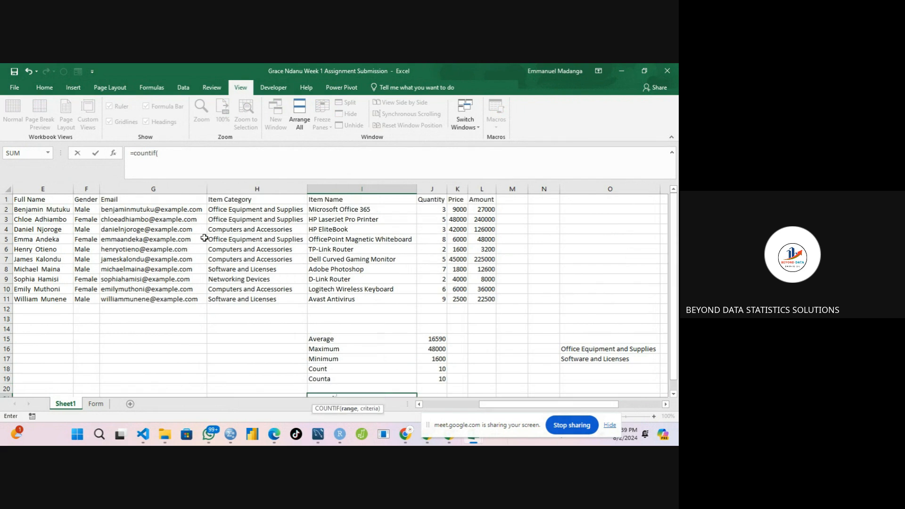
drag(82, 210, 81, 295)
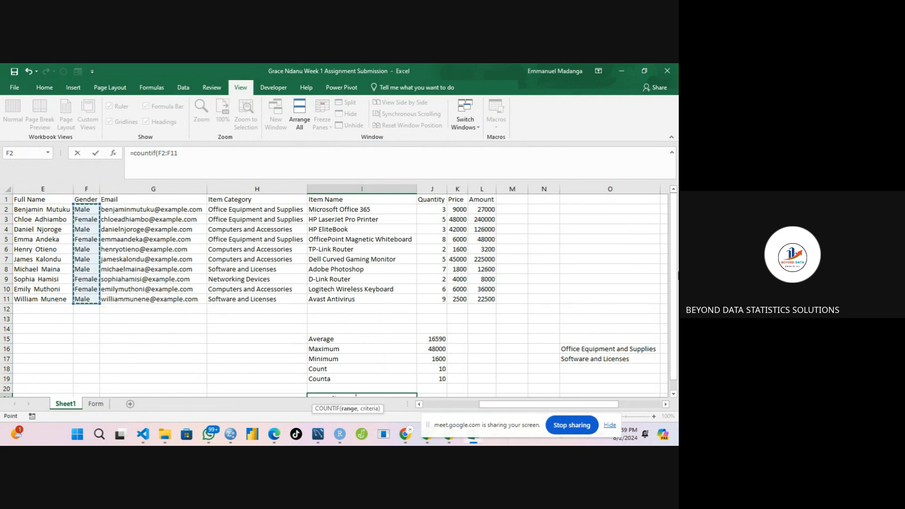
scroll(361, 309, down, 1)
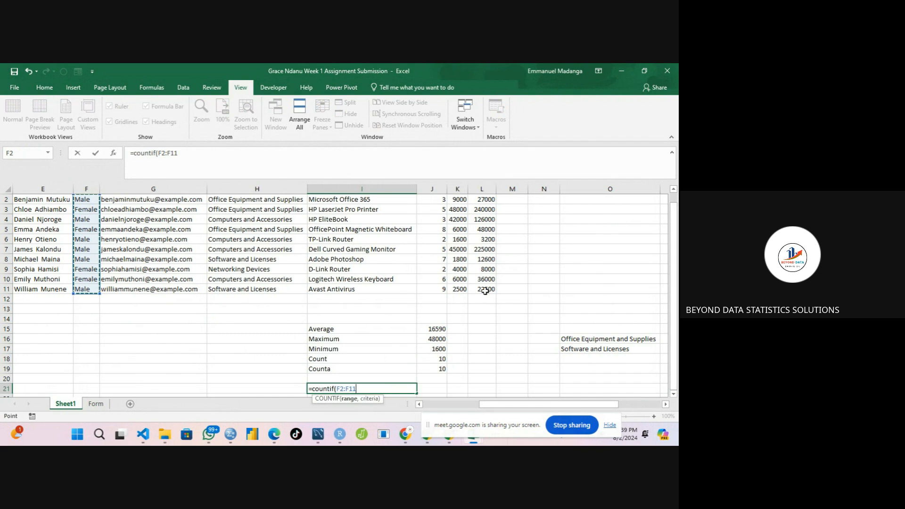
text(,)
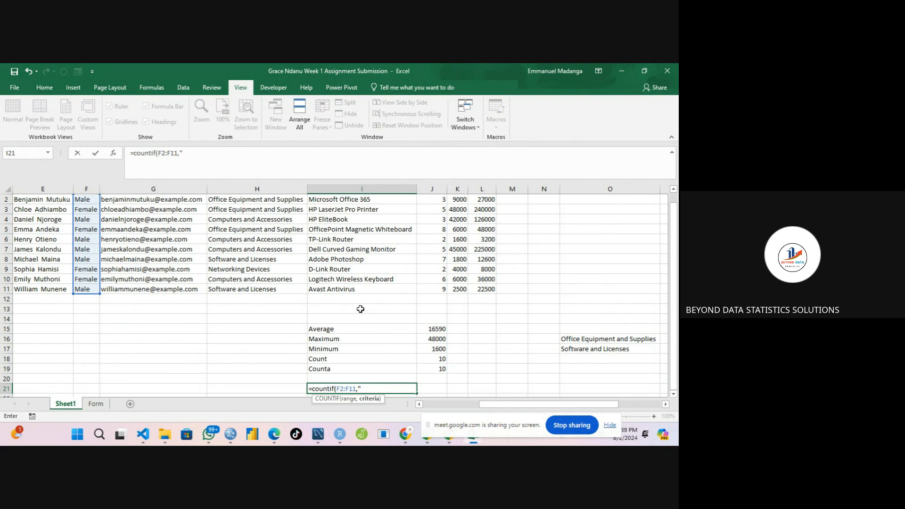
text("Male"))
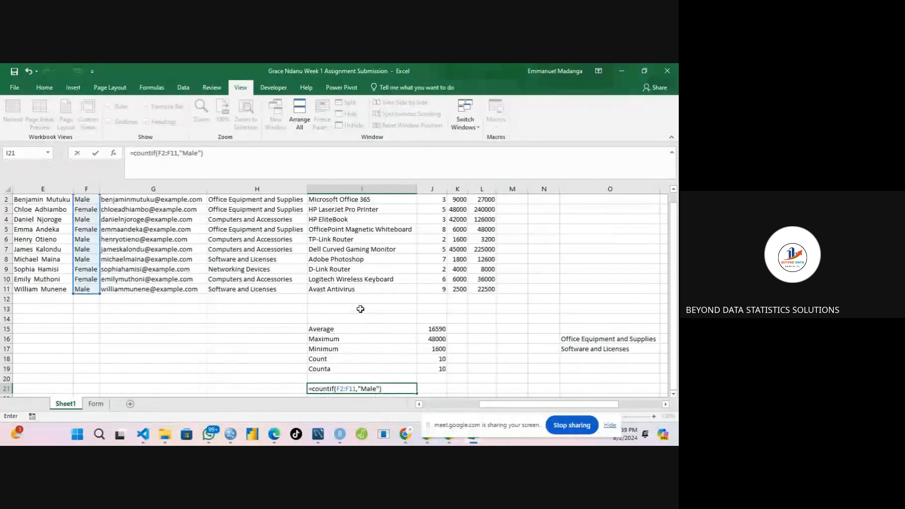
key(Return)
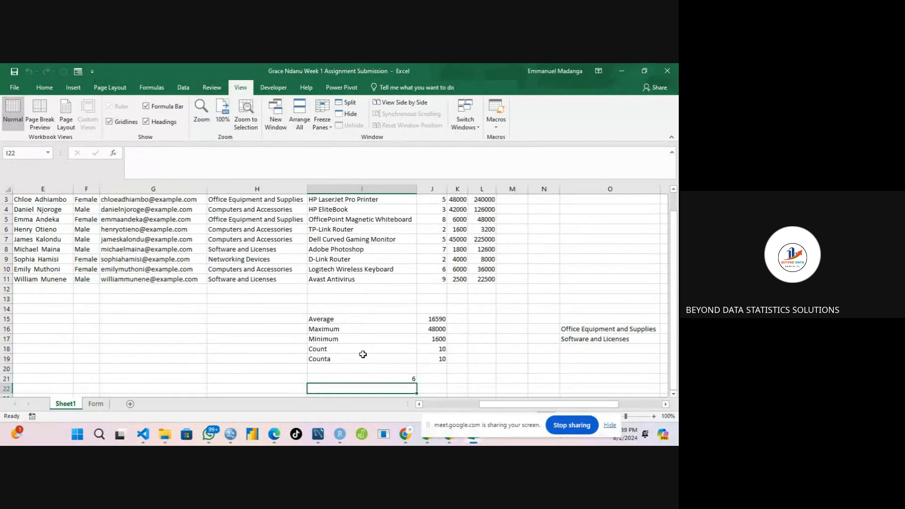
Move the COUNTIF formula from I21 into J21.
click(363, 379)
key(ctrl+c)
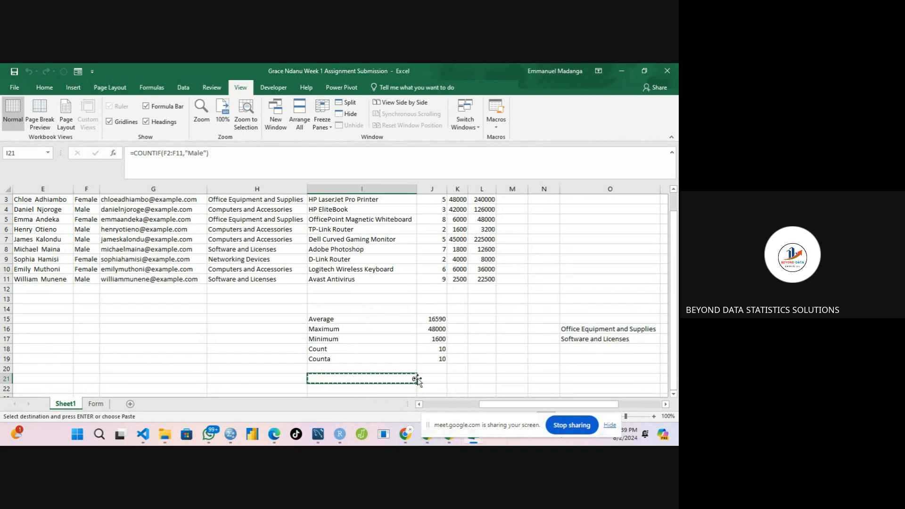
drag(418, 379, 424, 379)
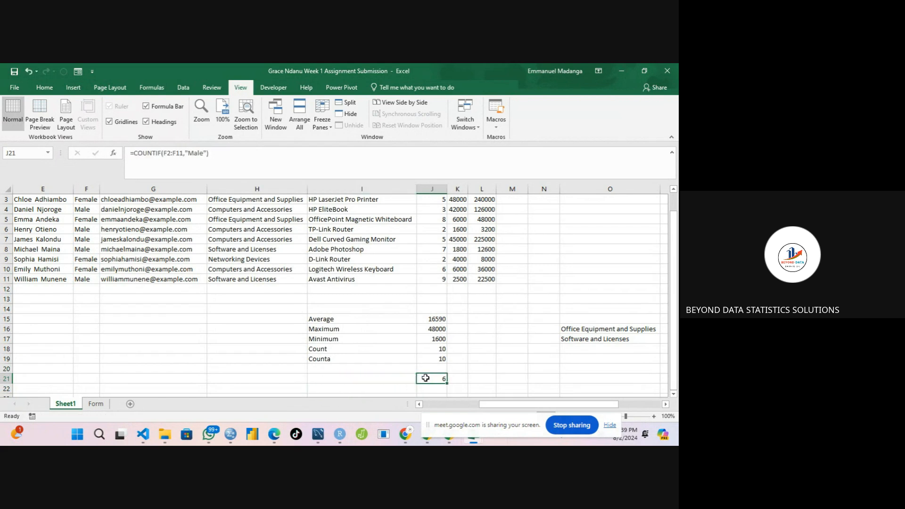
Label cell I21 as Count of Male.
click(398, 379)
text(M)
key(BackSpace)
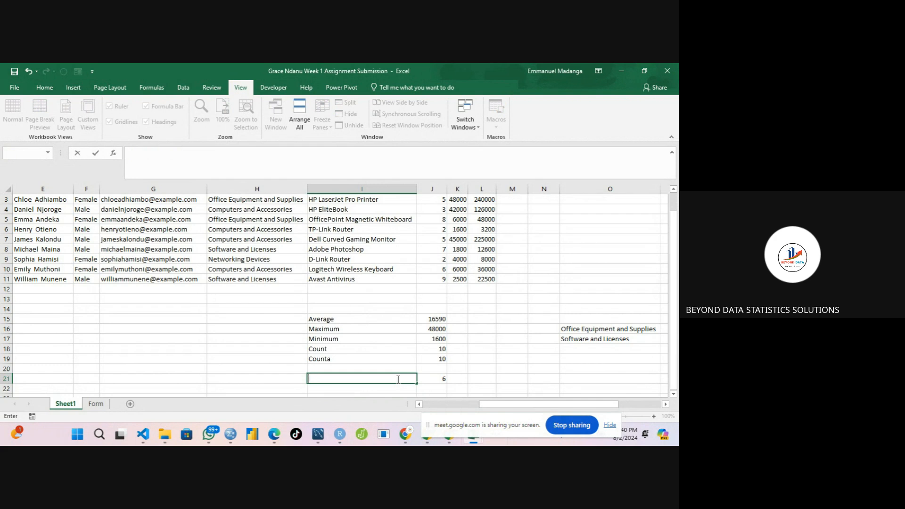
text(Count of Male)
key(Return)
key(Return)
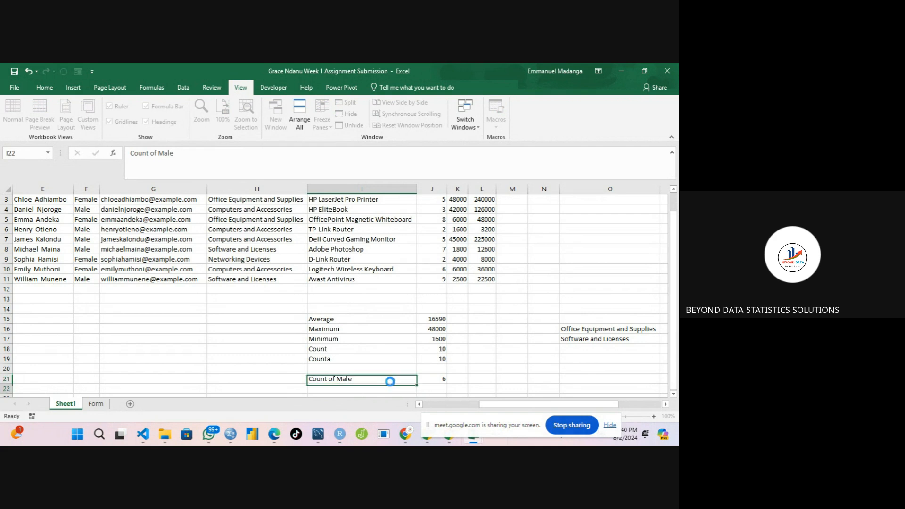
key(Up)
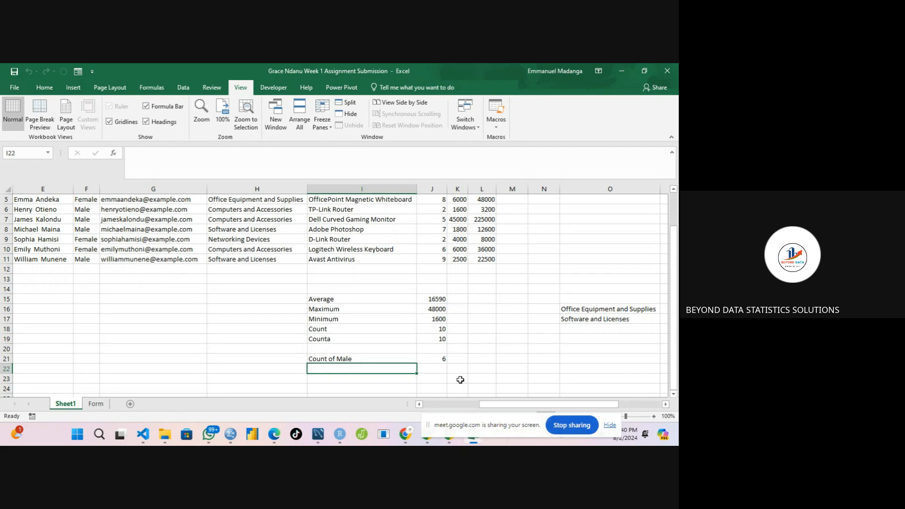
click(557, 422)
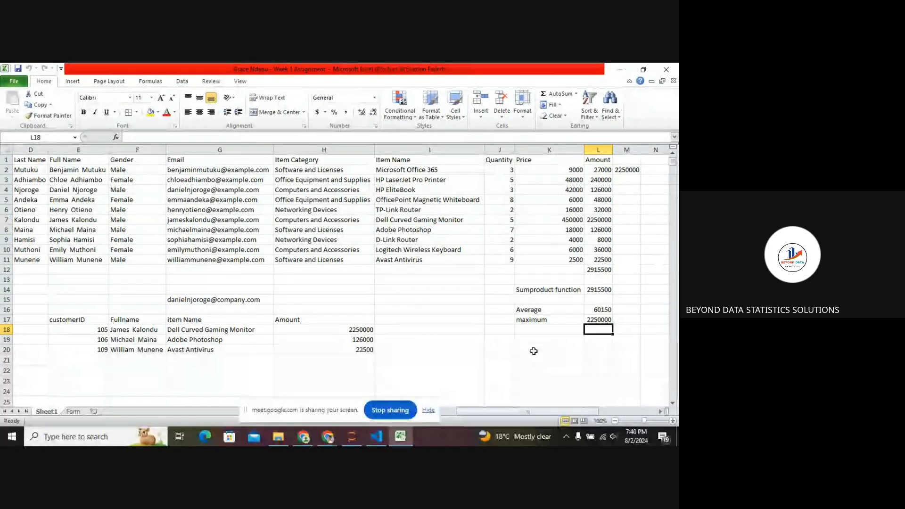
click(533, 351)
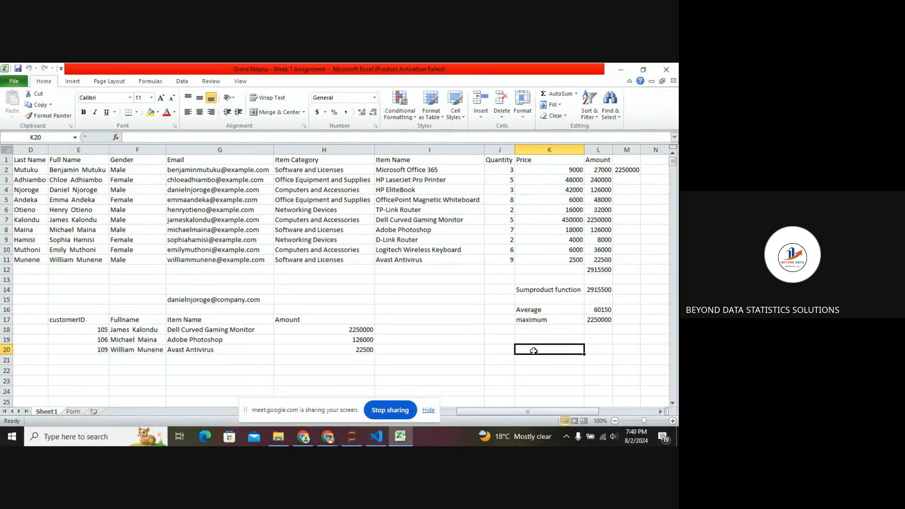
text(Female)
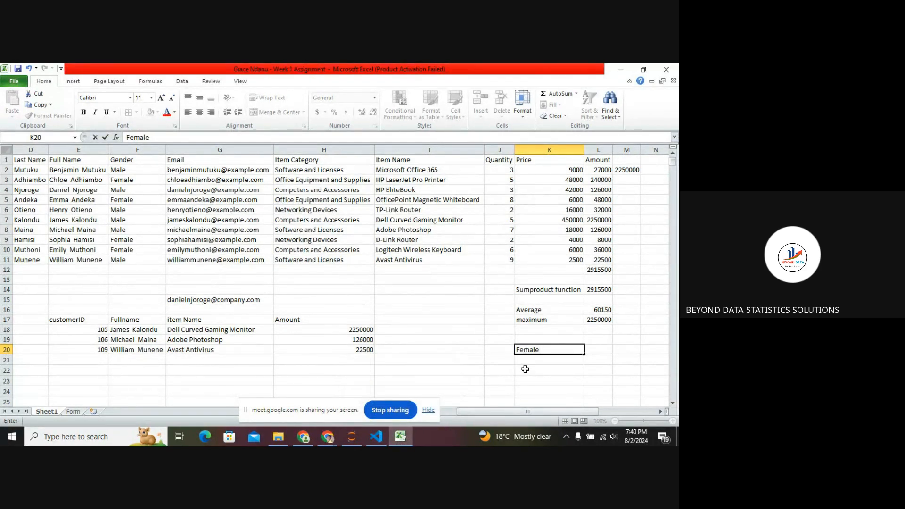
text(count)
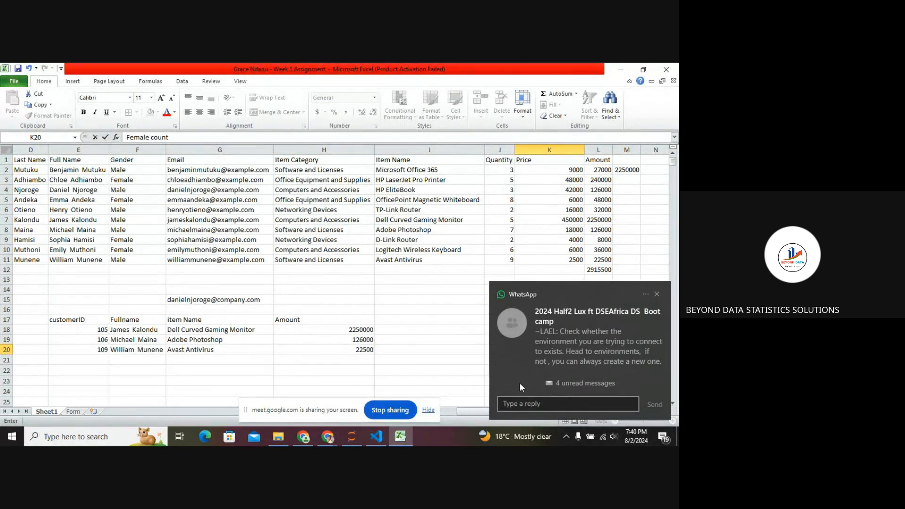
click(657, 293)
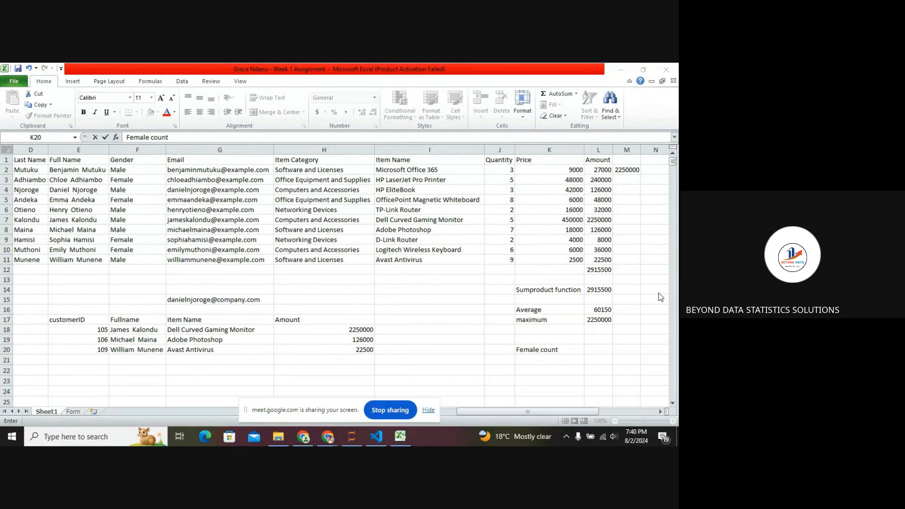
Enter a COUNTIF formula in L20 counting "Female" in the Gender range F2:F11, accepting the proposed correction.
click(594, 349)
text(=)
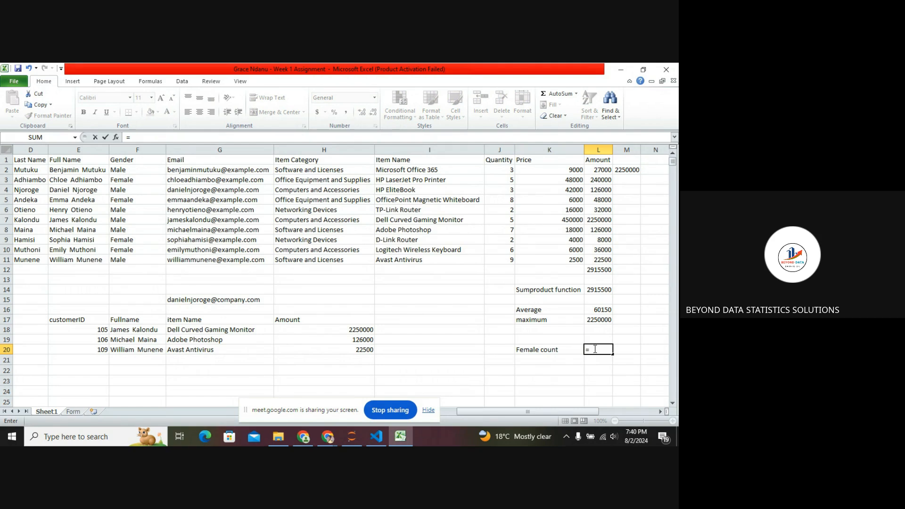
text(count)
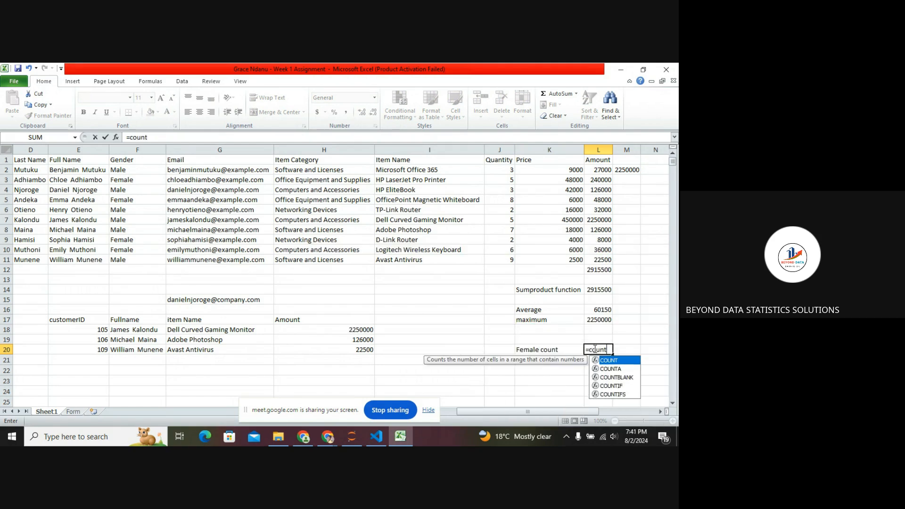
text(if)
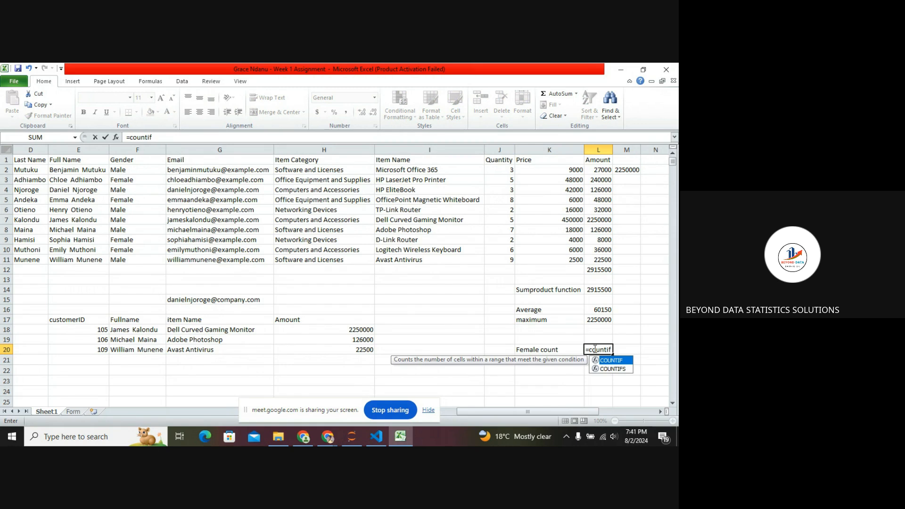
double_click(619, 361)
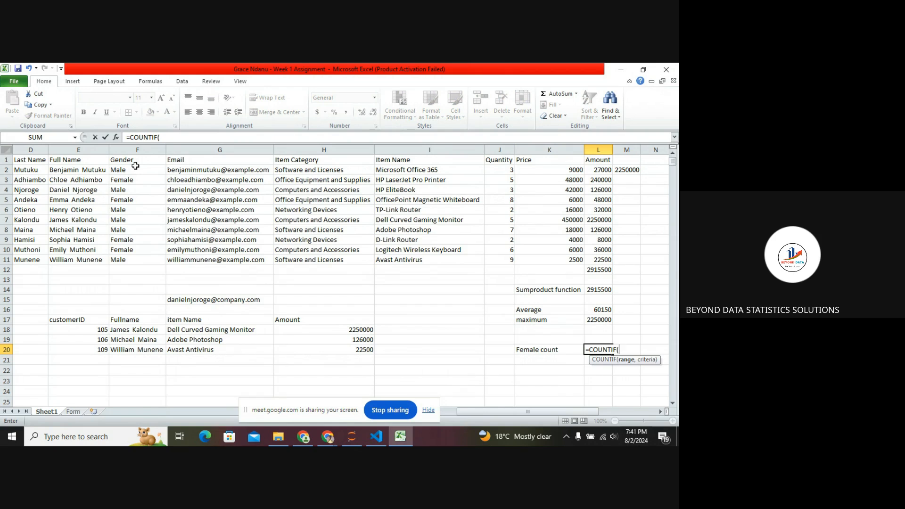
drag(136, 166, 137, 260)
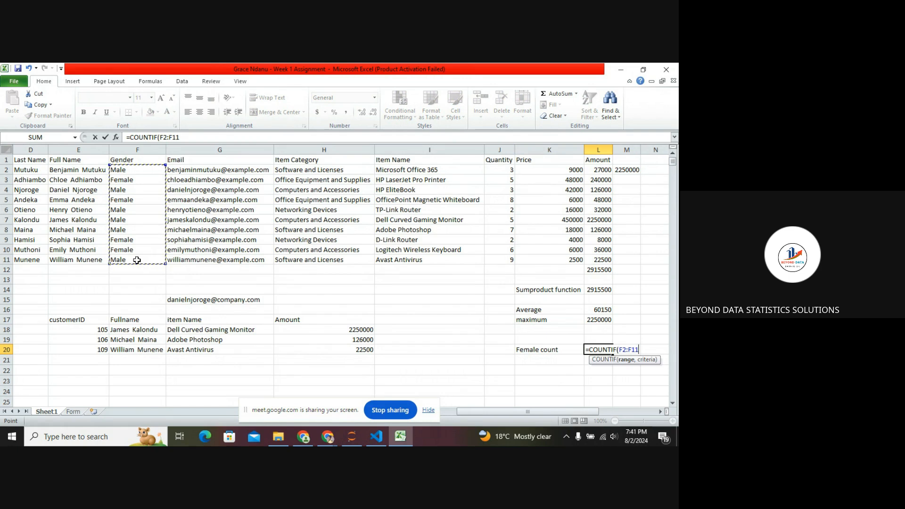
text(,")
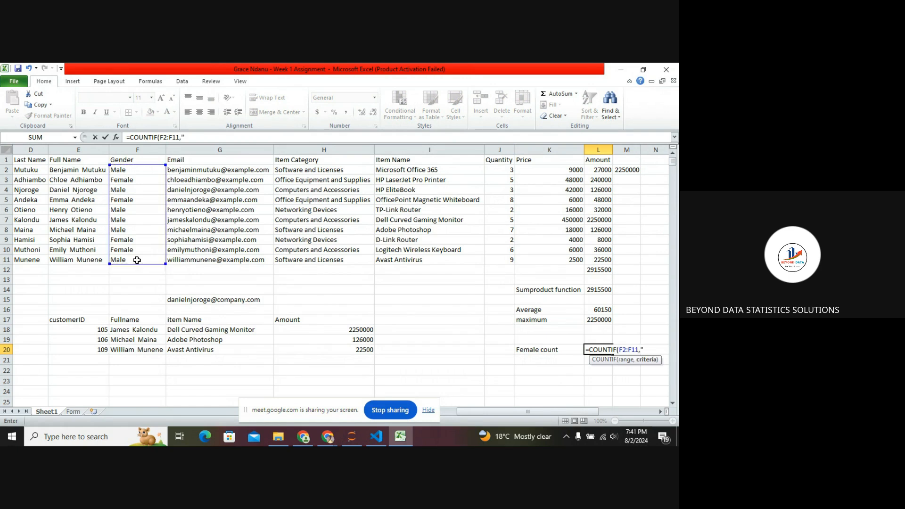
text(L)
key(BackSpace)
text(Female)
key(Return)
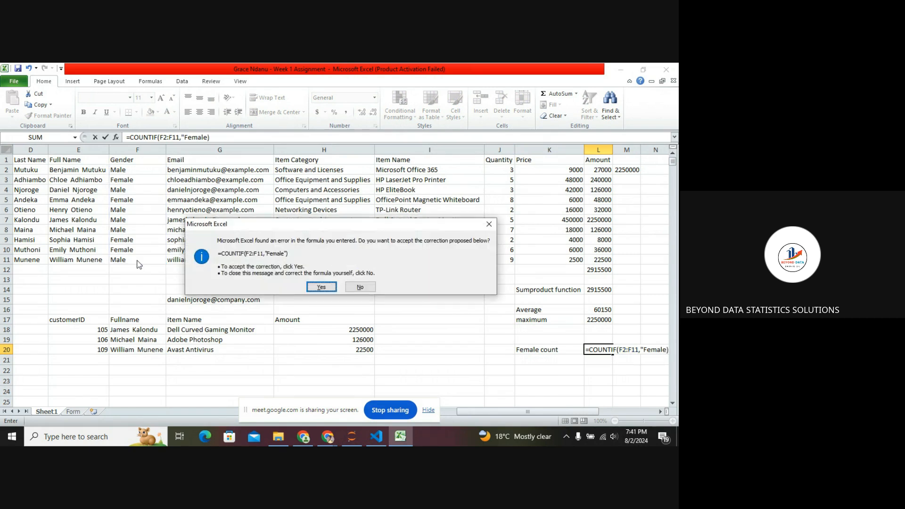
click(320, 287)
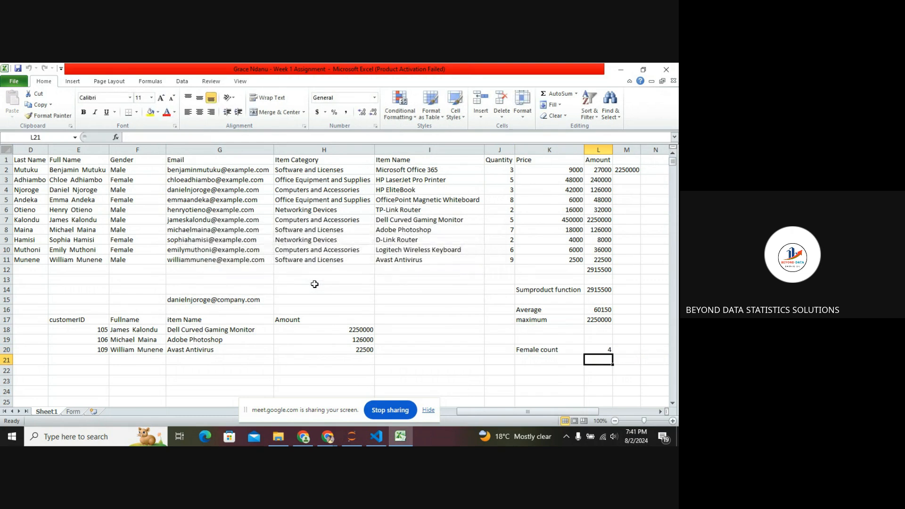
click(597, 351)
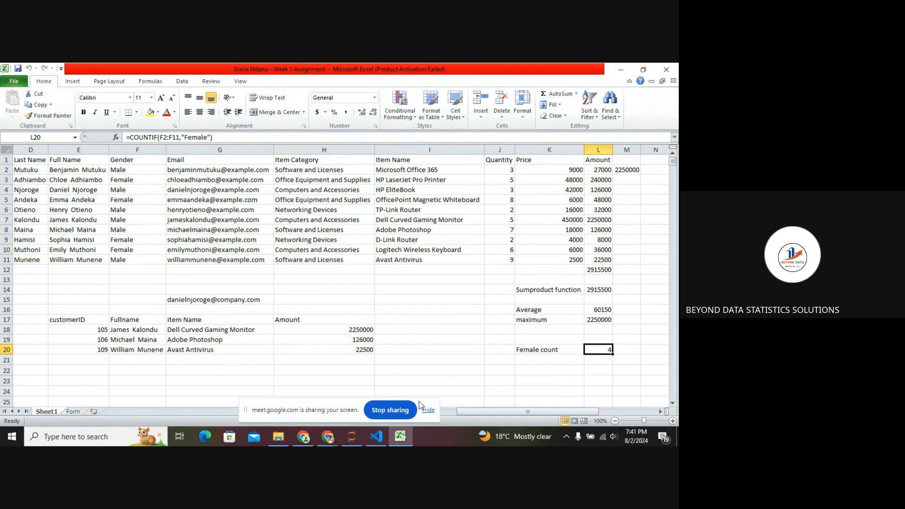
click(403, 410)
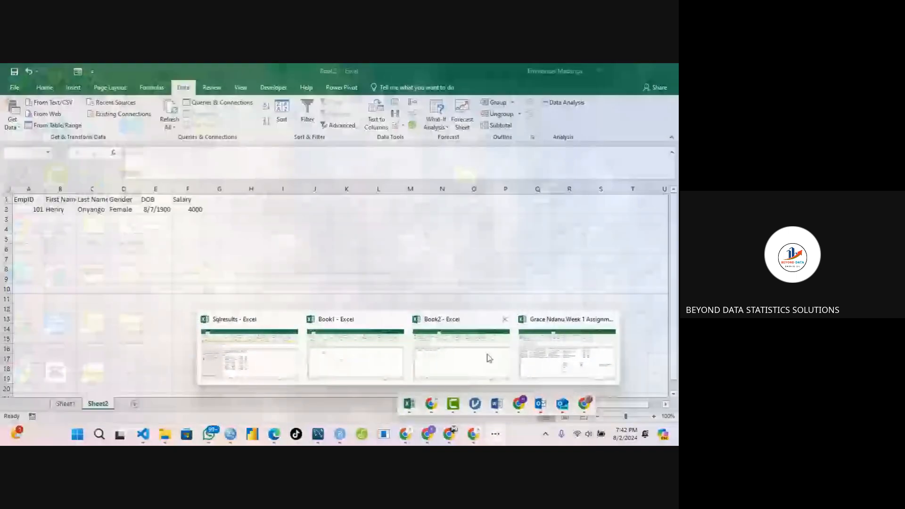
click(566, 354)
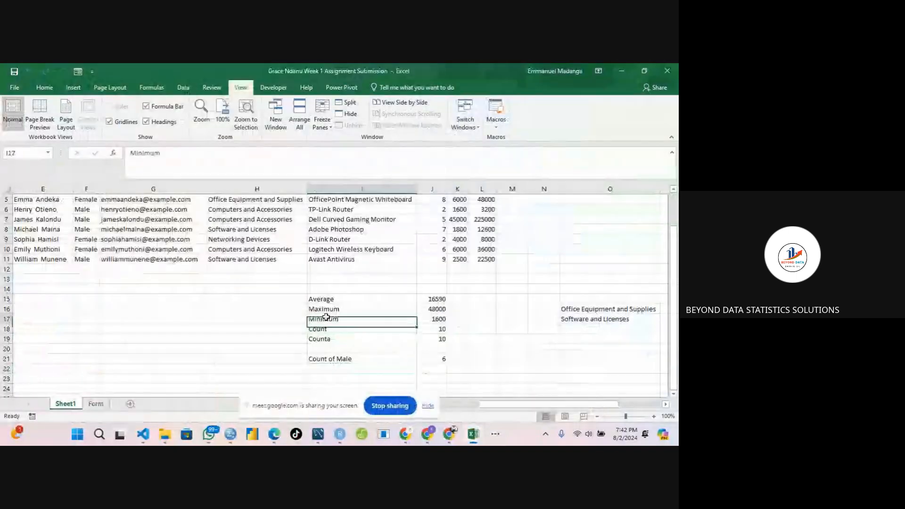
Clear the statistics block in I15:J21, including the Average, Maximum, Minimum, Count, Counta and Count of Male rows.
click(321, 298)
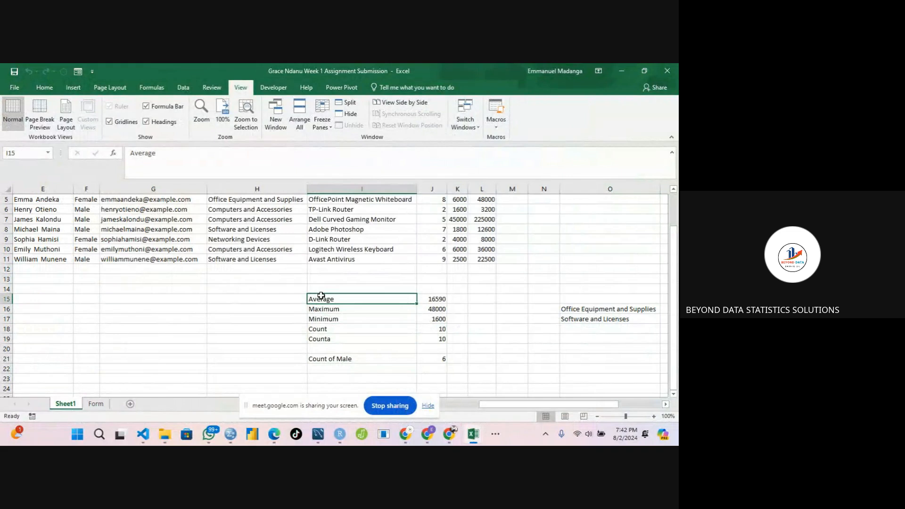
click(350, 308)
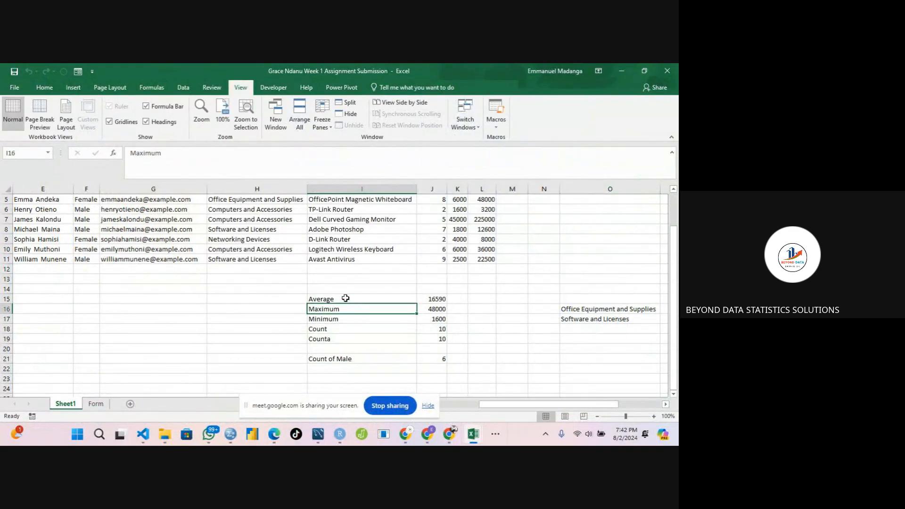
drag(346, 298, 427, 364)
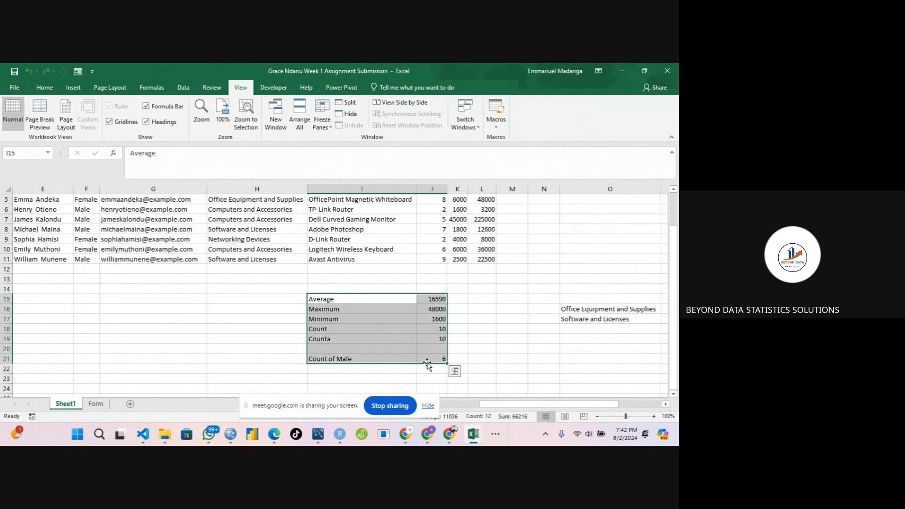
right_click(361, 318)
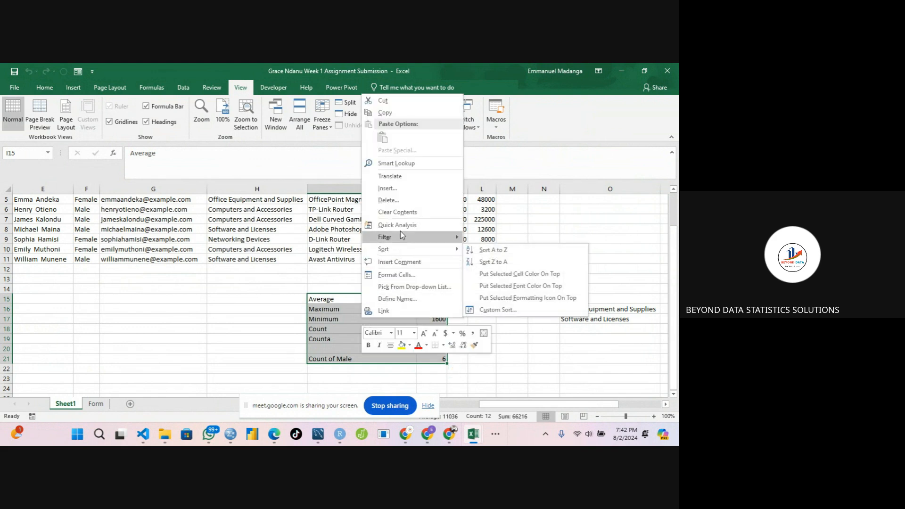
click(407, 212)
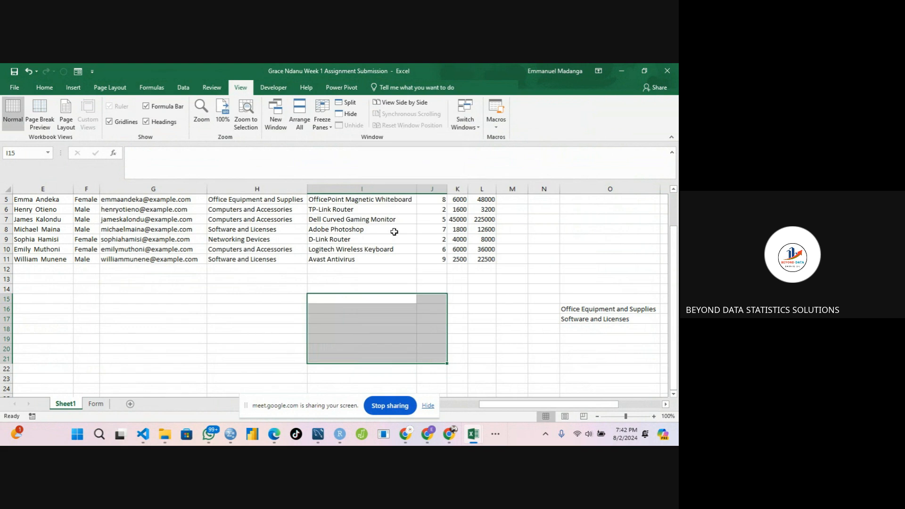
click(271, 312)
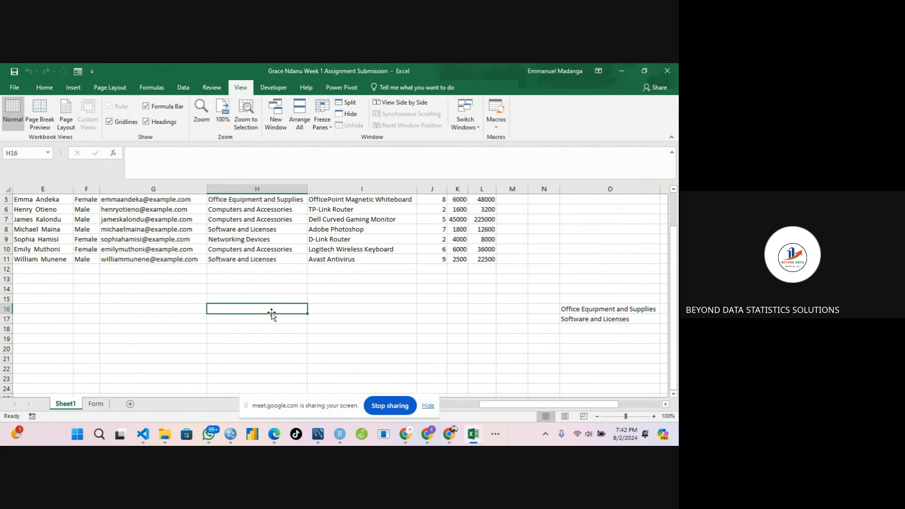
drag(674, 241, 677, 202)
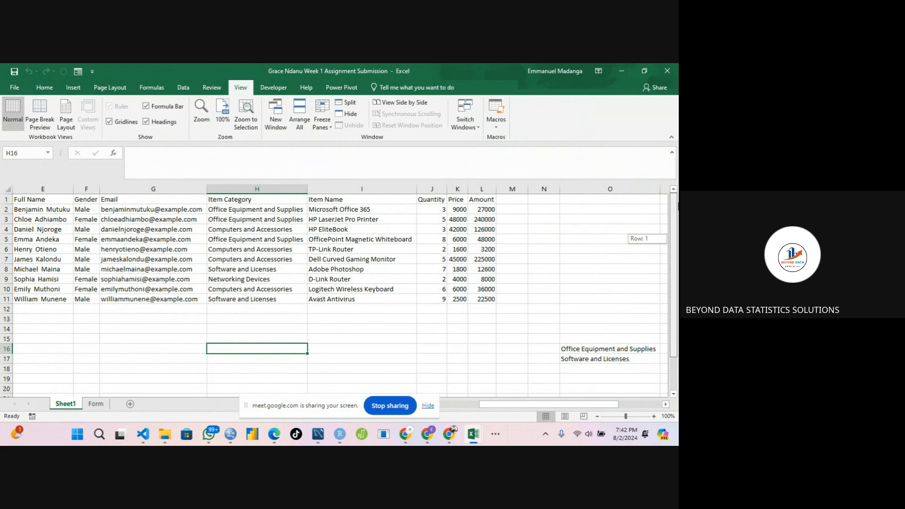
mouse_move(678, 206)
mouse_down()
mouse_move(678, 213)
mouse_move(677, 201)
mouse_up()
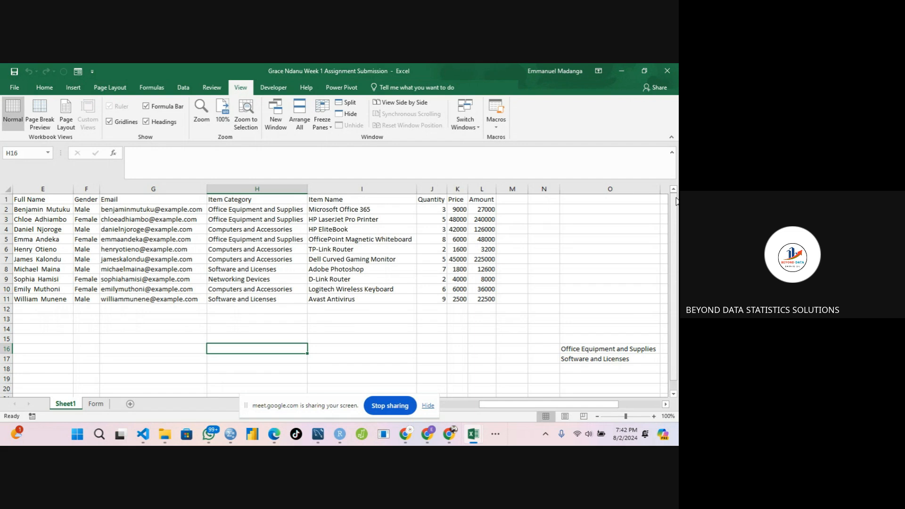
click(182, 329)
click(233, 329)
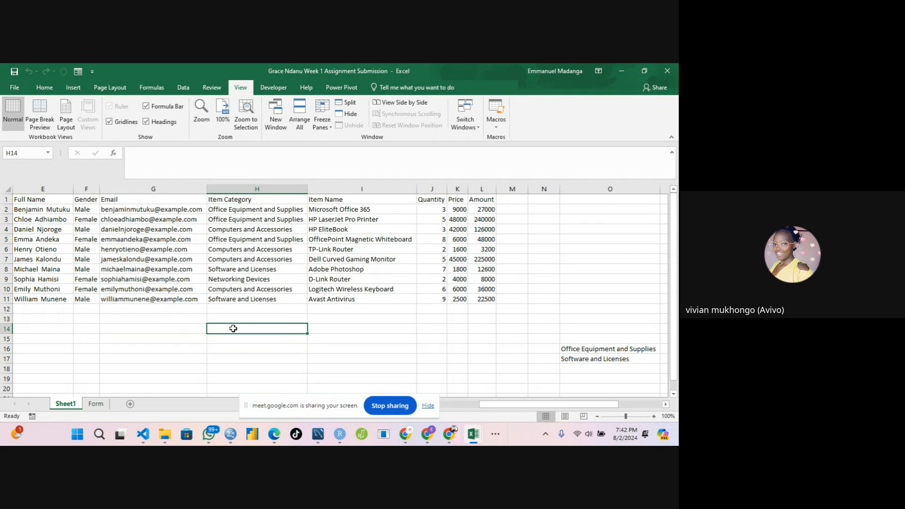
click(384, 406)
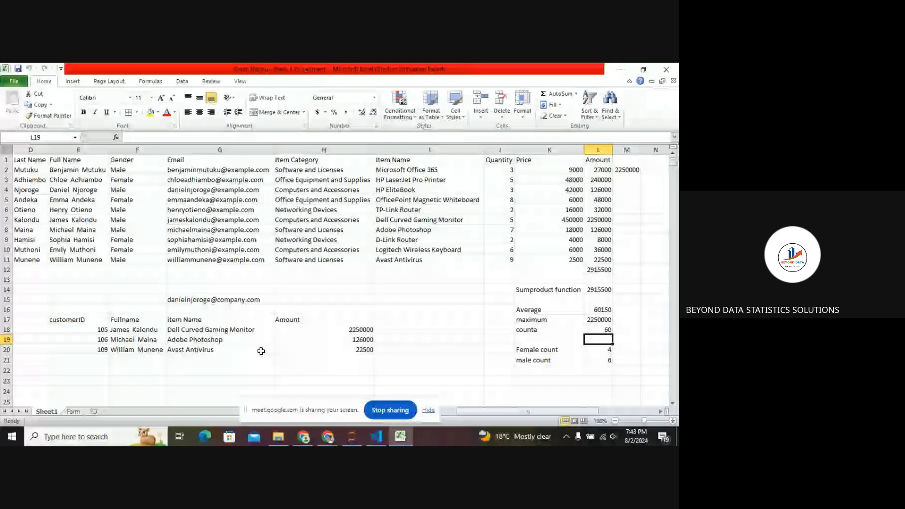
scroll(261, 351, left, 3)
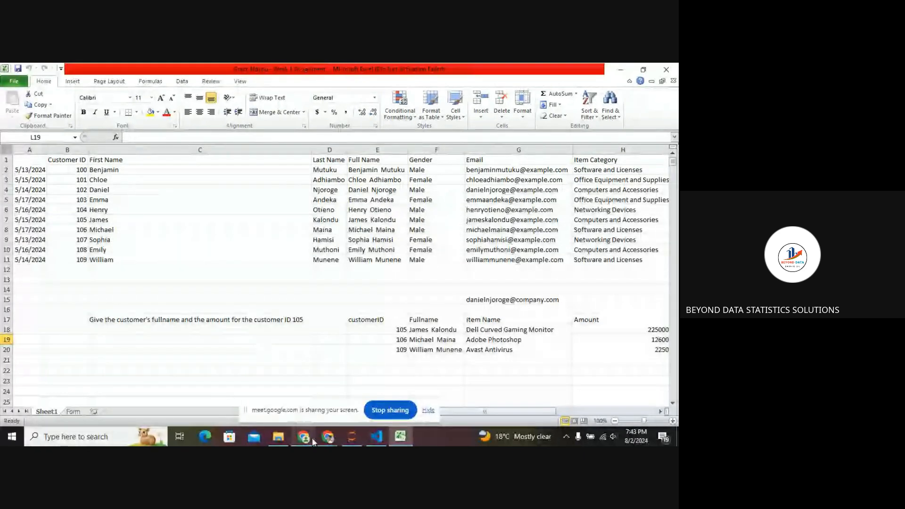
mouse_move(314, 442)
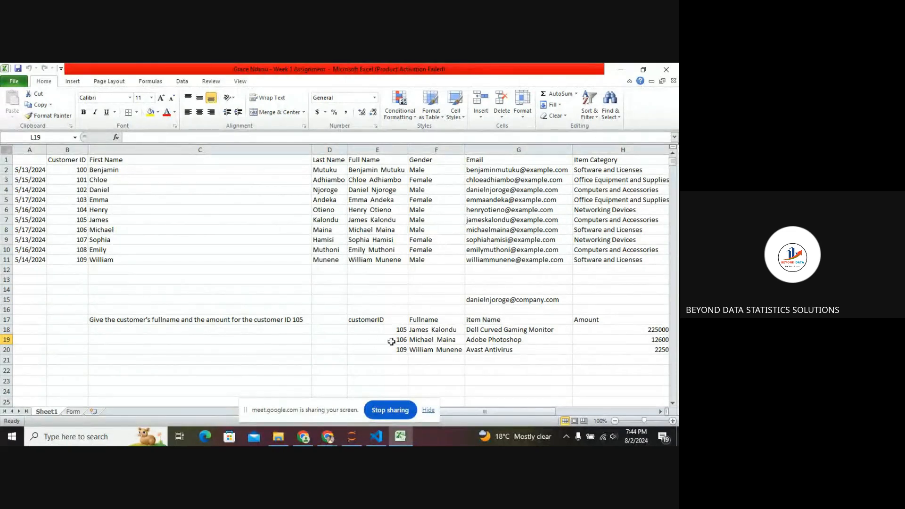
Try to wrap the Fullname VLOOKUP formula in F18 in an IF-type function.
click(431, 340)
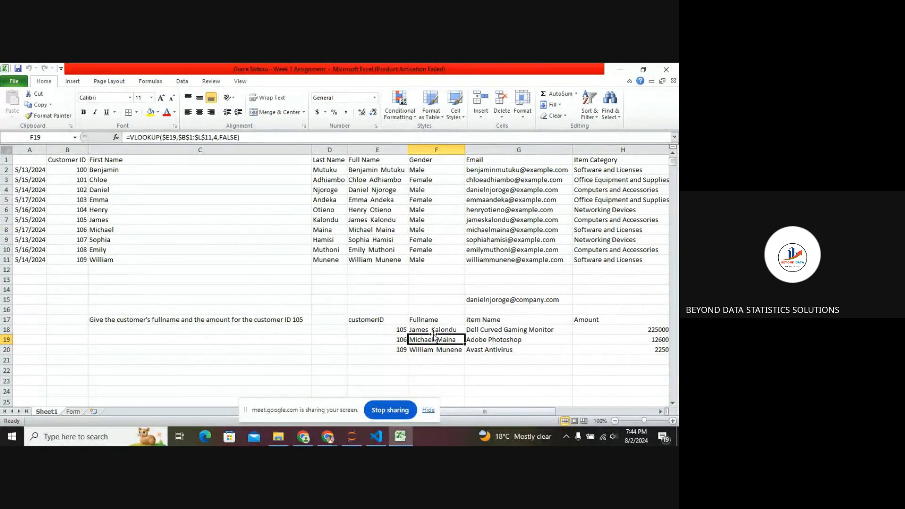
click(434, 330)
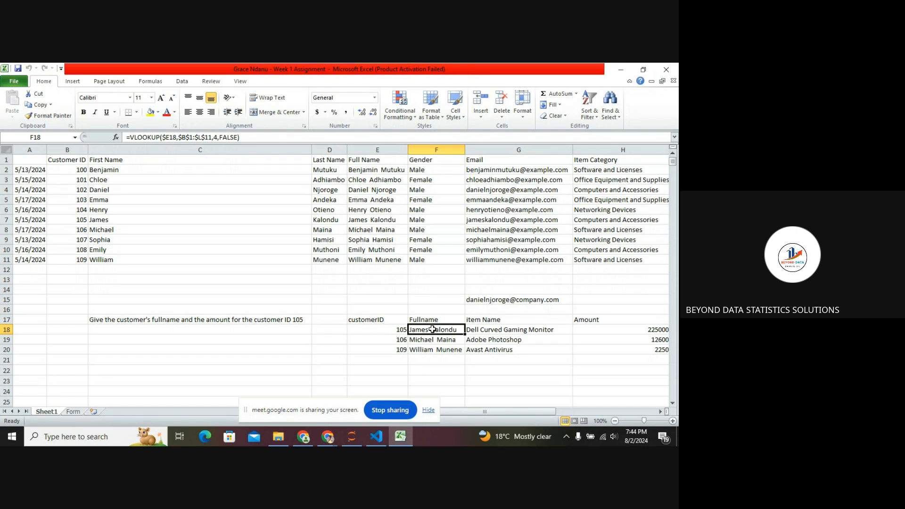
double_click(432, 329)
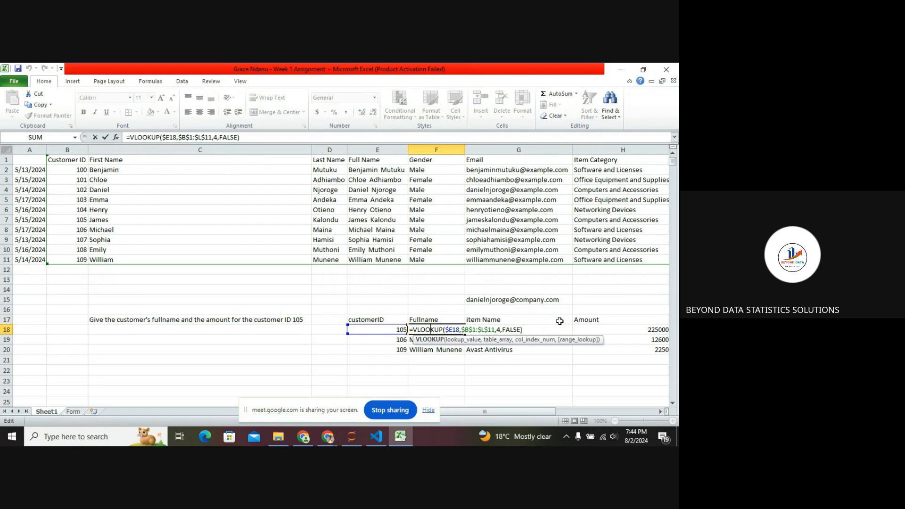
key(Left)
key(Left)
key(Left)
key(Left)
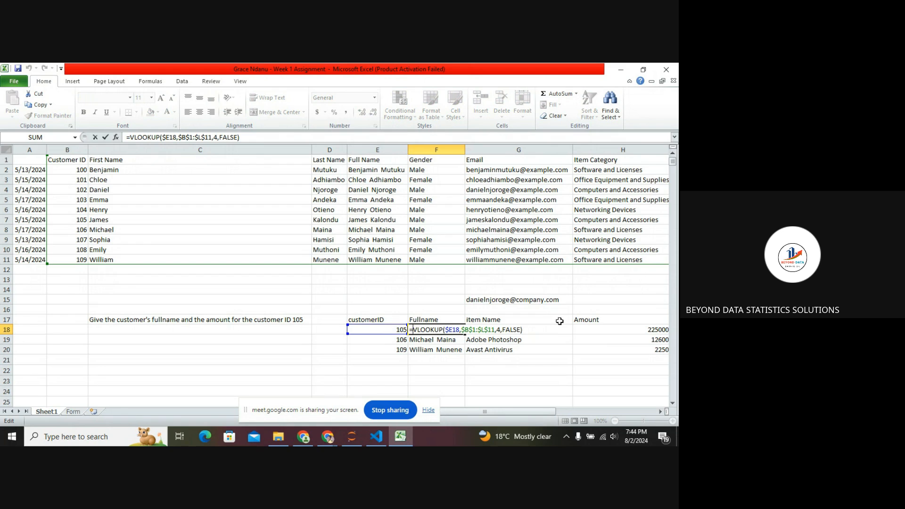
text(If)
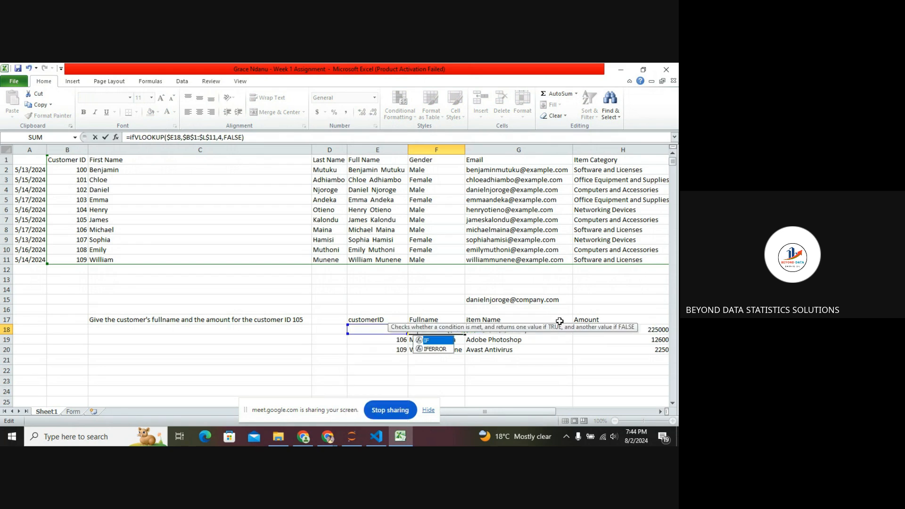
key(Down)
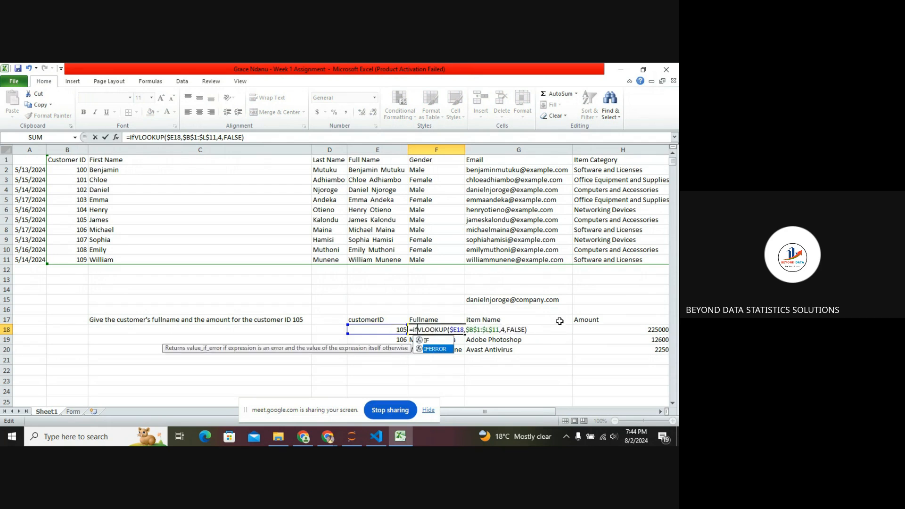
key(Return)
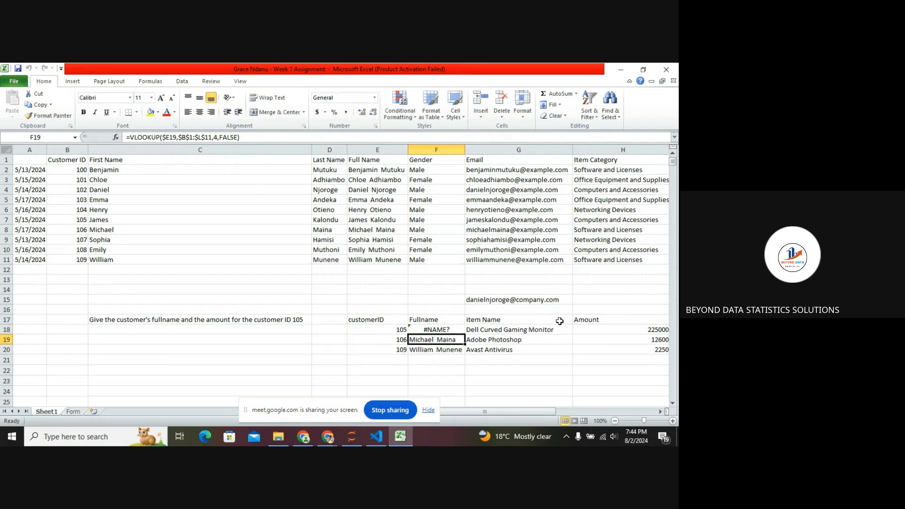
Rewrite F18 as an IFERROR around its VLOOKUP, returning "NOT FOUND" when the lookup fails.
key(Up)
key(Up)
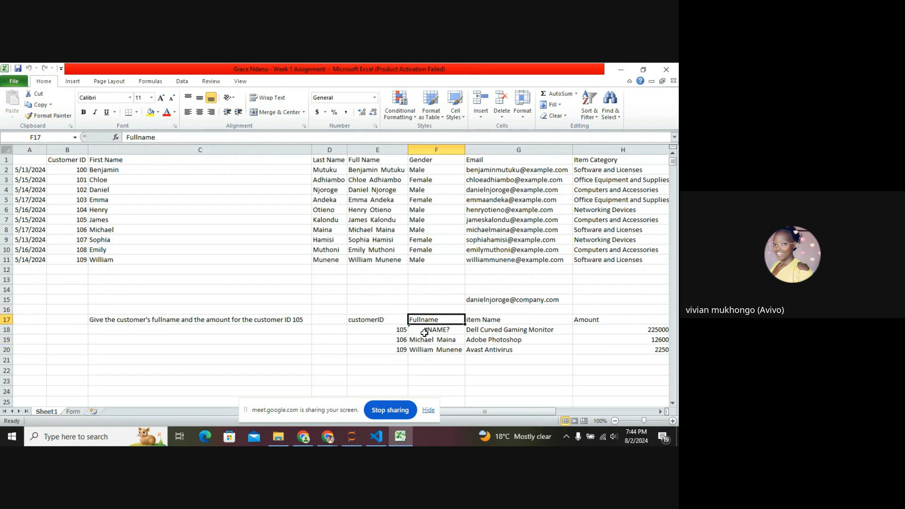
key(Down)
key(Down)
key(Down)
click(430, 329)
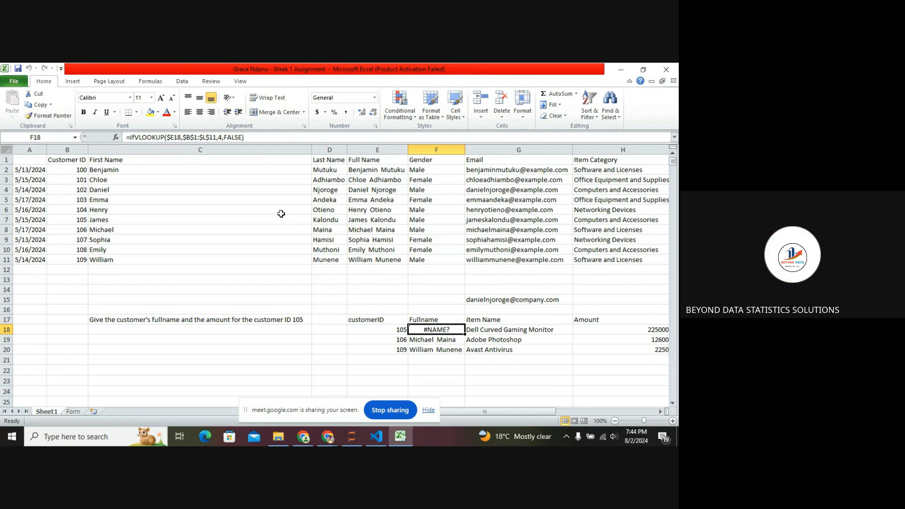
double_click(441, 330)
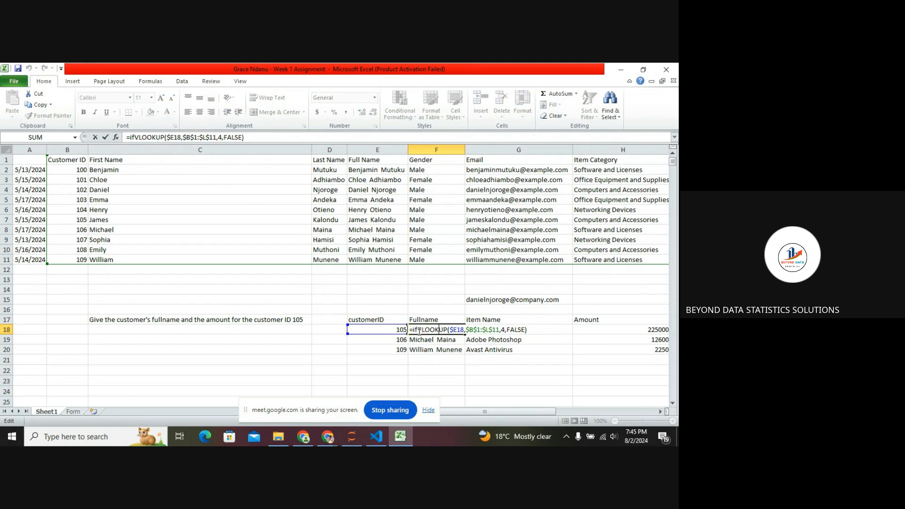
key(BackSpace)
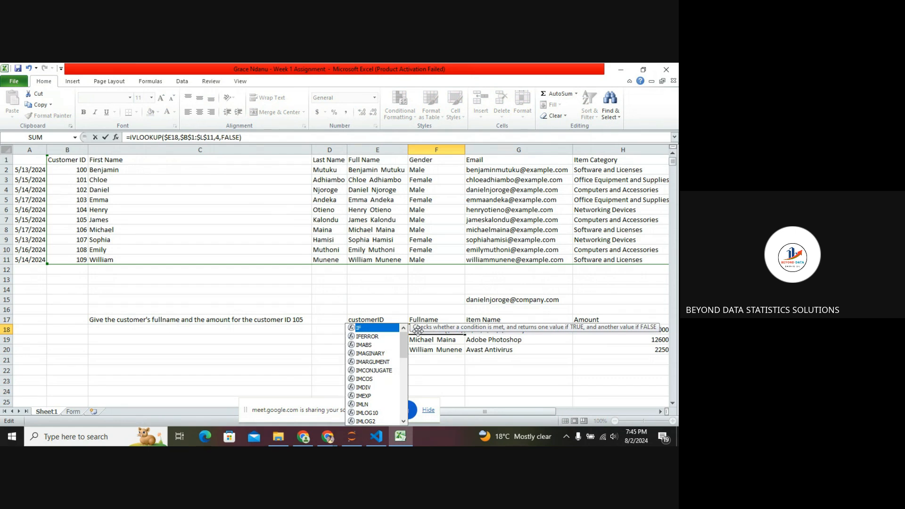
key(Down)
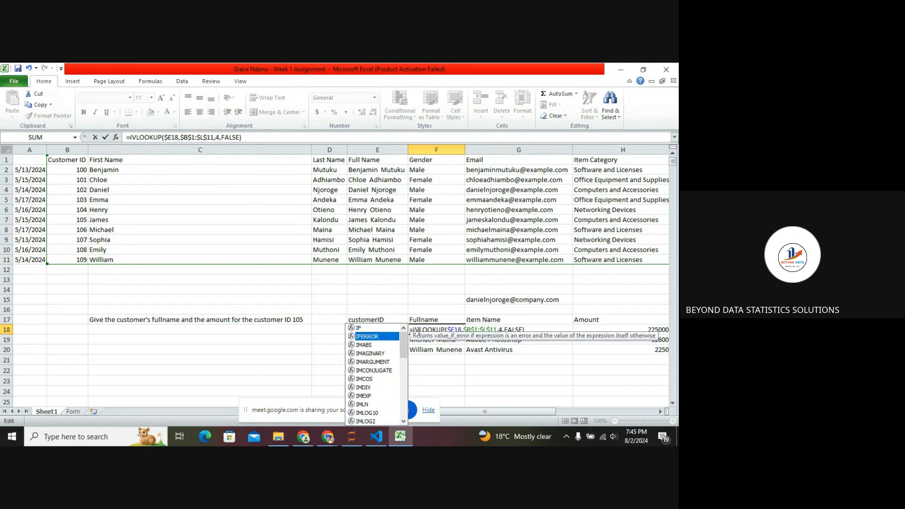
double_click(375, 336)
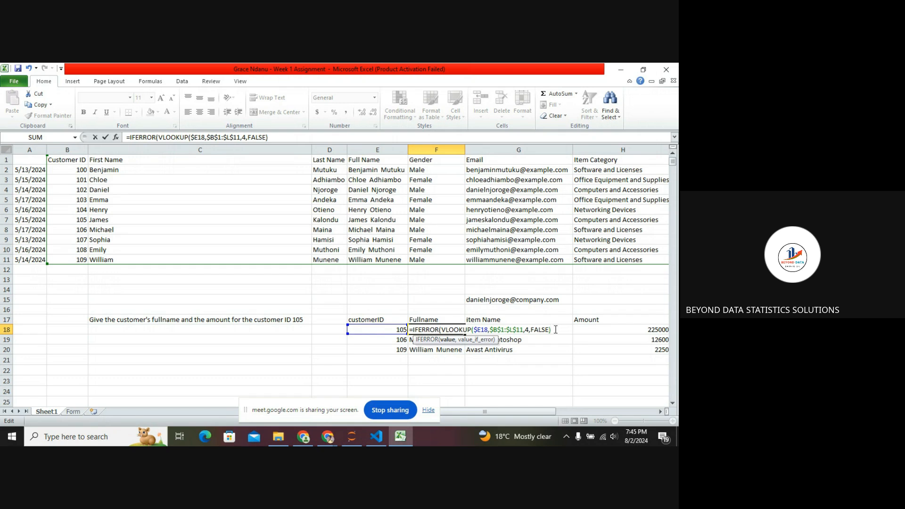
text(,)
text(NOT FOUND)
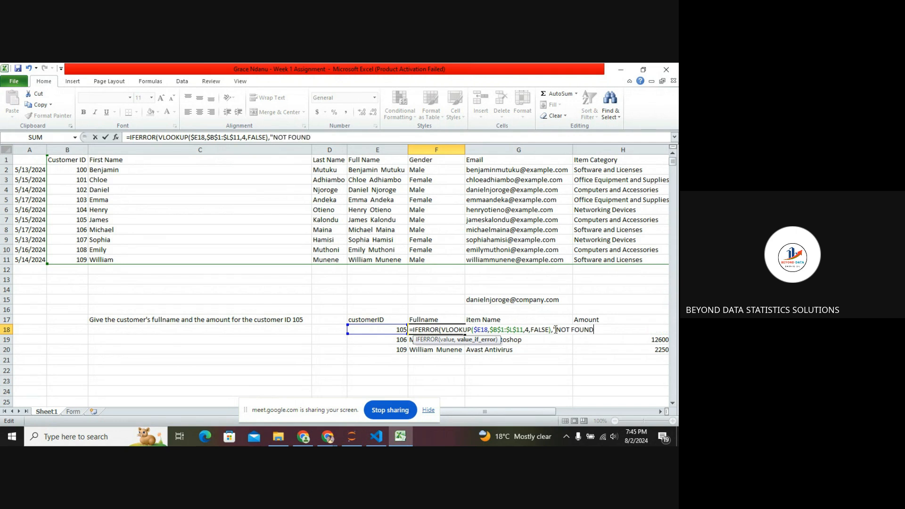
text(")
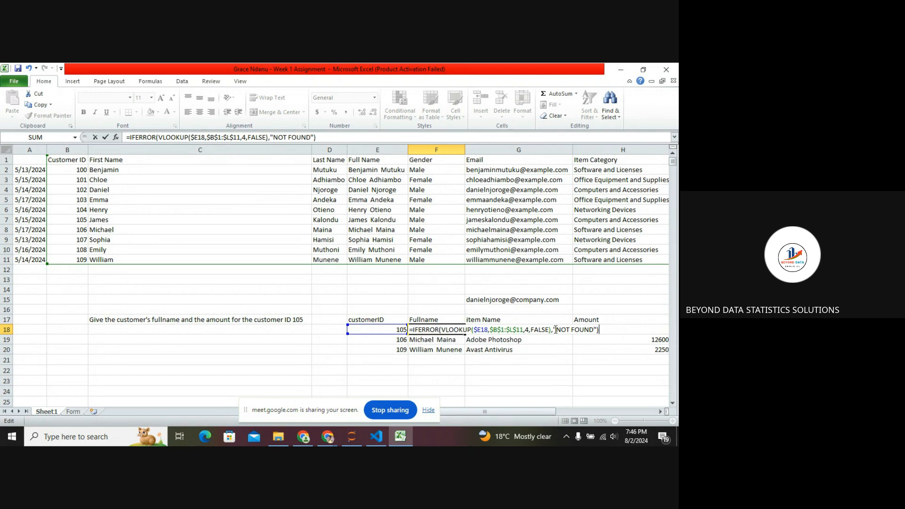
key(Return)
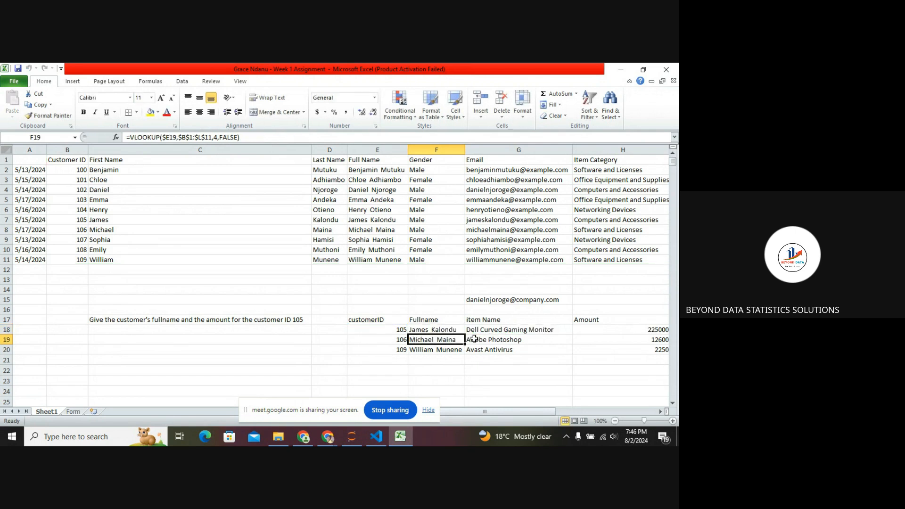
Change the customer ID in E18 to 110.
click(403, 331)
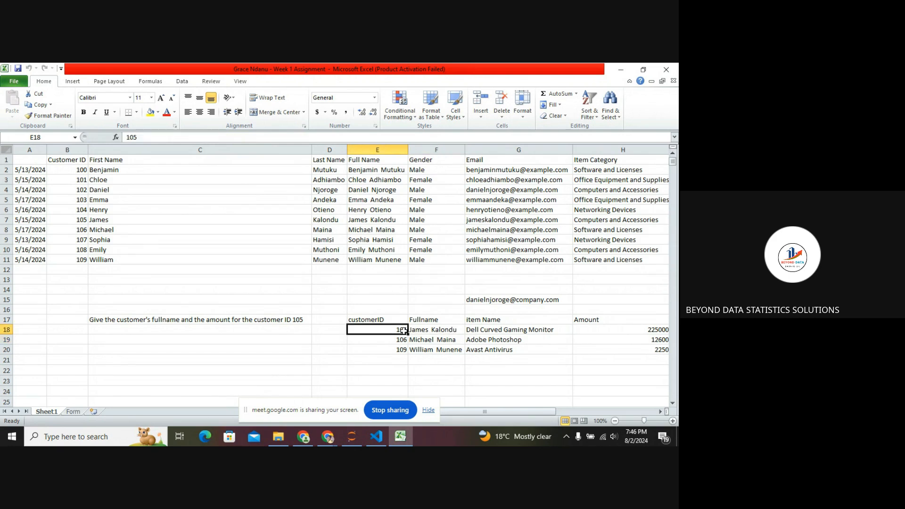
text(1)
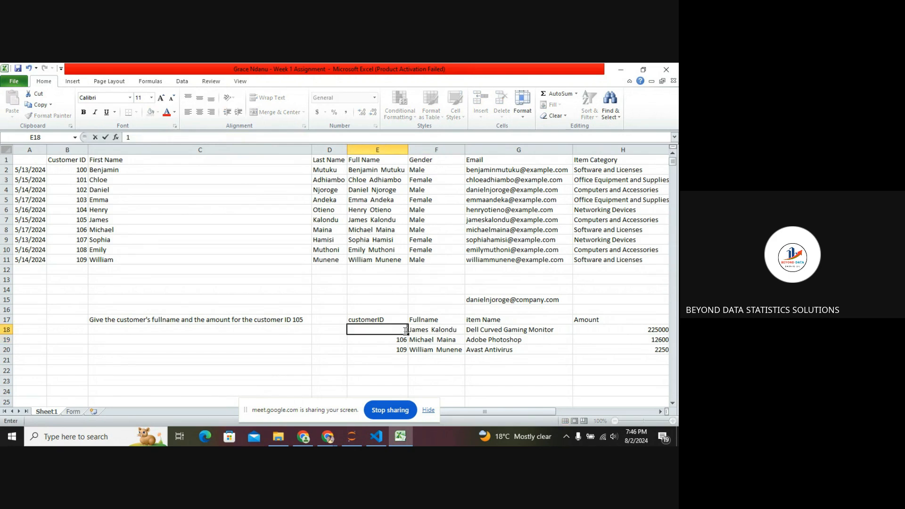
text(10)
key(Return)
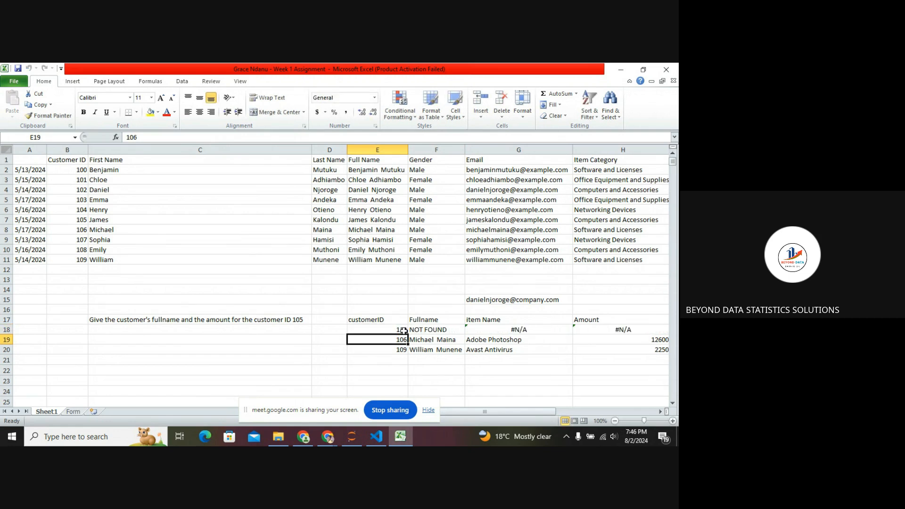
Fill the IFERROR formula from F18 across into the Item Name cell G18.
click(428, 331)
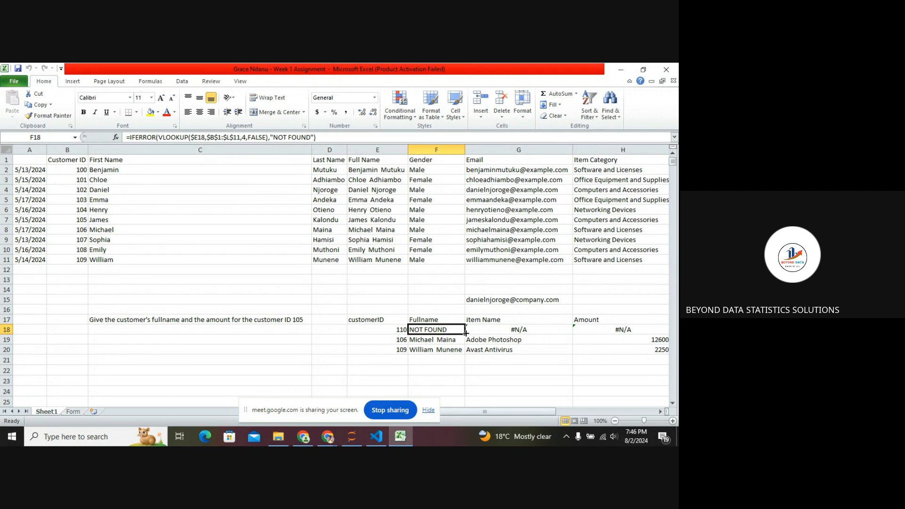
drag(466, 333, 572, 333)
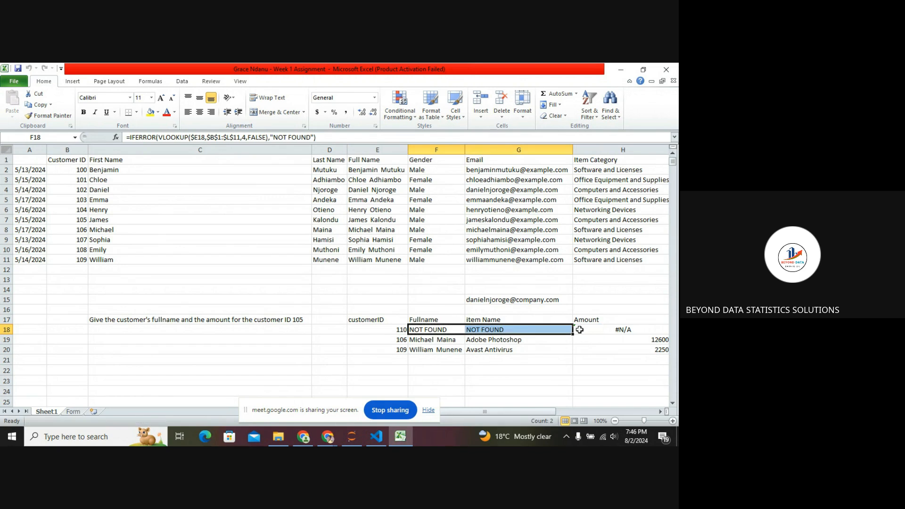
click(582, 330)
Copy the IFERROR formula from the Item Name cell G18 into the Amount cell H18.
click(530, 330)
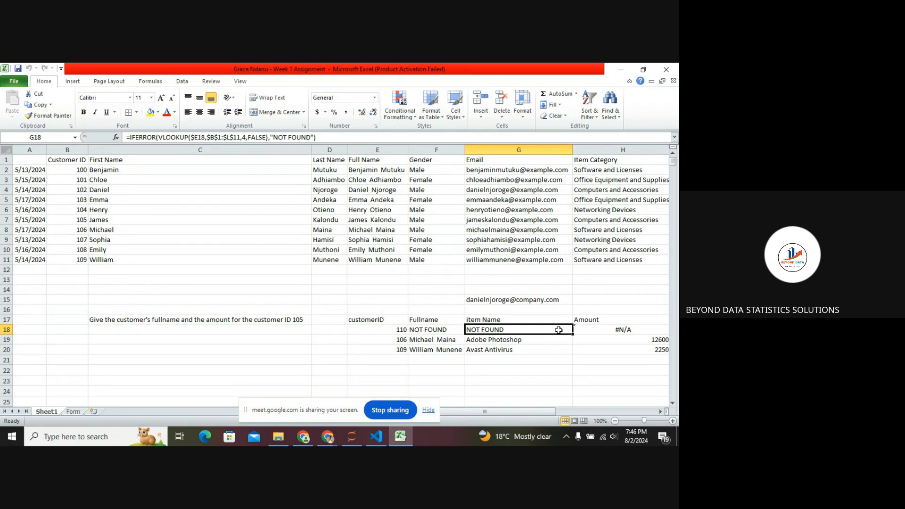
key(ctrl+c)
click(607, 330)
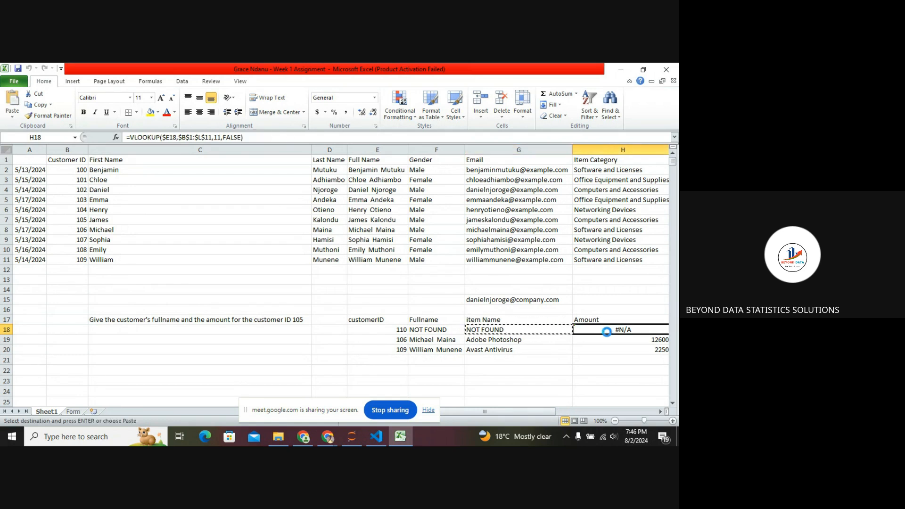
key(ctrl+v)
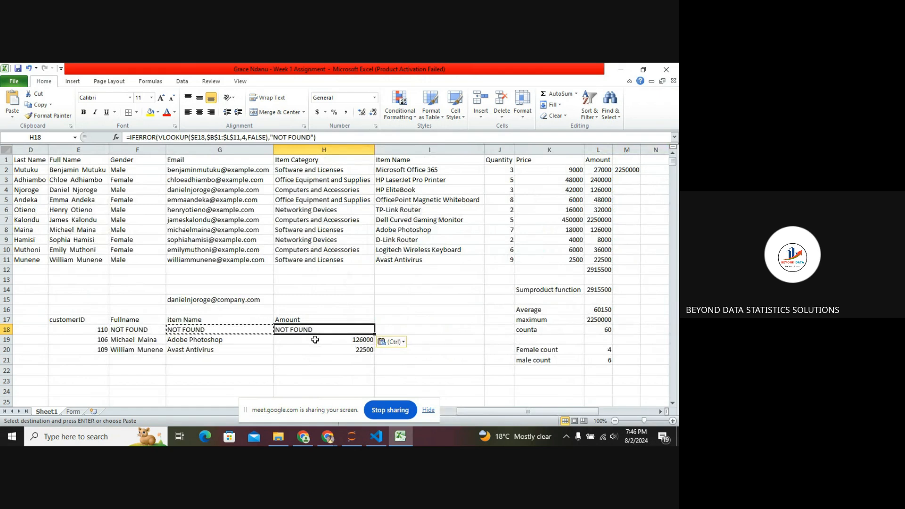
Review the formula in G18, then change the customer ID in E18 to 105.
double_click(257, 330)
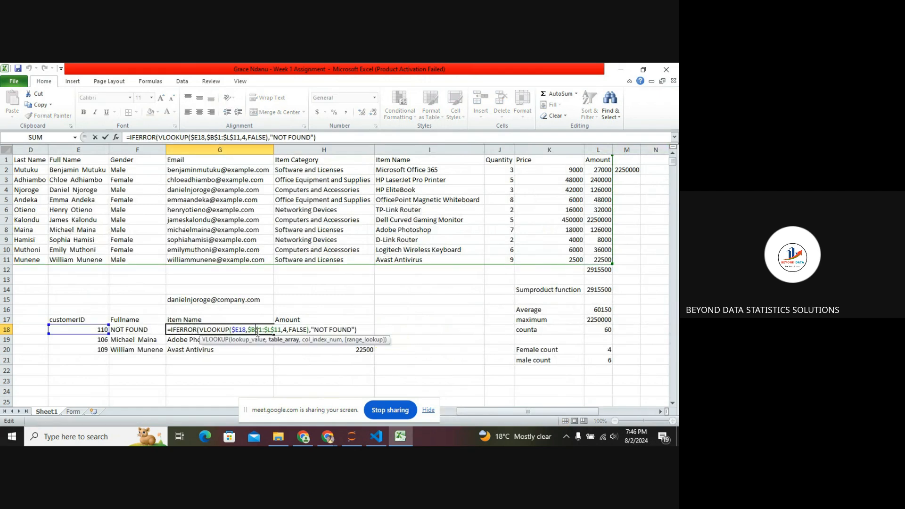
click(288, 367)
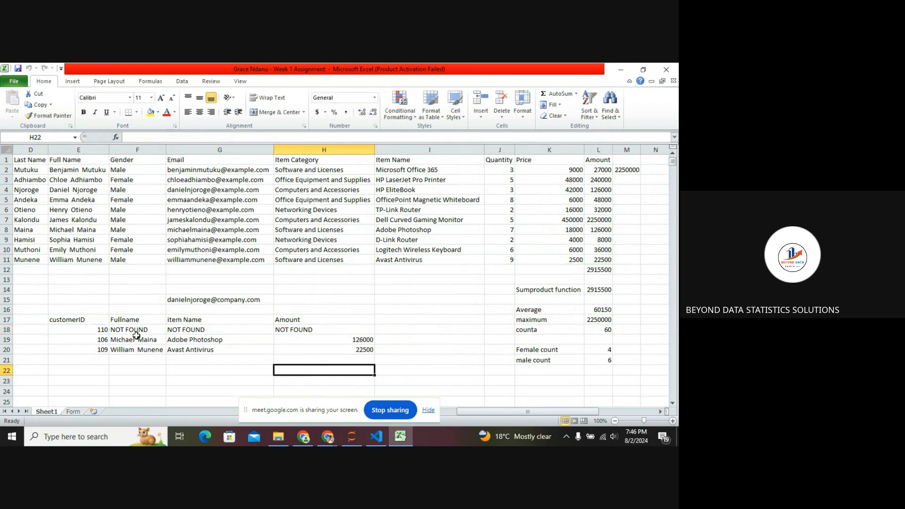
click(103, 330)
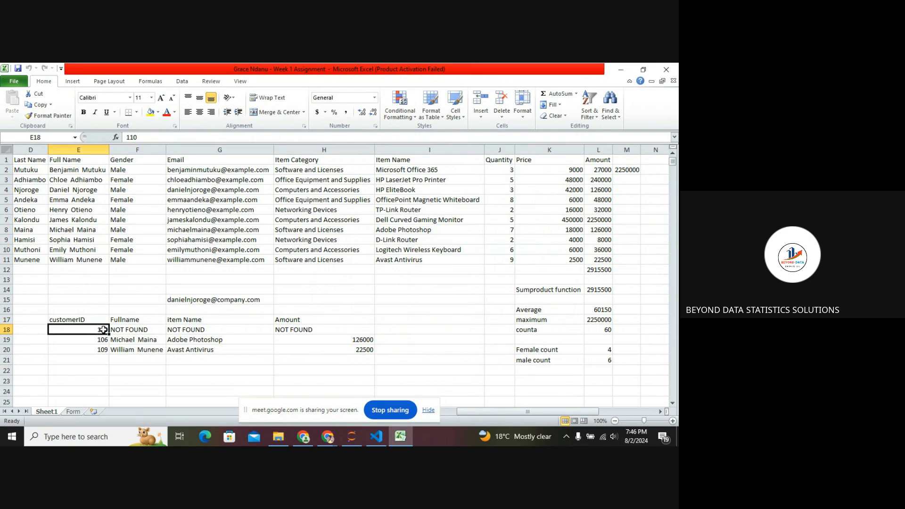
text(105)
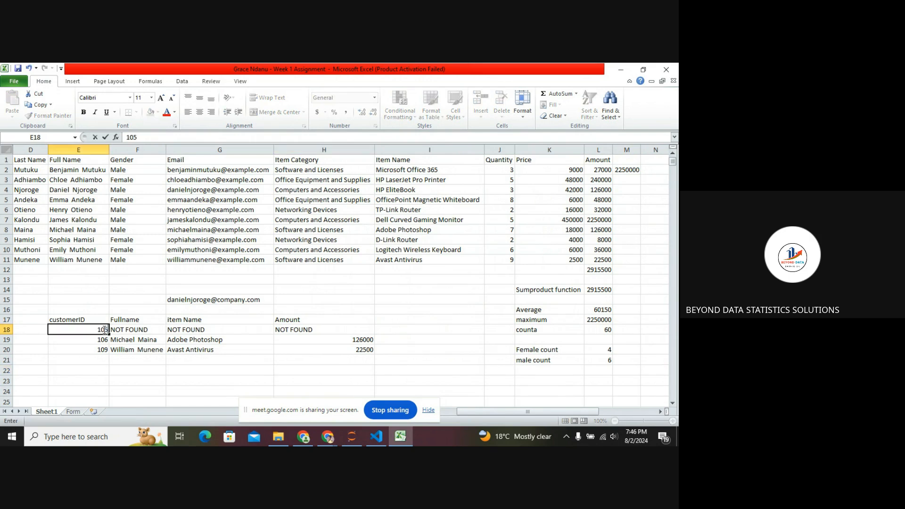
Switch to the other Excel window holding the week 1 assignment submission workbook.
click(383, 406)
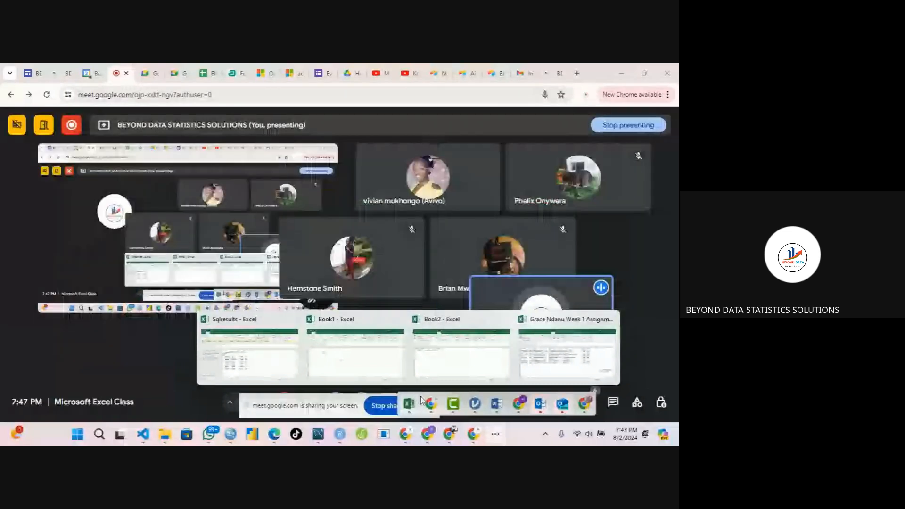
mouse_move(431, 402)
mouse_move(536, 363)
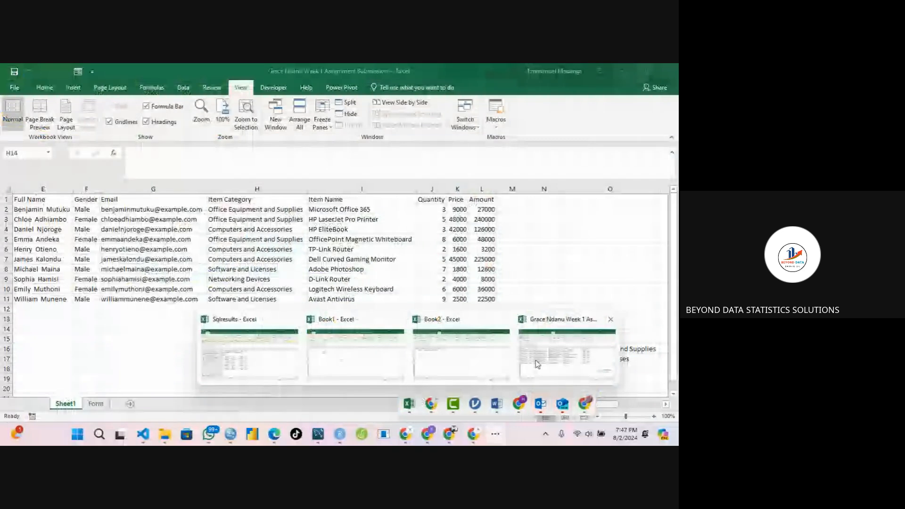
click(536, 363)
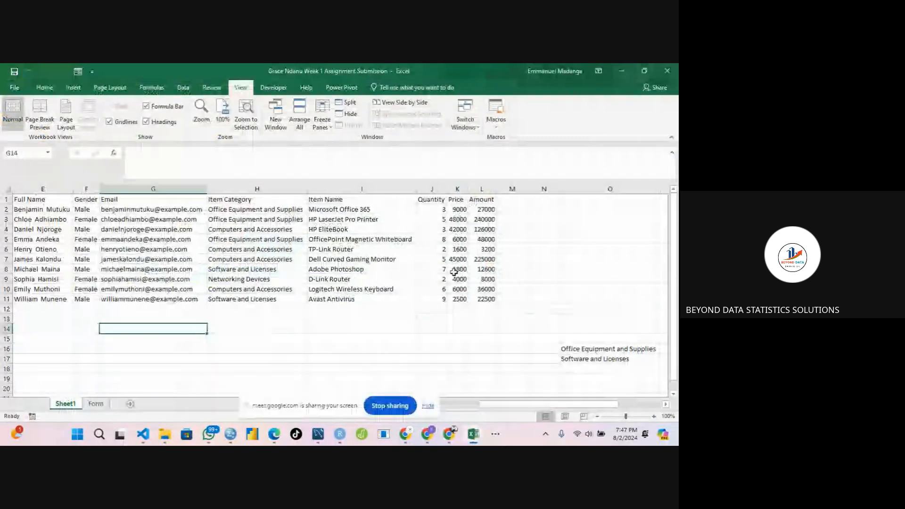
Apply a green-yellow-red color scale conditional format to the Amount cells L2:L11.
click(456, 270)
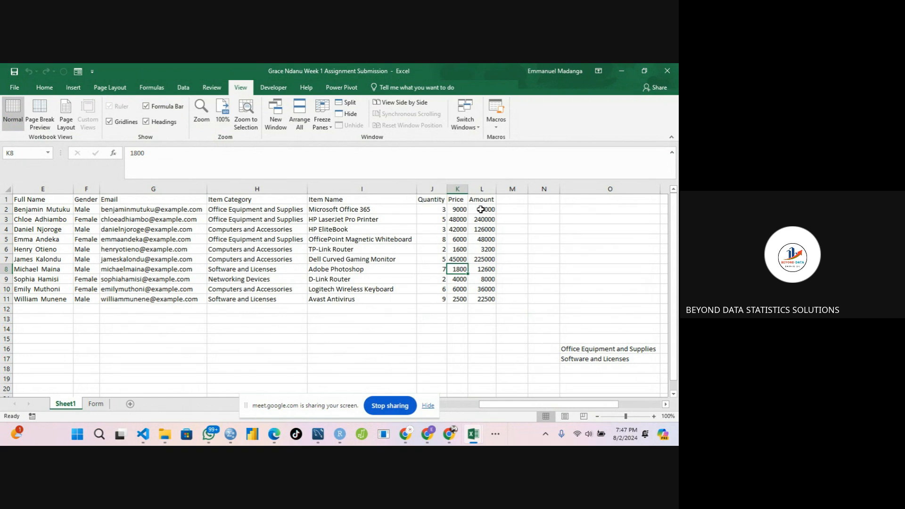
drag(481, 209, 491, 299)
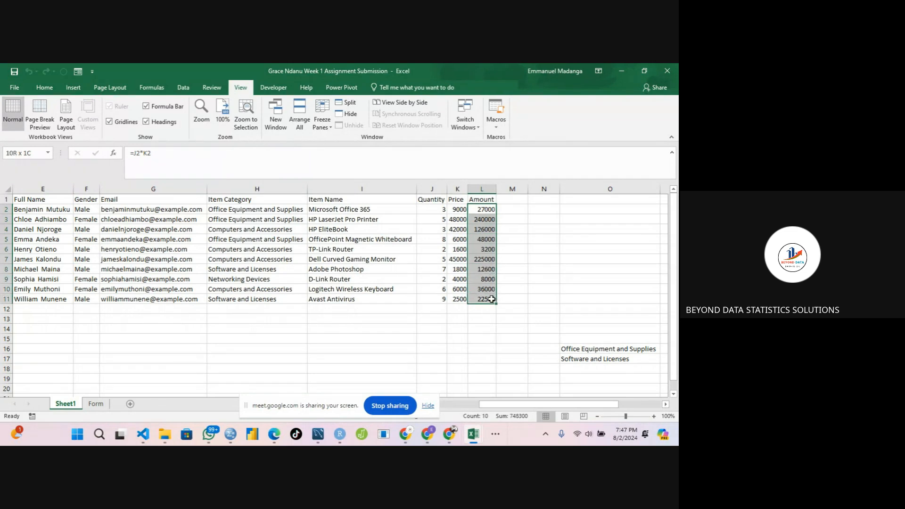
drag(491, 299, 491, 299)
click(184, 88)
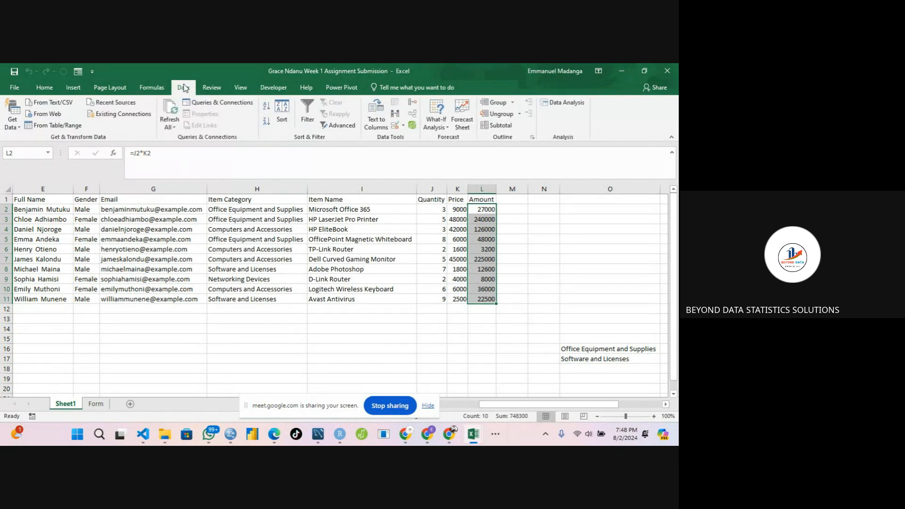
click(43, 90)
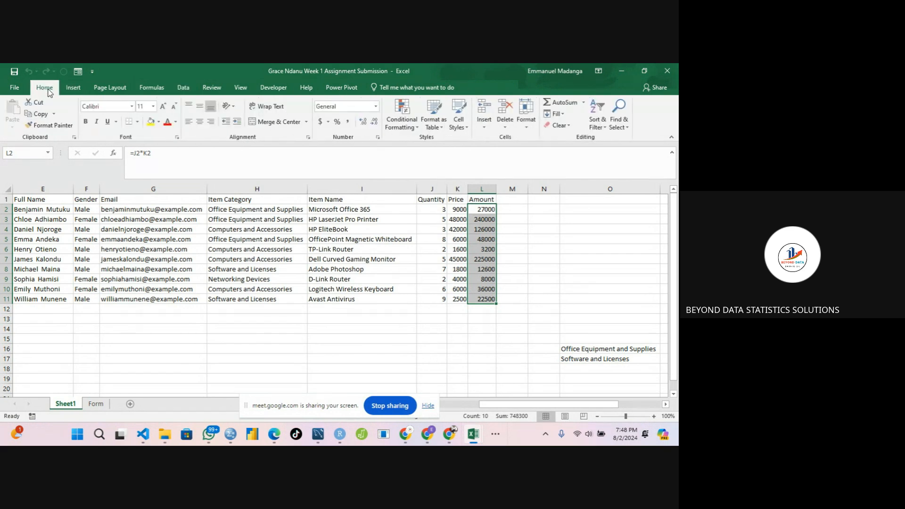
click(415, 129)
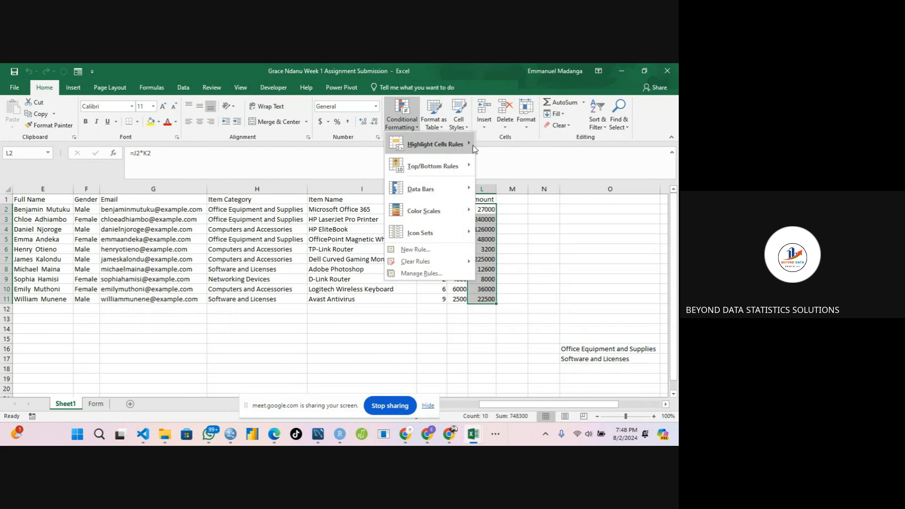
mouse_move(473, 146)
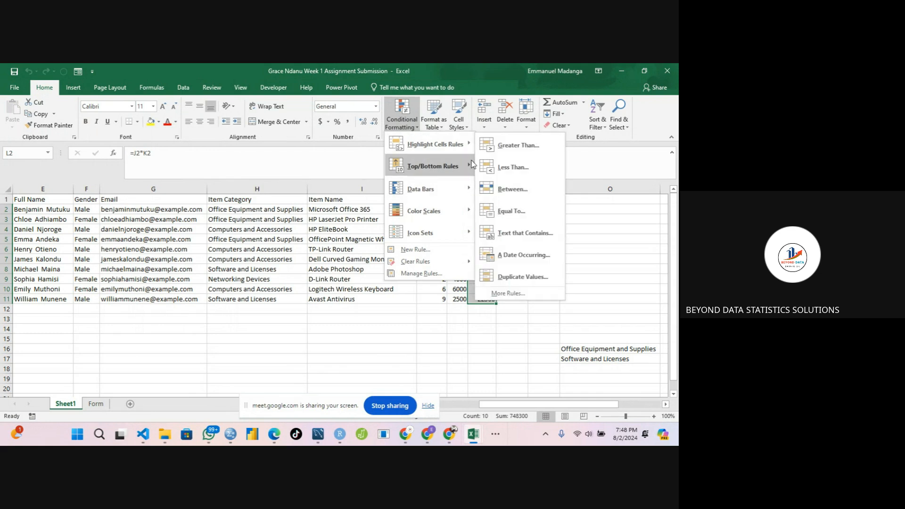
mouse_move(471, 164)
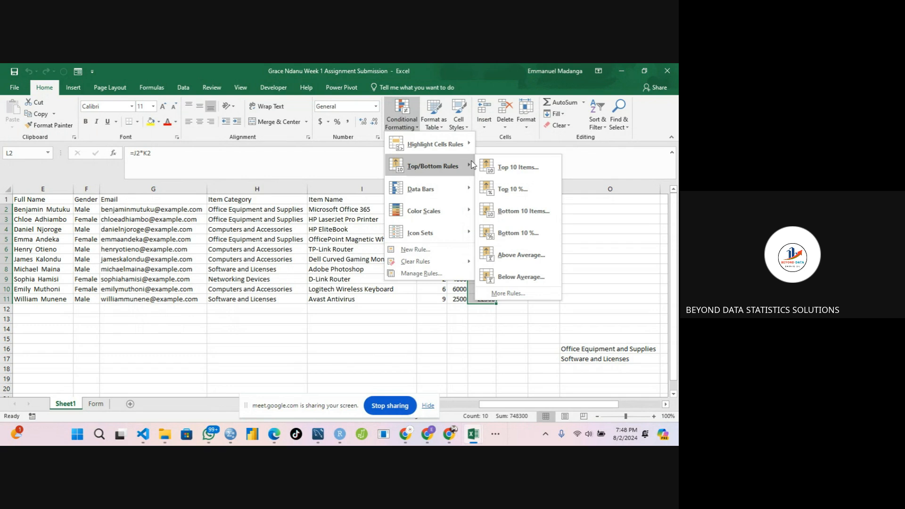
mouse_move(470, 194)
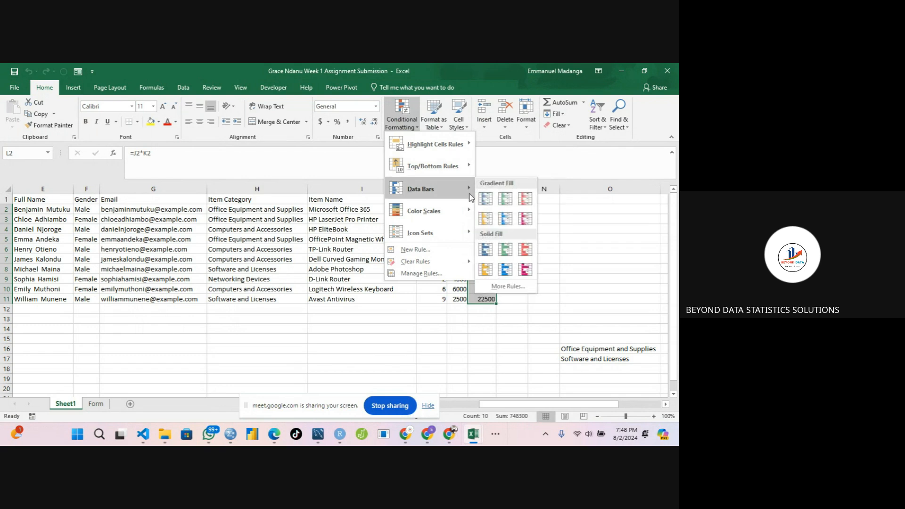
mouse_move(470, 211)
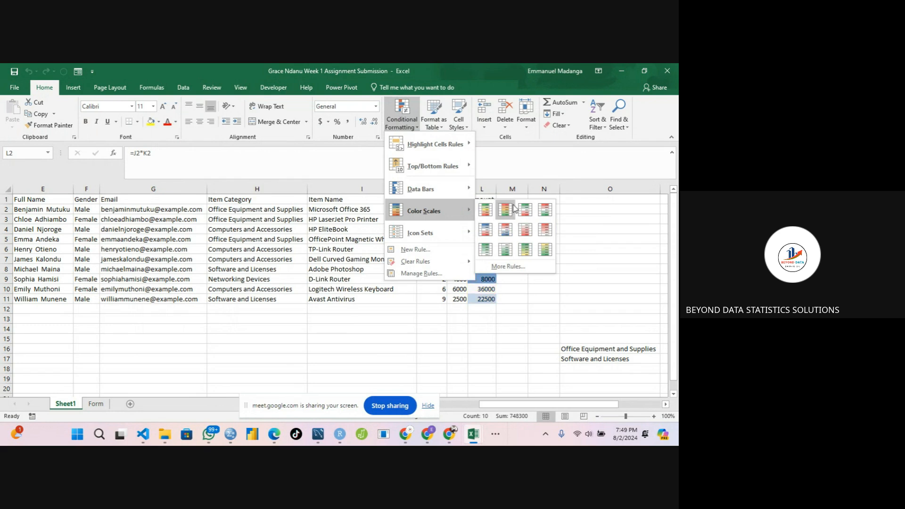
click(487, 210)
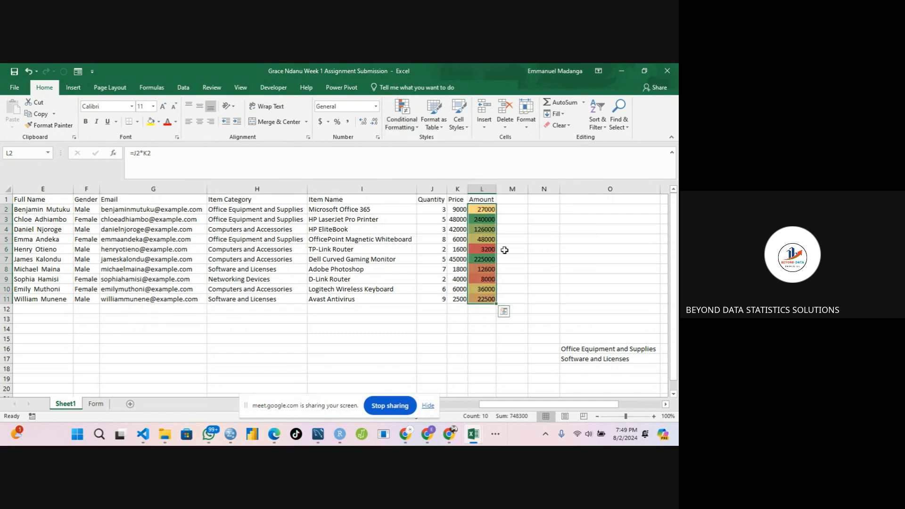
Inspect the color-scaled Amount values cell by cell to compare their colors.
click(532, 250)
click(486, 257)
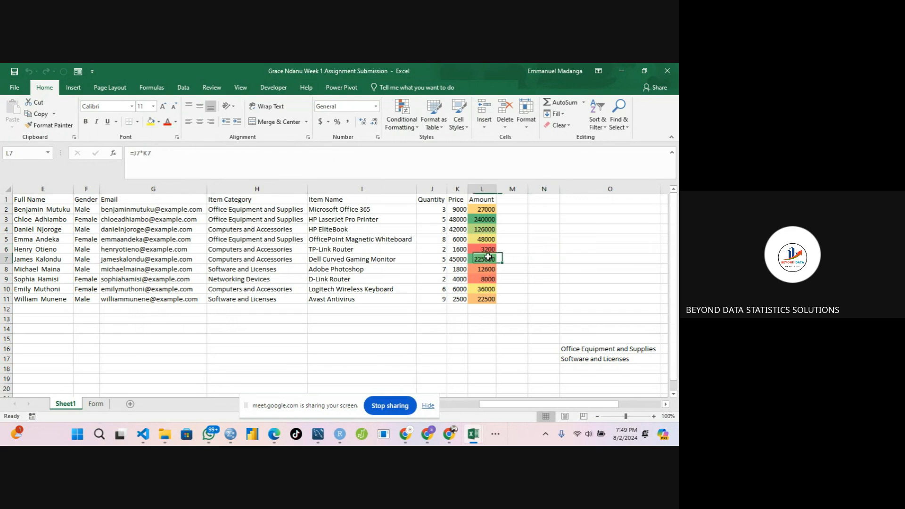
click(484, 219)
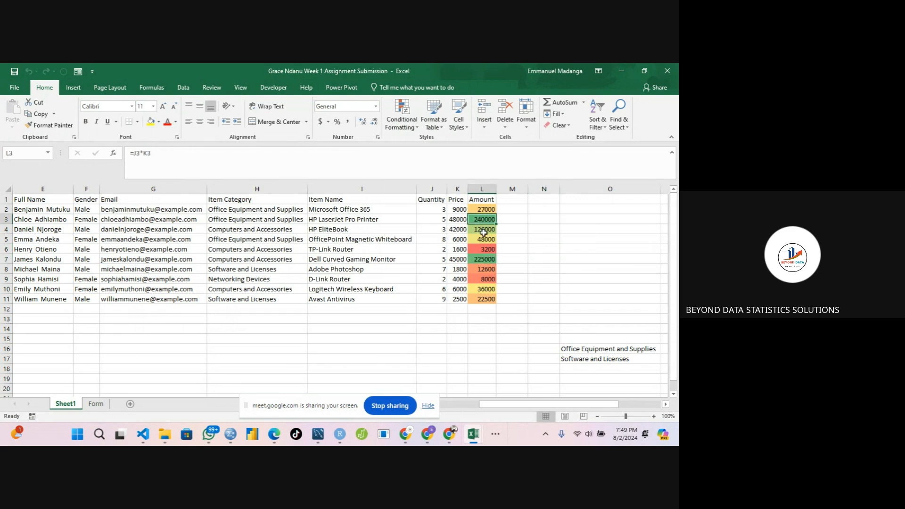
click(485, 262)
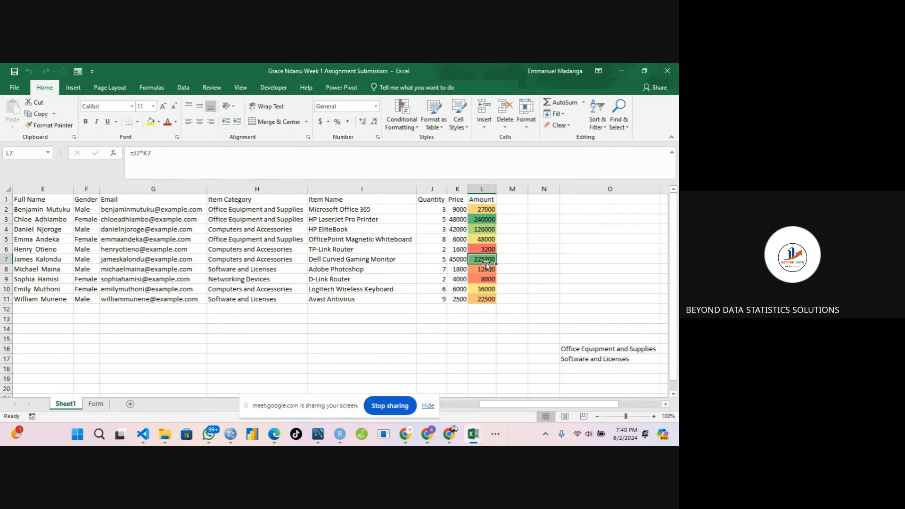
click(483, 219)
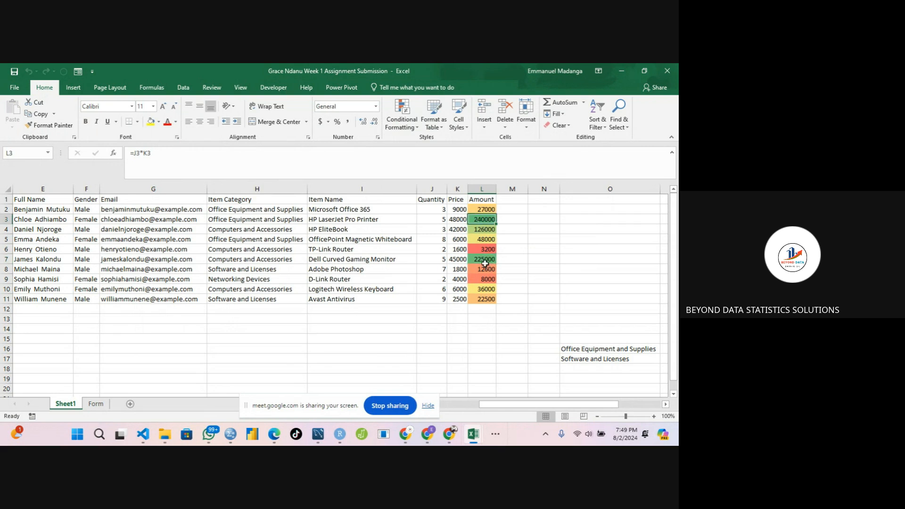
click(472, 212)
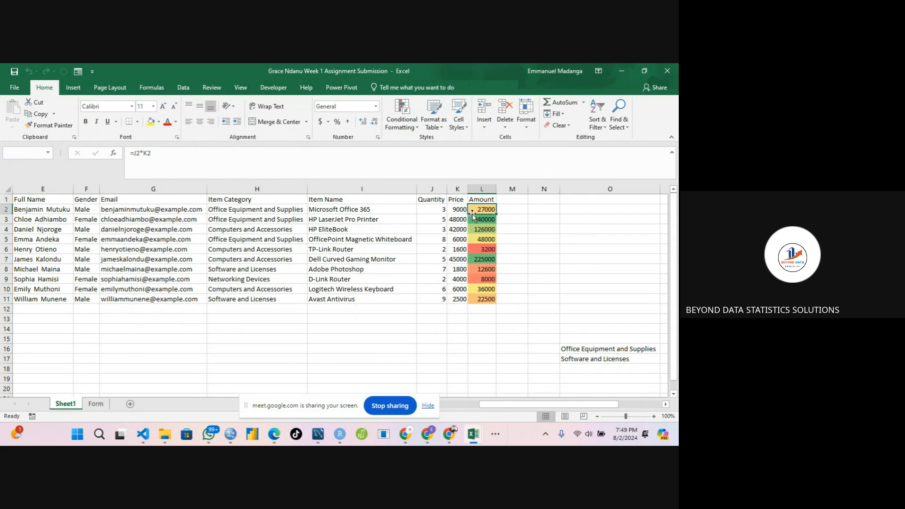
click(477, 220)
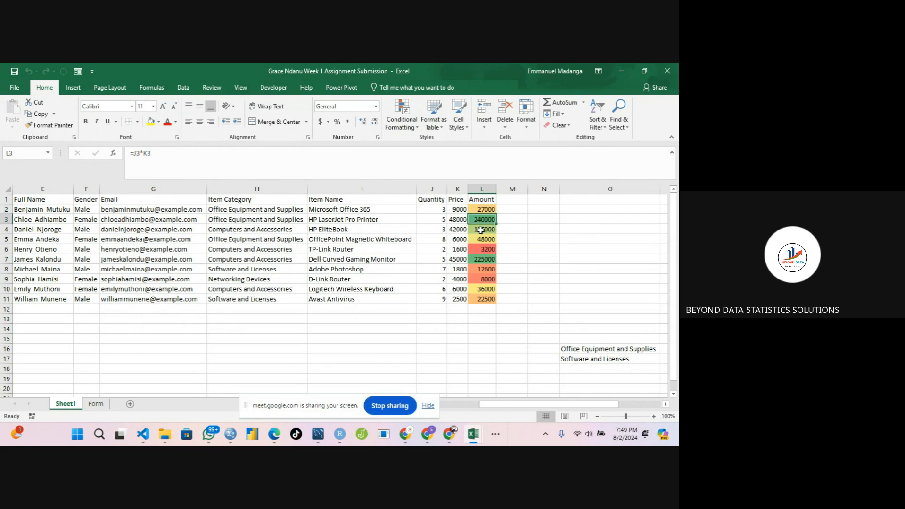
click(481, 230)
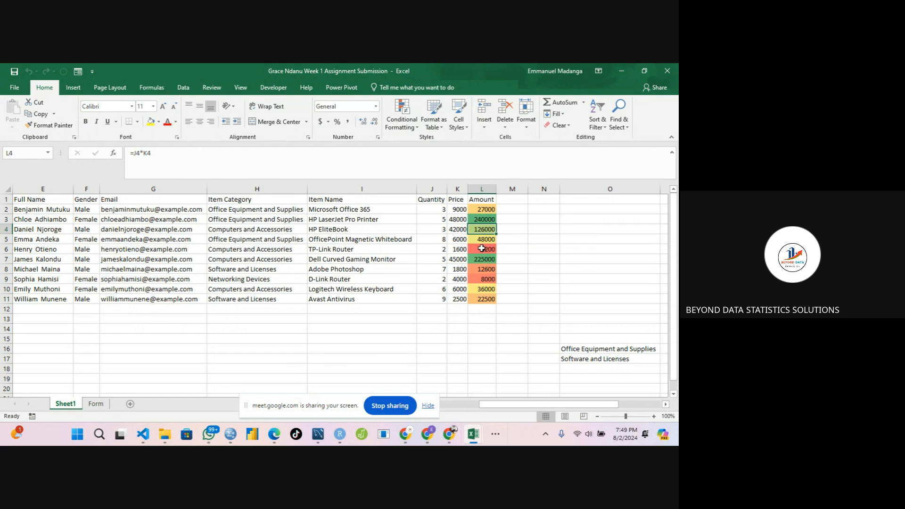
click(481, 248)
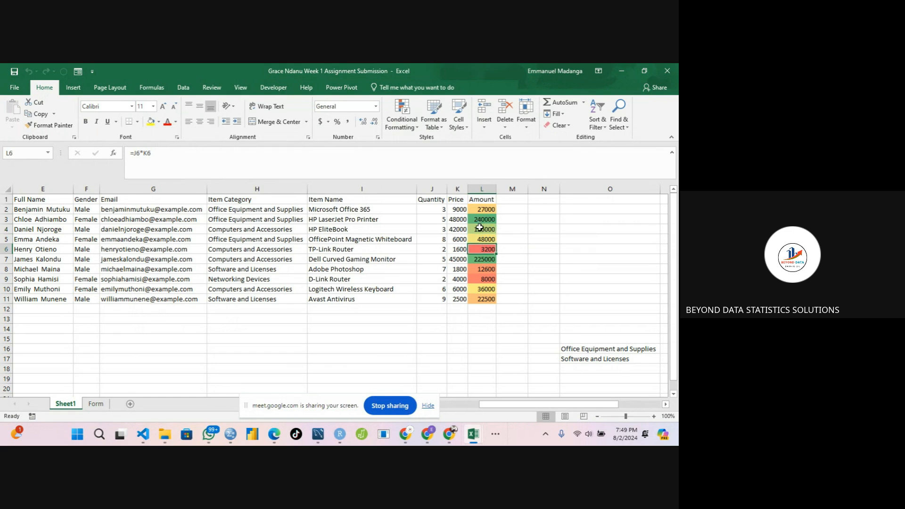
click(479, 229)
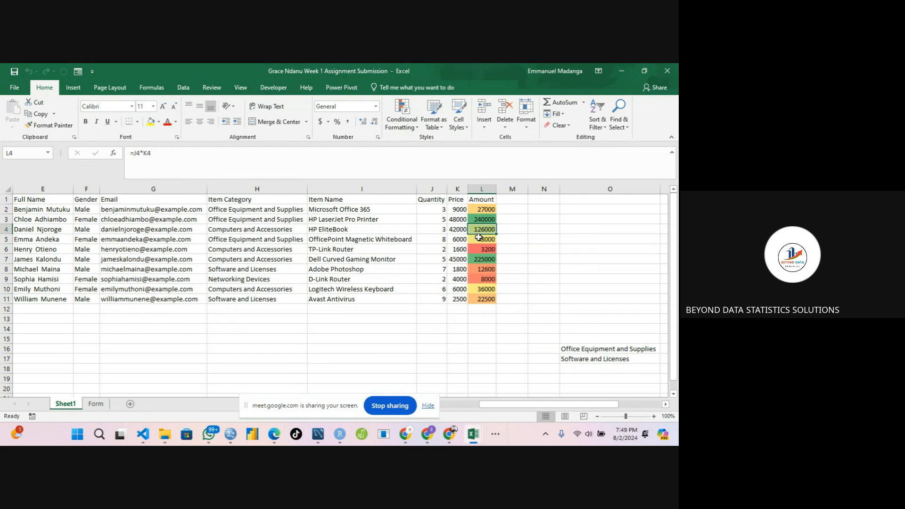
click(479, 238)
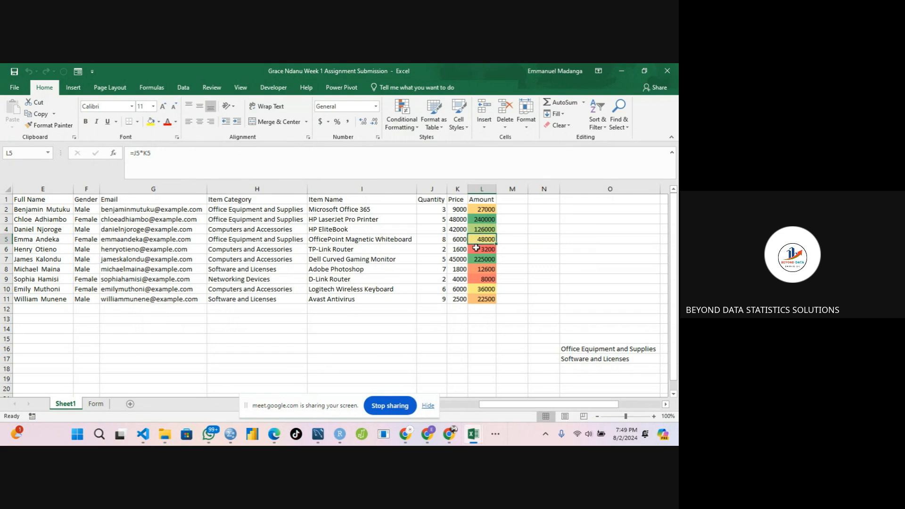
click(477, 248)
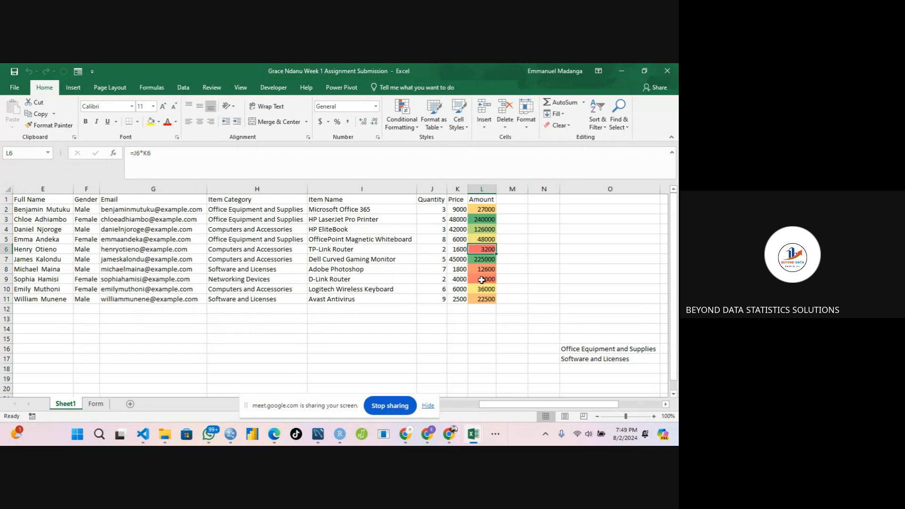
click(480, 210)
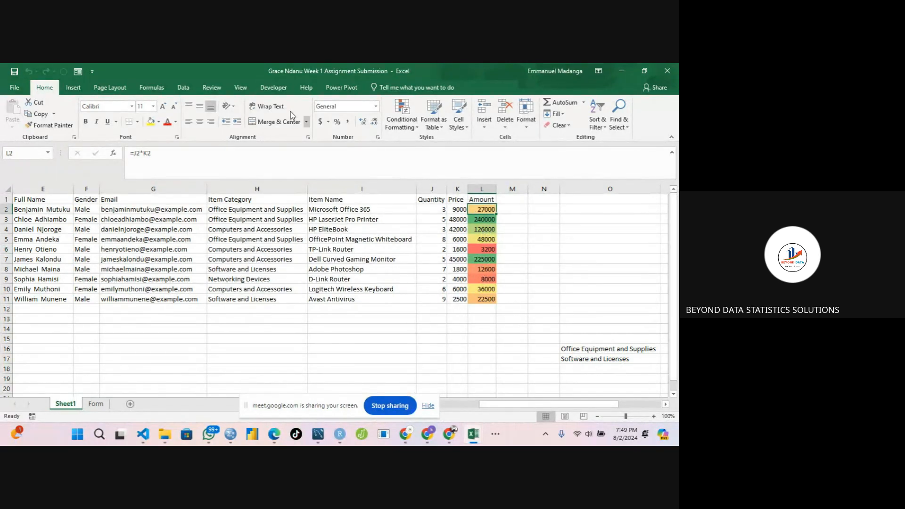
Open the color scale rule on the Amount cells and review its minimum, midpoint and maximum settings without changing them.
click(417, 129)
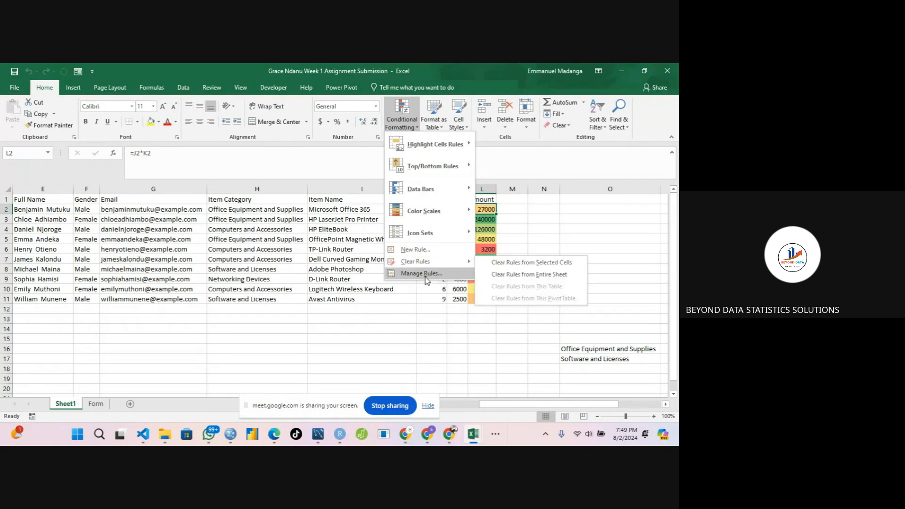
mouse_move(409, 212)
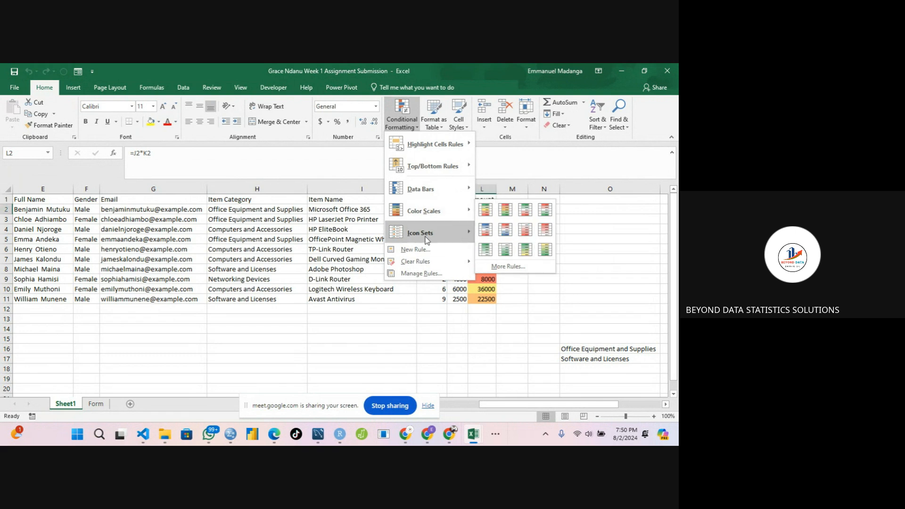
mouse_move(427, 235)
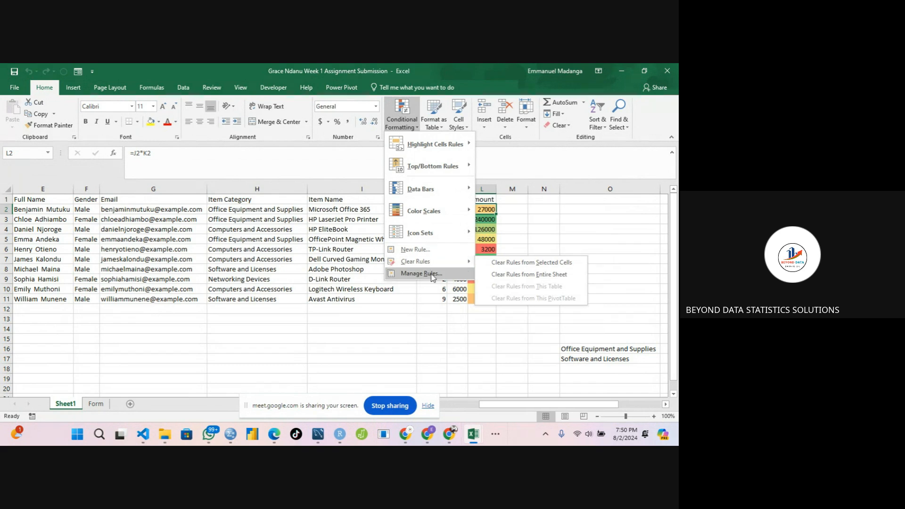
click(434, 275)
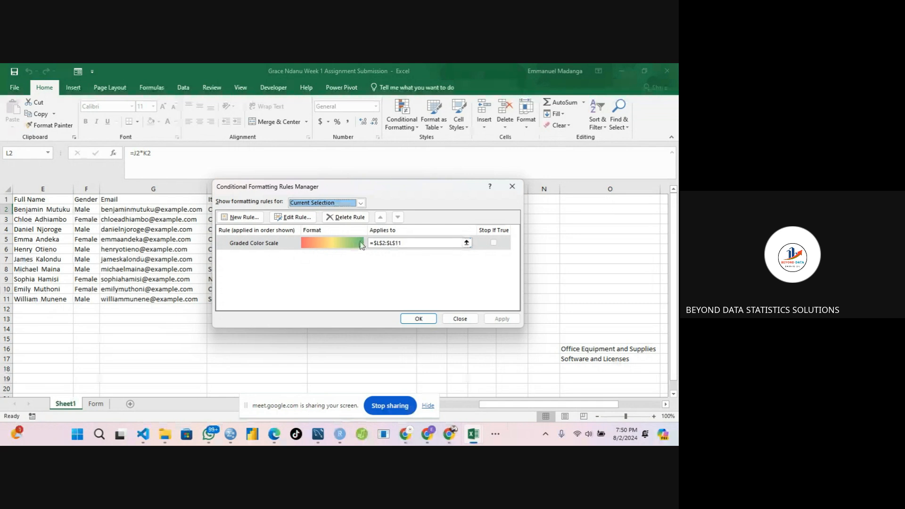
click(301, 217)
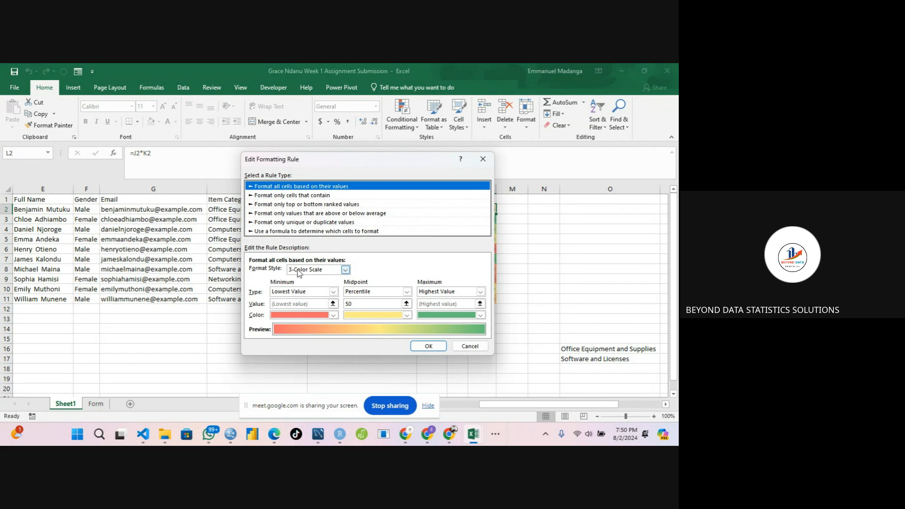
click(345, 271)
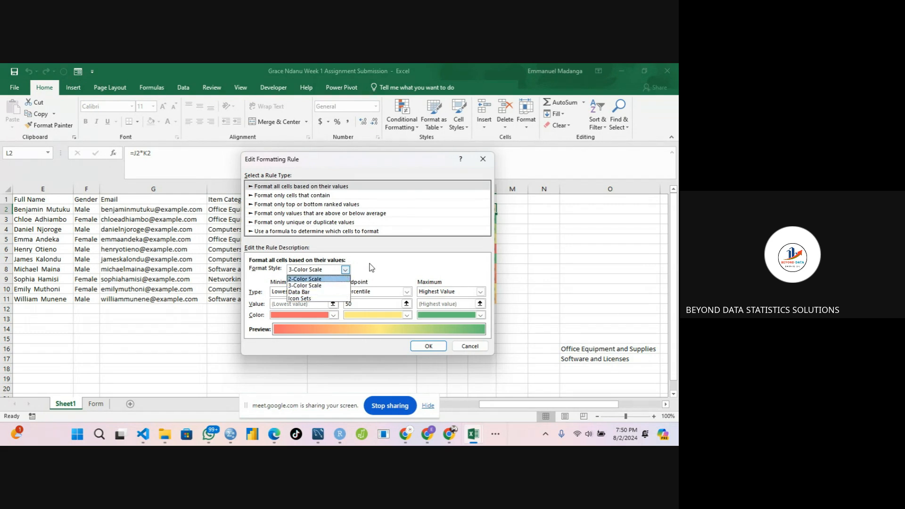
click(313, 271)
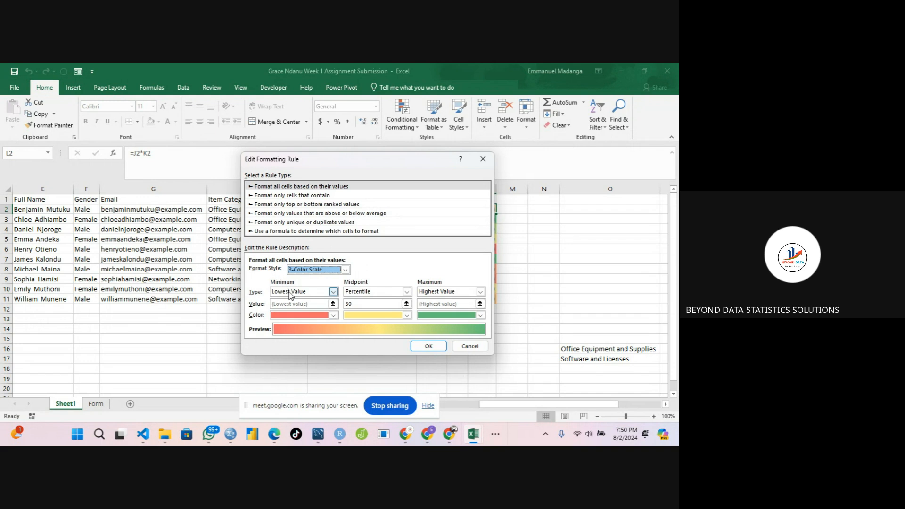
click(335, 294)
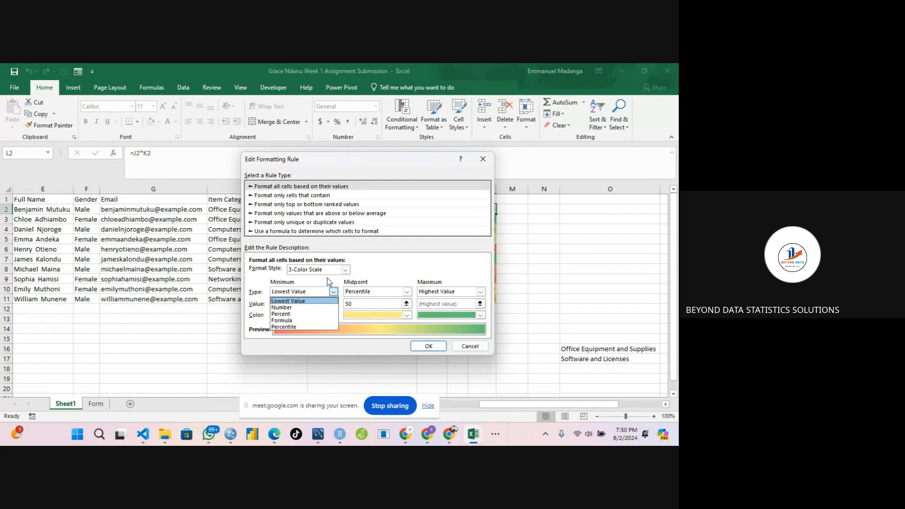
click(328, 282)
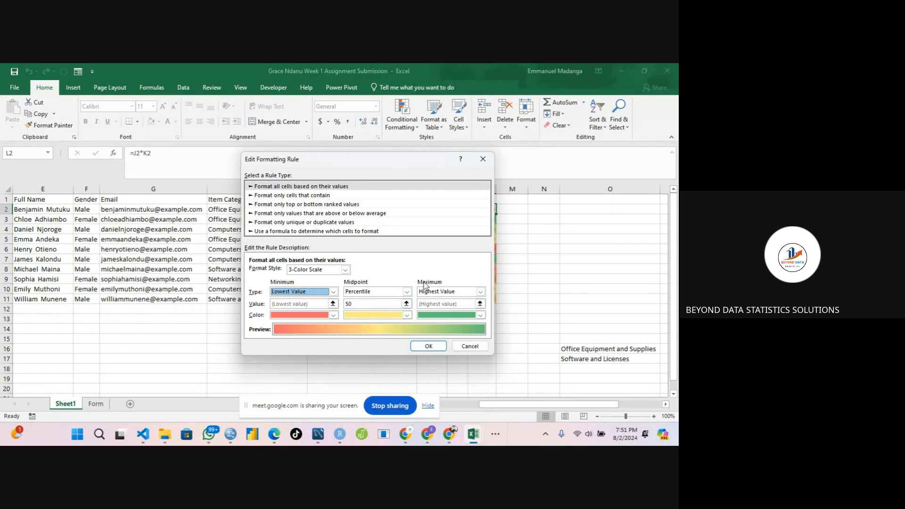
click(481, 315)
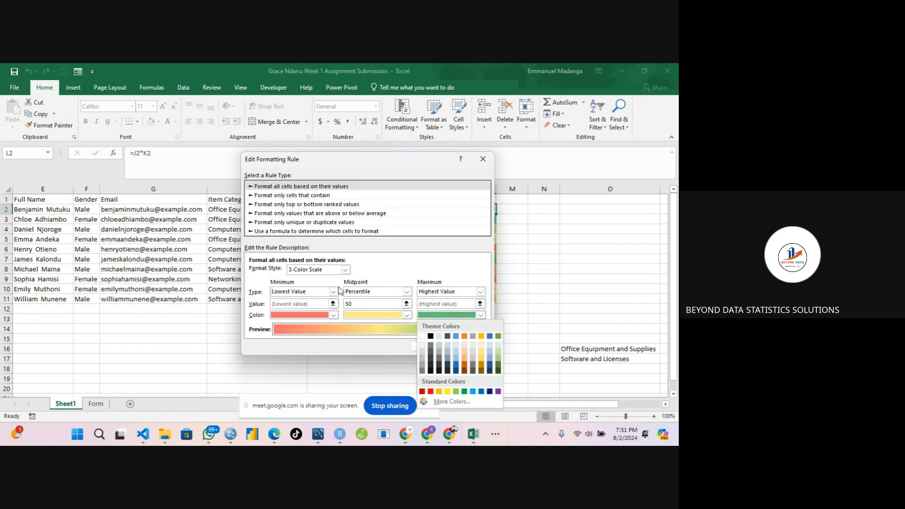
click(416, 270)
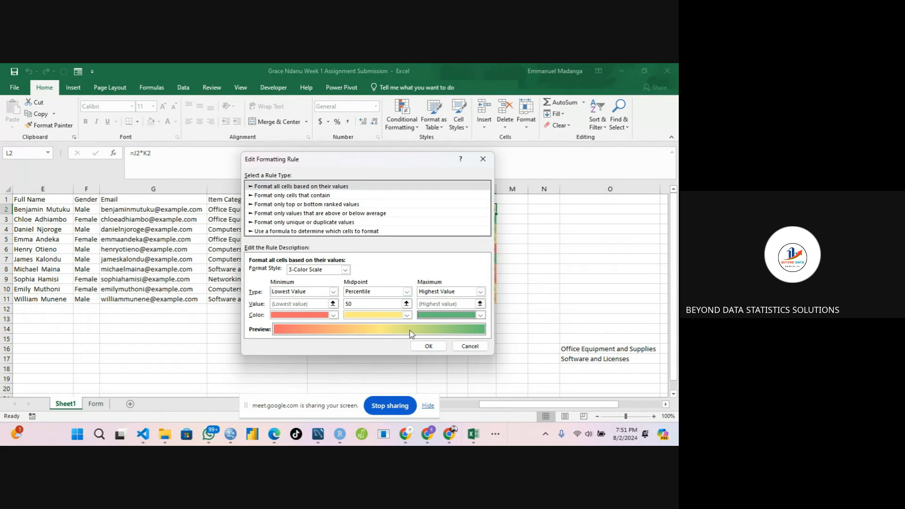
click(427, 348)
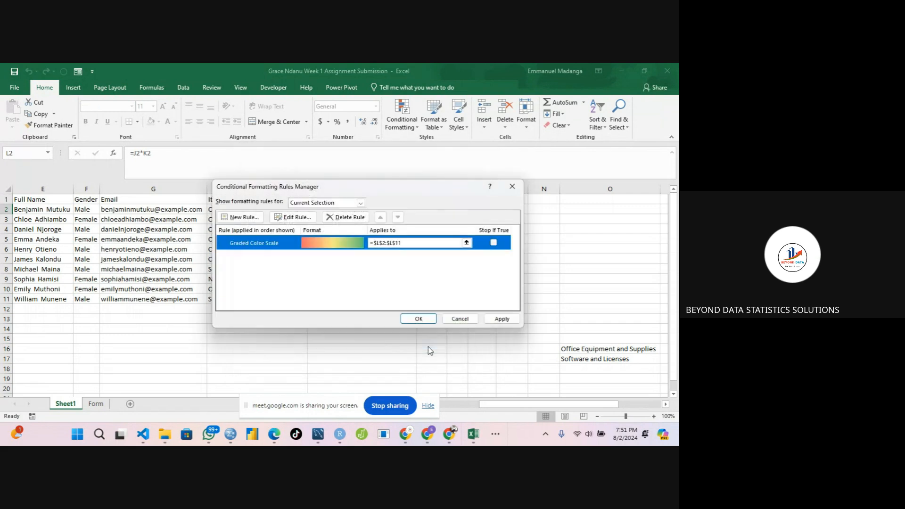
click(412, 321)
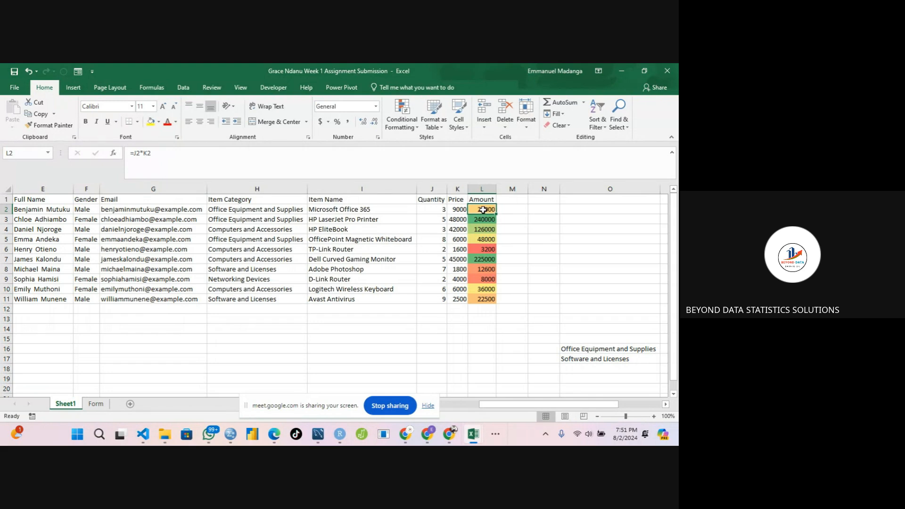
Apply the 3 Traffic Lights icon set conditional format to the Amount cells L2:L11.
drag(483, 209, 486, 300)
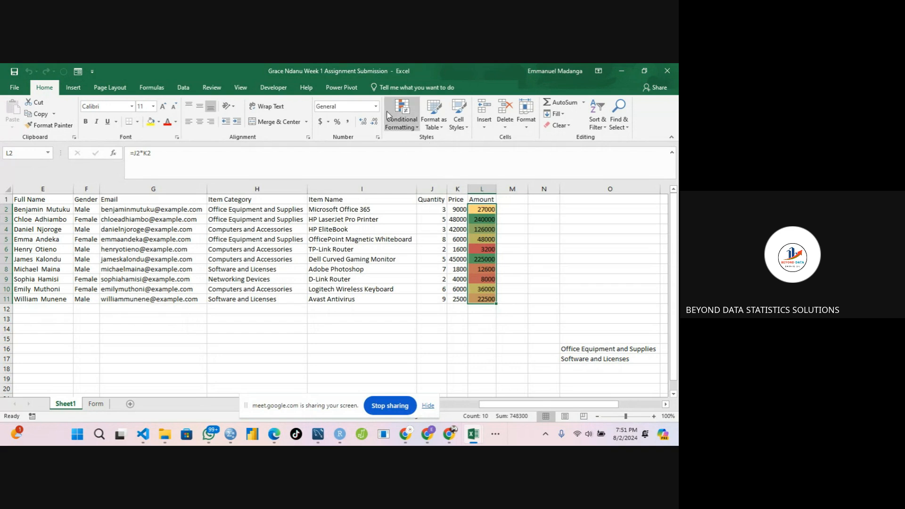
click(410, 125)
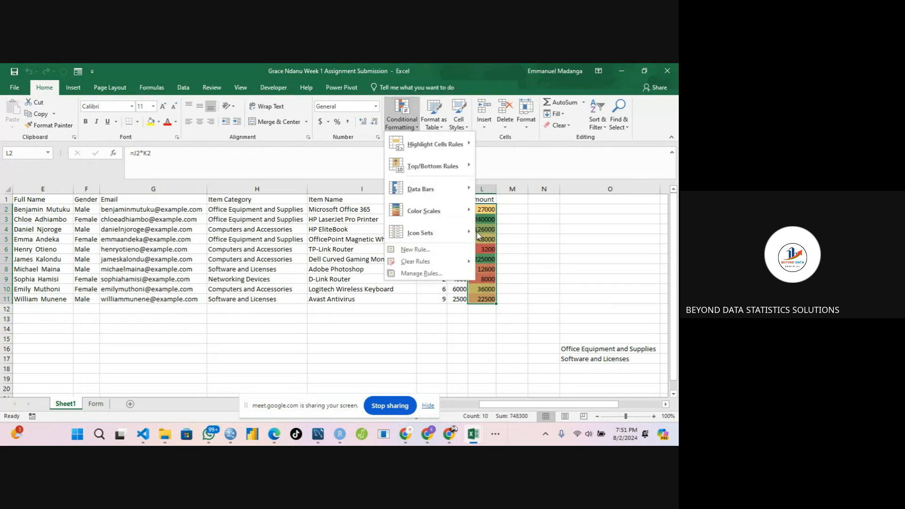
mouse_move(469, 234)
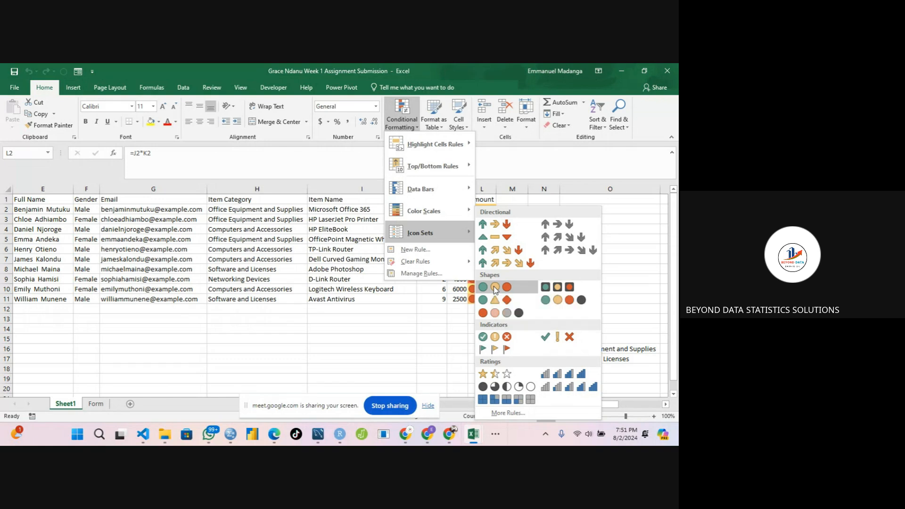
click(495, 288)
click(524, 241)
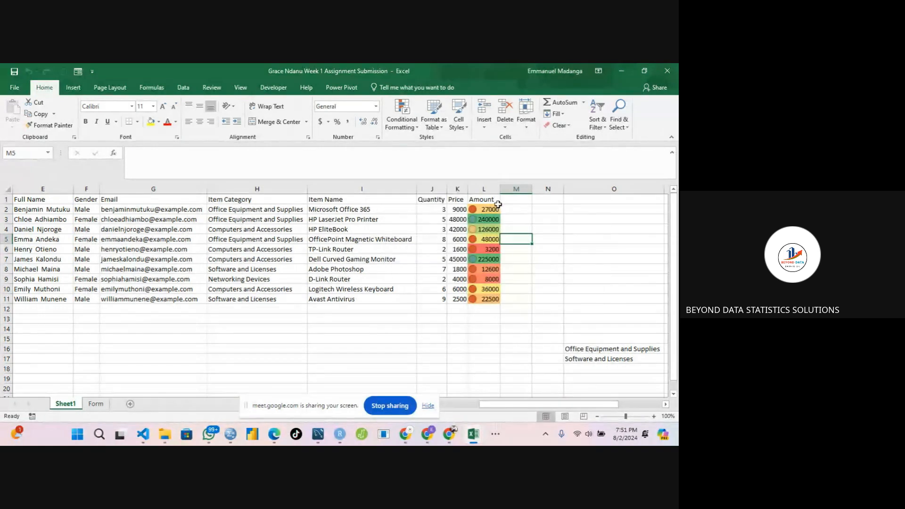
drag(496, 188, 512, 188)
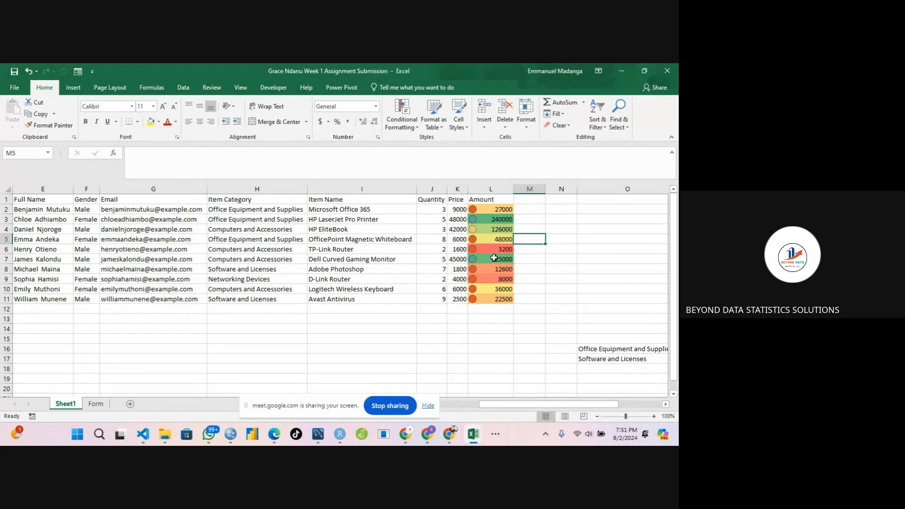
click(538, 278)
key(ctrl+z)
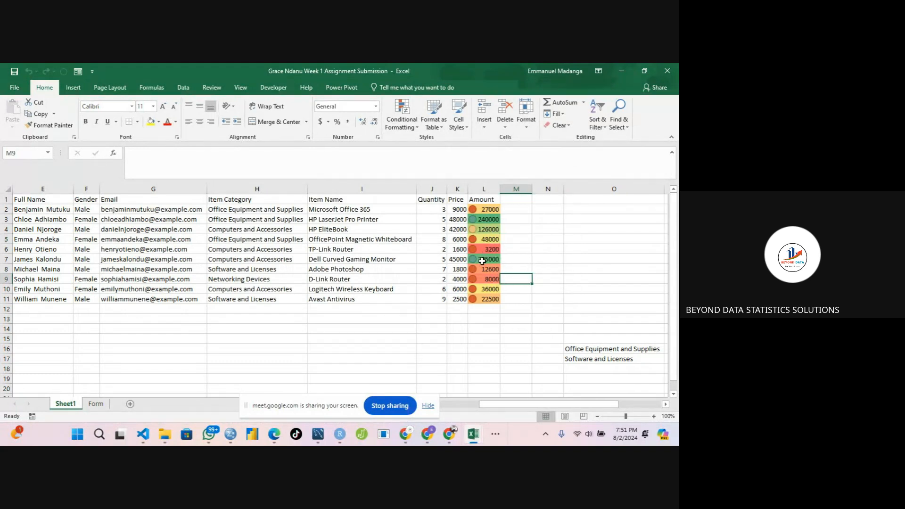
Apply the 3 Flags icon set conditional format to the Amount cells L2:L11.
click(482, 261)
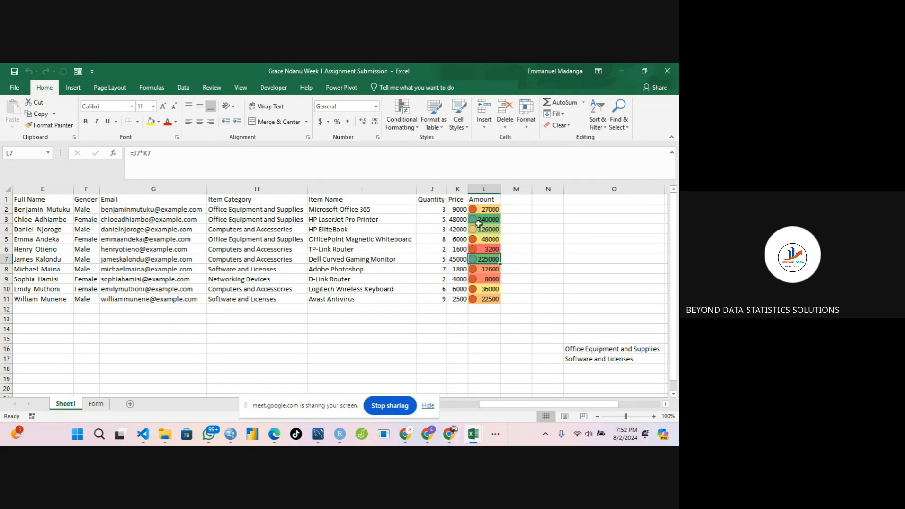
click(473, 208)
click(471, 222)
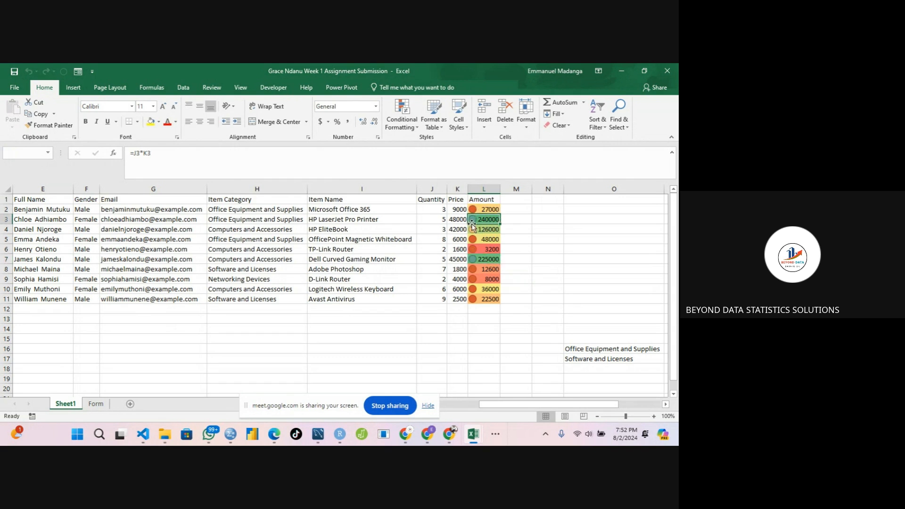
click(471, 230)
click(470, 241)
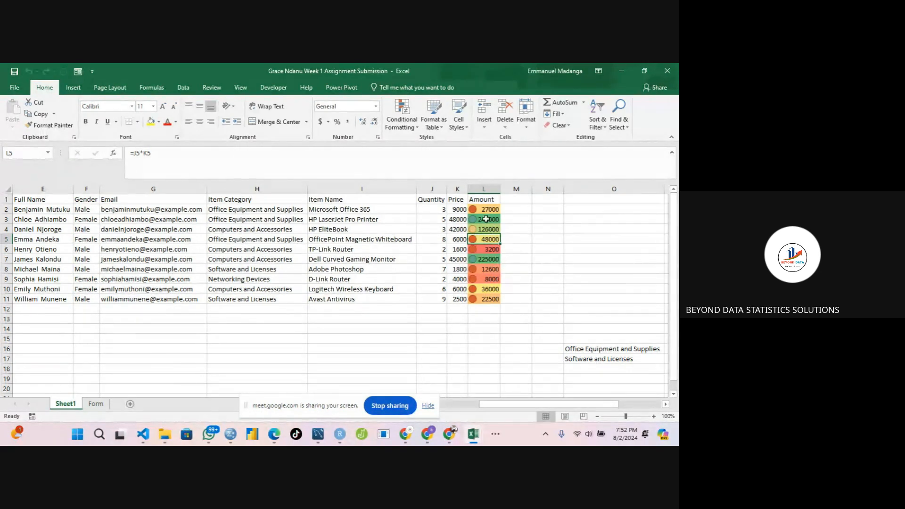
drag(476, 209, 483, 302)
click(401, 121)
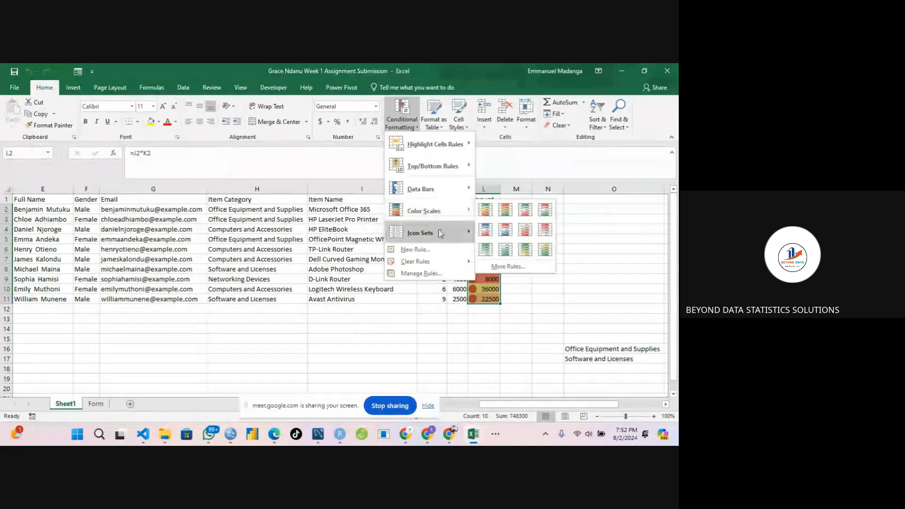
mouse_move(462, 233)
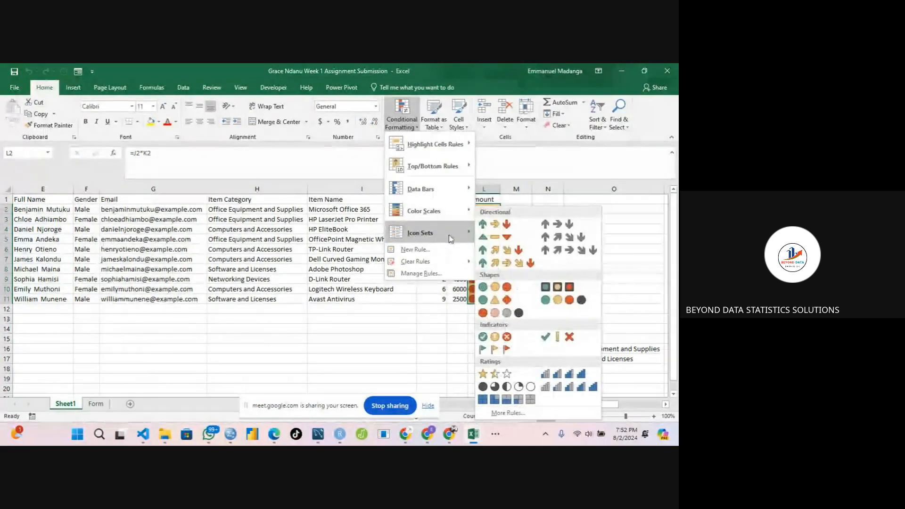
click(498, 351)
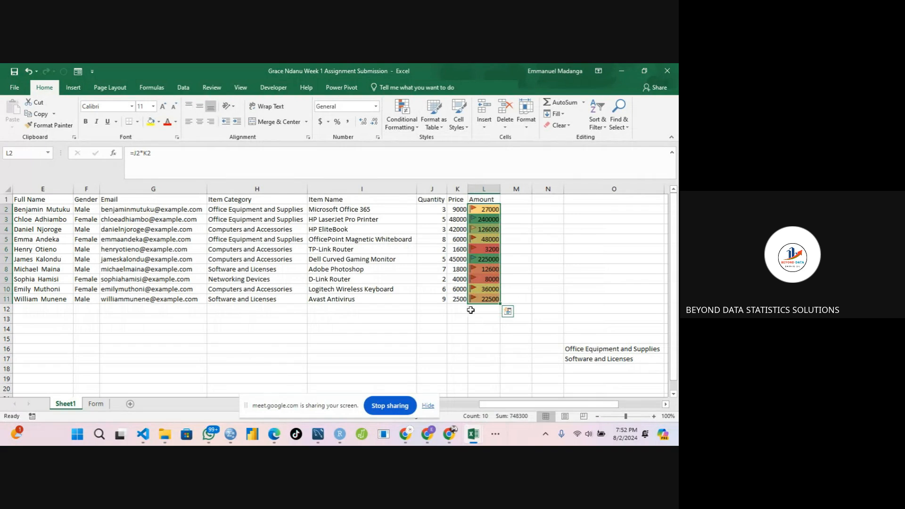
click(544, 286)
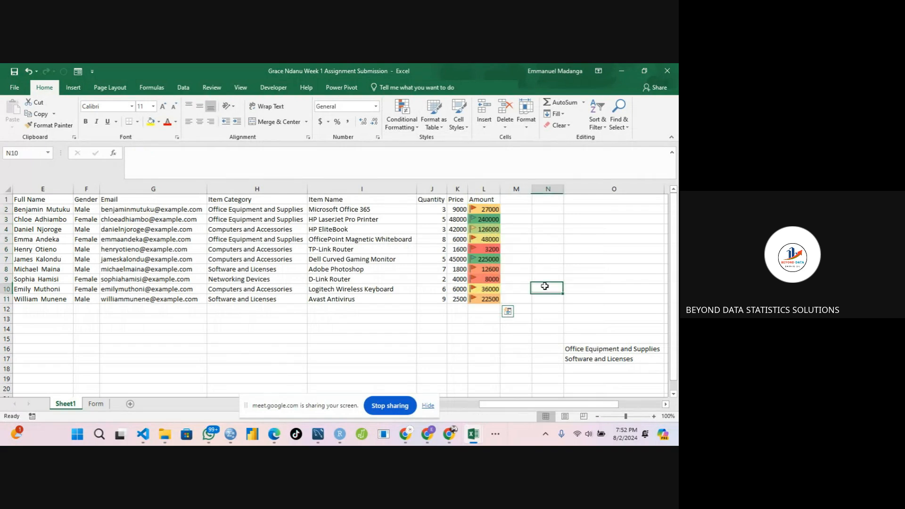
Inspect the flagged Amount values cell by cell to compare their icons and colors.
click(481, 261)
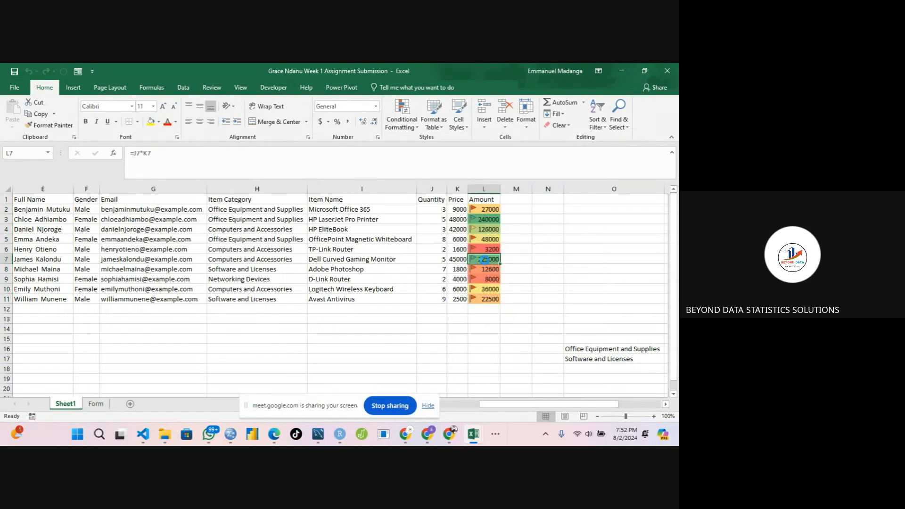
click(477, 209)
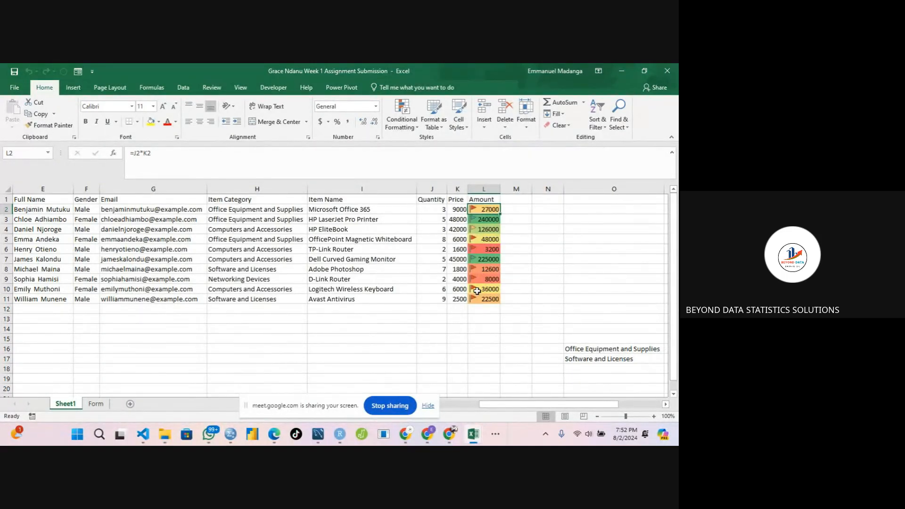
click(487, 268)
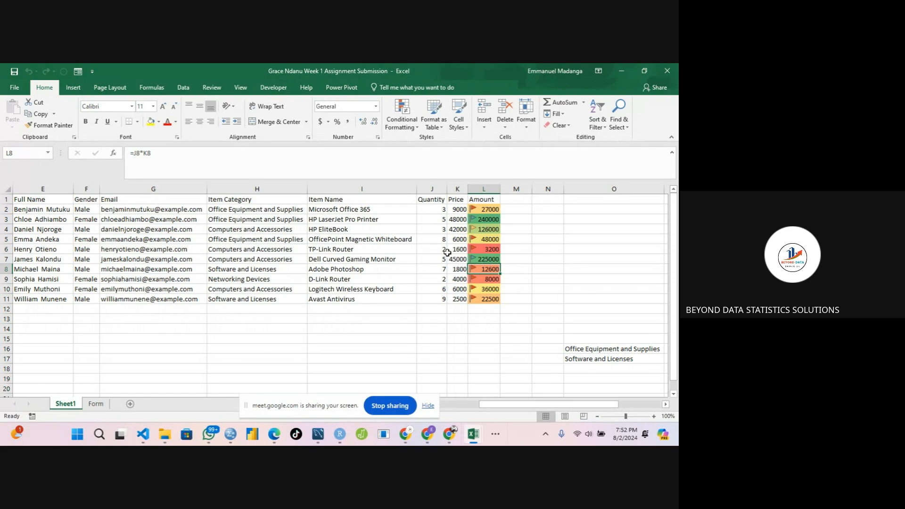
click(481, 231)
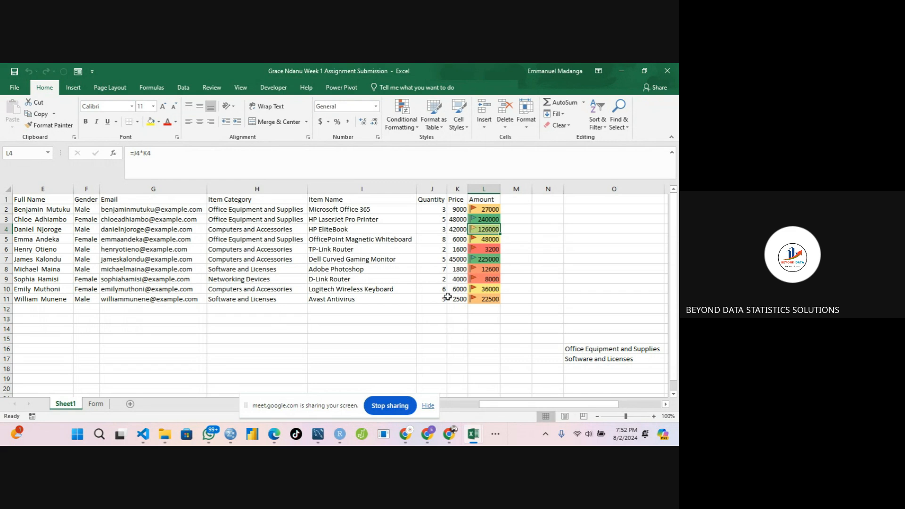
click(482, 298)
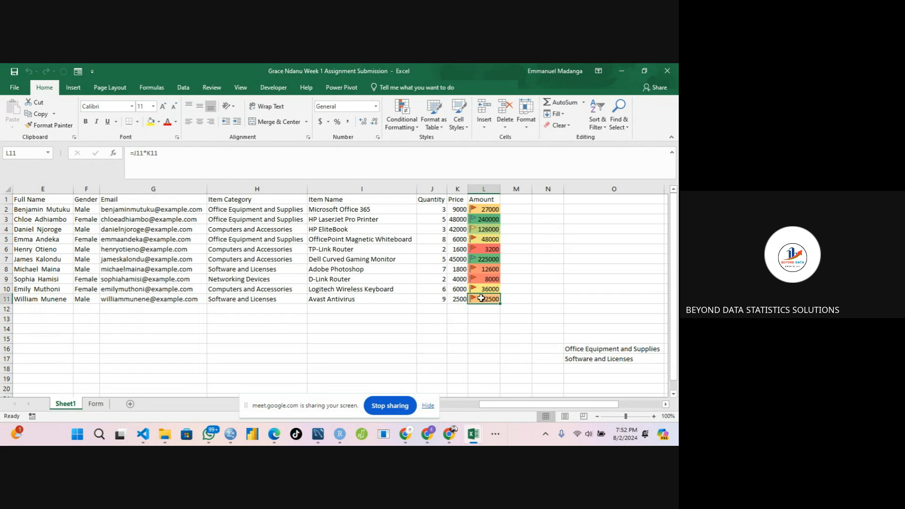
click(479, 259)
click(482, 241)
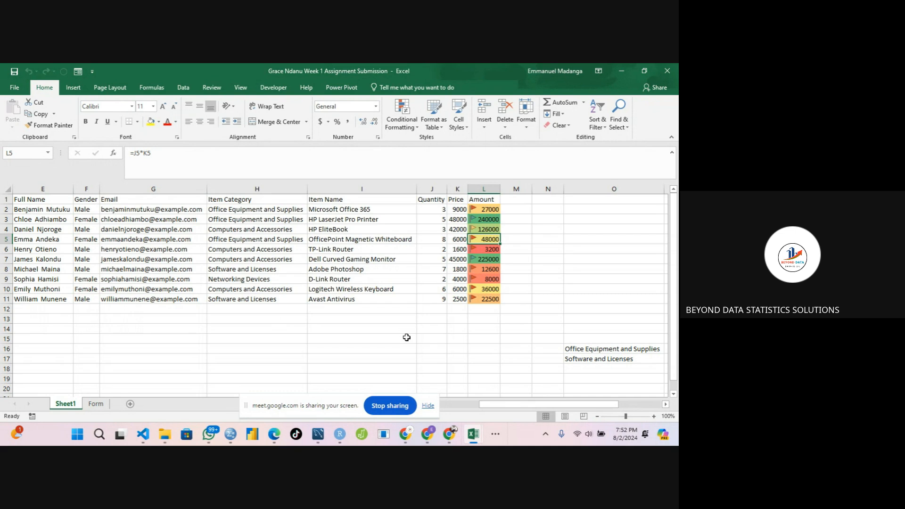
click(471, 218)
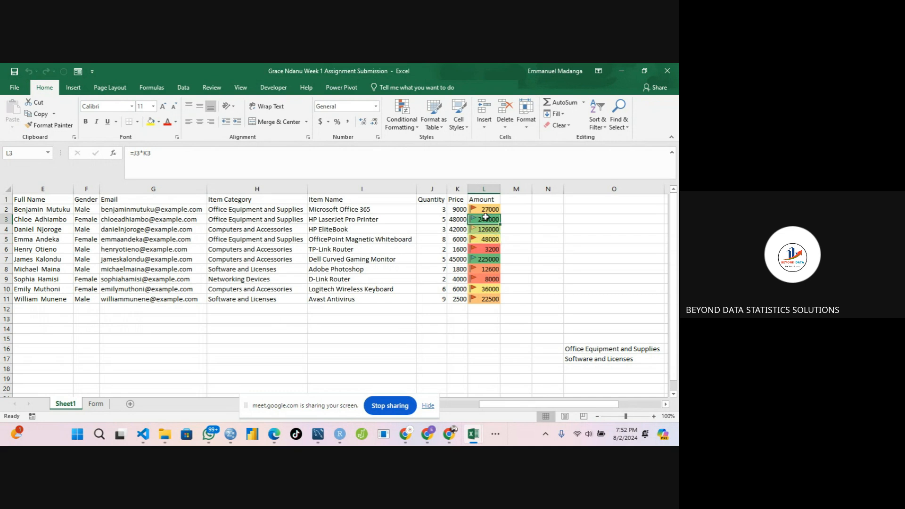
click(458, 209)
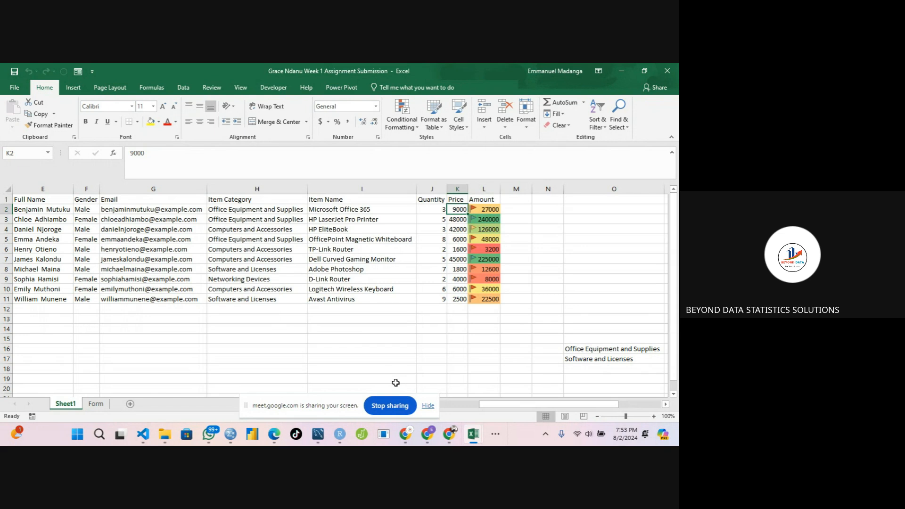
click(390, 406)
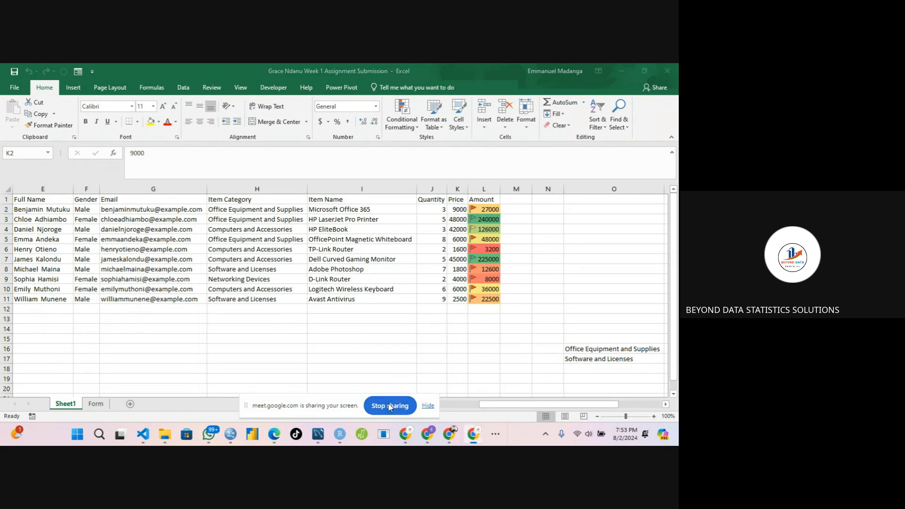
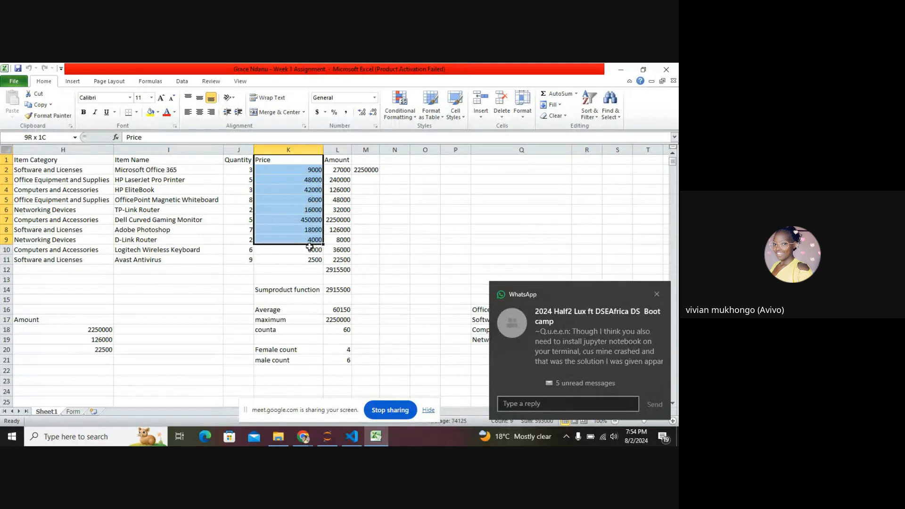
click(383, 238)
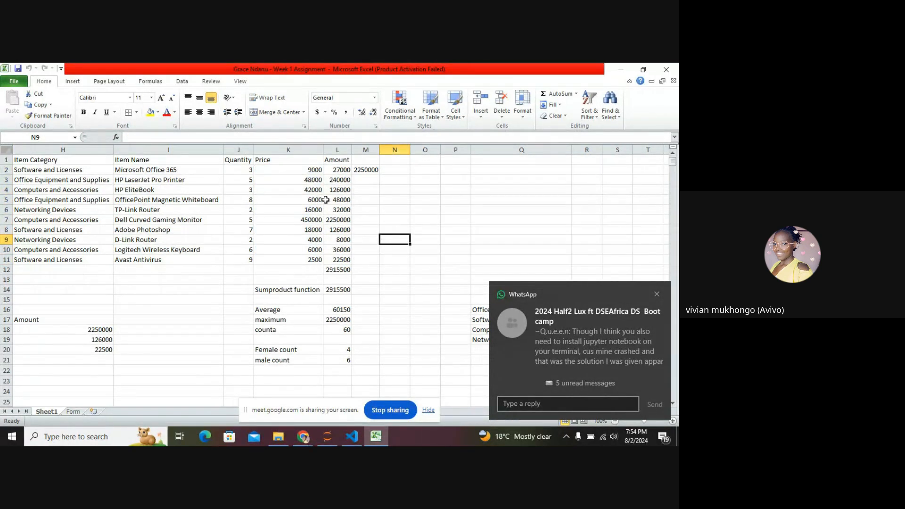
click(657, 294)
key(alt+Tab)
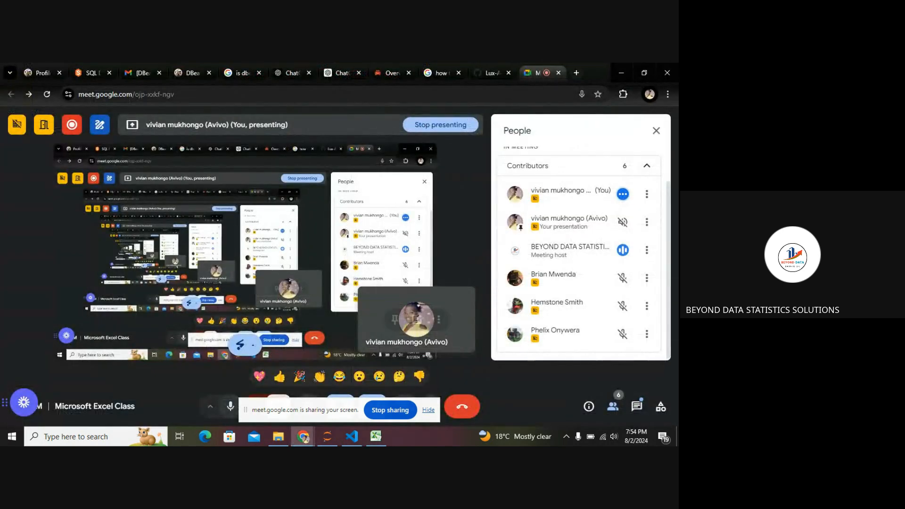
click(376, 437)
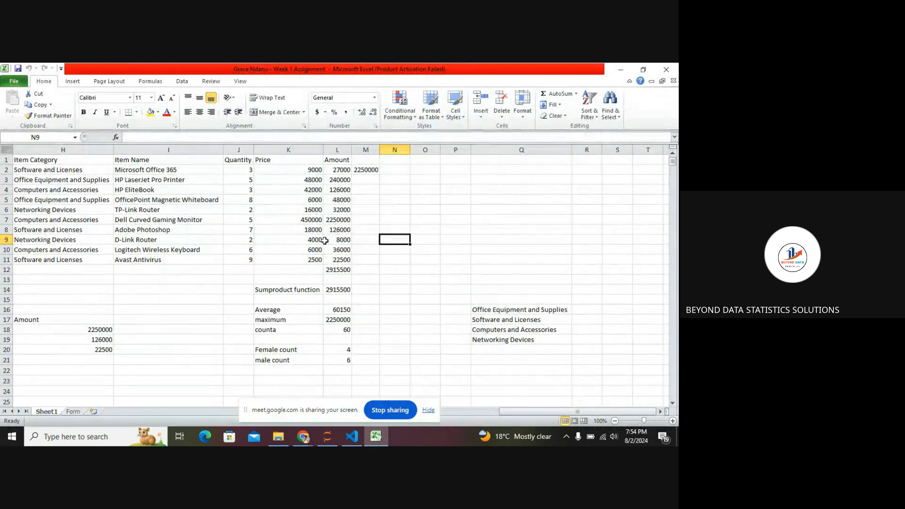
Apply a color scale conditional format to the Price cells K2:K11.
drag(309, 171, 317, 258)
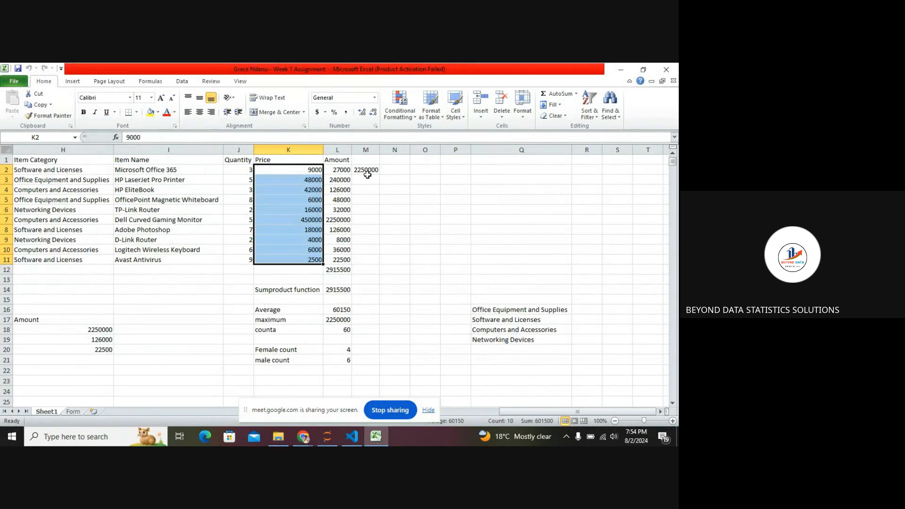
click(413, 117)
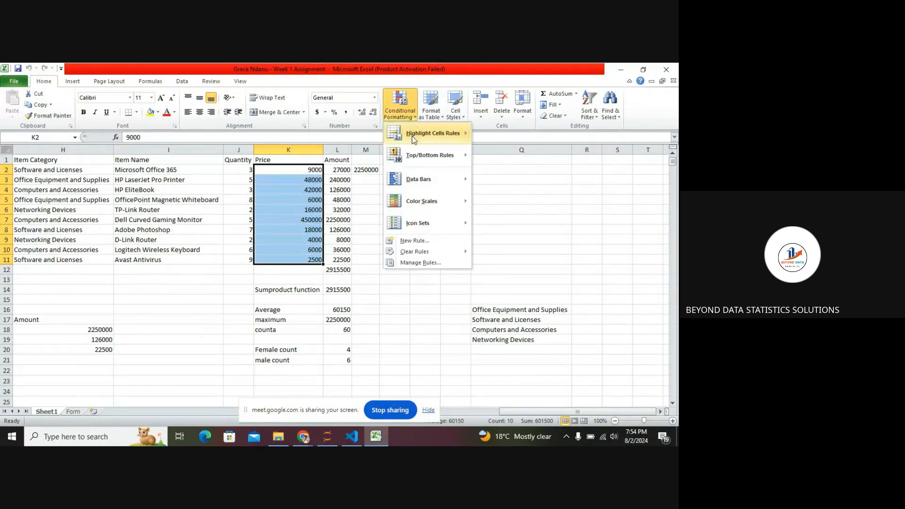
mouse_move(426, 201)
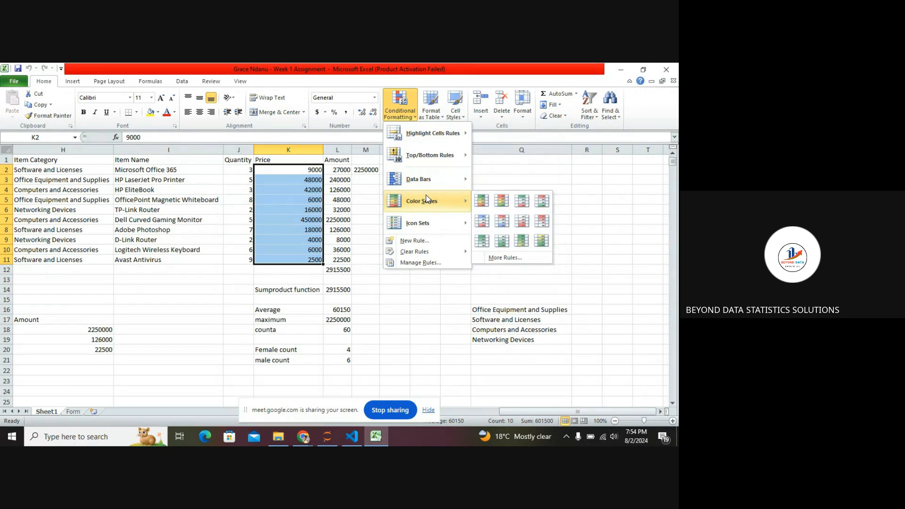
click(497, 206)
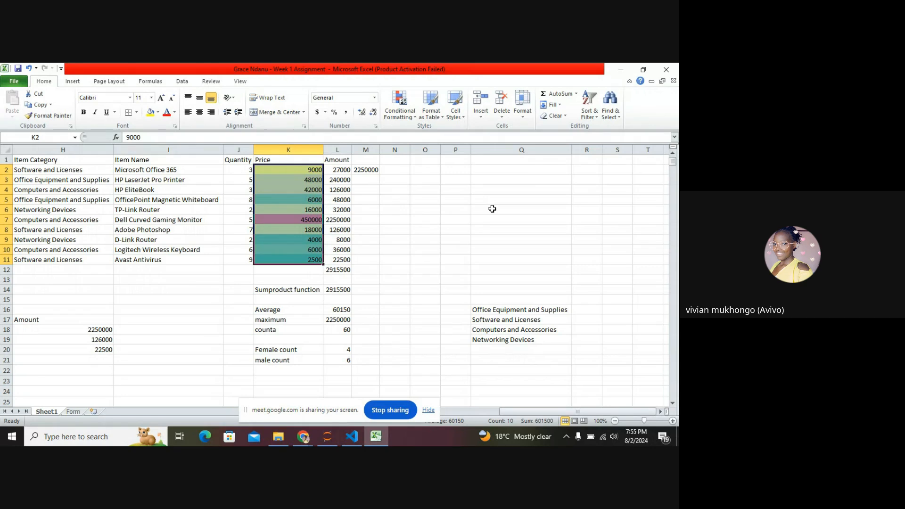
click(416, 117)
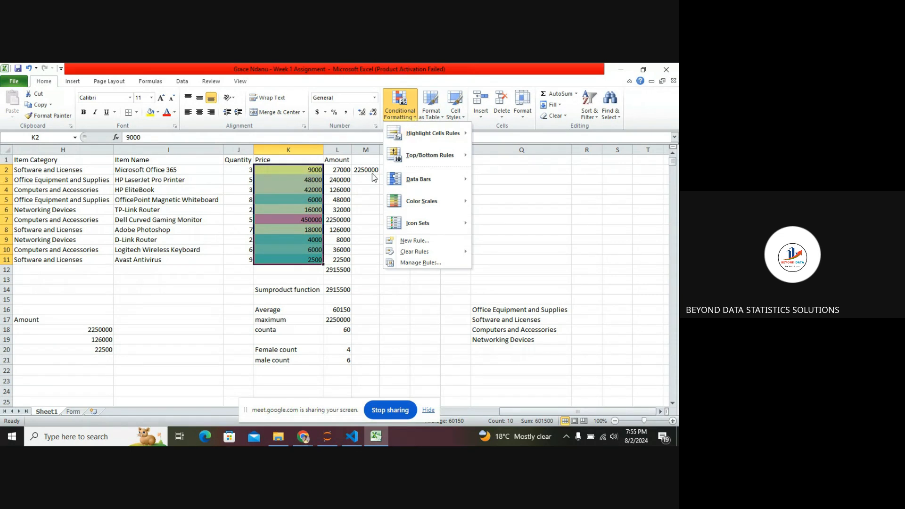
click(360, 201)
click(360, 201)
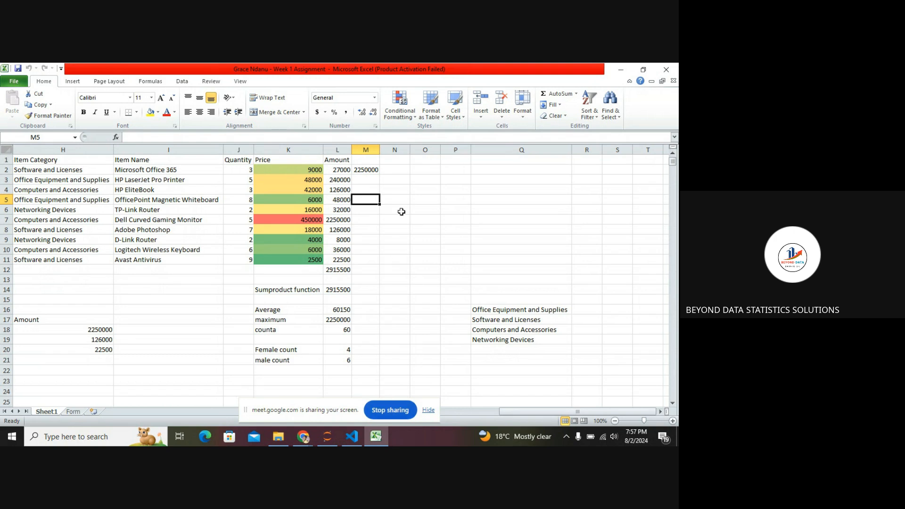
click(417, 120)
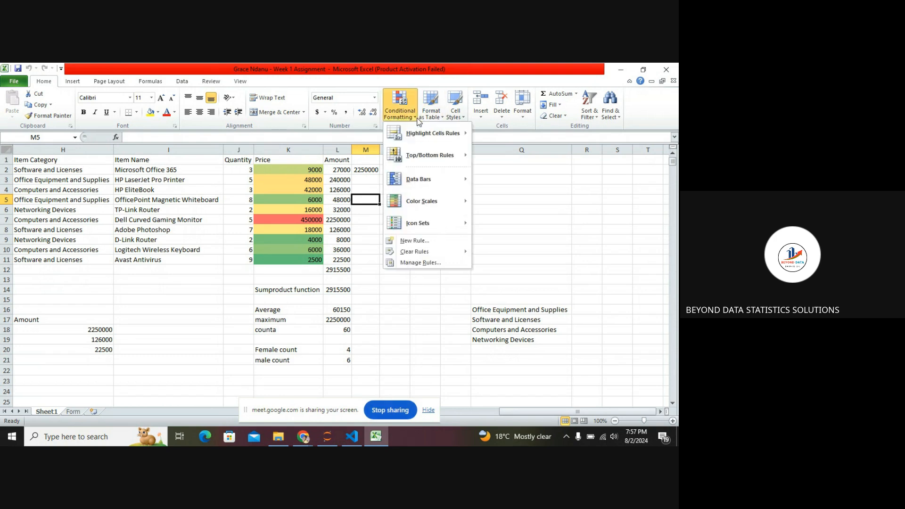
mouse_move(436, 212)
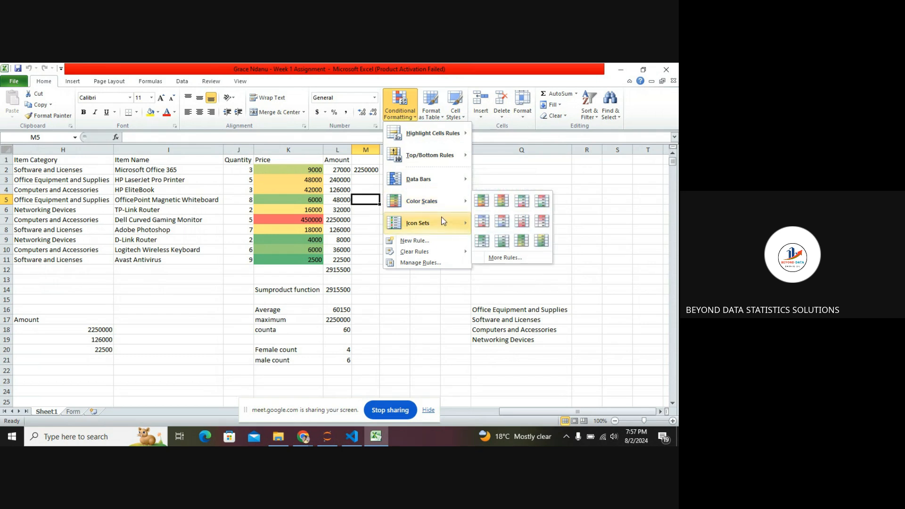
click(307, 175)
click(306, 169)
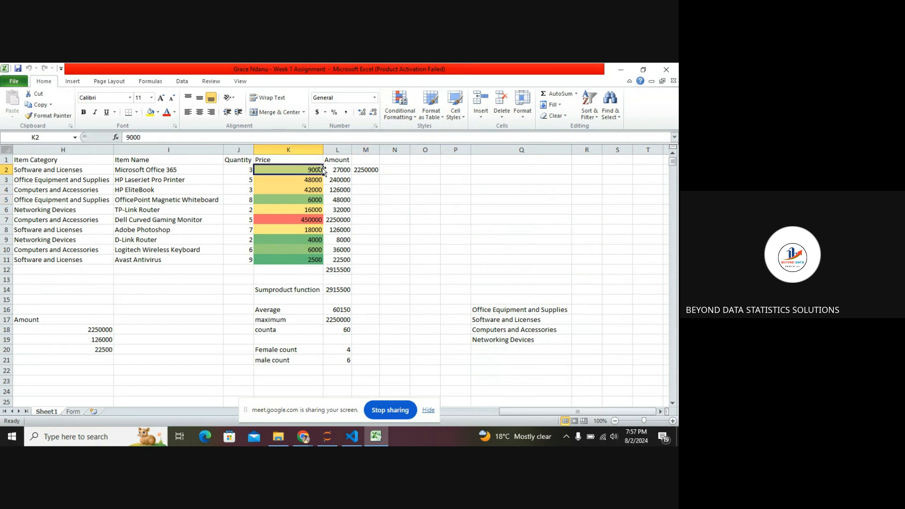
click(415, 117)
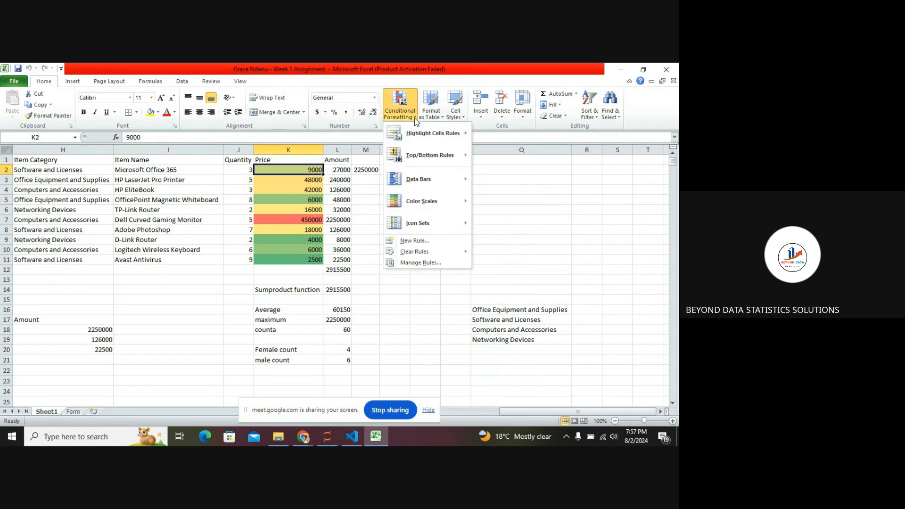
mouse_move(432, 178)
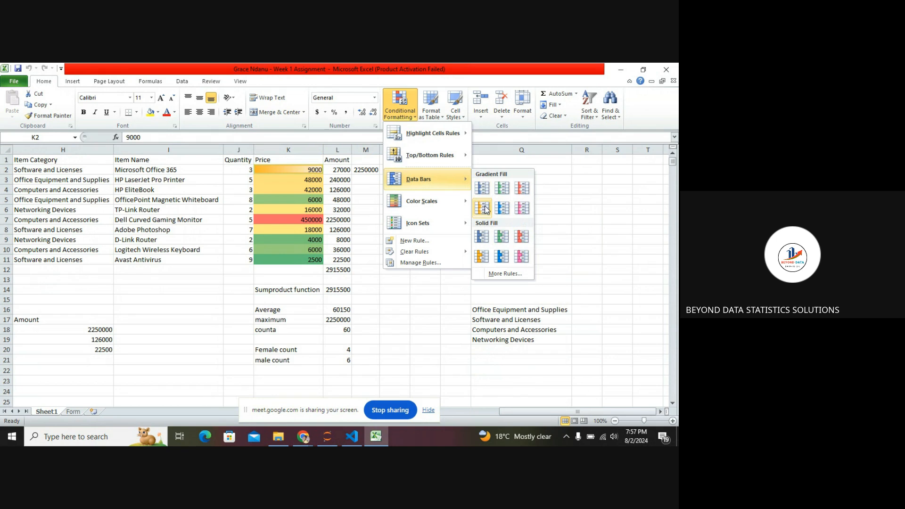
click(457, 286)
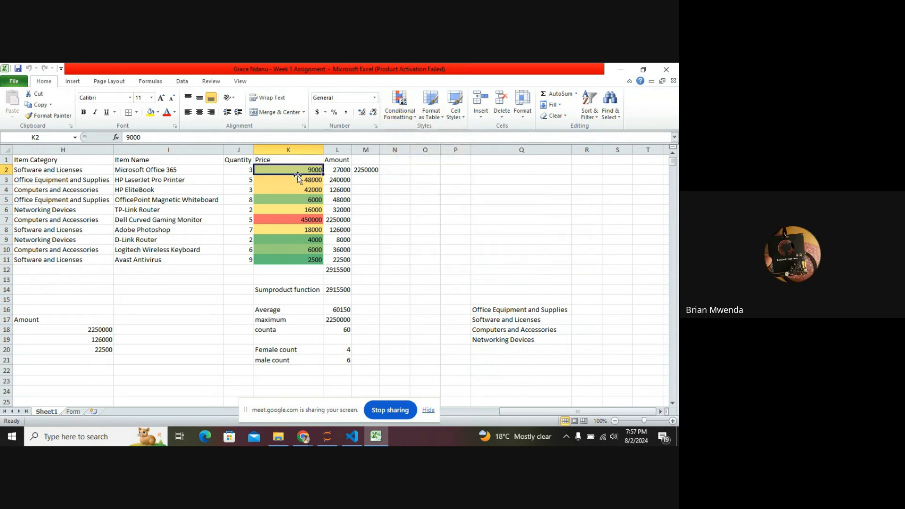
Apply Light Blue solid fill data bars to the Price cells K2:K11.
drag(298, 170, 310, 261)
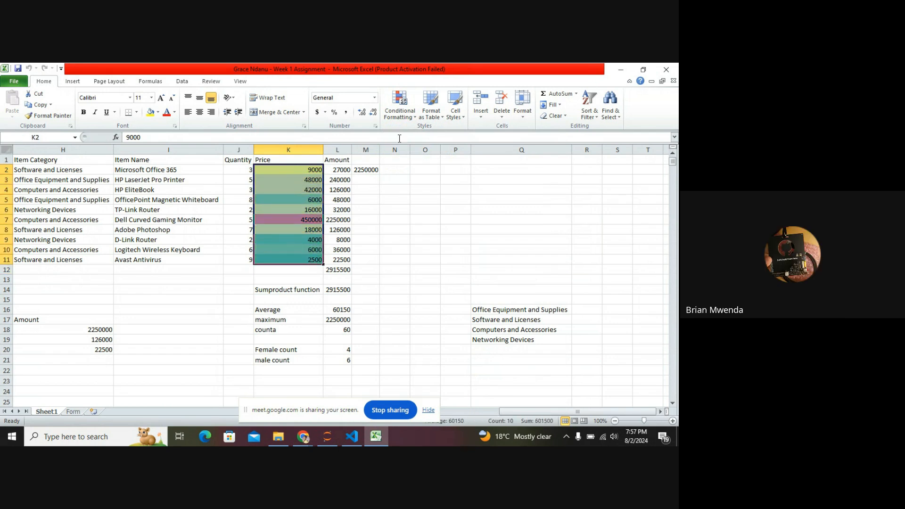
click(414, 118)
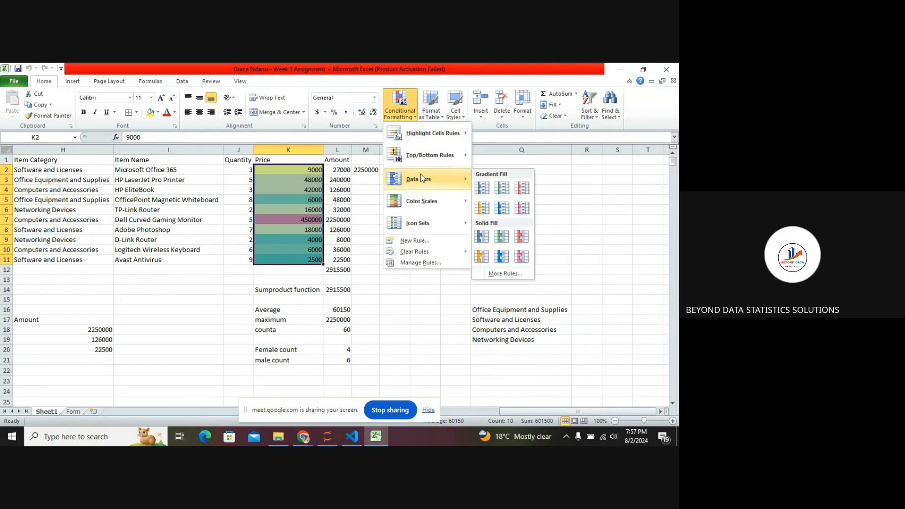
mouse_move(427, 200)
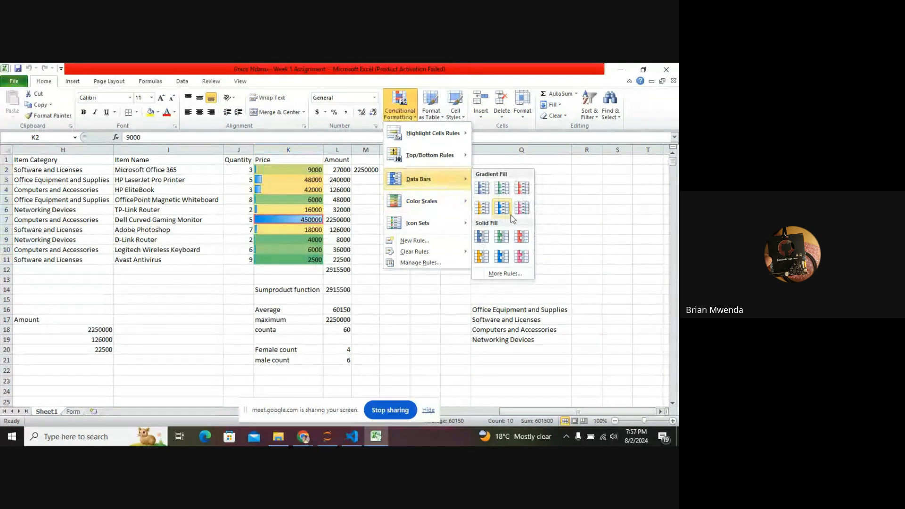
click(510, 256)
Enter the header PROFIT/LOSS in cell N1 and autofit column N's width.
click(402, 161)
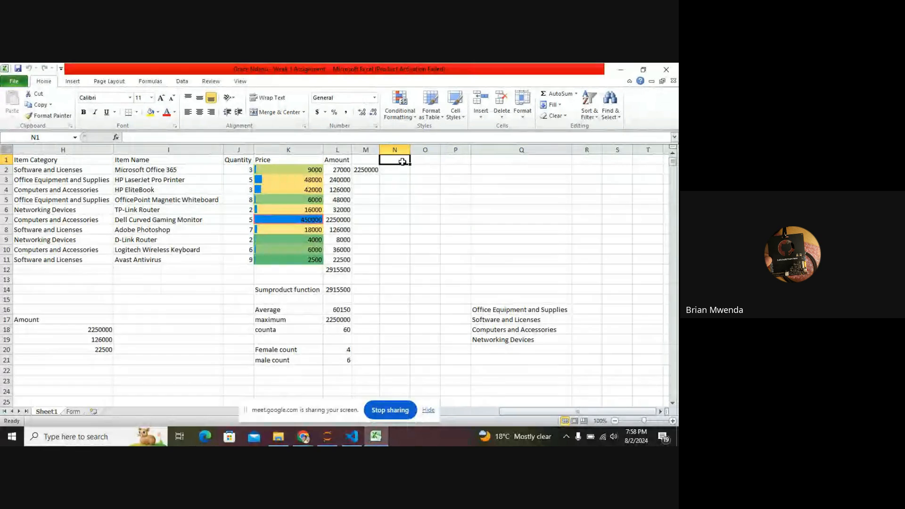
text(PROFI)
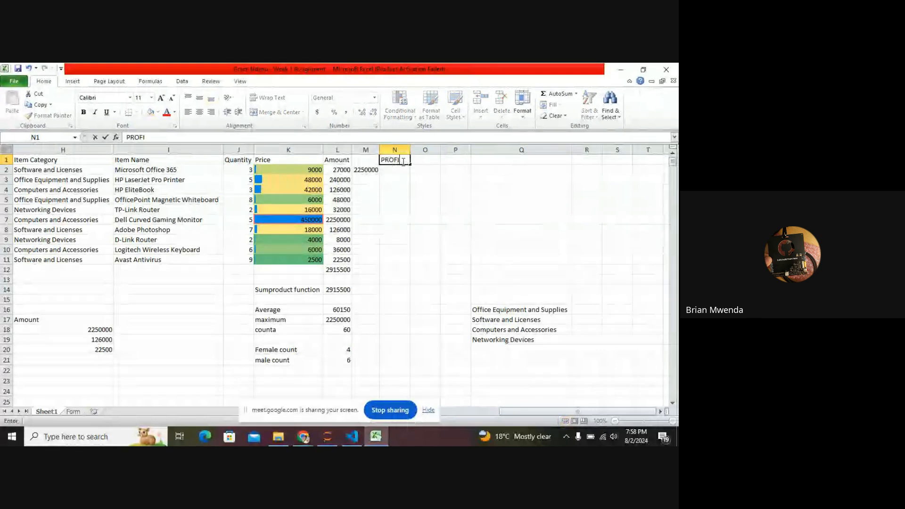
text(T/LOSS)
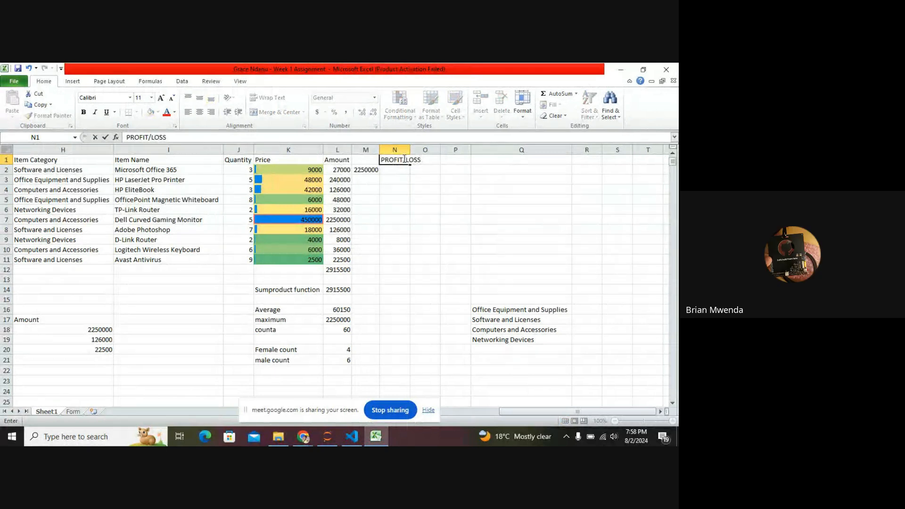
click(413, 180)
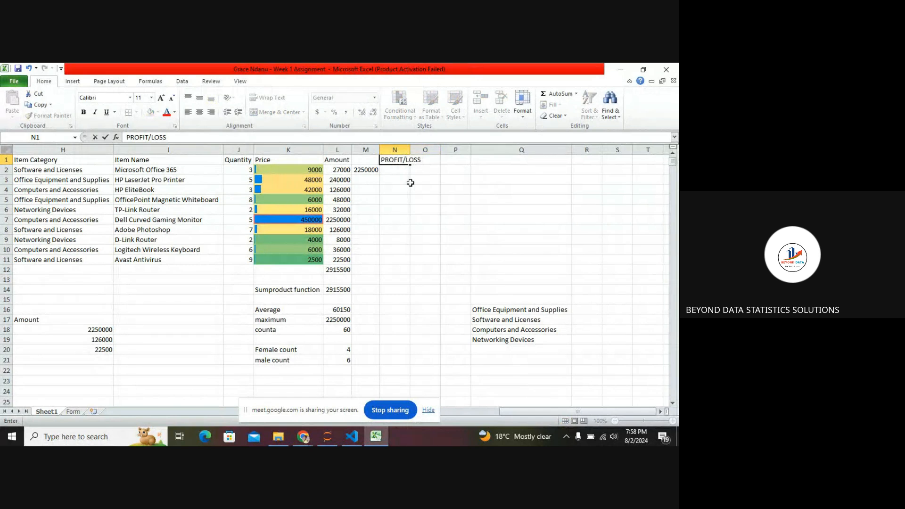
double_click(410, 150)
click(412, 161)
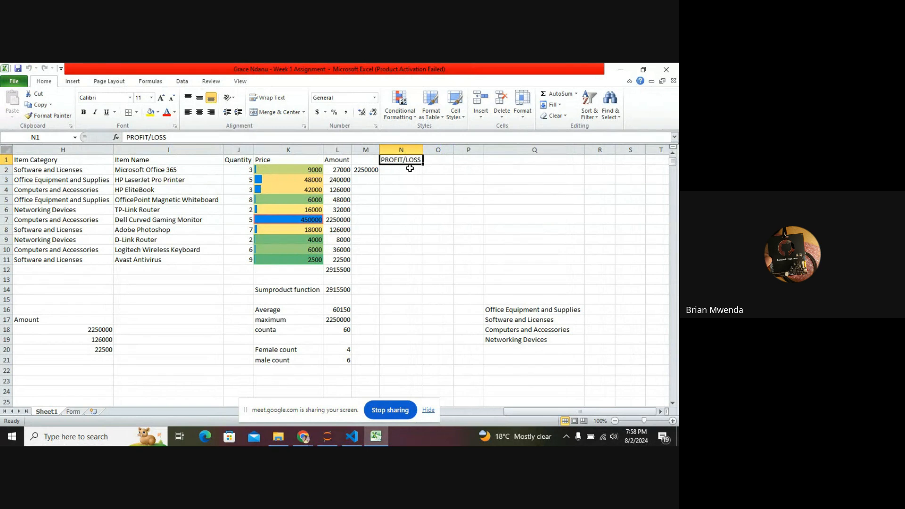
click(410, 168)
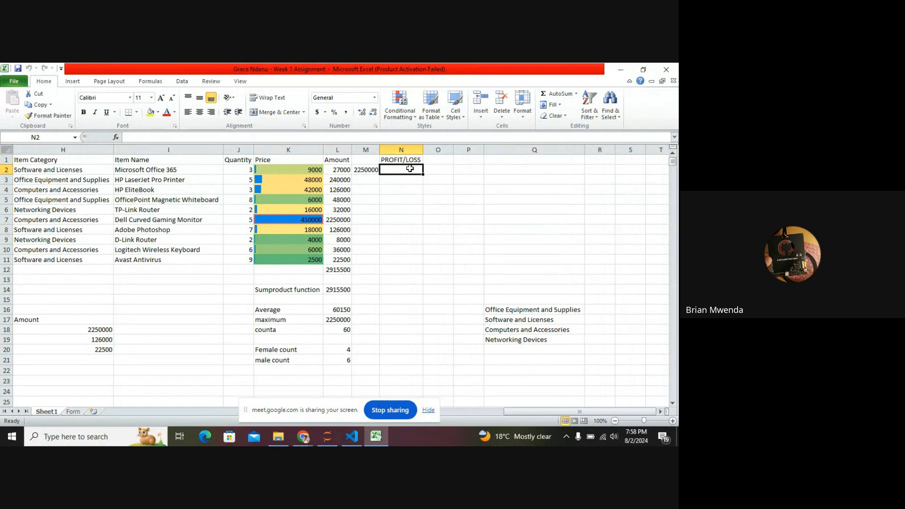
click(404, 115)
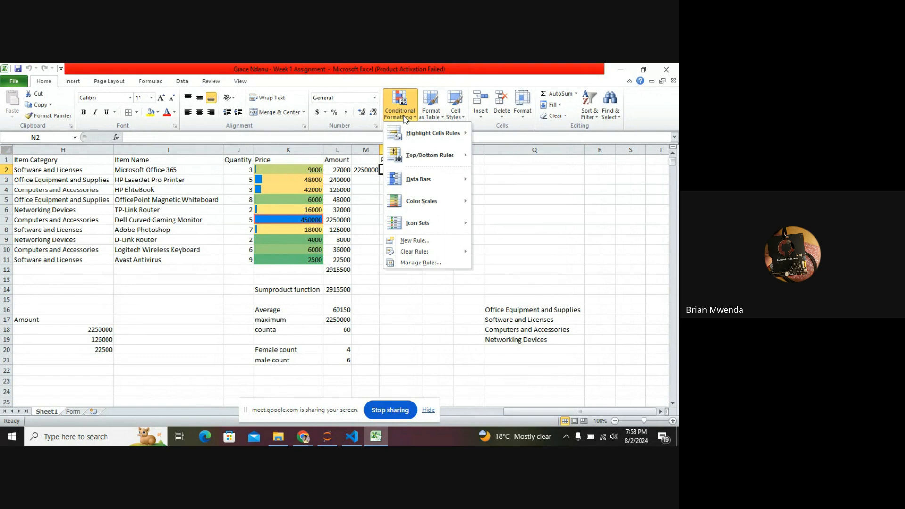
click(425, 241)
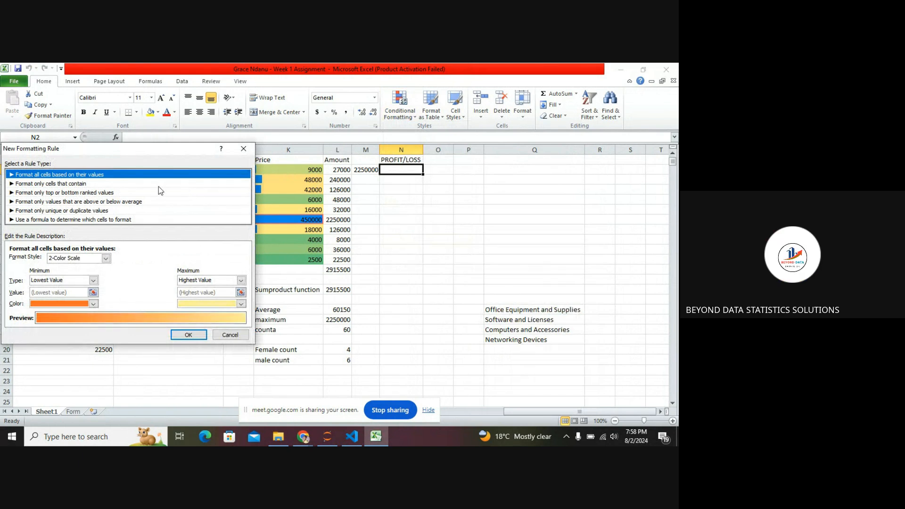
click(243, 150)
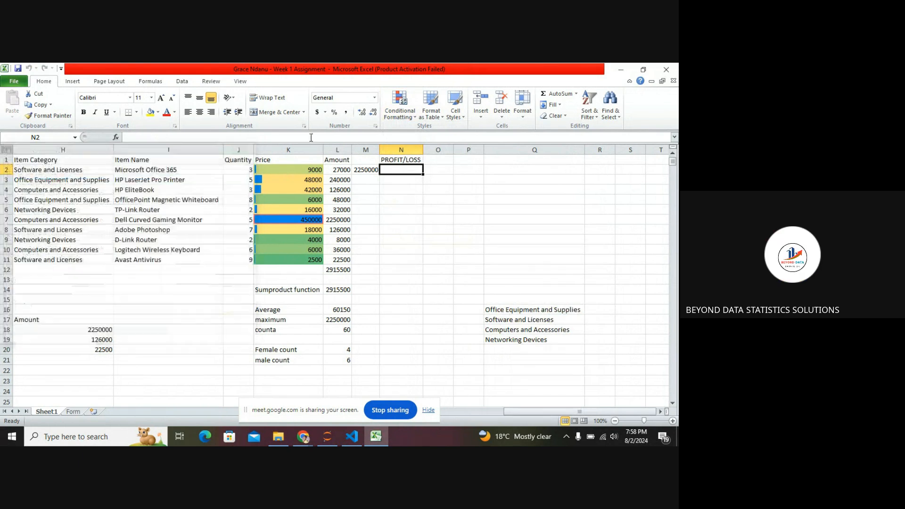
Start a new conditional formatting rule for N2 using a formula to determine which cells to format.
click(412, 117)
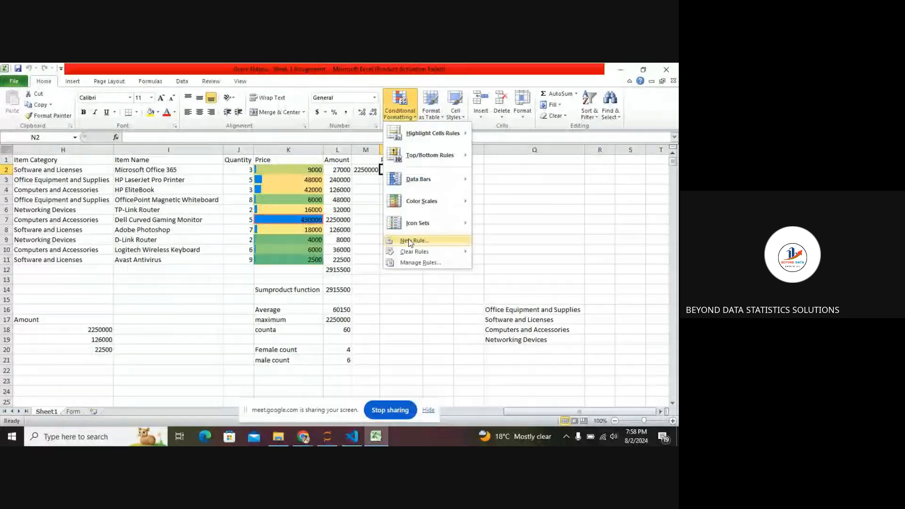
click(410, 241)
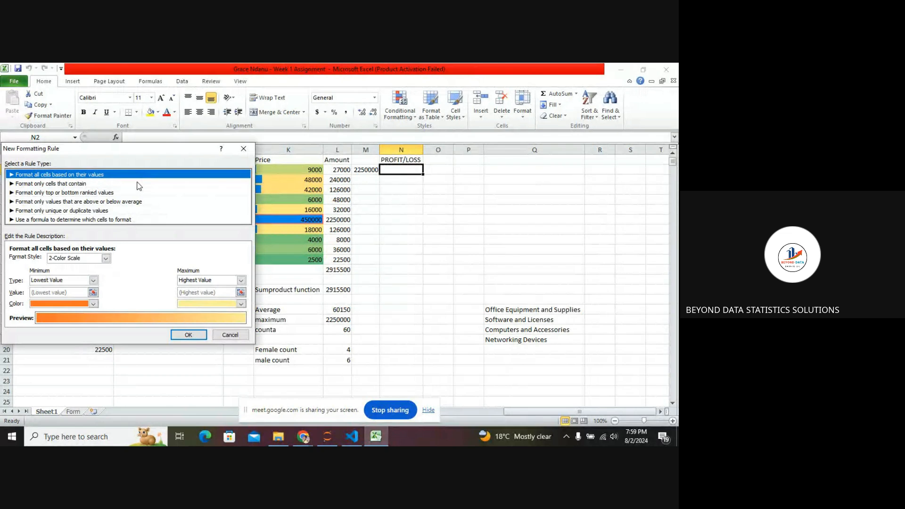
key(Down)
key(Down)
key(Down)
key(Down)
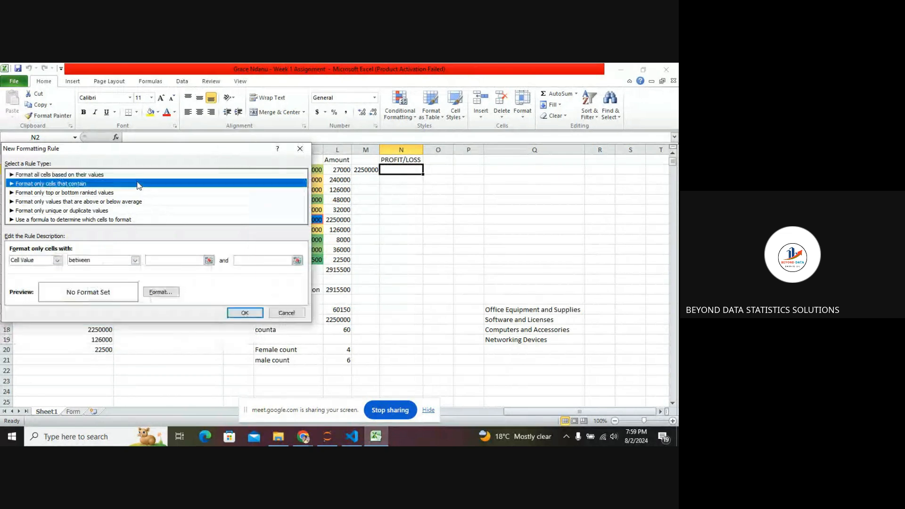
key(Down)
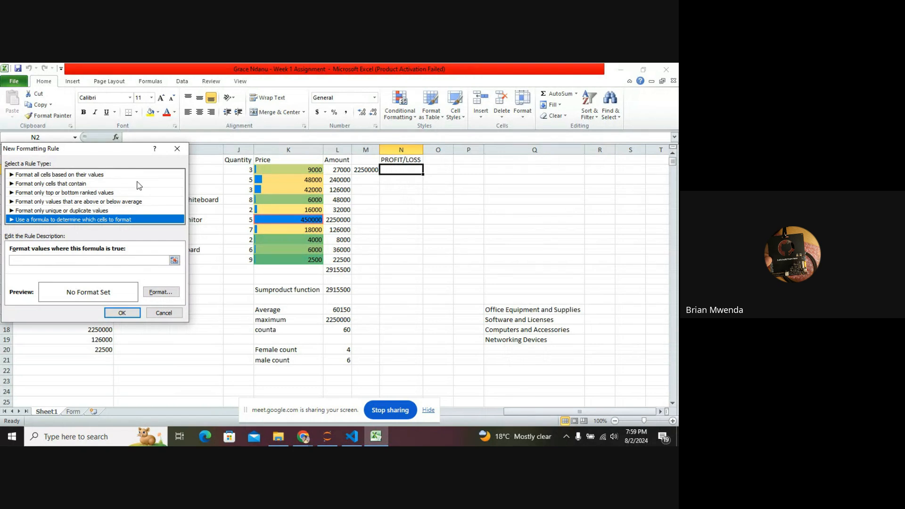
click(110, 259)
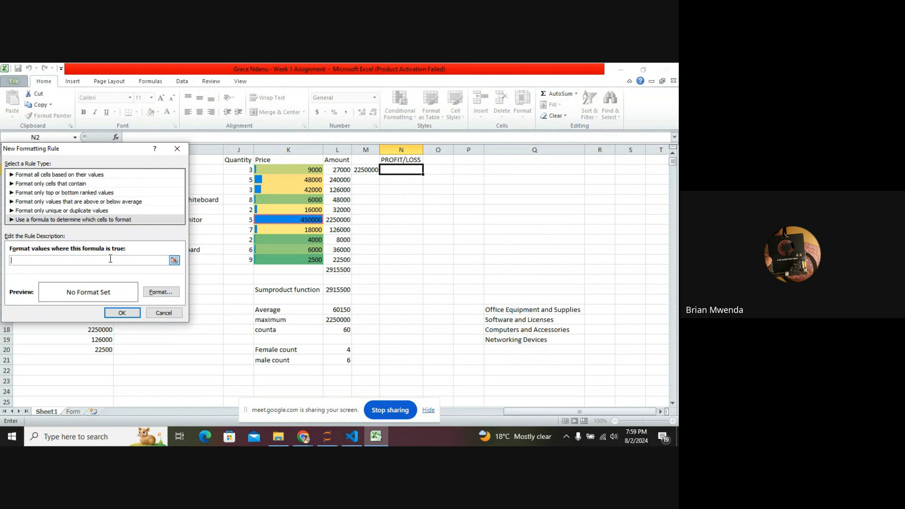
click(158, 293)
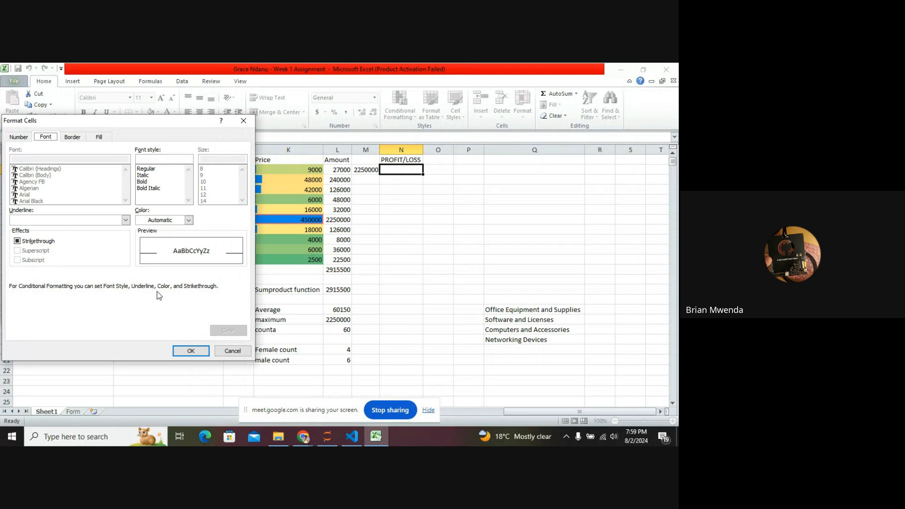
click(243, 122)
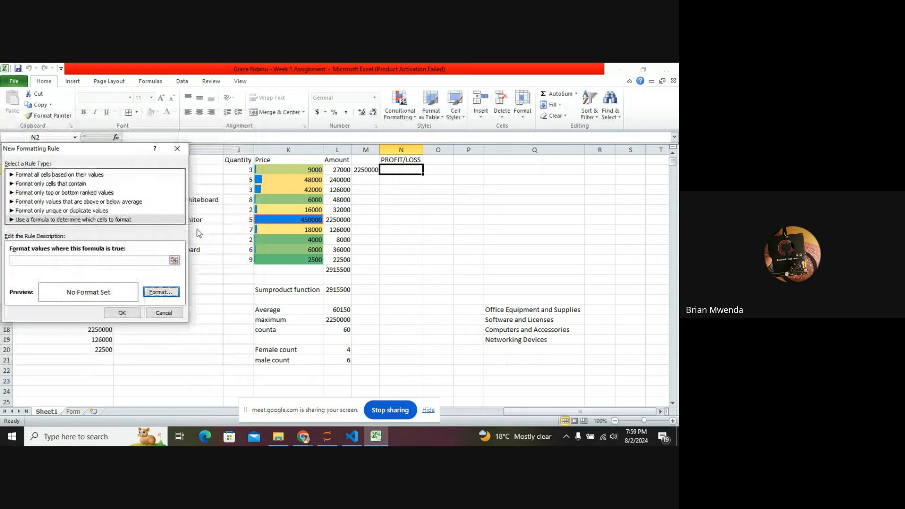
click(159, 293)
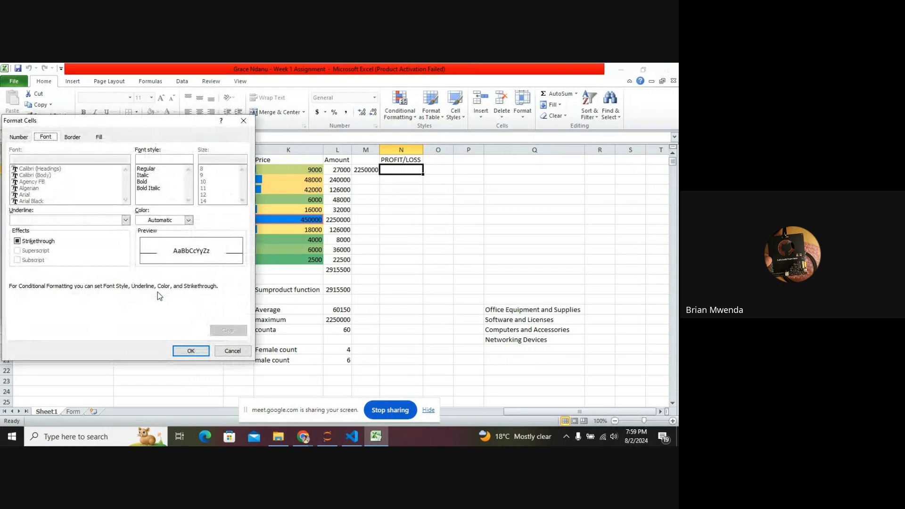
click(27, 138)
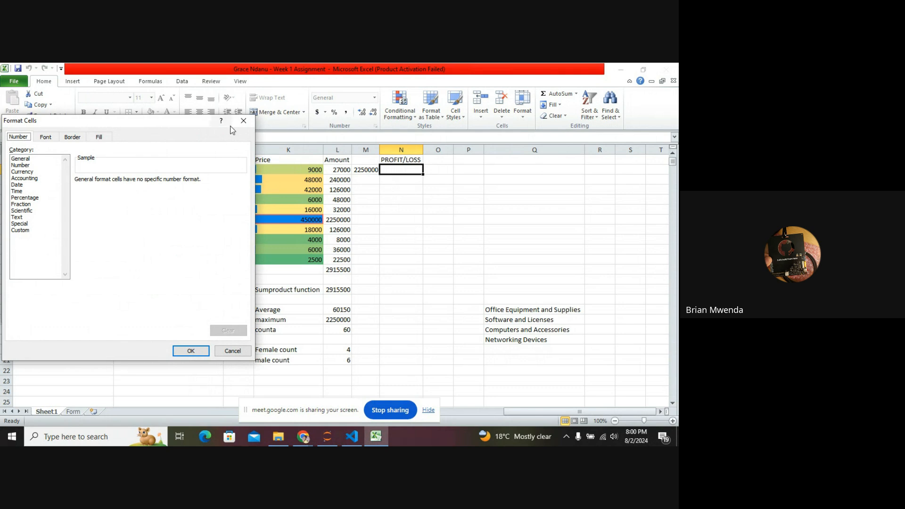
click(243, 120)
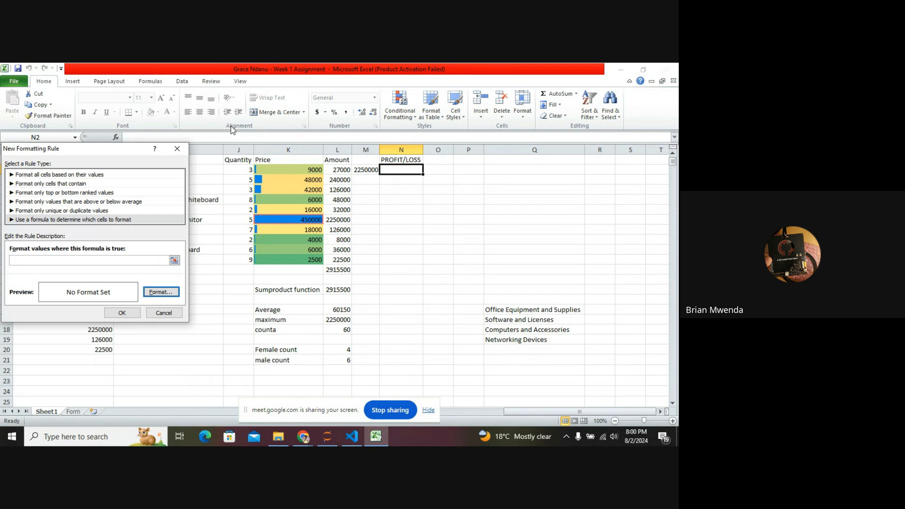
click(166, 313)
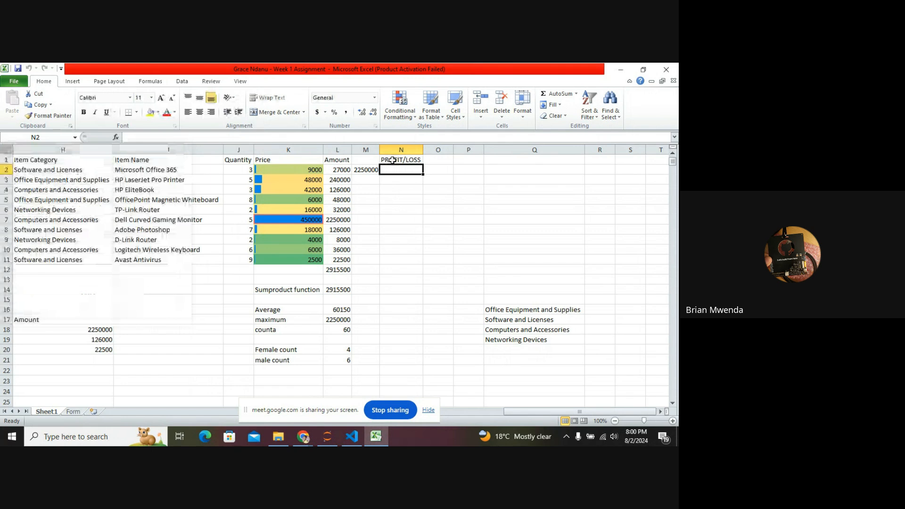
Try to set up a new conditional formatting rule for N2 that uses a formula to determine which cells to format.
click(412, 121)
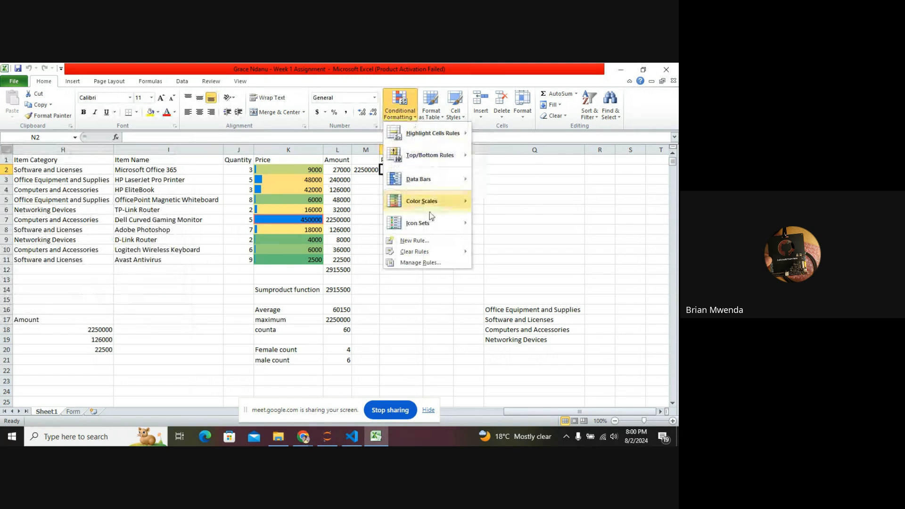
click(423, 241)
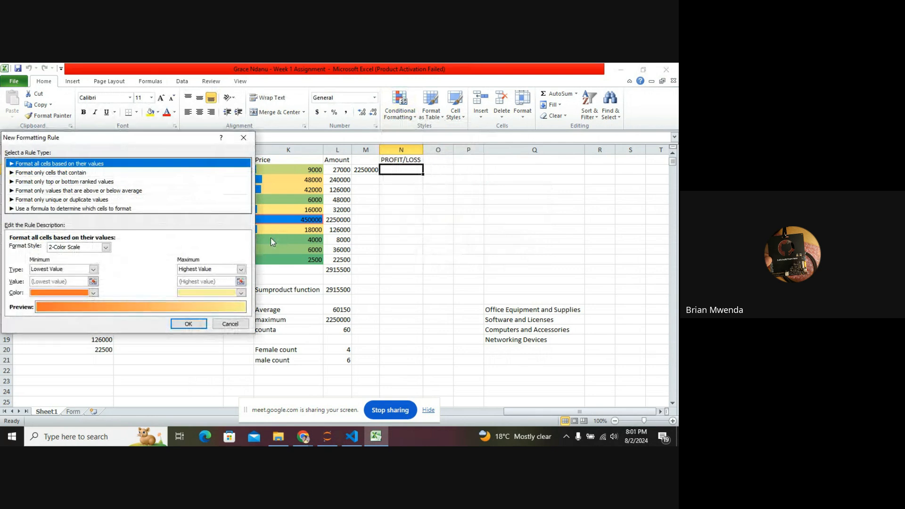
click(183, 209)
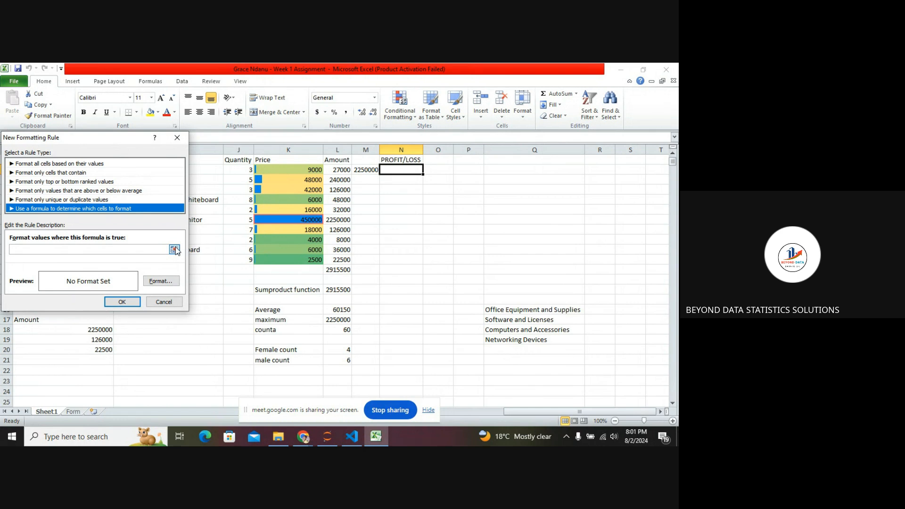
click(178, 140)
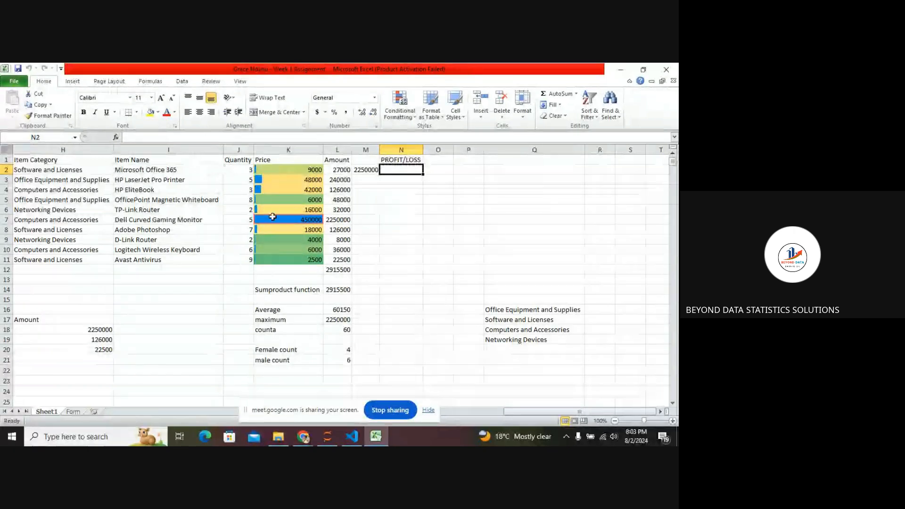
click(390, 412)
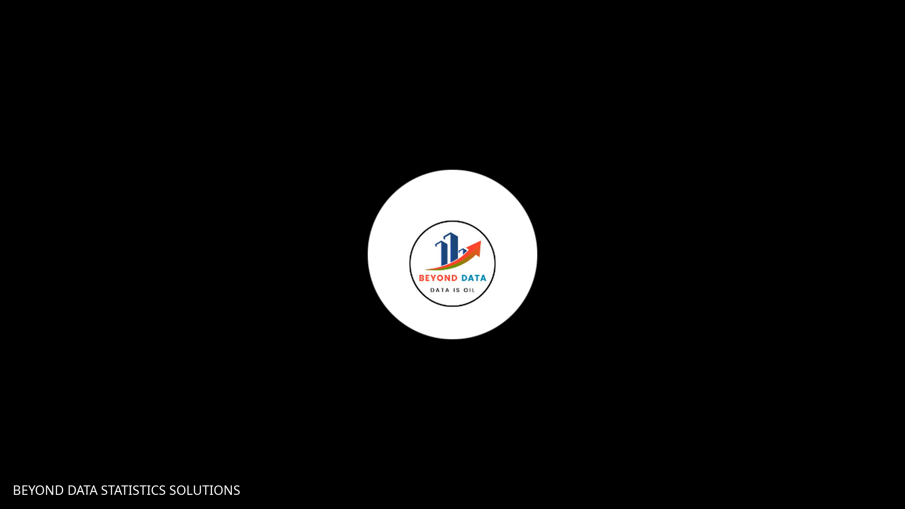